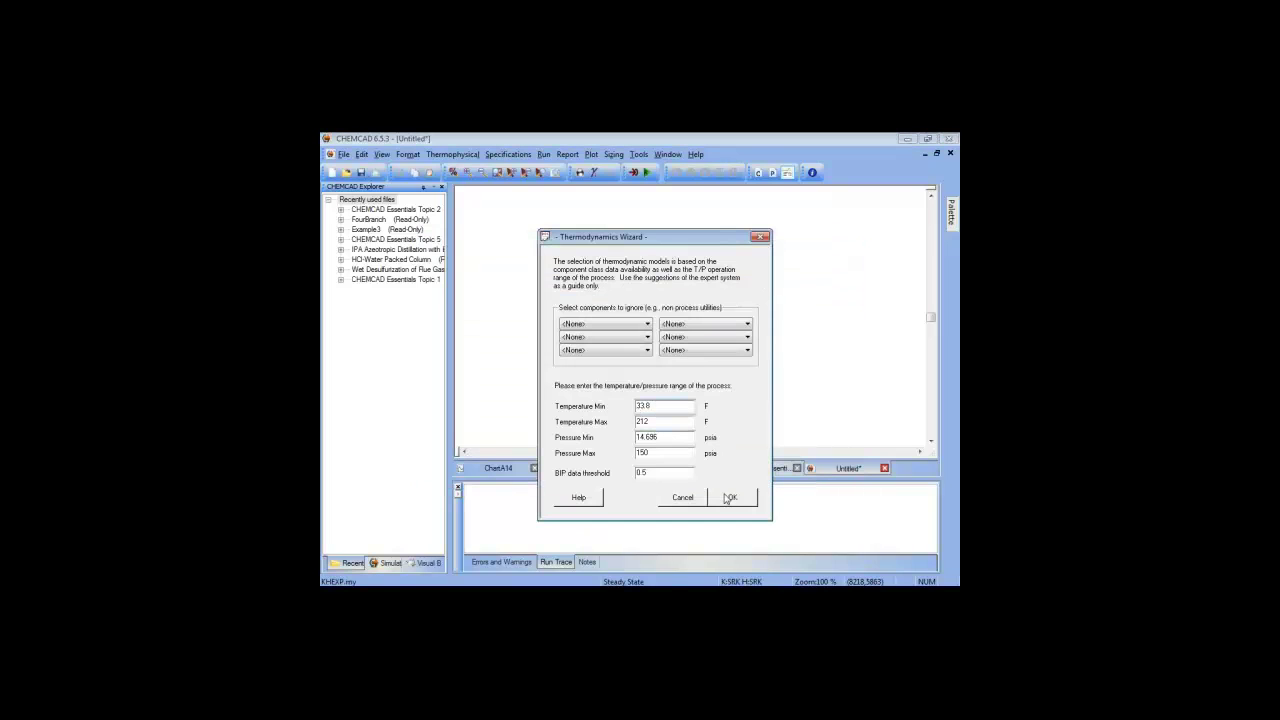
Step: Run the Thermodynamics Wizard for 33.8 to 212 F and 14.696 to 150 psia, and accept the suggested models and thermodynamic settings
{"action": "left_click", "coordinate": [729, 497]}
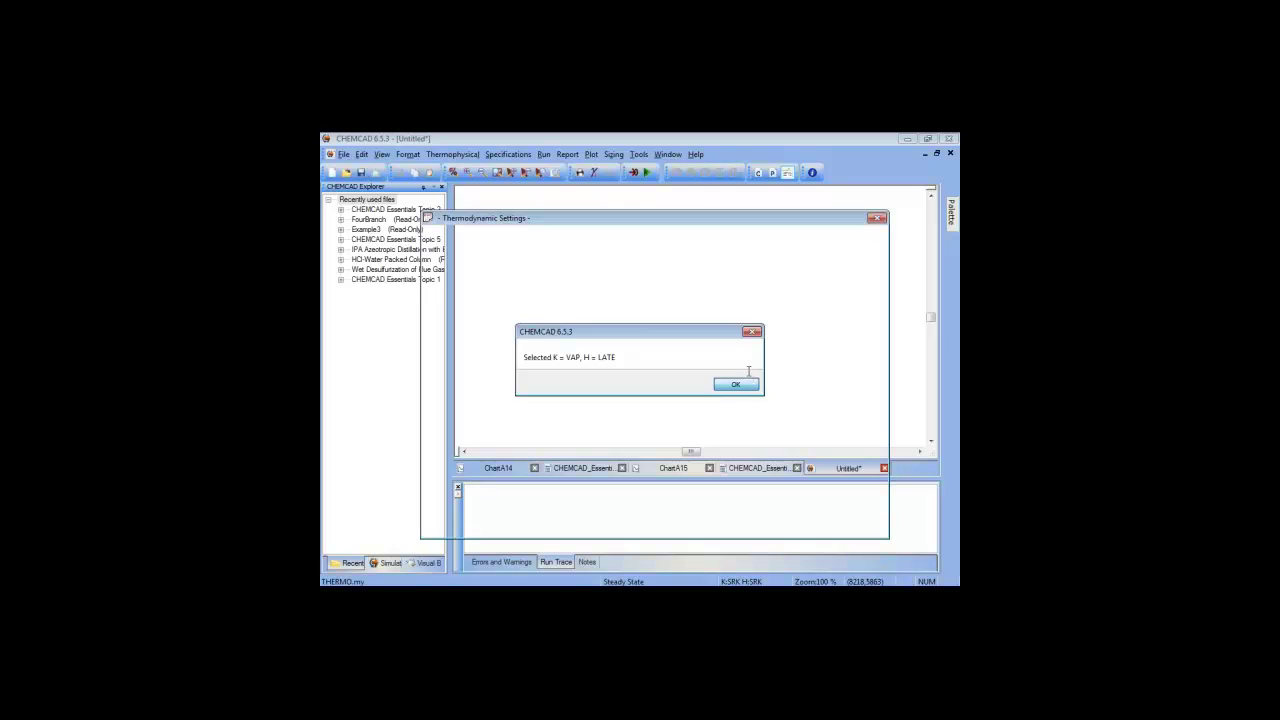
{"action": "left_click", "coordinate": [740, 384]}
{"action": "left_click", "coordinate": [849, 517]}
Step: Close all open charts and place a feed unit in the upper-left area of the empty flowsheet
{"action": "left_click", "coordinate": [667, 154]}
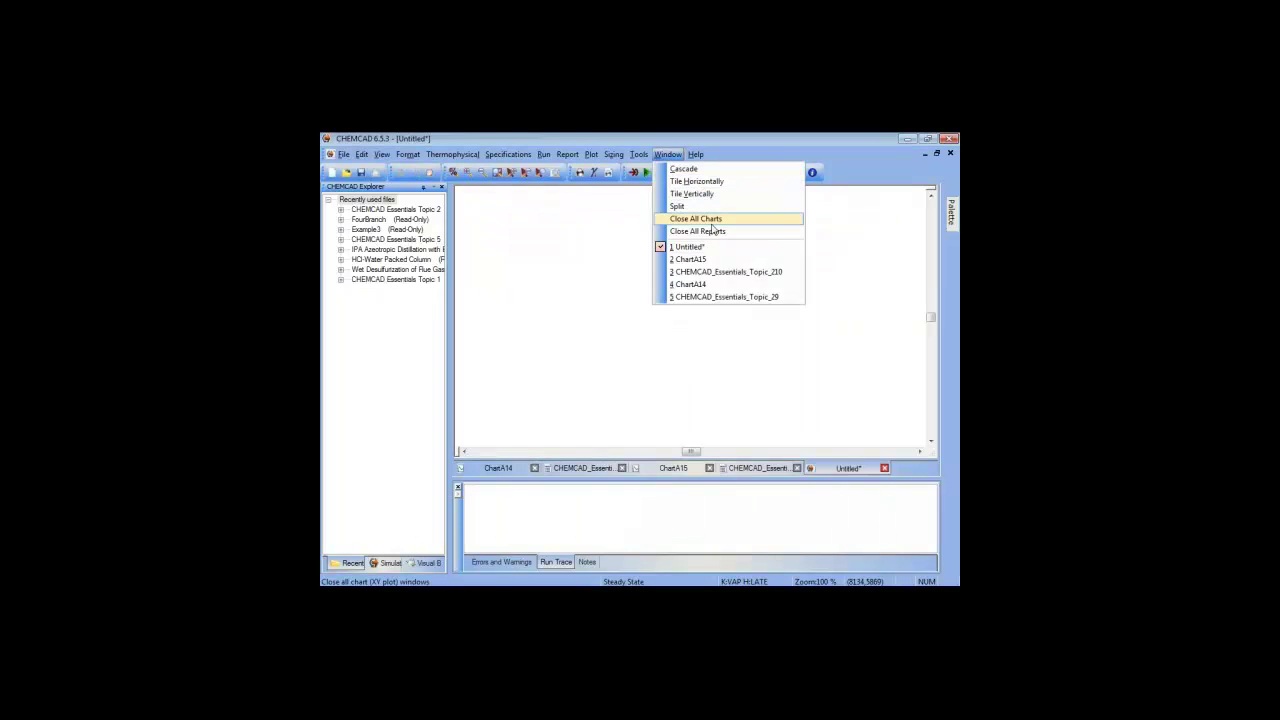
{"action": "left_click", "coordinate": [696, 218]}
{"action": "left_click", "coordinate": [951, 210]}
{"action": "left_click", "coordinate": [889, 405]}
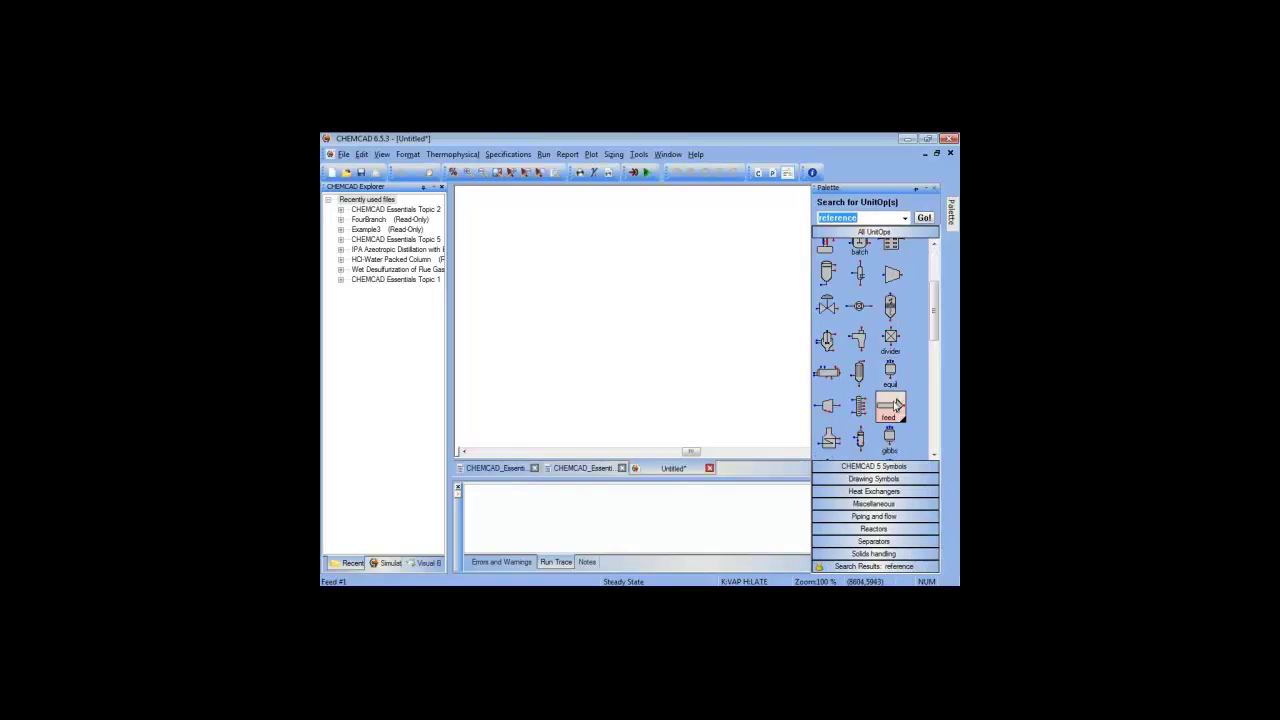
{"action": "left_click", "coordinate": [530, 281]}
{"action": "left_click", "coordinate": [521, 237]}
Step: Place a product unit to the right of the feed and connect the two with a stream
{"action": "mouse_move", "coordinate": [951, 212]}
{"action": "left_click_drag", "start_coordinate": [932, 314], "coordinate": [931, 324]}
{"action": "scroll", "coordinate": [931, 324], "scroll_direction": "down", "scroll_amount": 5}
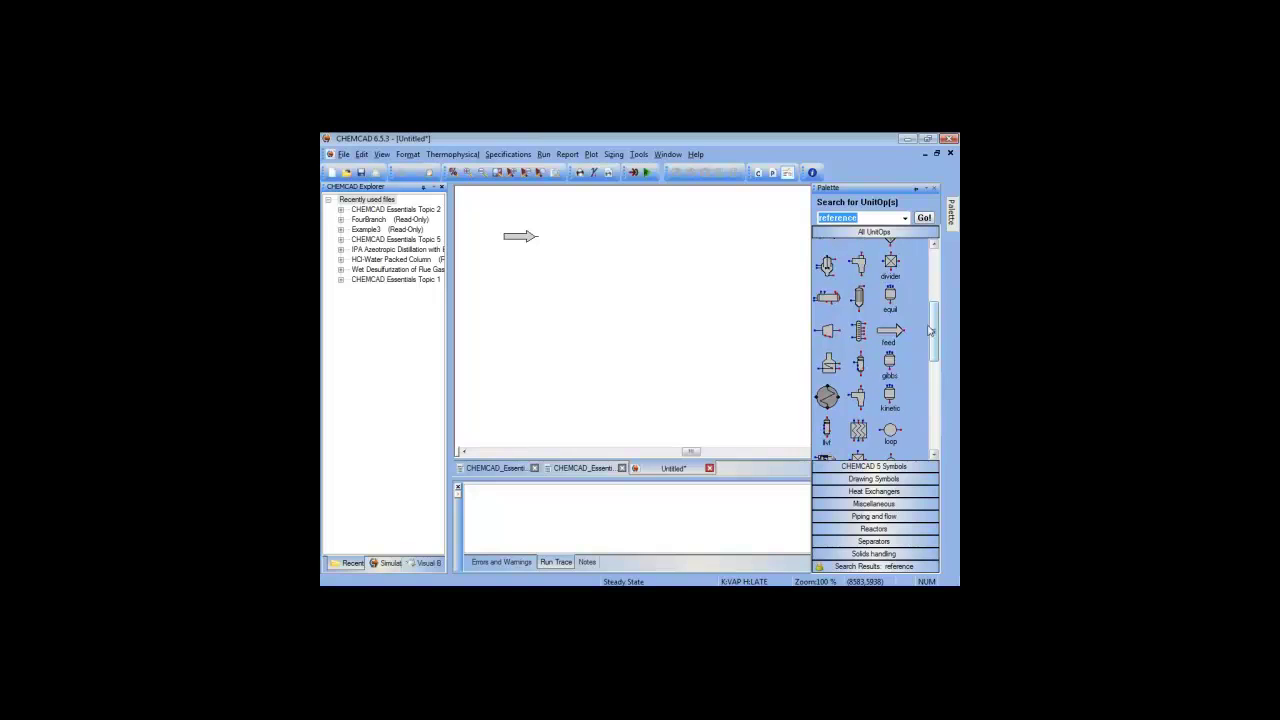
{"action": "left_click", "coordinate": [889, 349]}
{"action": "left_click", "coordinate": [762, 232]}
{"action": "mouse_move", "coordinate": [951, 225]}
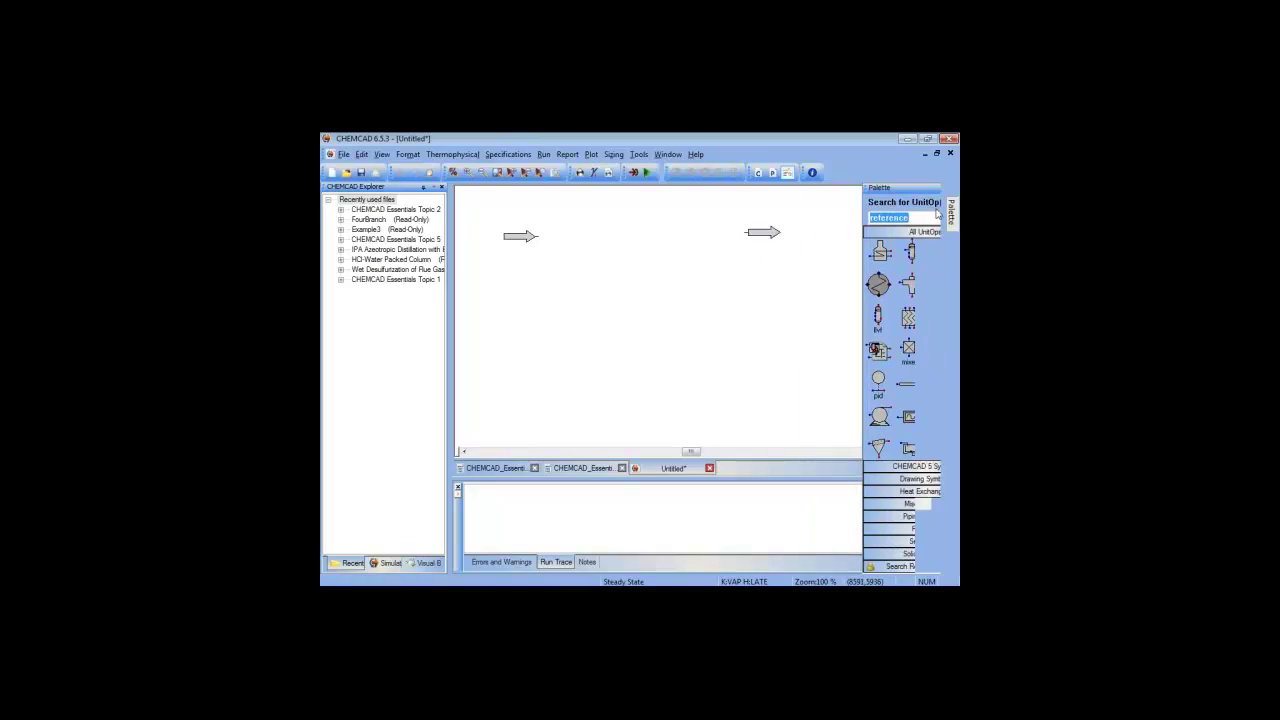
{"action": "left_click", "coordinate": [532, 236]}
{"action": "left_click", "coordinate": [745, 232]}
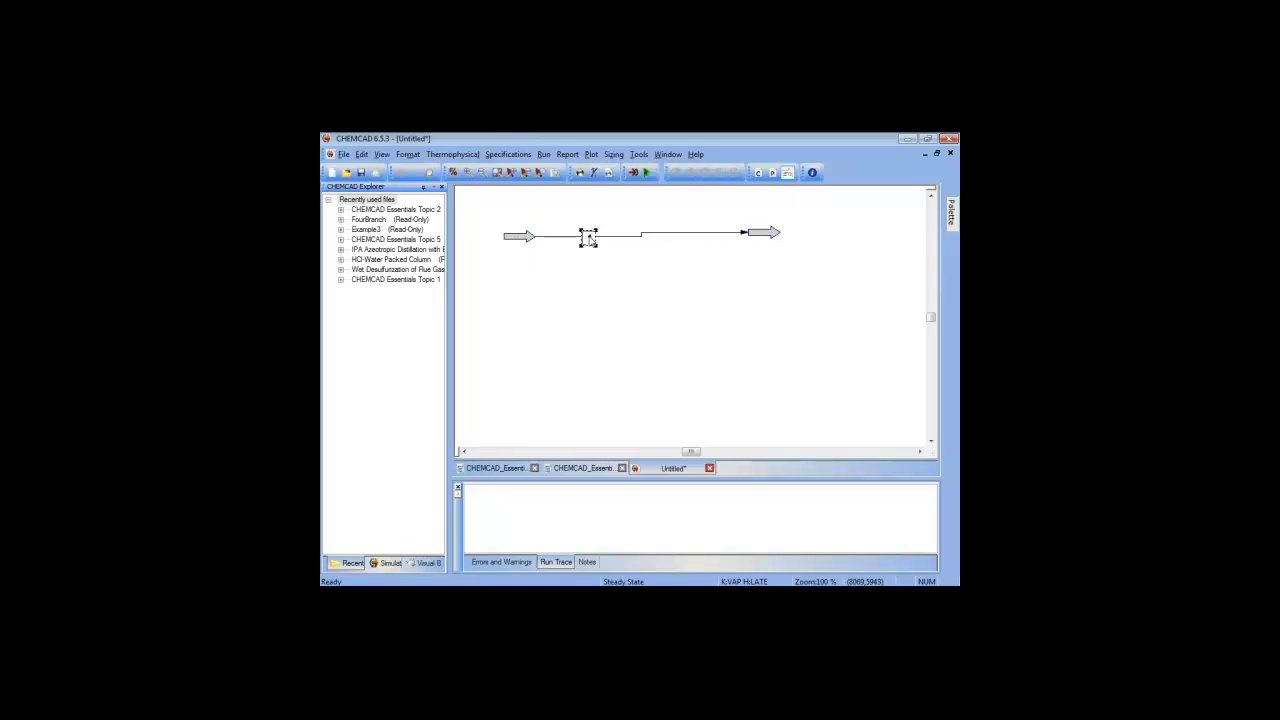
Step: Define stream 1 with a temperature of 70 F, a pressure of 15 psia and 100 lb/h of Phenanthrene
{"action": "double_click", "coordinate": [590, 241]}
{"action": "type", "text": "70"}
{"action": "key", "text": "Tab"}
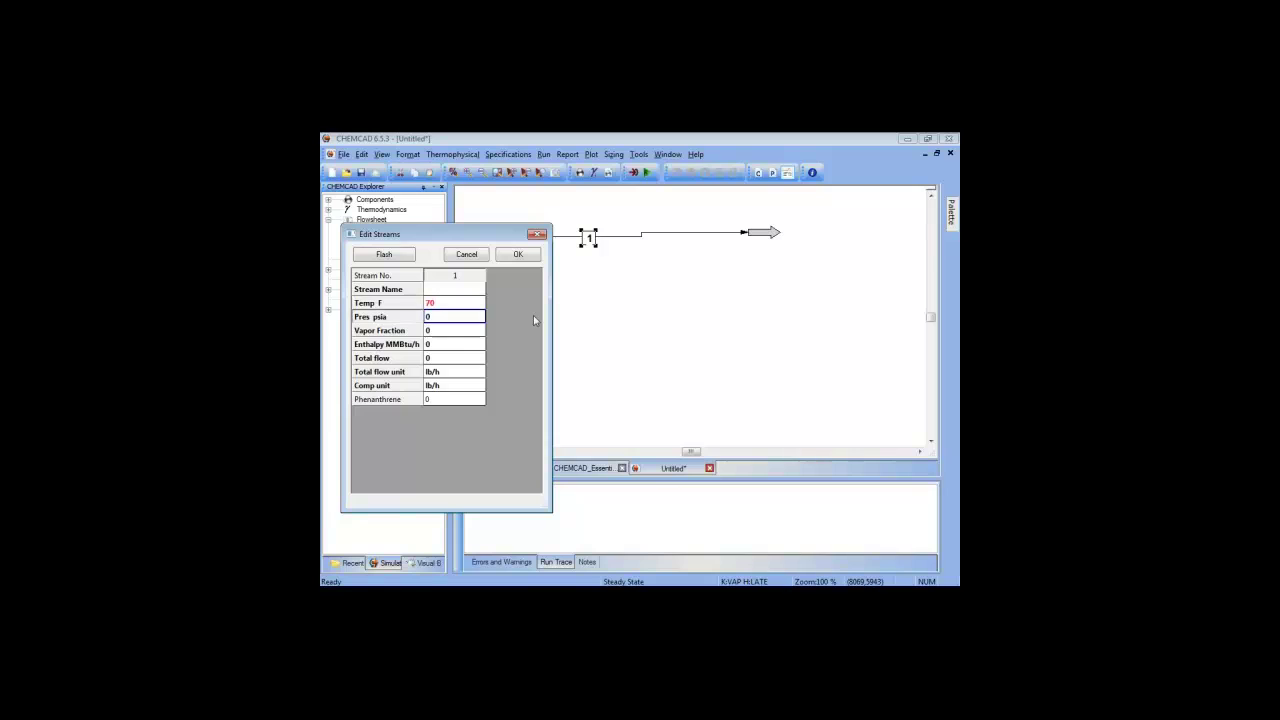
{"action": "type", "text": "15"}
{"action": "key", "text": "Tab"}
{"action": "key", "text": "Tab"}
{"action": "key", "text": "Tab"}
{"action": "key", "text": "Tab"}
{"action": "key", "text": "Tab"}
{"action": "key", "text": "Tab"}
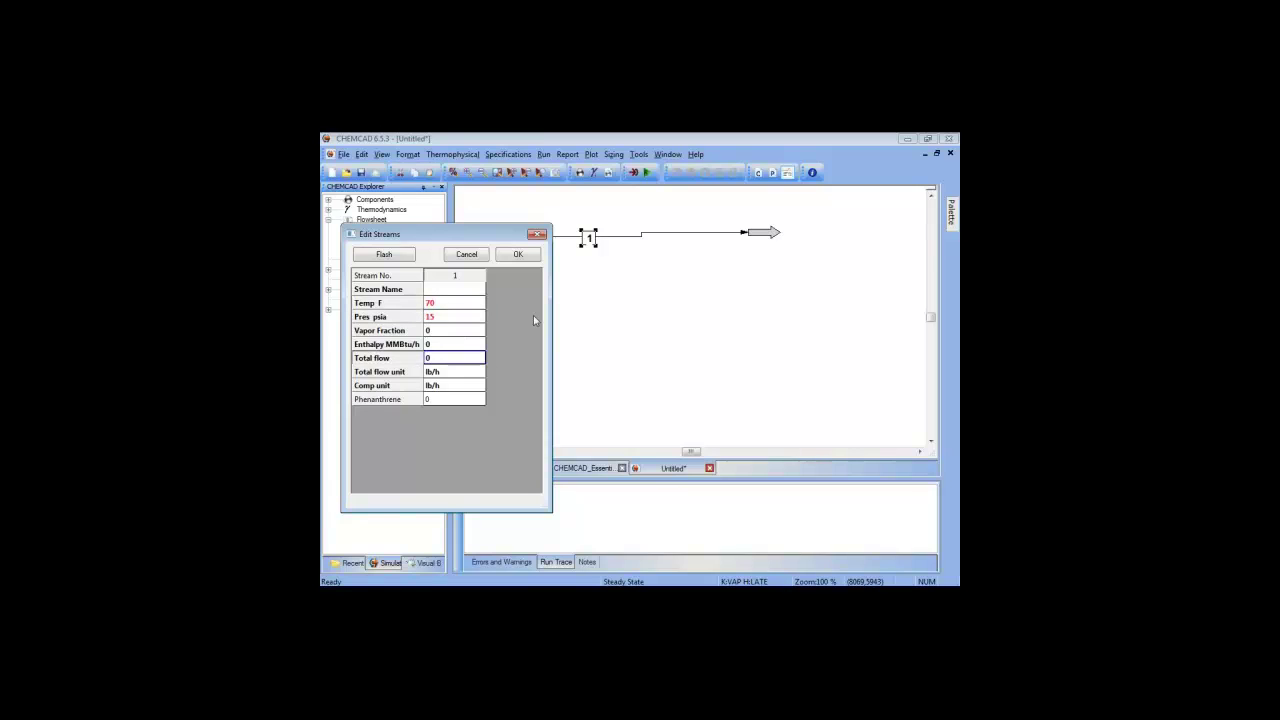
{"action": "type", "text": "100"}
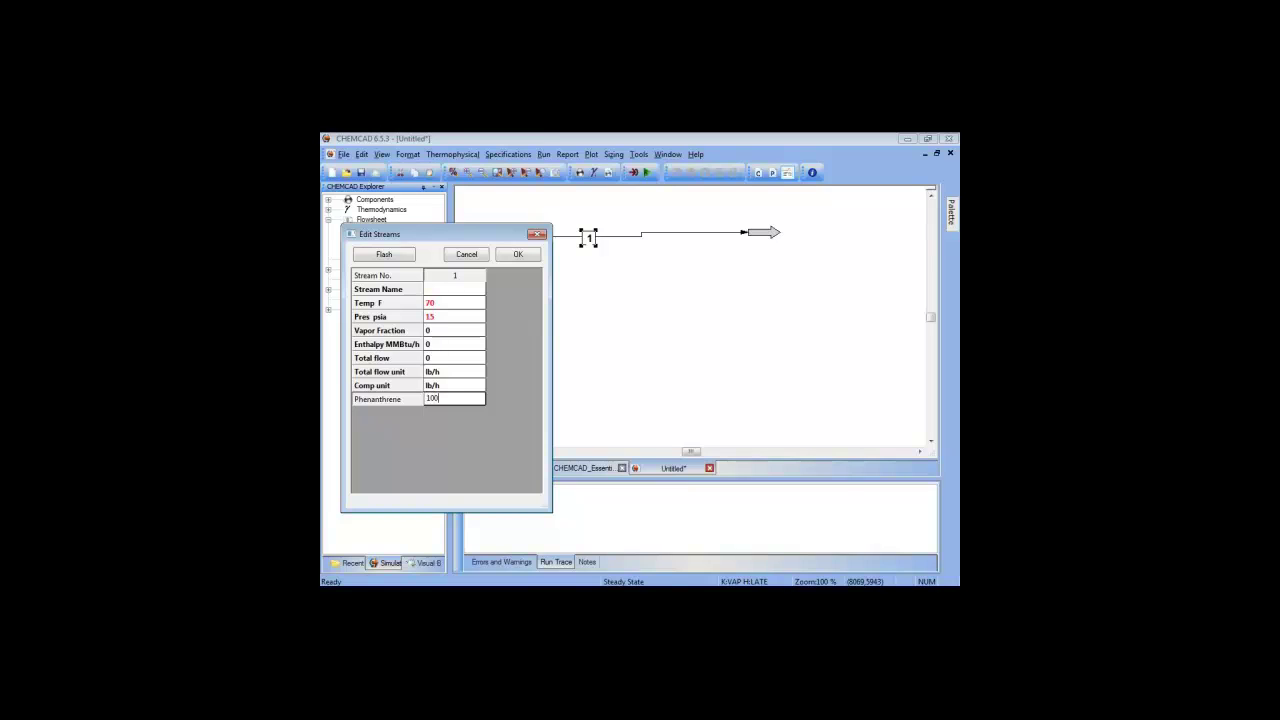
{"action": "left_click", "coordinate": [519, 256]}
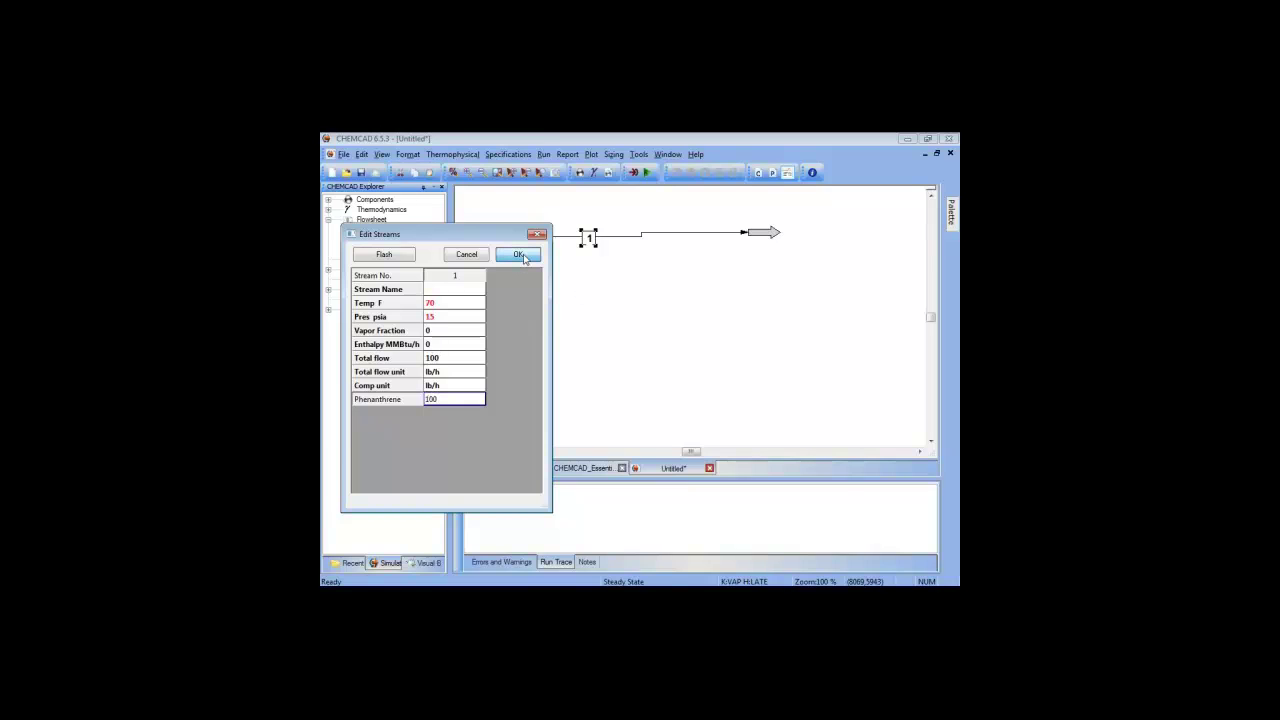
Step: Align the product unit with the feed so that stream 1 runs as a straight horizontal line
{"action": "left_click_drag", "start_coordinate": [768, 234], "coordinate": [772, 238]}
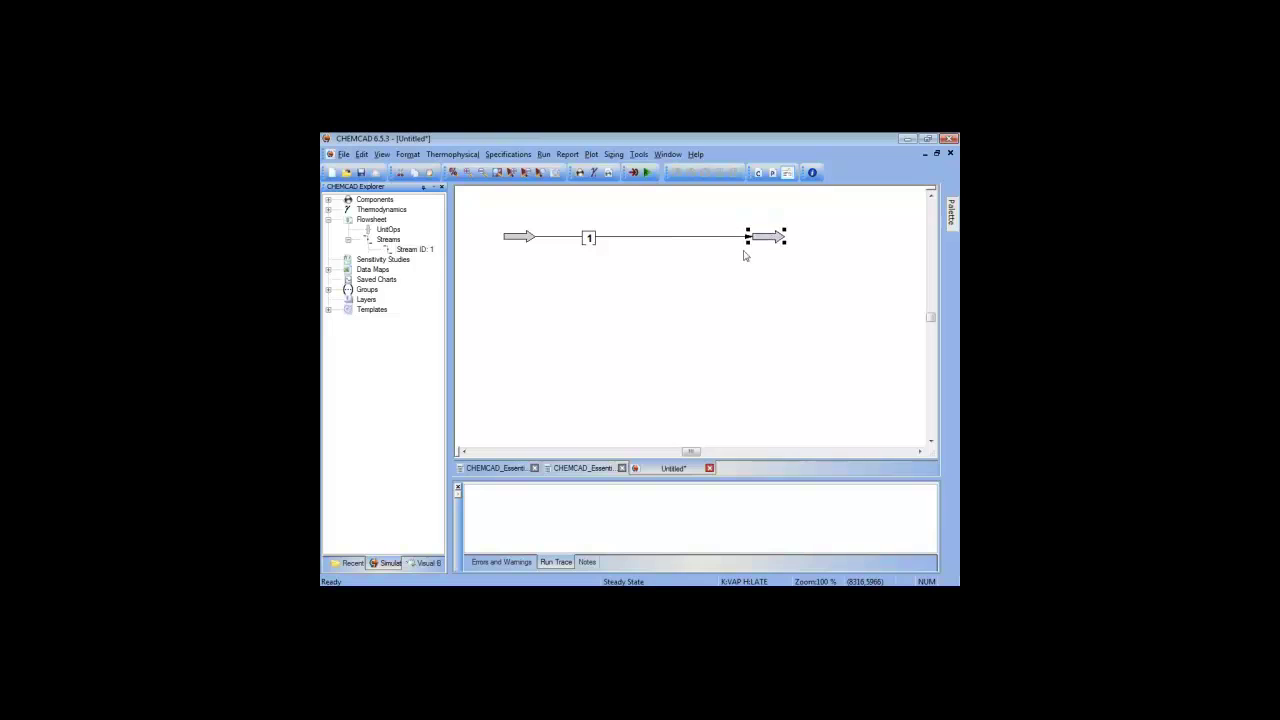
{"action": "left_click", "coordinate": [702, 285]}
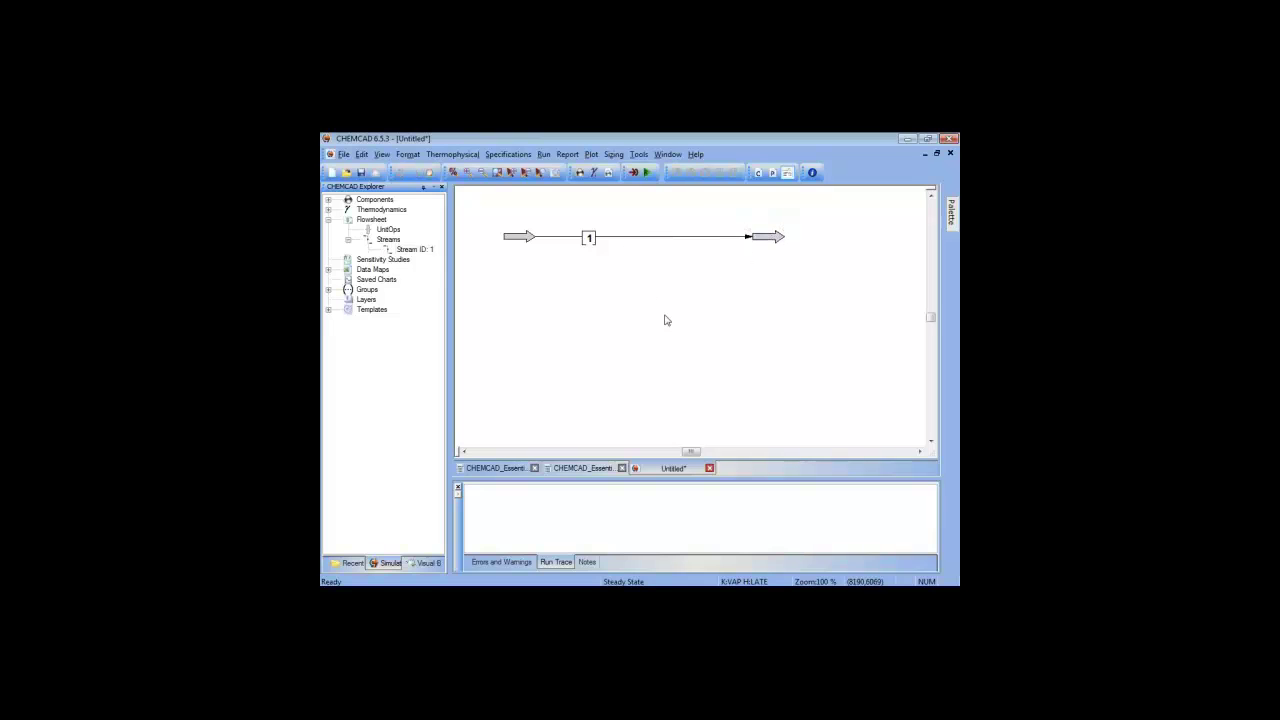
Step: View the properties report of stream 1 and highlight its actual density and actual volume lines
{"action": "right_click", "coordinate": [636, 238]}
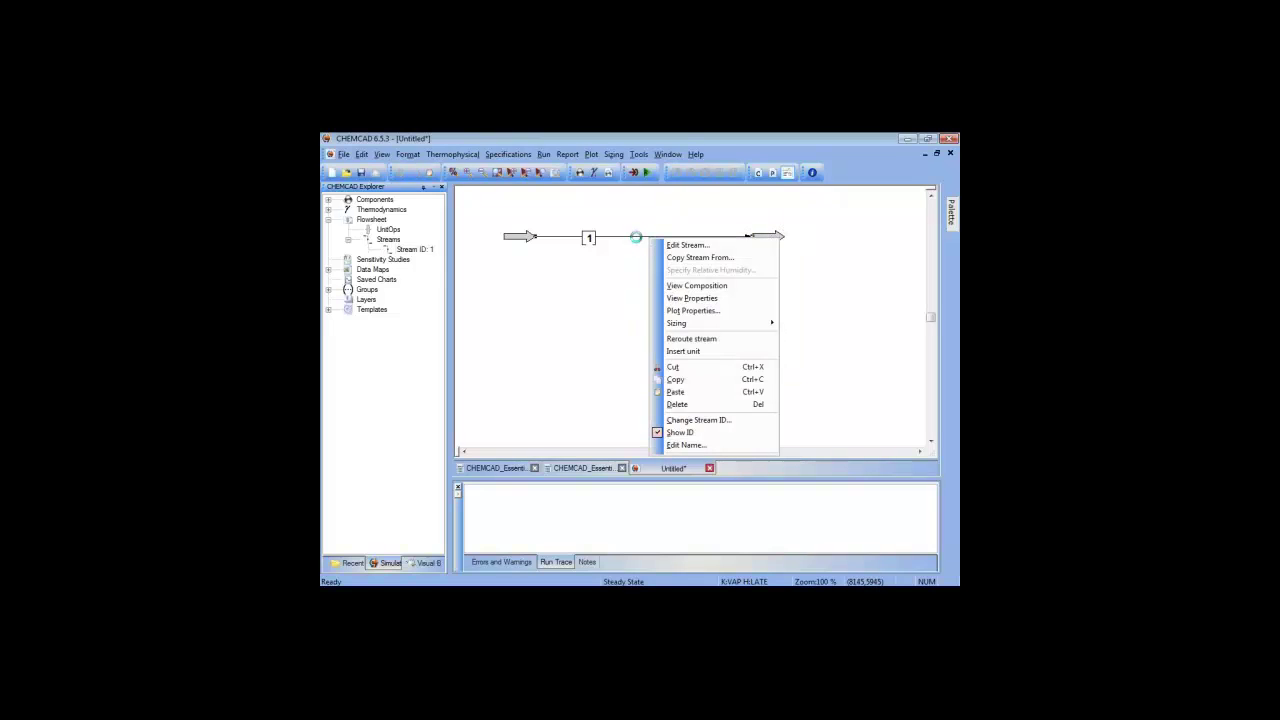
{"action": "left_click", "coordinate": [694, 298]}
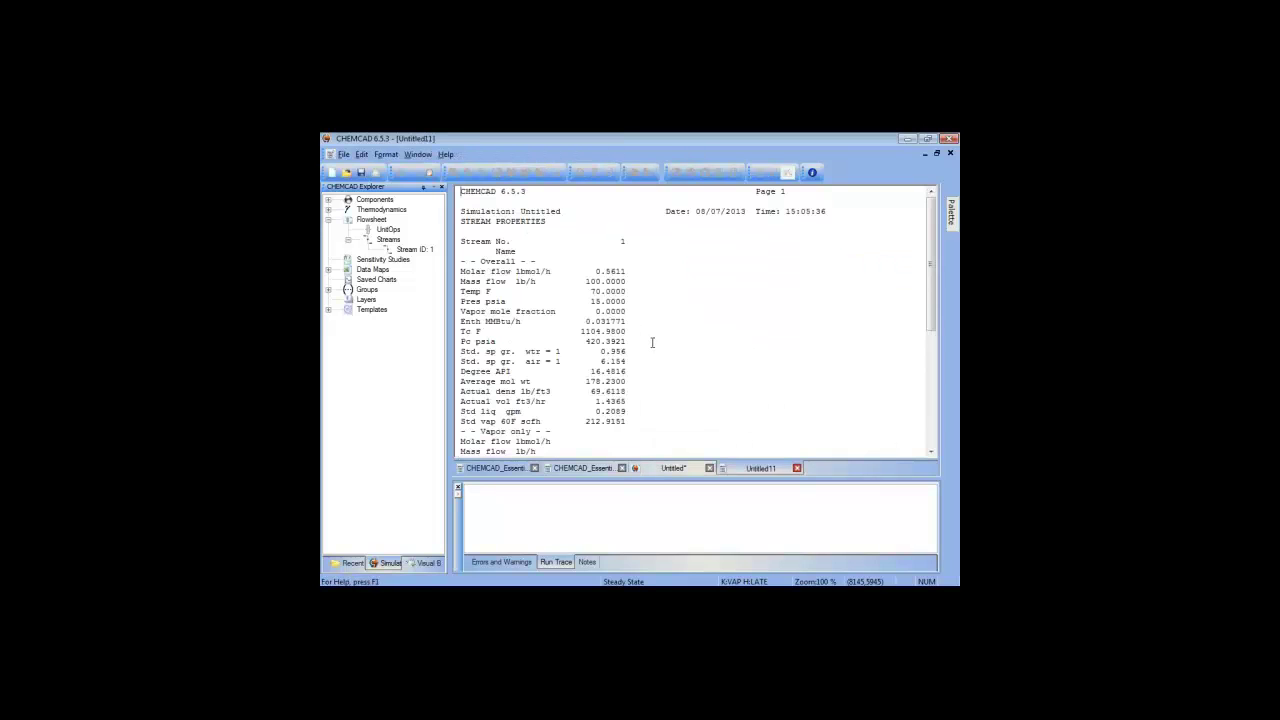
{"action": "left_click_drag", "start_coordinate": [630, 391], "coordinate": [456, 391]}
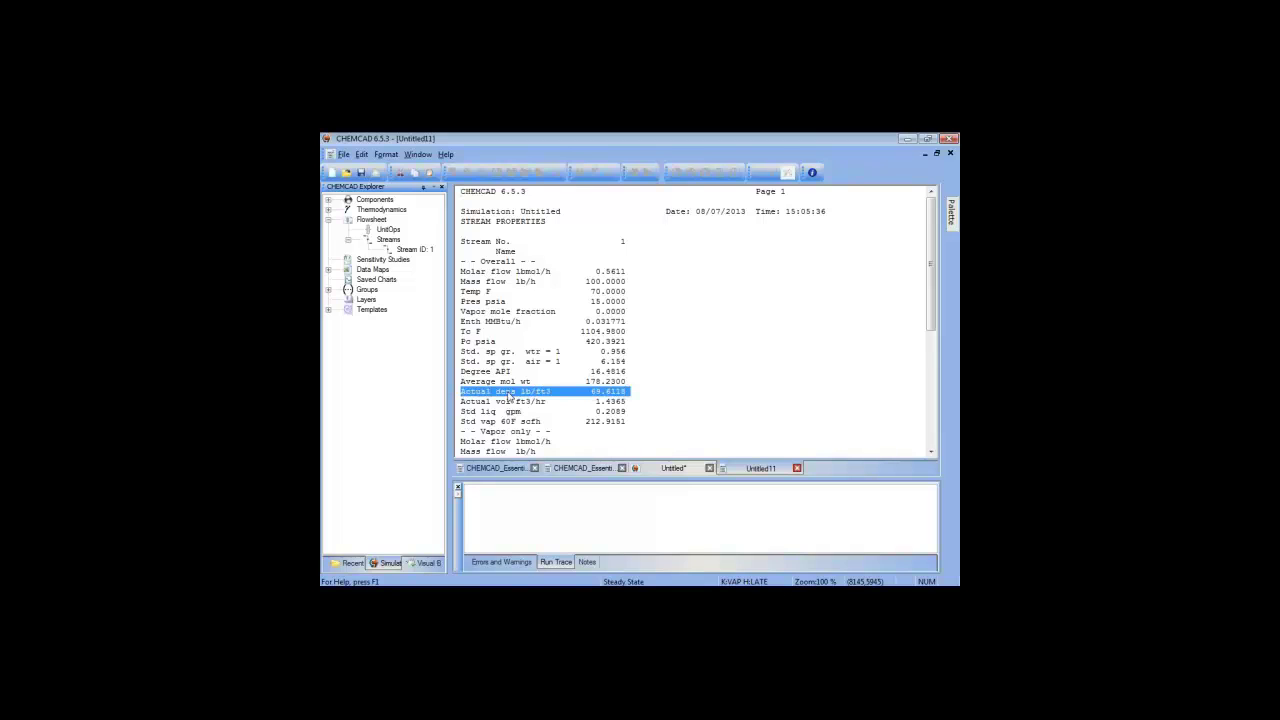
{"action": "left_click", "coordinate": [630, 402]}
{"action": "left_click_drag", "start_coordinate": [630, 402], "coordinate": [468, 405]}
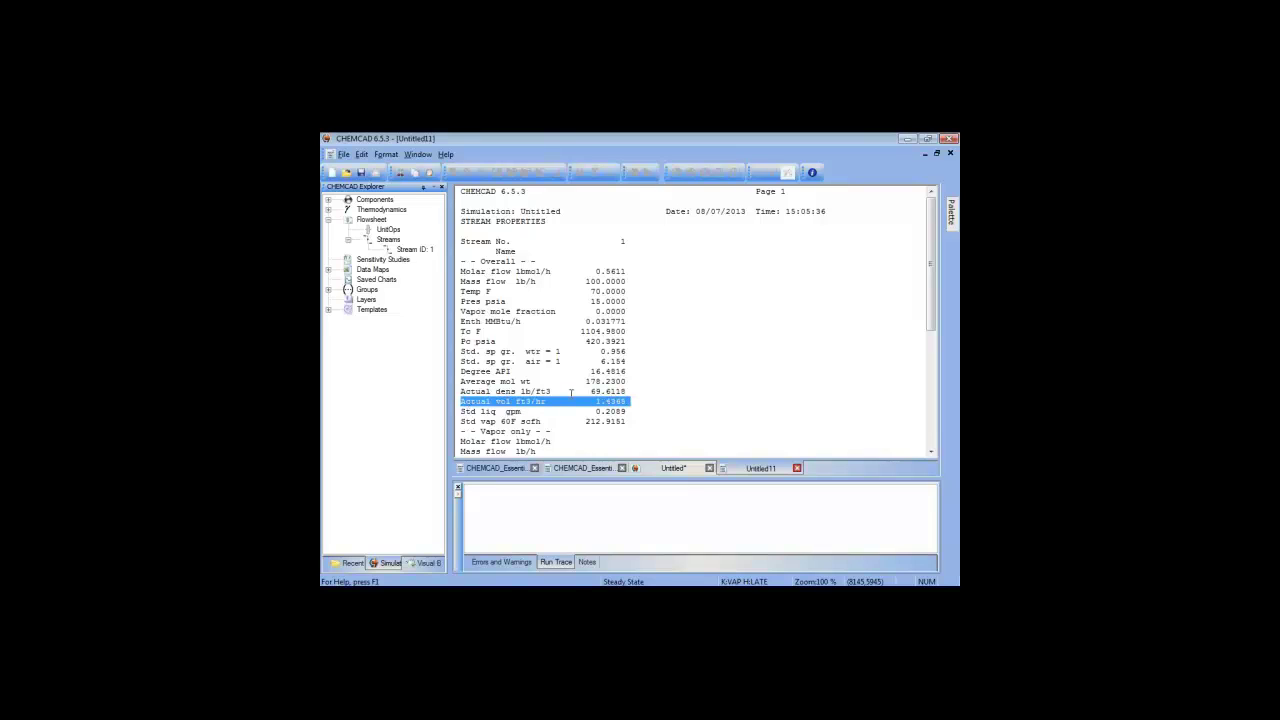
Step: Examine the critical temperature, critical pressure and liquid-only properties in the stream 1 properties report
{"action": "scroll", "coordinate": [571, 395], "scroll_direction": "down", "scroll_amount": 1}
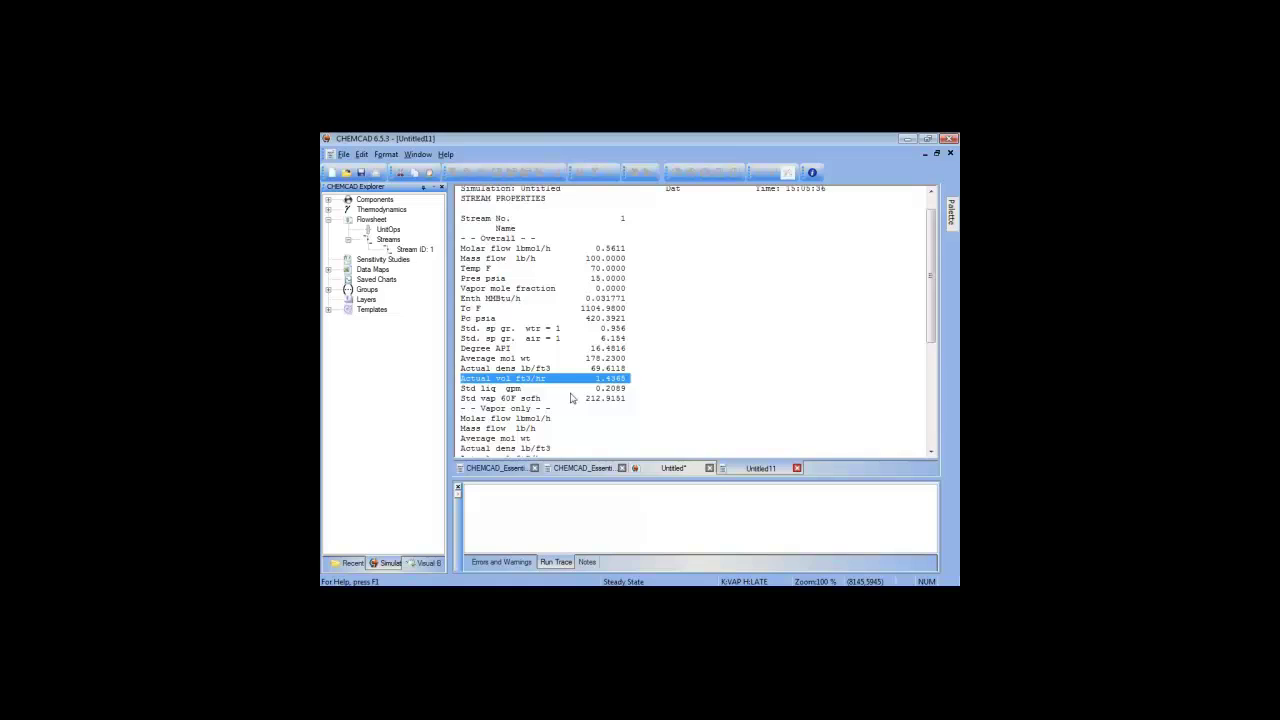
{"action": "scroll", "coordinate": [571, 396], "scroll_direction": "down", "scroll_amount": 3}
{"action": "scroll", "coordinate": [571, 392], "scroll_direction": "up", "scroll_amount": 1}
{"action": "mouse_move", "coordinate": [461, 241]}
{"action": "left_mouse_down"}
{"action": "mouse_move", "coordinate": [634, 252]}
{"action": "mouse_move", "coordinate": [462, 241]}
{"action": "left_mouse_up"}
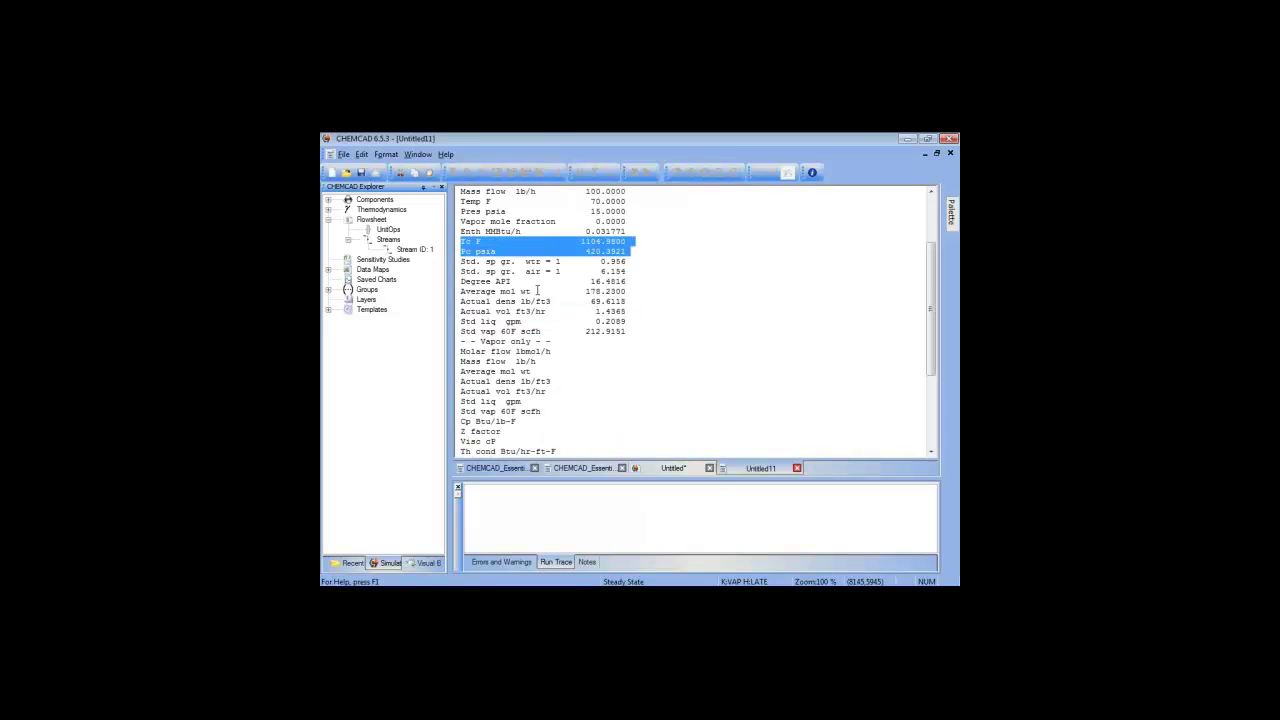
{"action": "scroll", "coordinate": [560, 306], "scroll_direction": "down", "scroll_amount": 1}
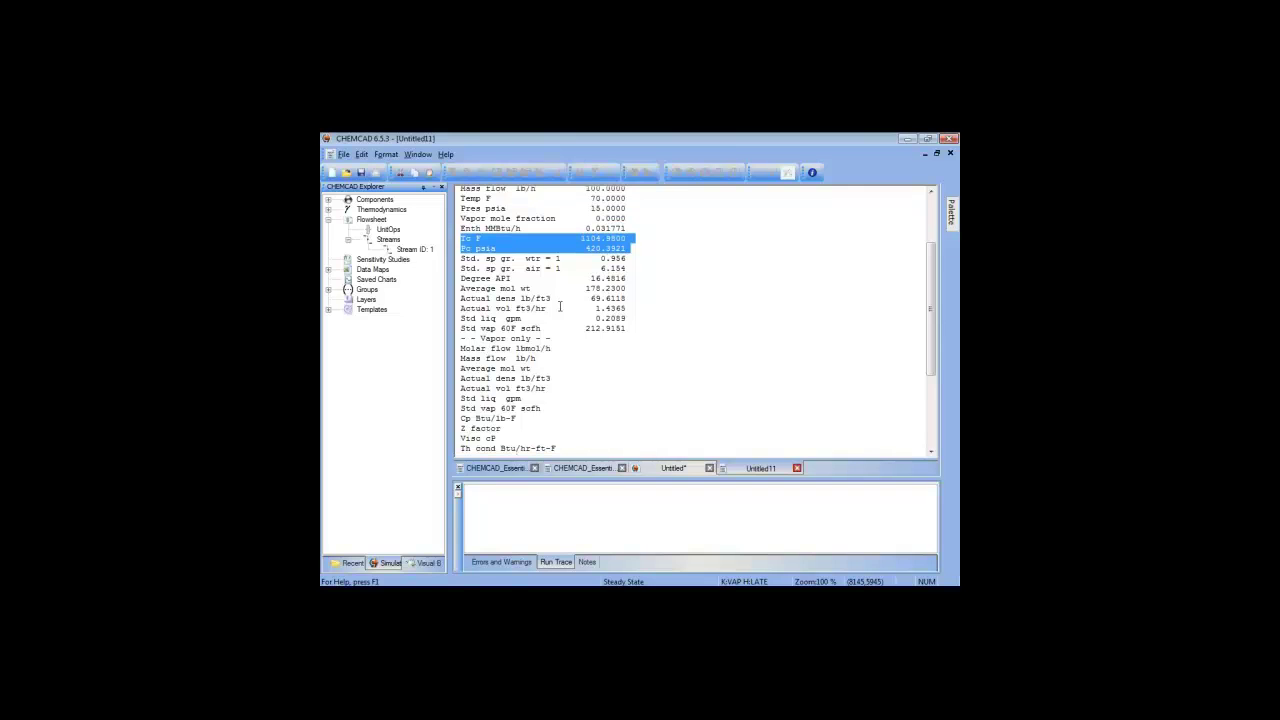
{"action": "scroll", "coordinate": [560, 306], "scroll_direction": "down", "scroll_amount": 3}
{"action": "scroll", "coordinate": [562, 306], "scroll_direction": "down", "scroll_amount": 2}
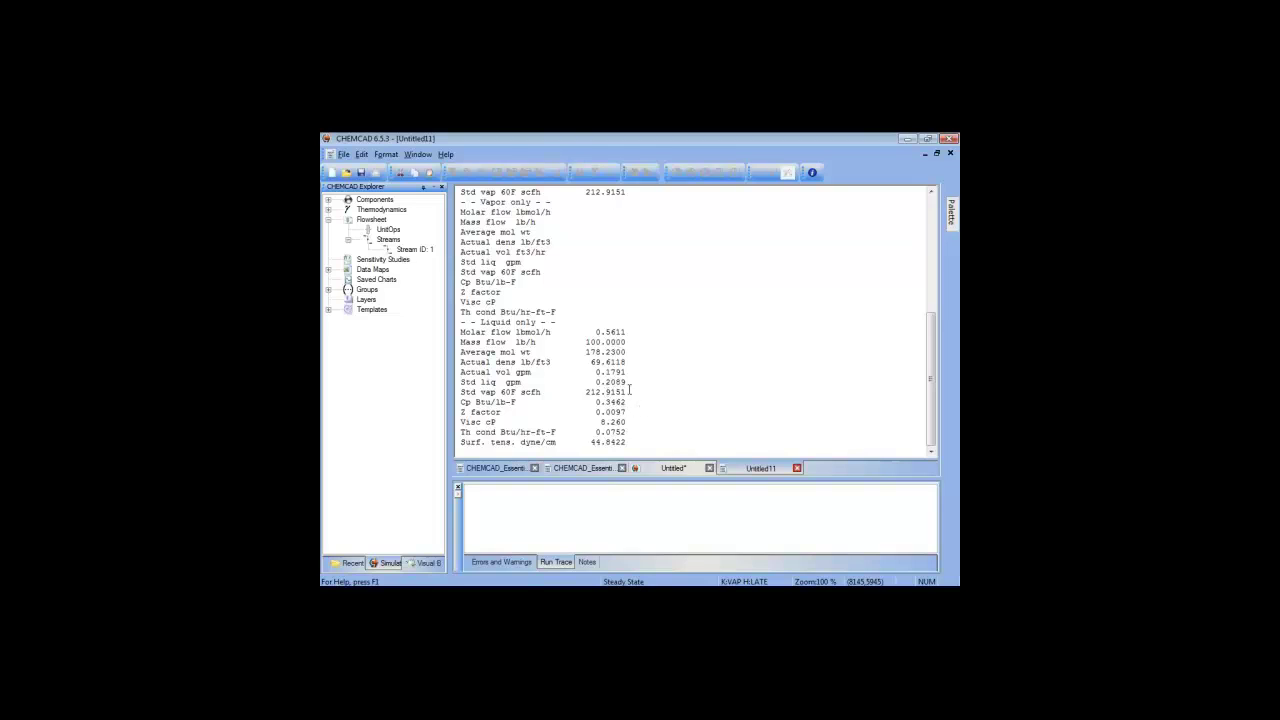
Step: Close the stream properties report and all other open reports
{"action": "left_click", "coordinate": [797, 468]}
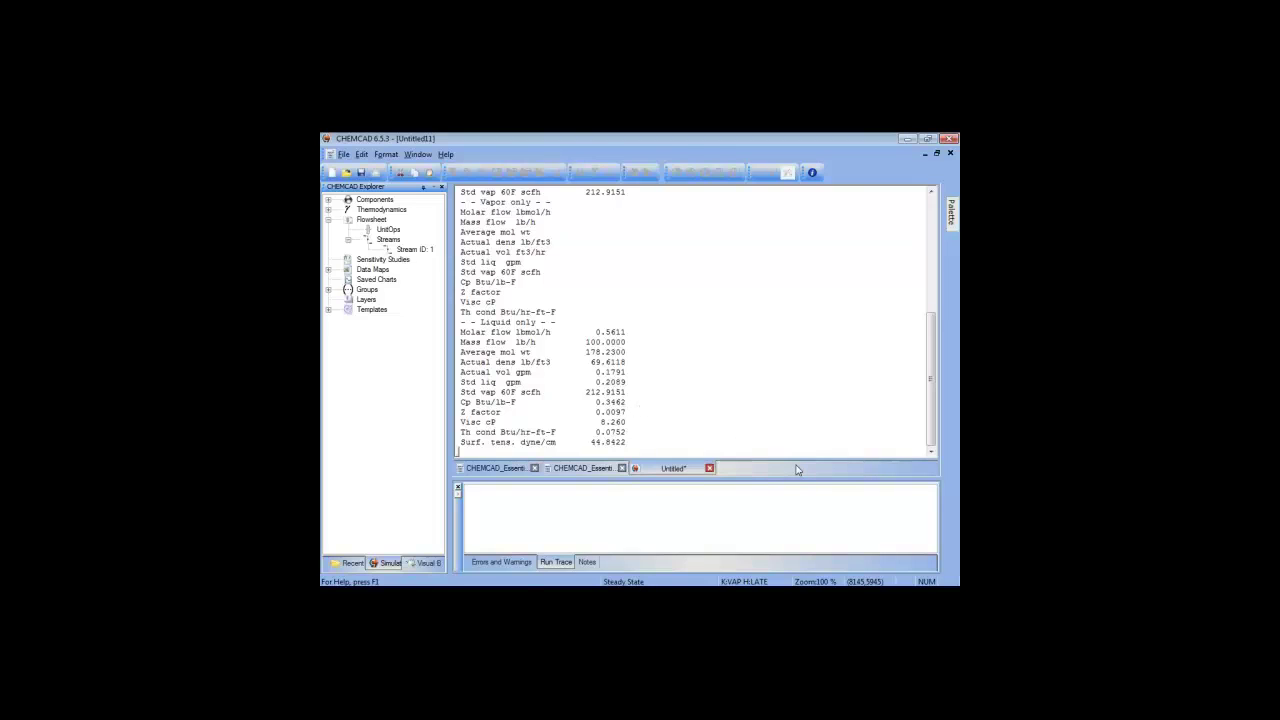
{"action": "left_click", "coordinate": [668, 154]}
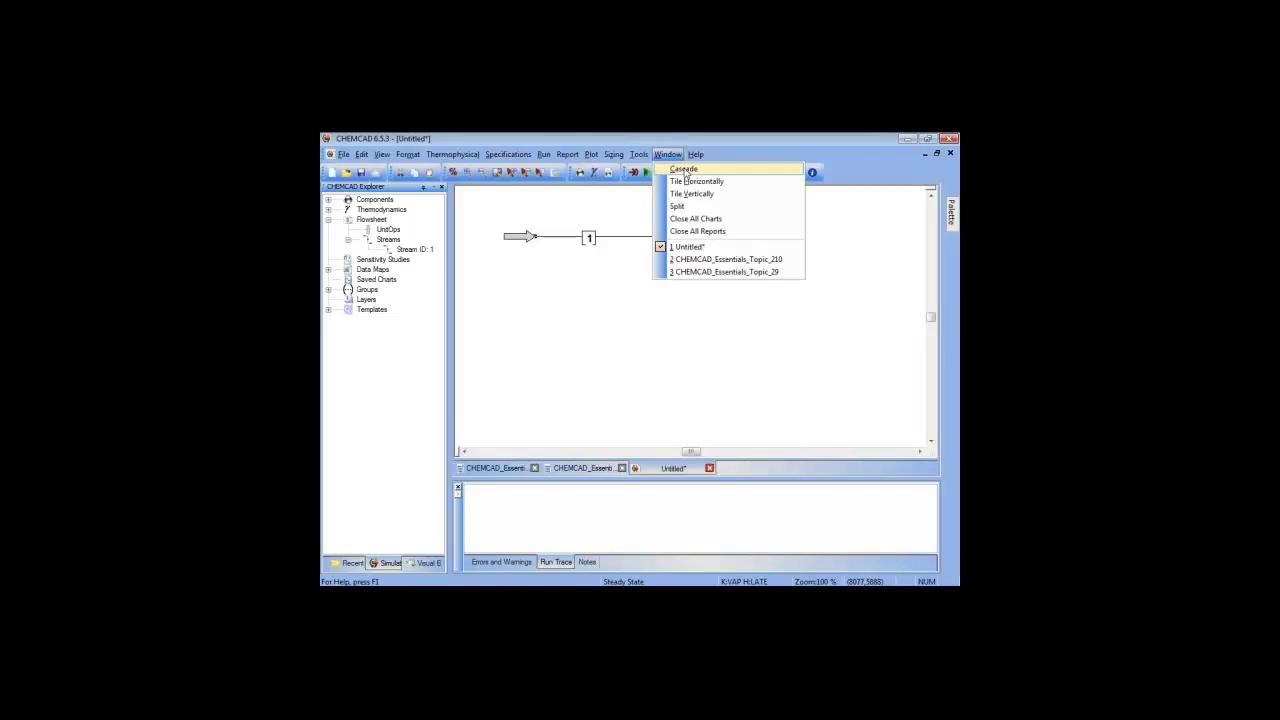
{"action": "left_click", "coordinate": [737, 232]}
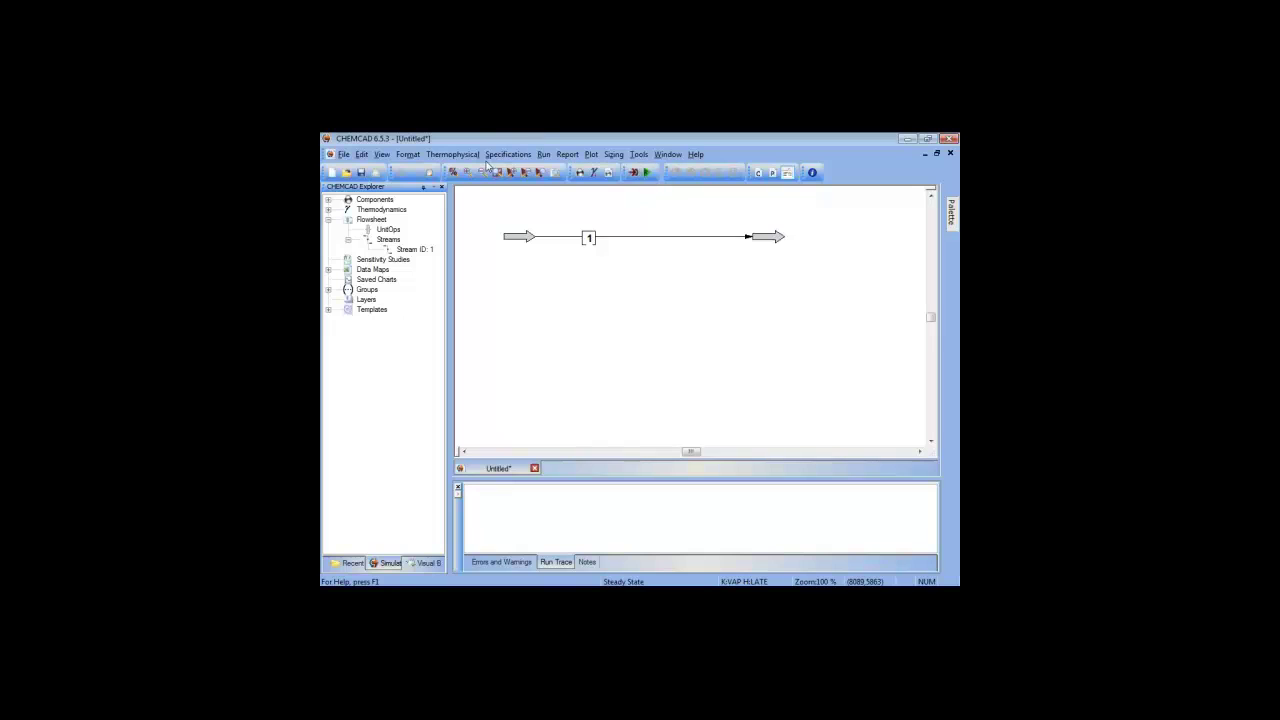
Step: Search the component database for "phenan" and open the Phenanthrene component data for viewing
{"action": "left_click", "coordinate": [452, 154]}
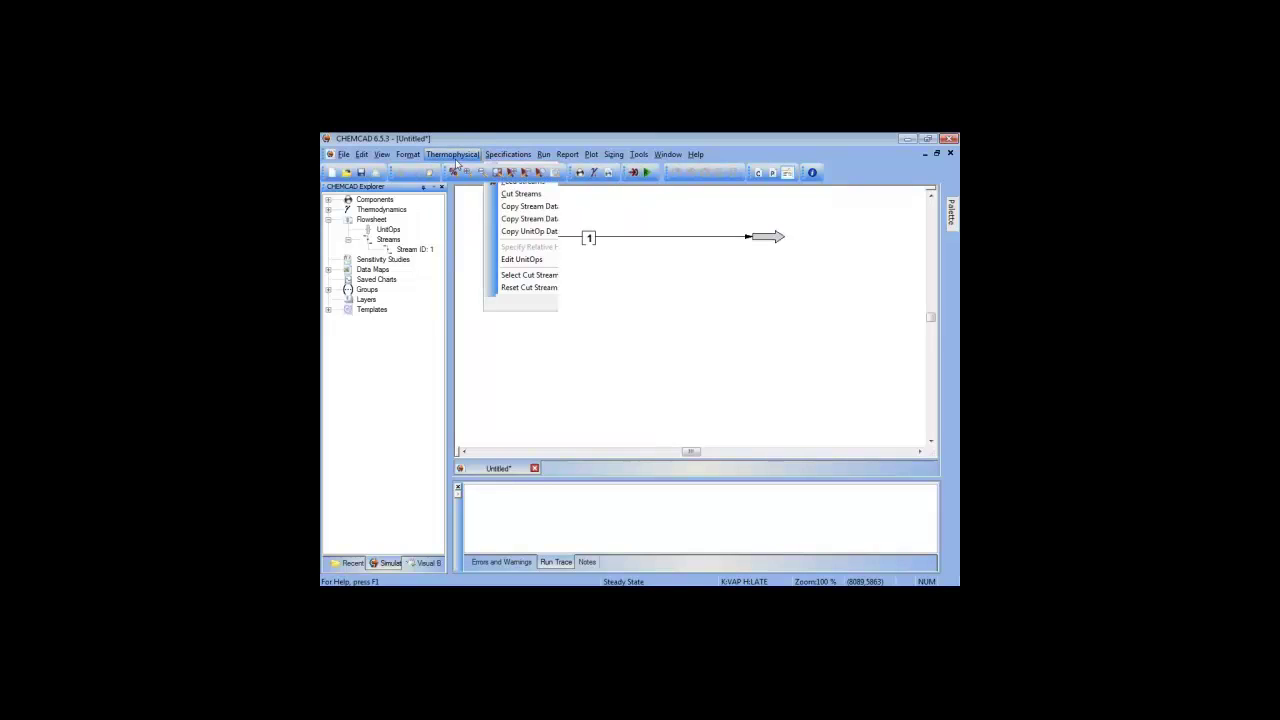
{"action": "mouse_move", "coordinate": [490, 168]}
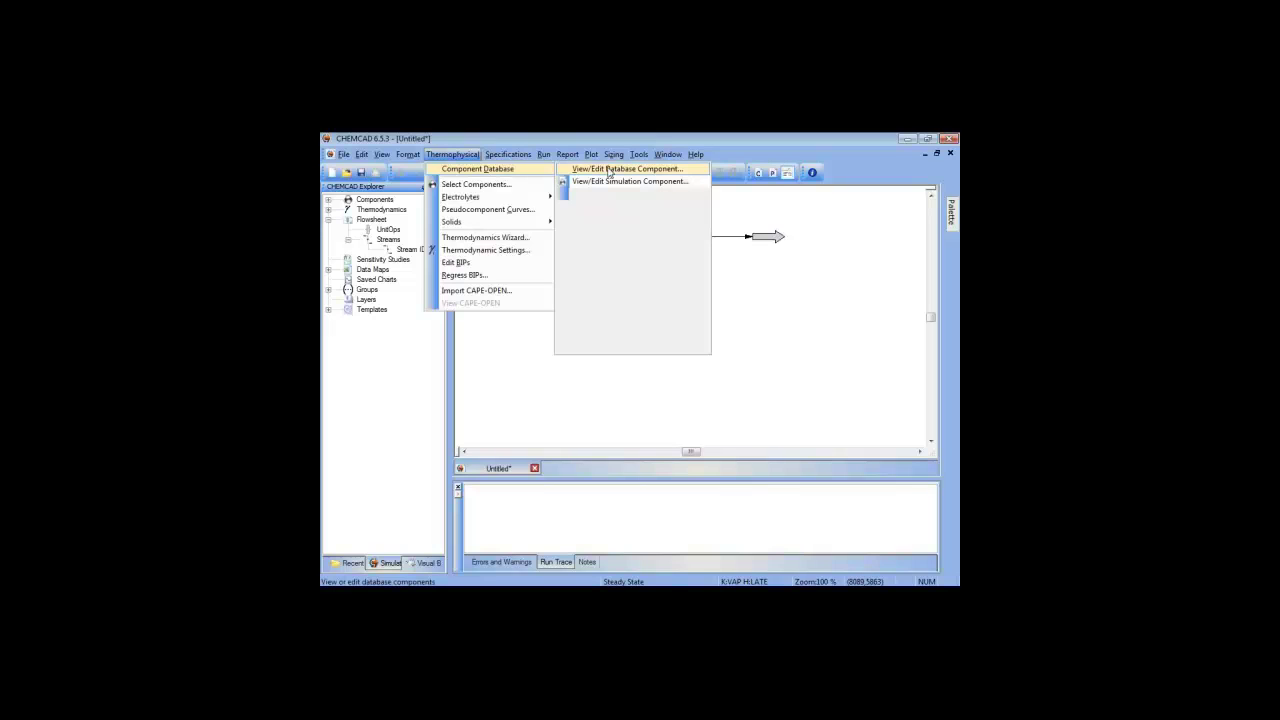
{"action": "left_click", "coordinate": [608, 170]}
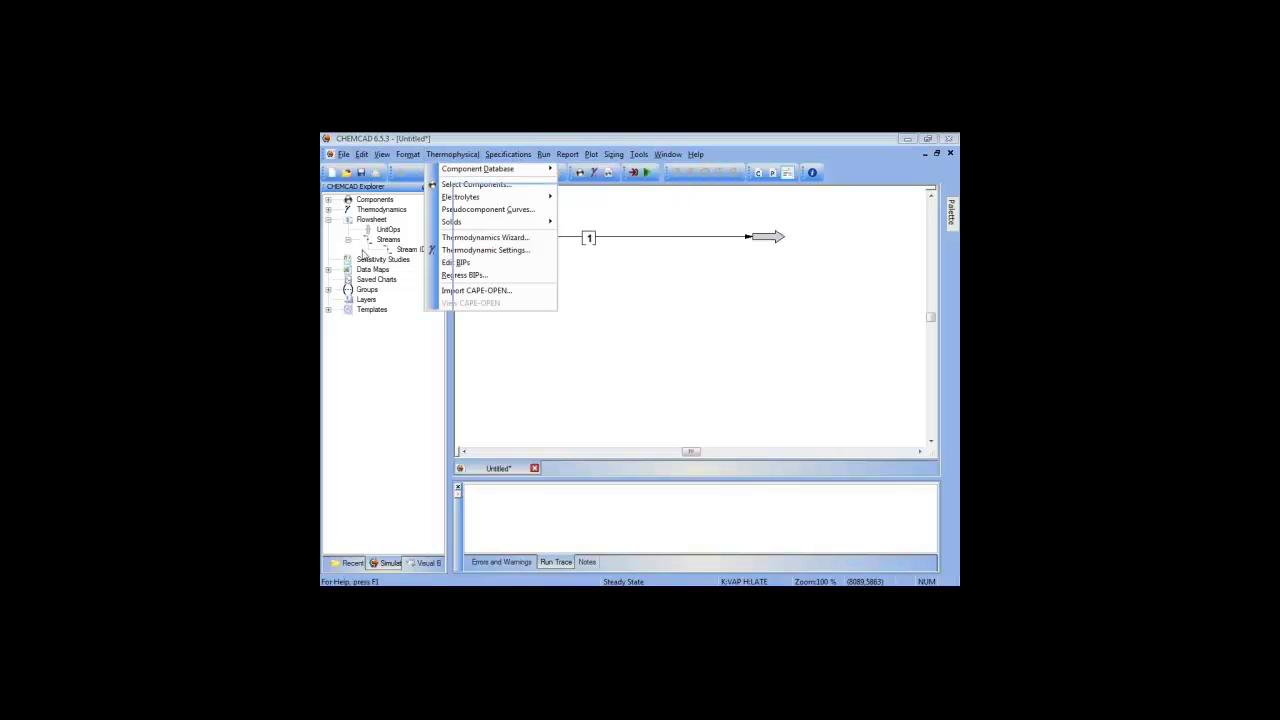
{"action": "type", "text": "p"}
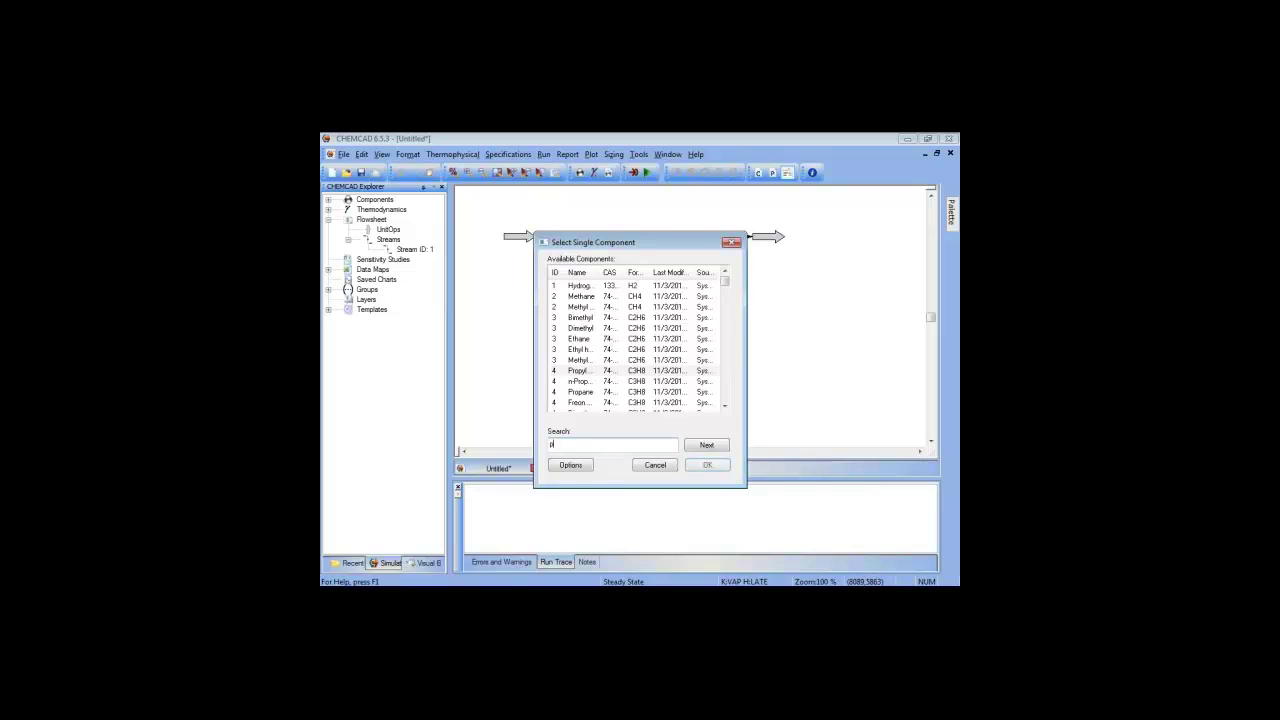
{"action": "type", "text": "henan"}
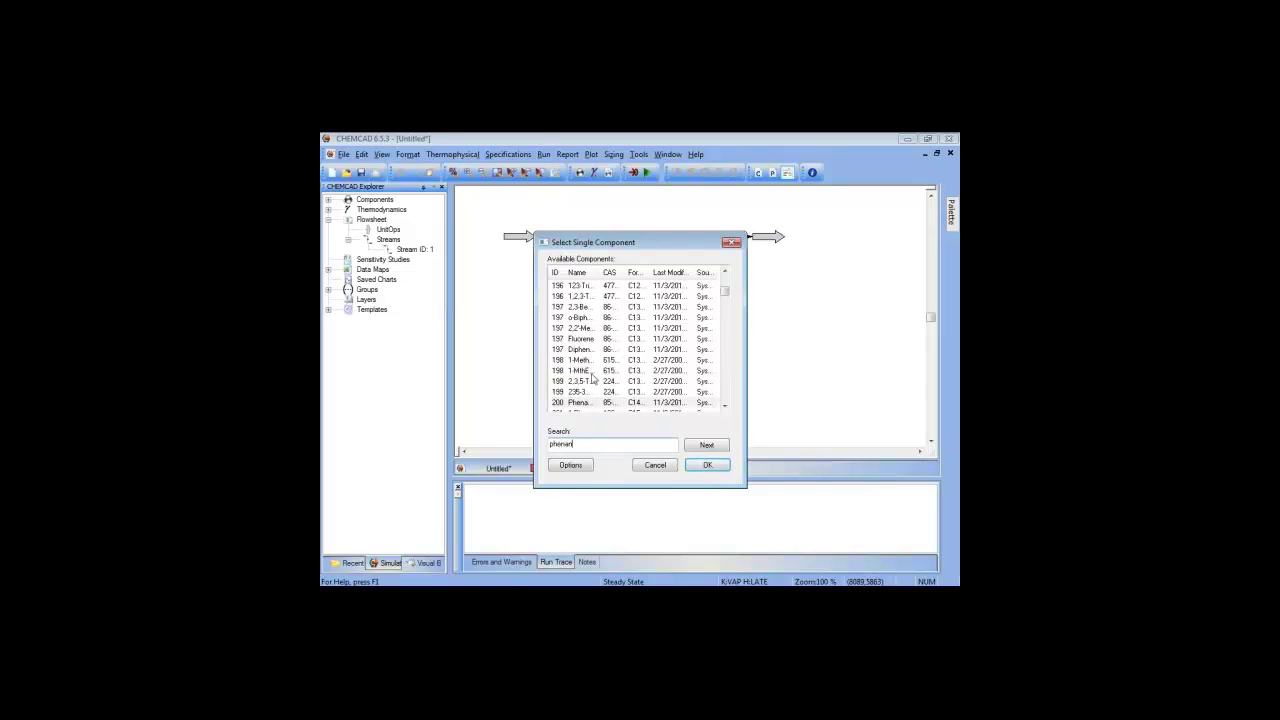
{"action": "left_click", "coordinate": [729, 468]}
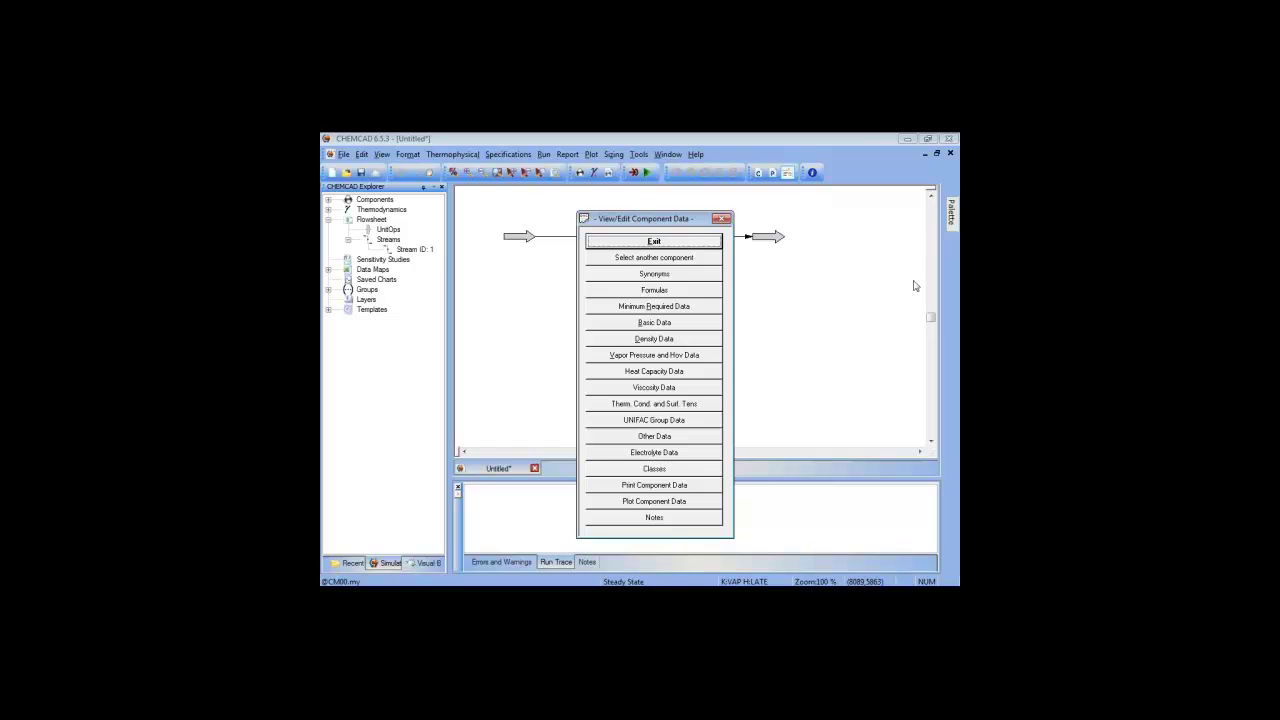
Step: View the synonyms stored for Phenanthrene and close them without changes
{"action": "left_click", "coordinate": [667, 277]}
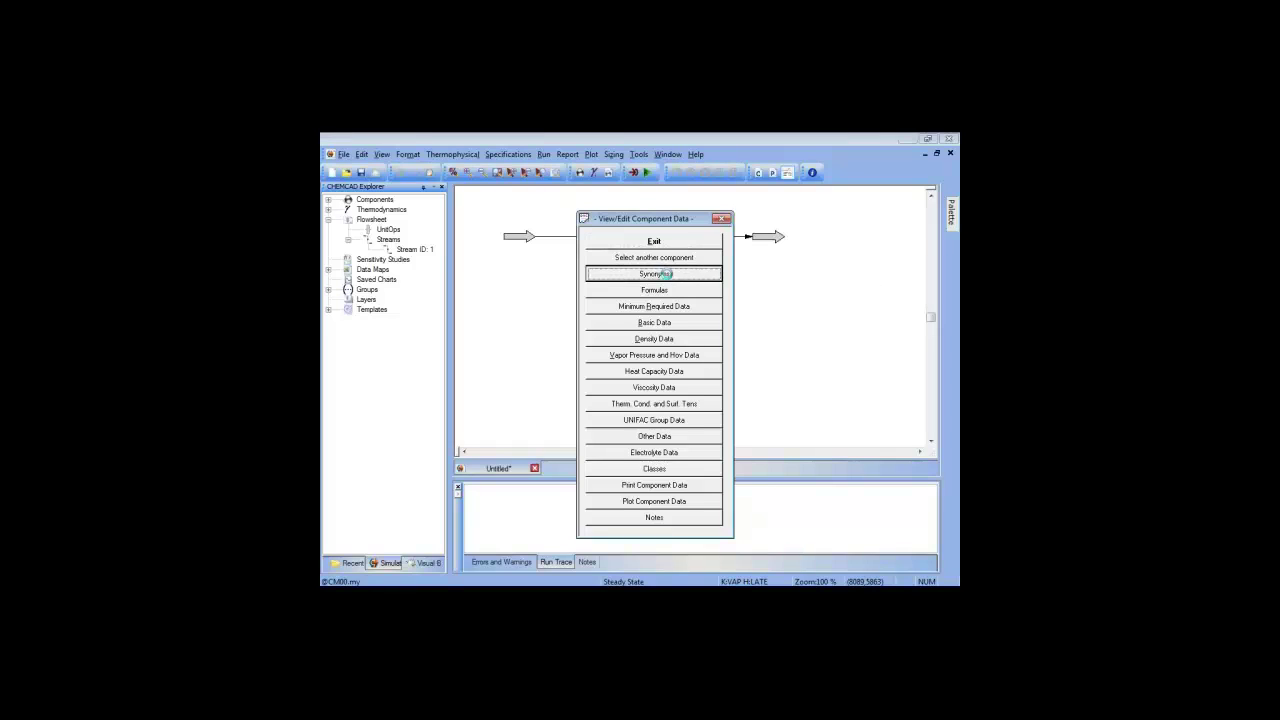
{"action": "left_click", "coordinate": [642, 279]}
{"action": "left_click", "coordinate": [657, 281]}
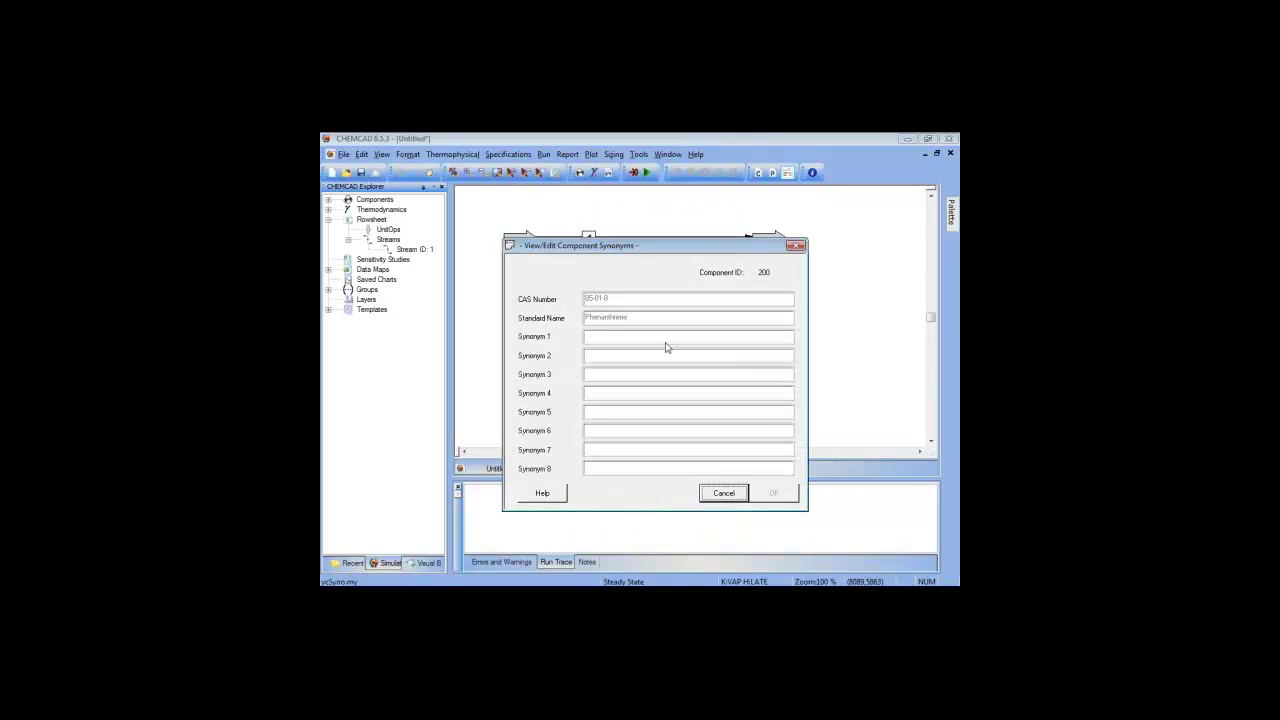
{"action": "left_click", "coordinate": [738, 499]}
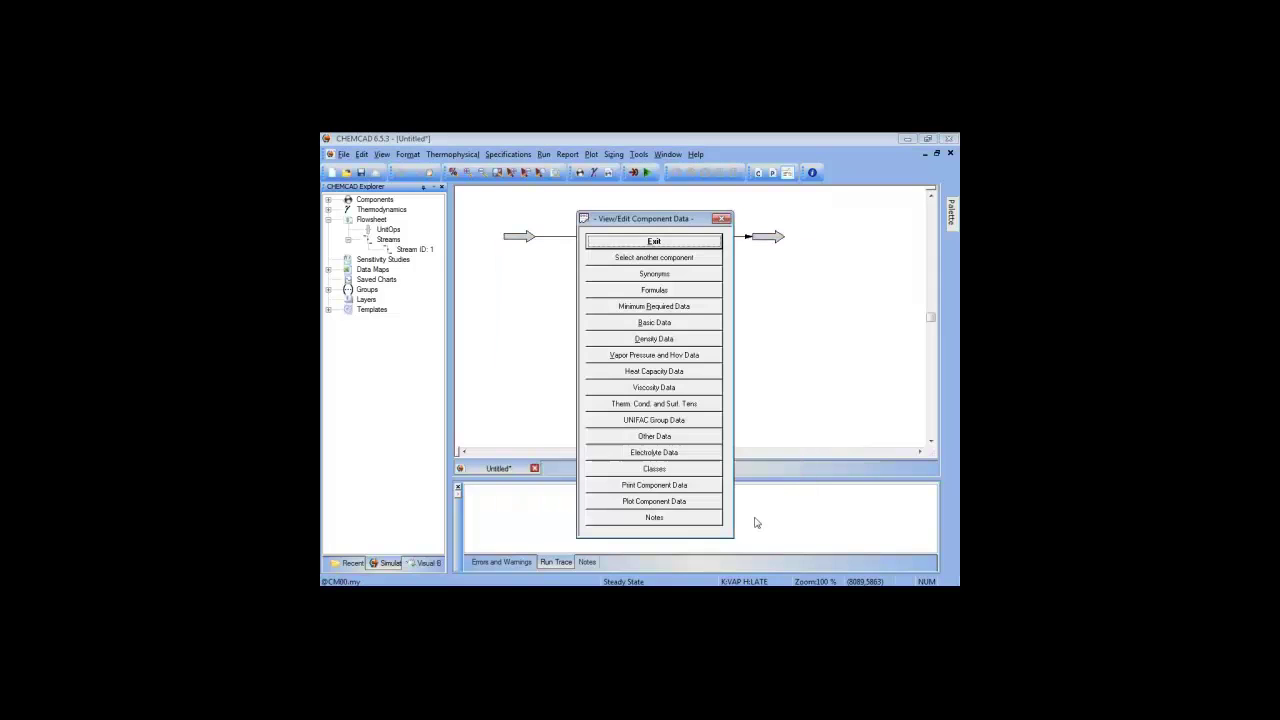
Step: View the formulas stored for Phenanthrene, close them unchanged and open its minimum required data
{"action": "left_click", "coordinate": [671, 292]}
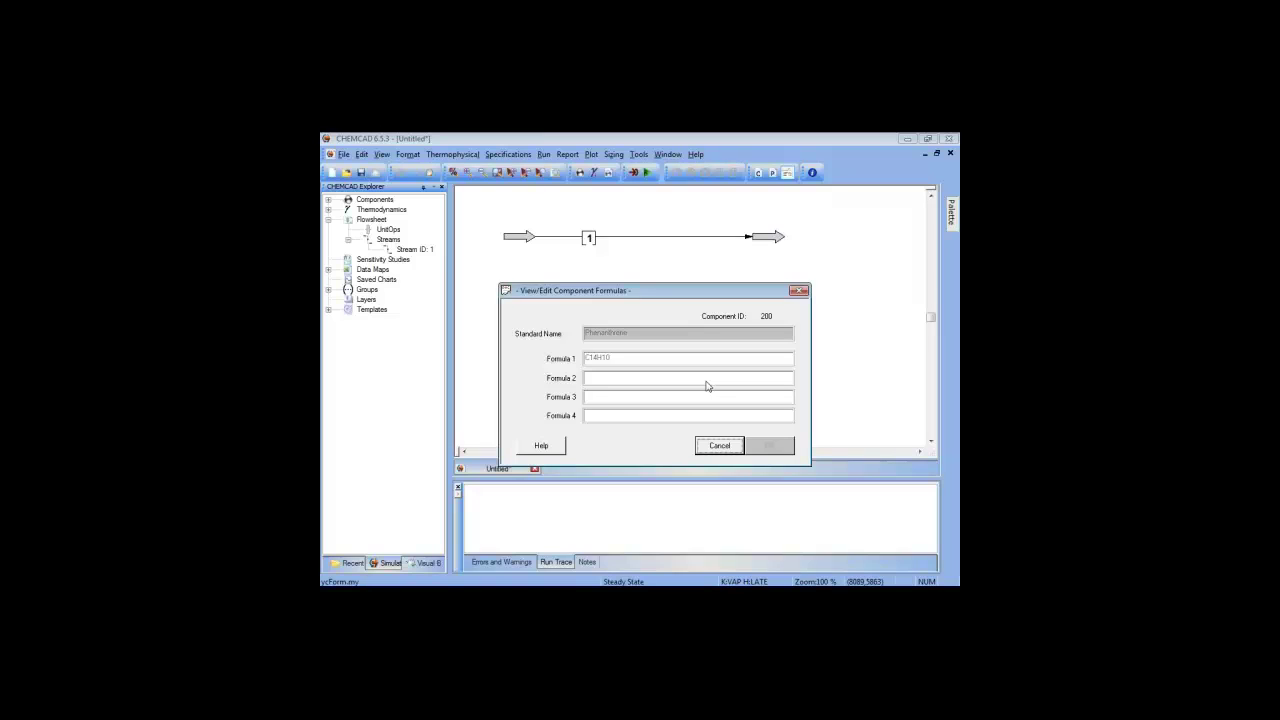
{"action": "left_click", "coordinate": [731, 451]}
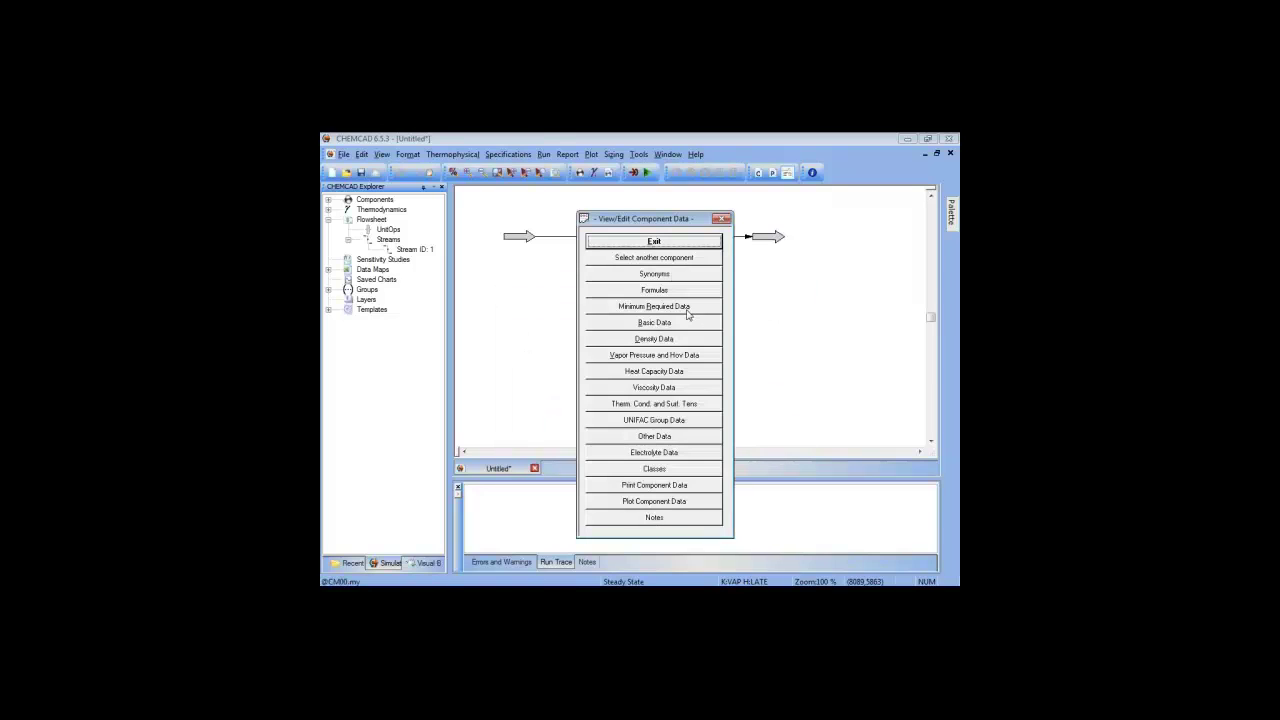
{"action": "left_click", "coordinate": [687, 312]}
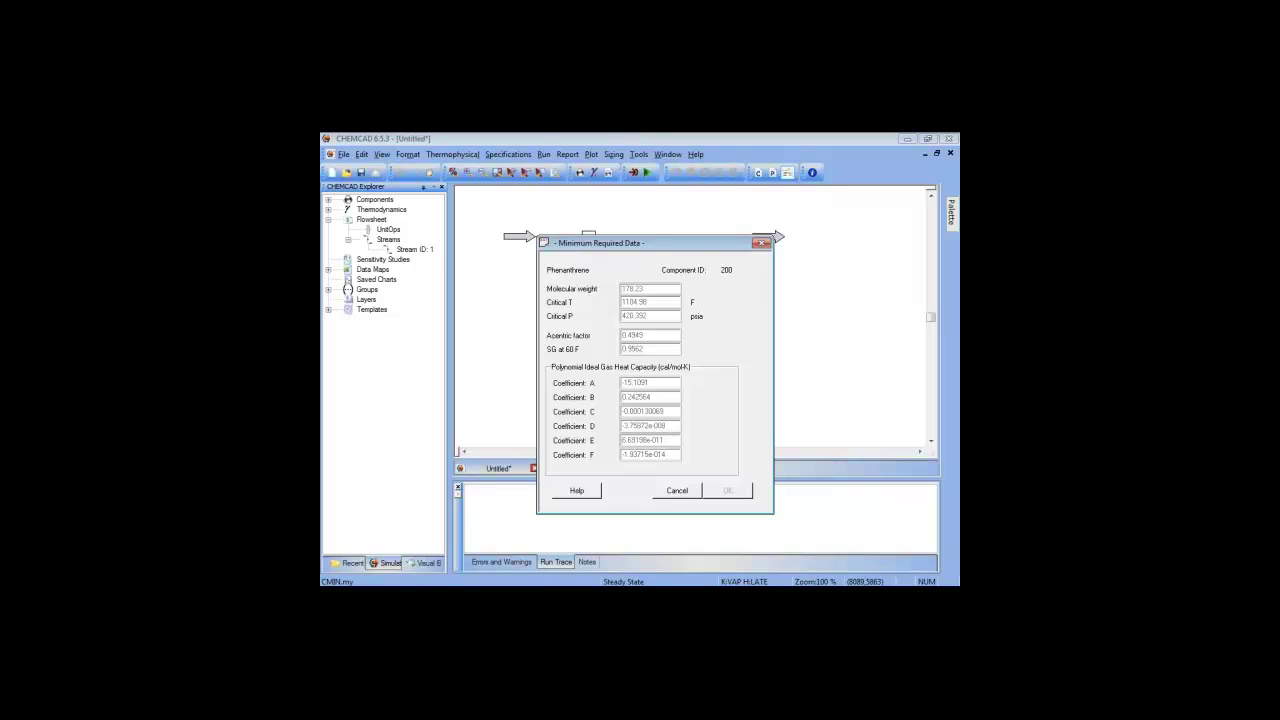
Step: Close the minimum required data, then view Phenanthrene's basic data and close it without changes
{"action": "left_click", "coordinate": [679, 491]}
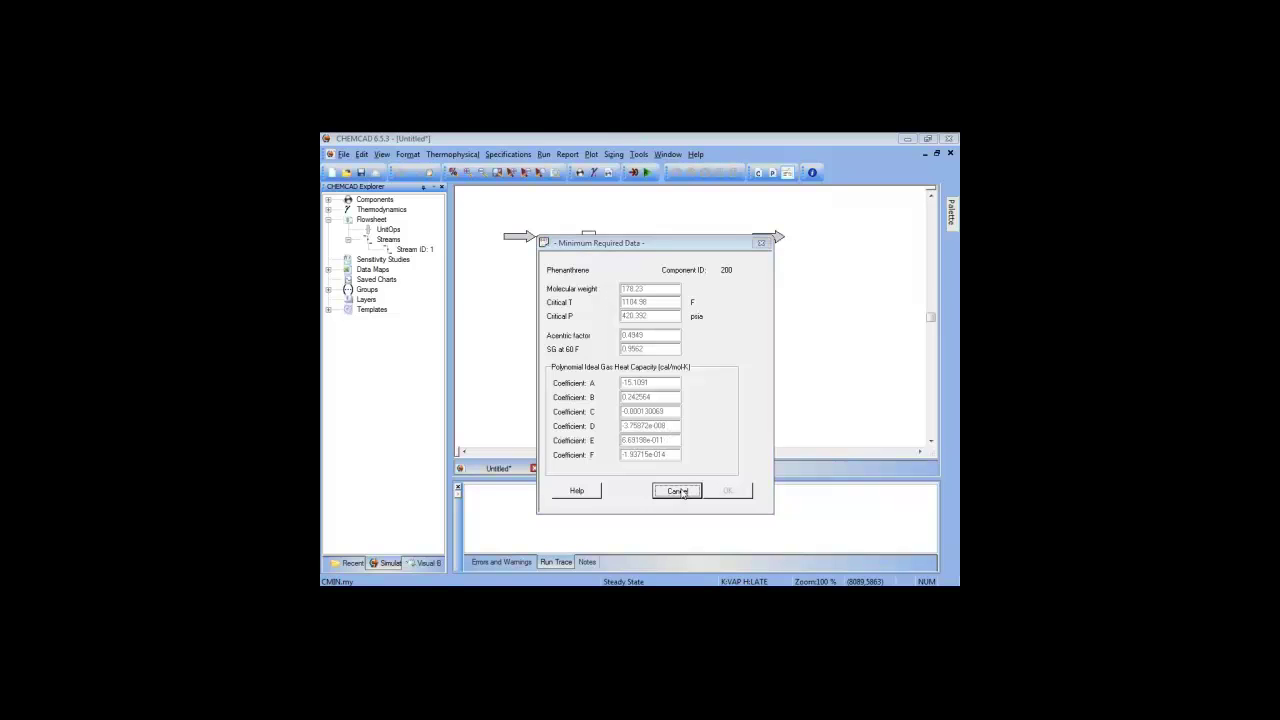
{"action": "left_click", "coordinate": [655, 323]}
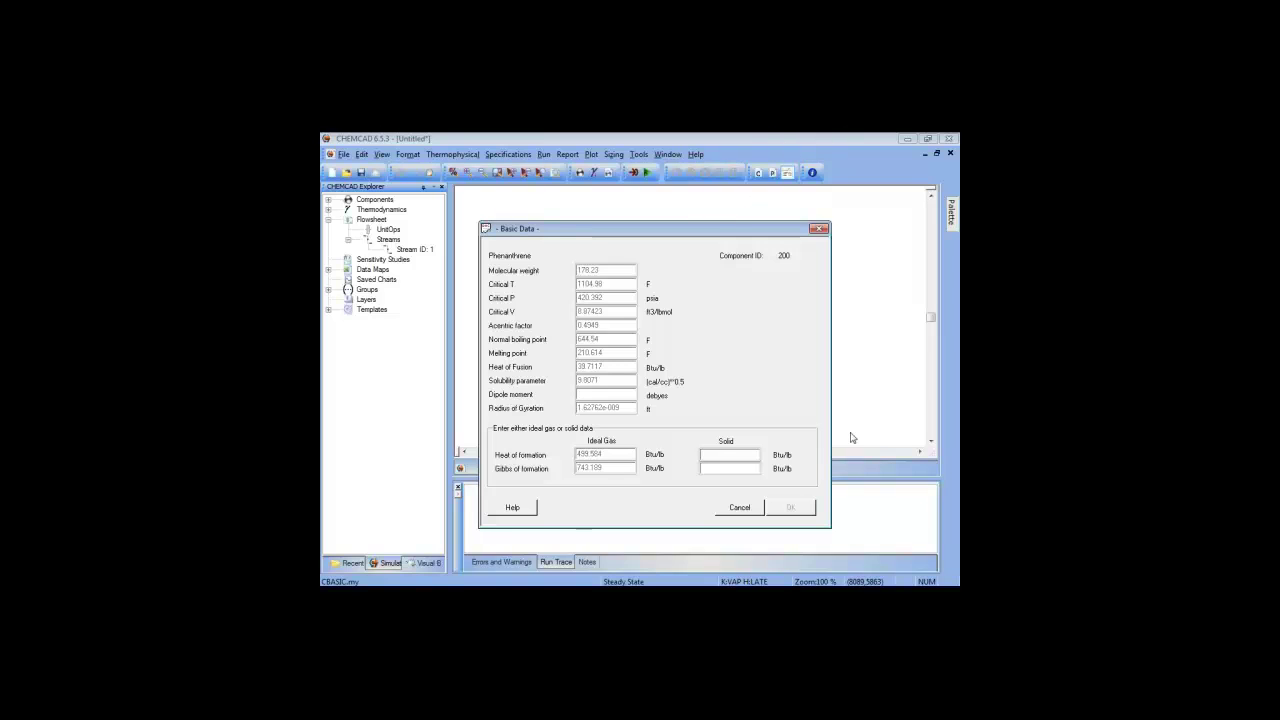
{"action": "left_click", "coordinate": [745, 512]}
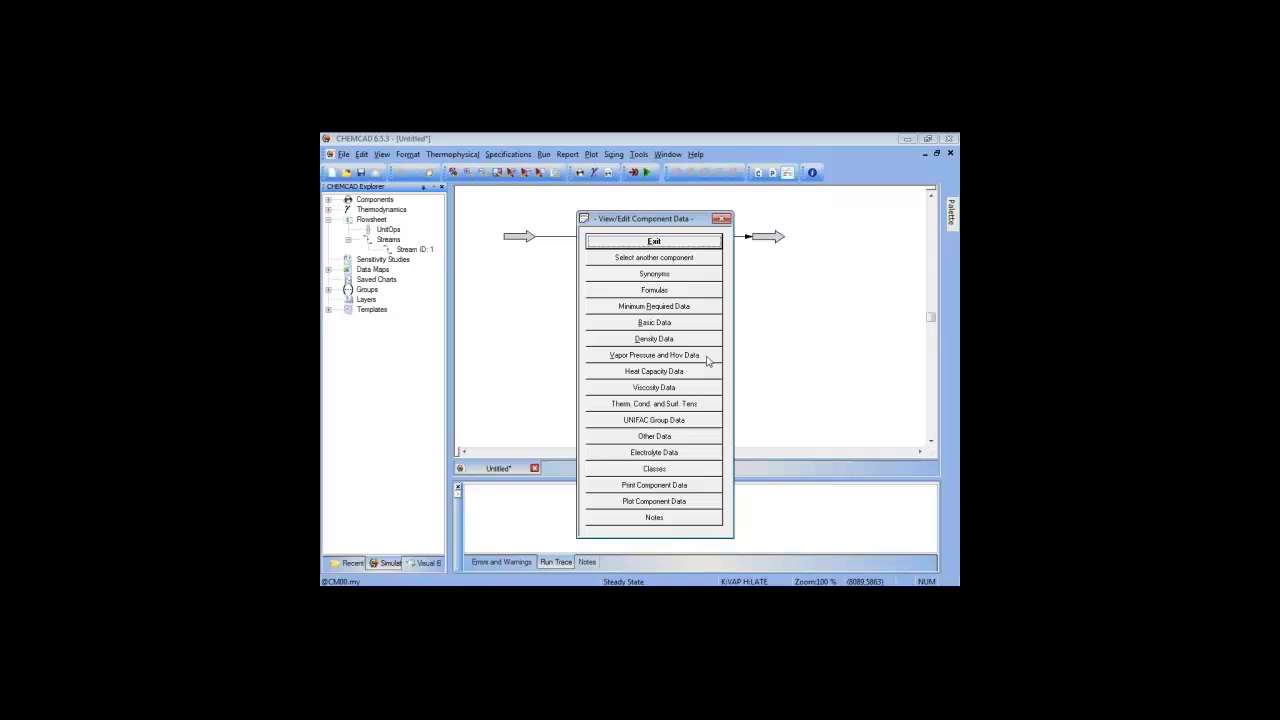
Step: Look over Phenanthrene's temperature-dependent data categories, from density through vapor pressure, heat capacity and viscosity to thermal conductivity and surface tension
{"action": "key", "text": "Down"}
{"action": "key", "text": "Down"}
{"action": "key", "text": "Down"}
{"action": "key", "text": "Down"}
{"action": "key", "text": "Down"}
{"action": "key", "text": "Down"}
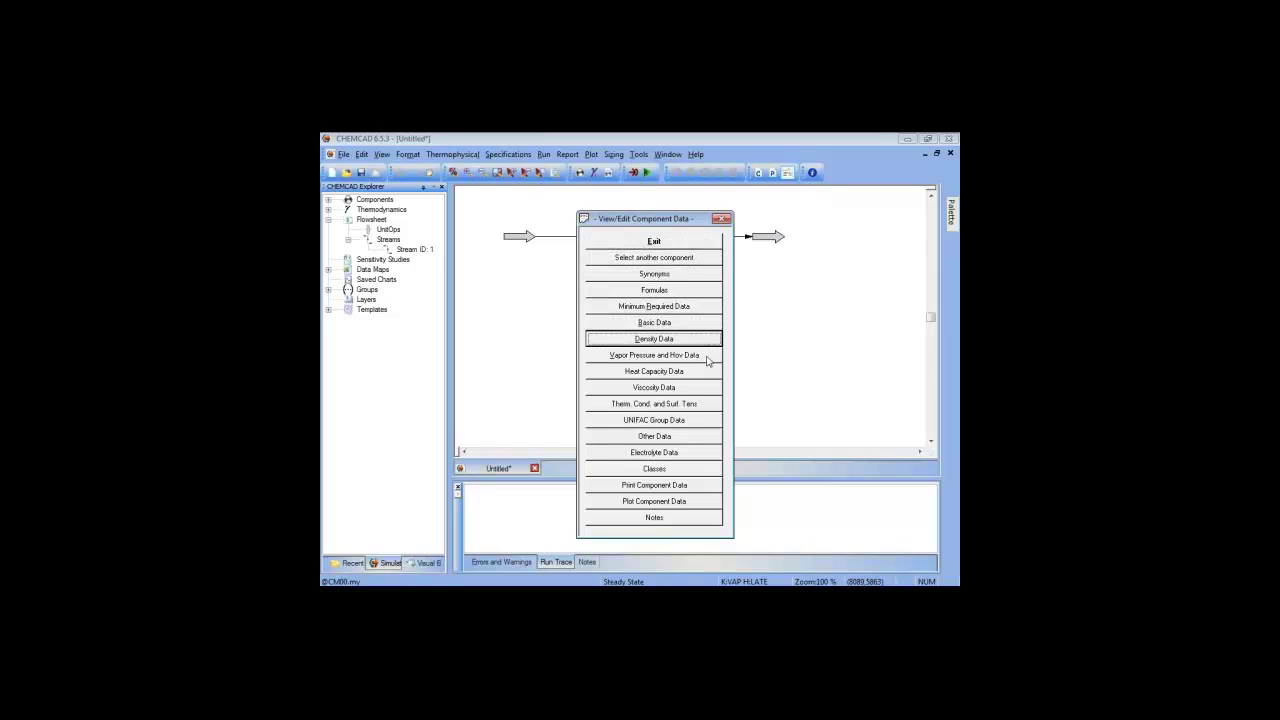
{"action": "key", "text": "Down"}
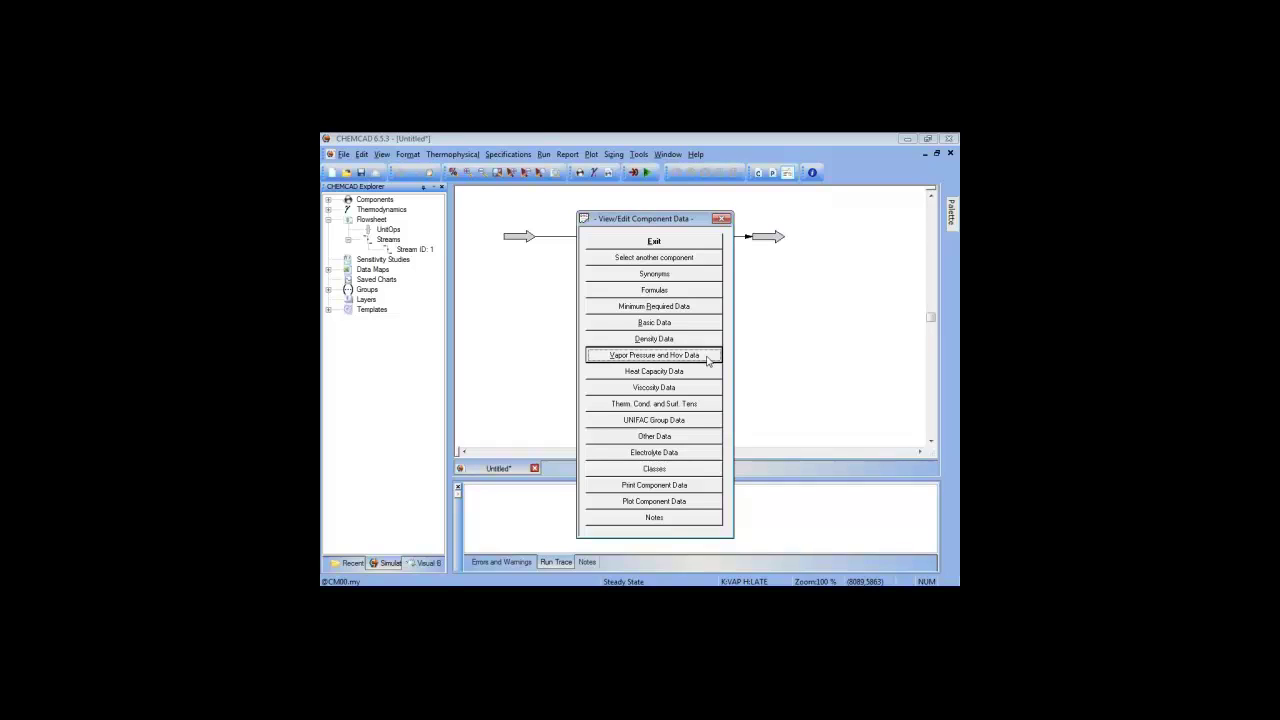
{"action": "key", "text": "Down"}
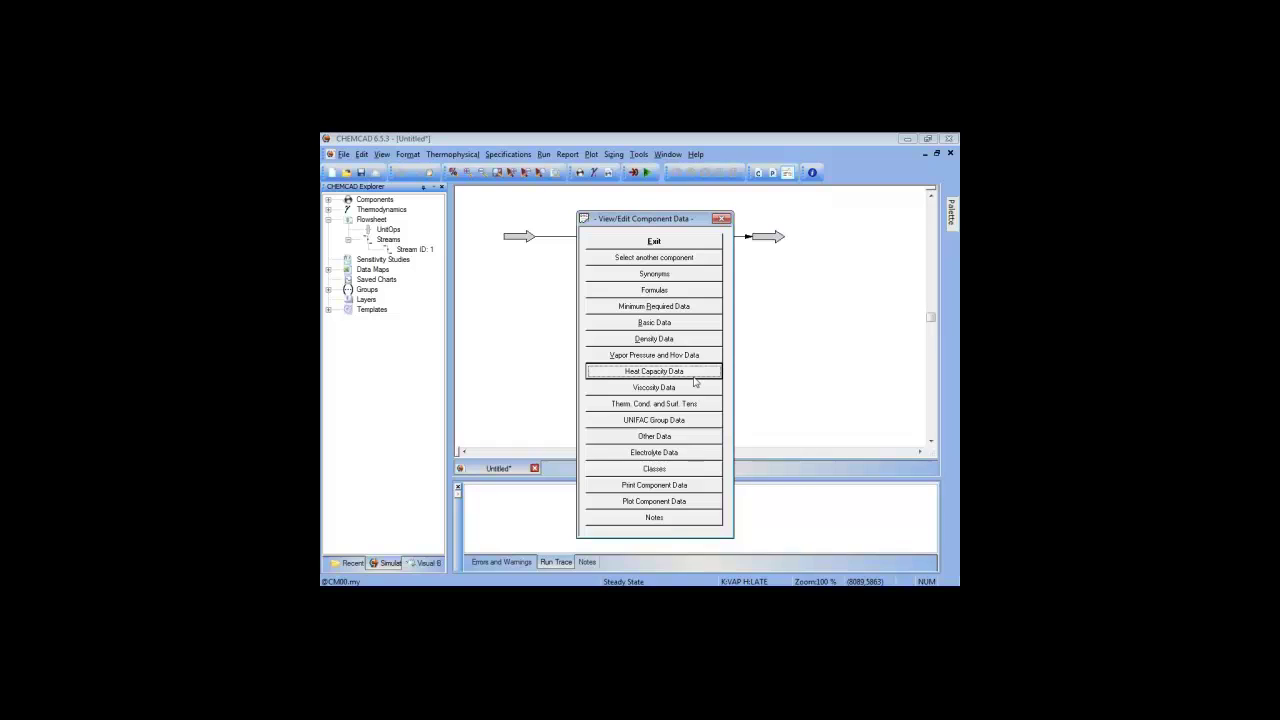
{"action": "key", "text": "Down"}
{"action": "key", "text": "Down"}
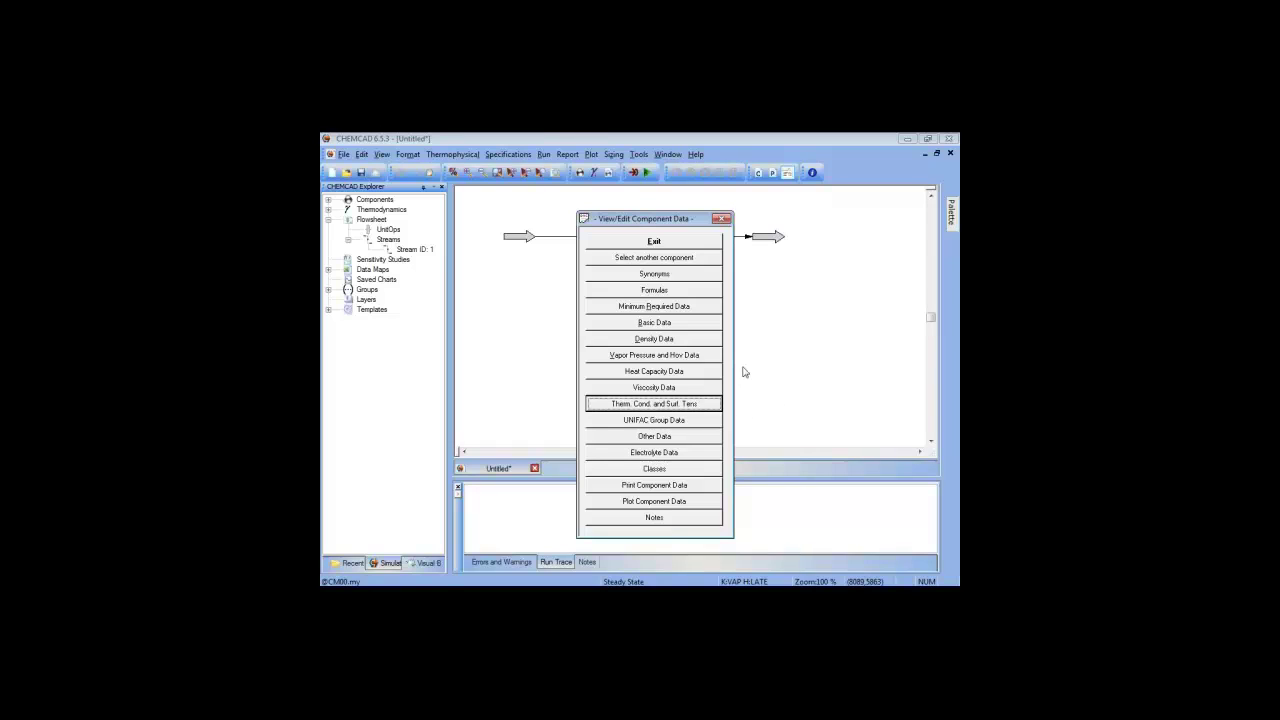
Step: View Phenanthrene's library density data, consult its help on liquid density equation 105 and close the data unchanged
{"action": "left_click", "coordinate": [675, 341]}
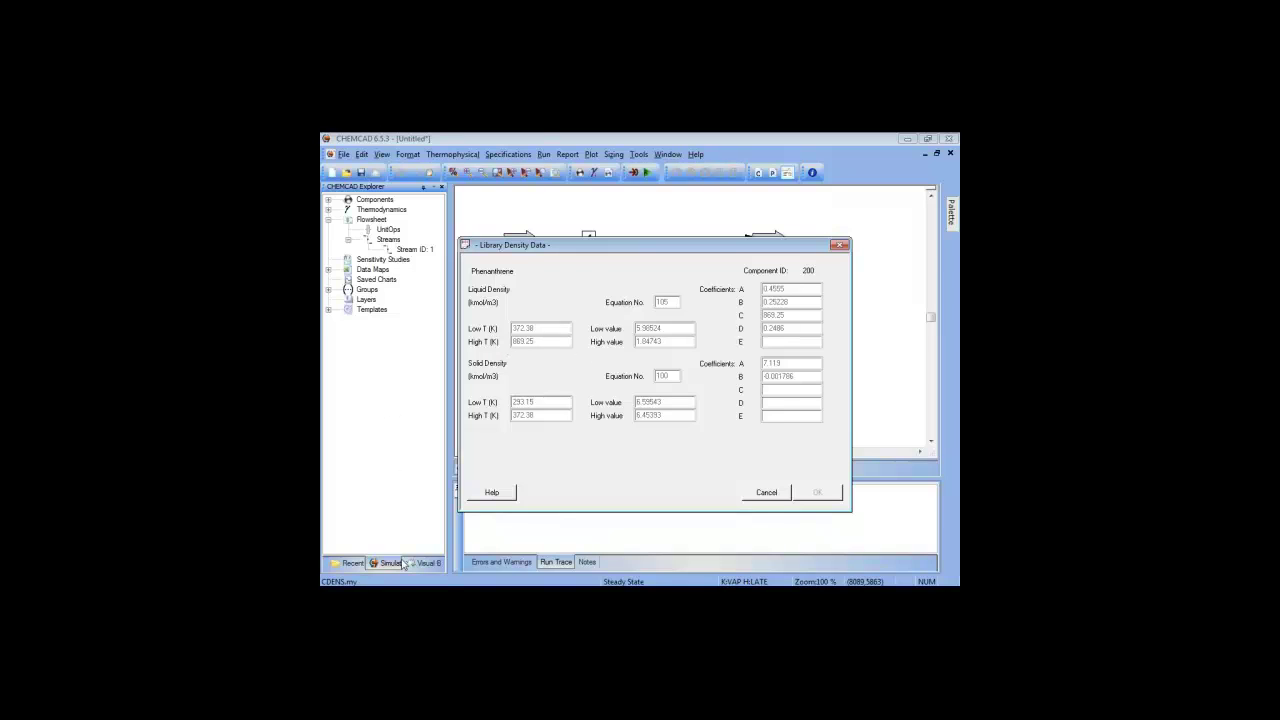
{"action": "left_click", "coordinate": [502, 492]}
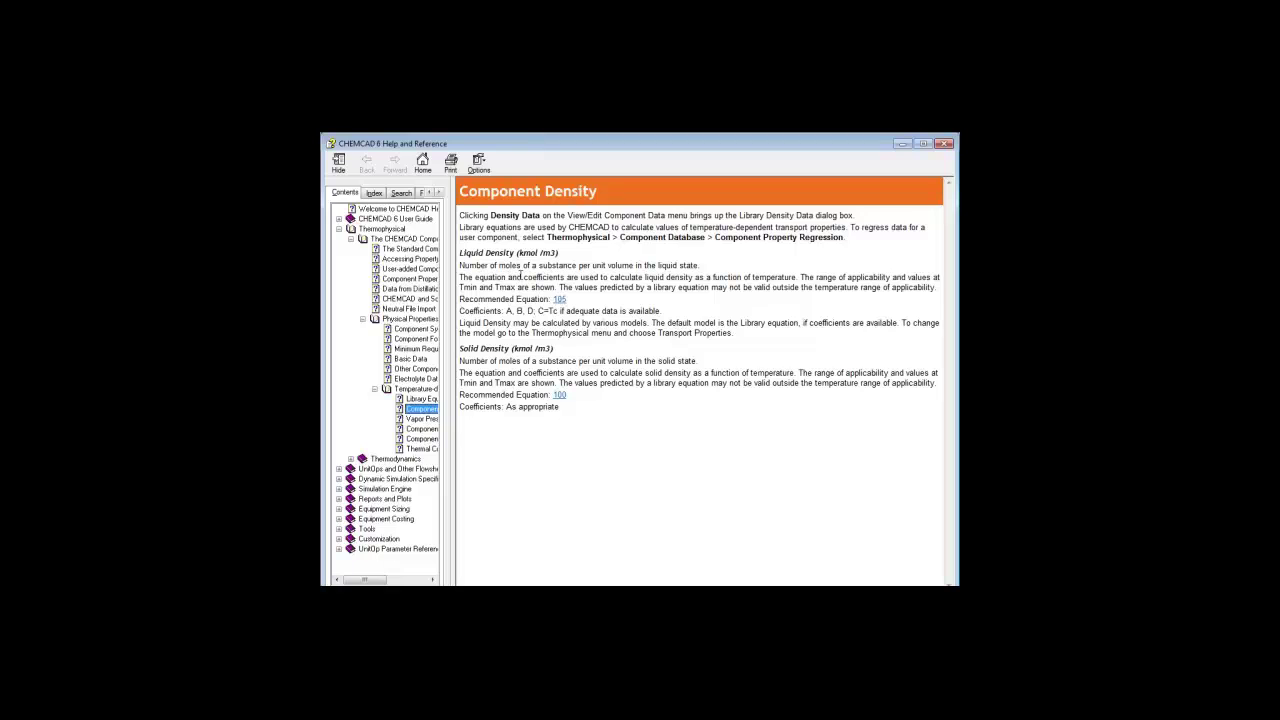
{"action": "left_click", "coordinate": [560, 299]}
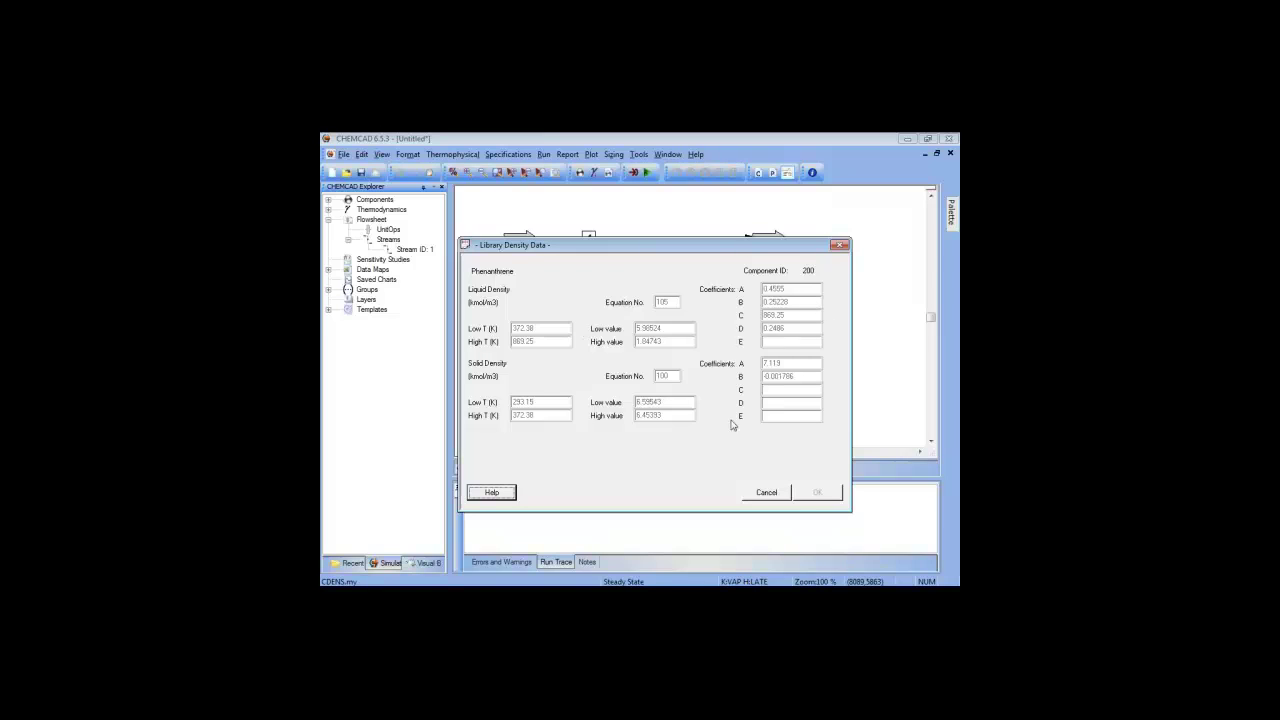
{"action": "left_click", "coordinate": [781, 494]}
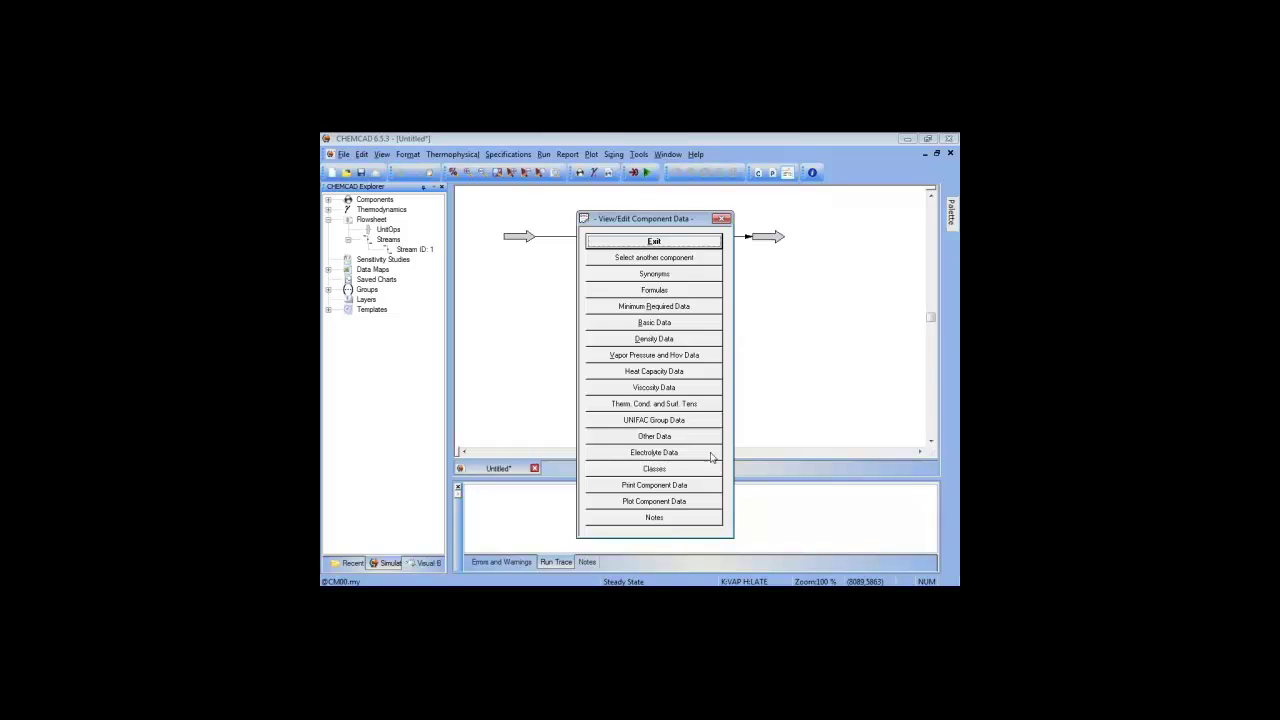
Step: View the miscellaneous values in Phenanthrene's Other Data and close them without changes
{"action": "left_click", "coordinate": [640, 424]}
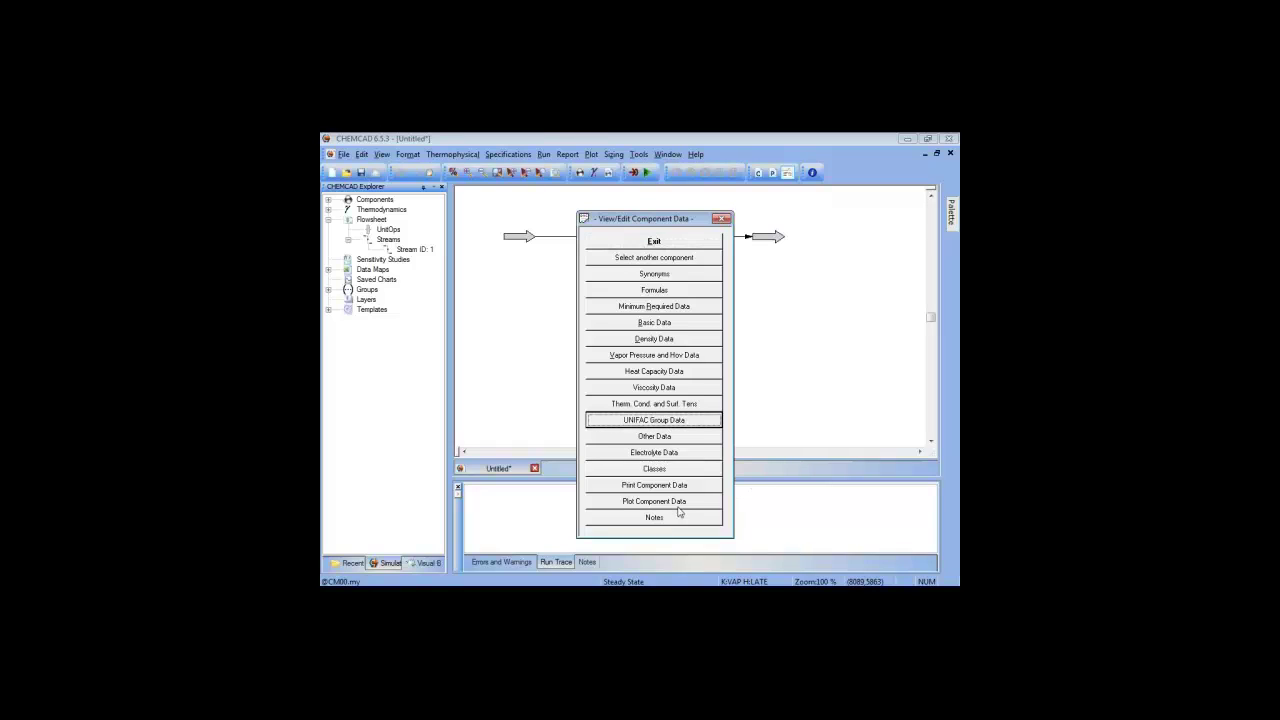
{"action": "left_click", "coordinate": [719, 441]}
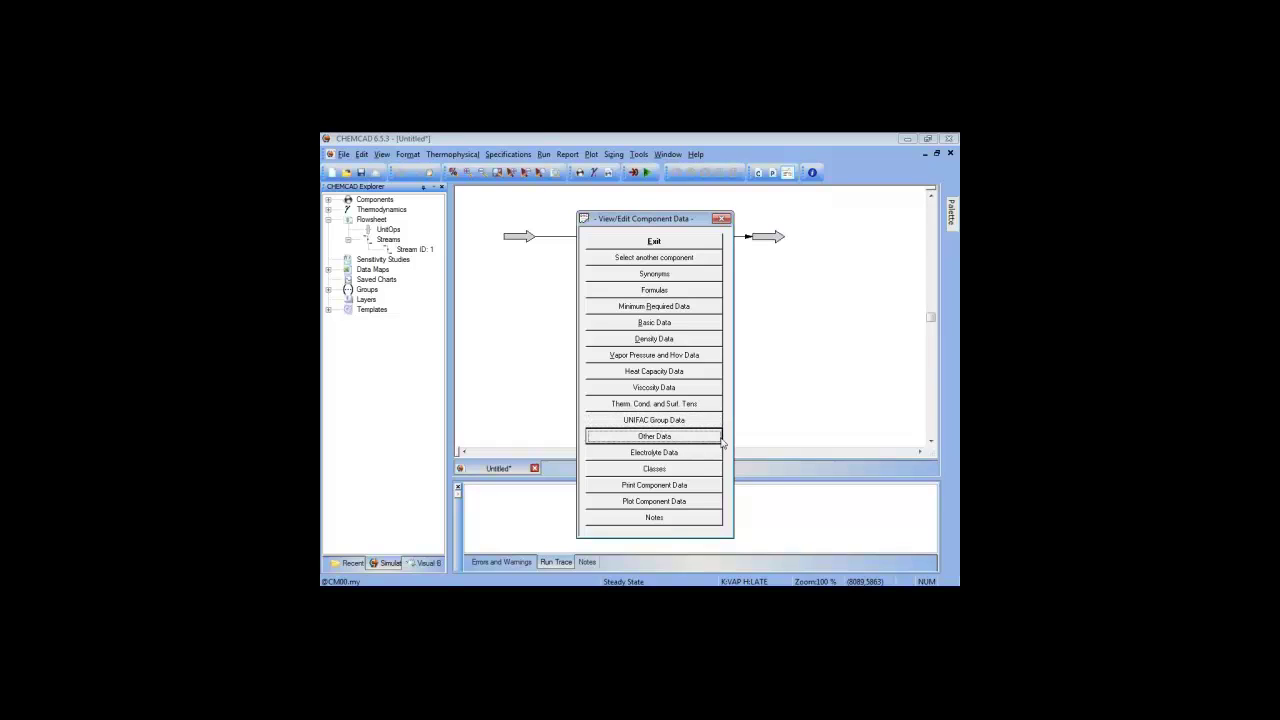
{"action": "key", "text": "Up"}
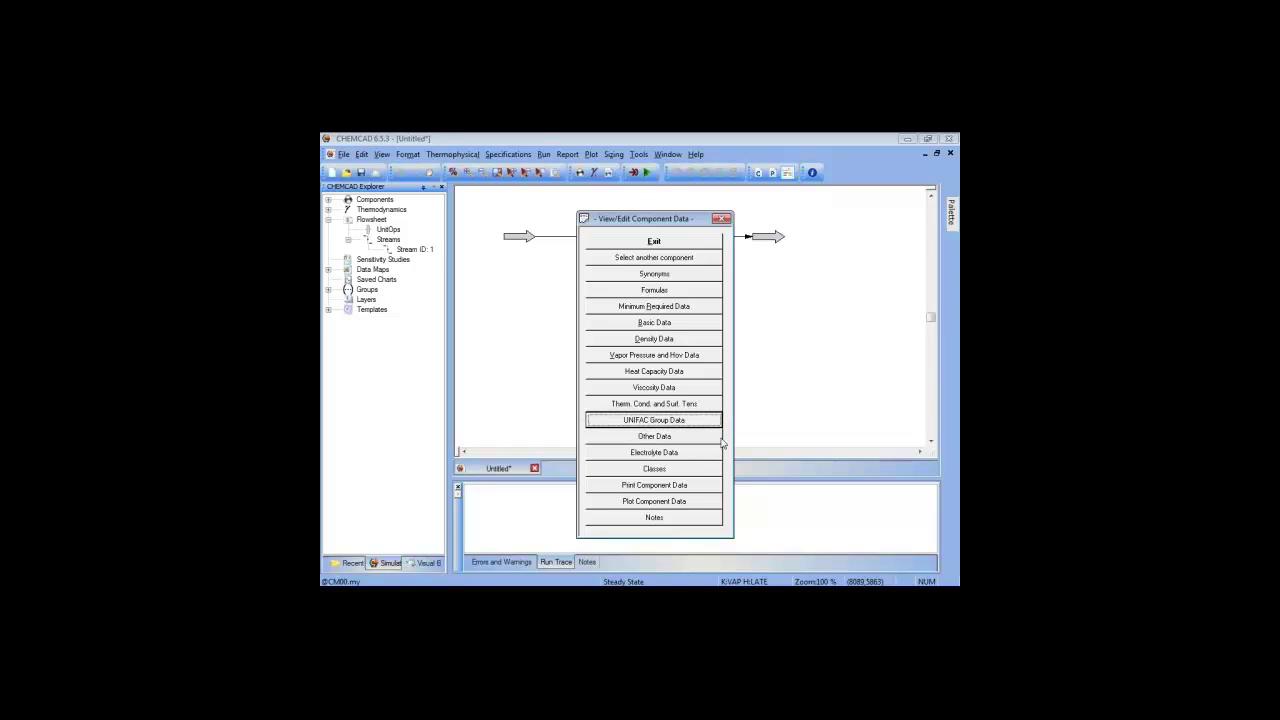
{"action": "key", "text": "Down"}
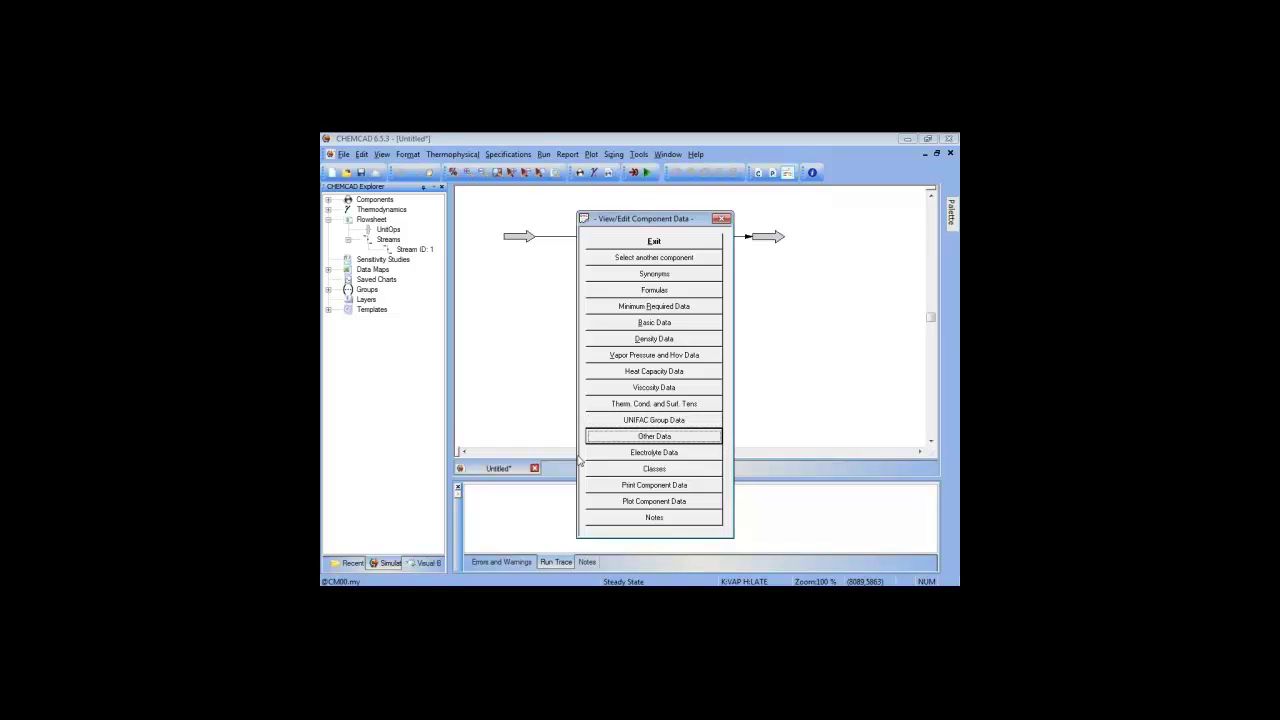
{"action": "left_click", "coordinate": [665, 437]}
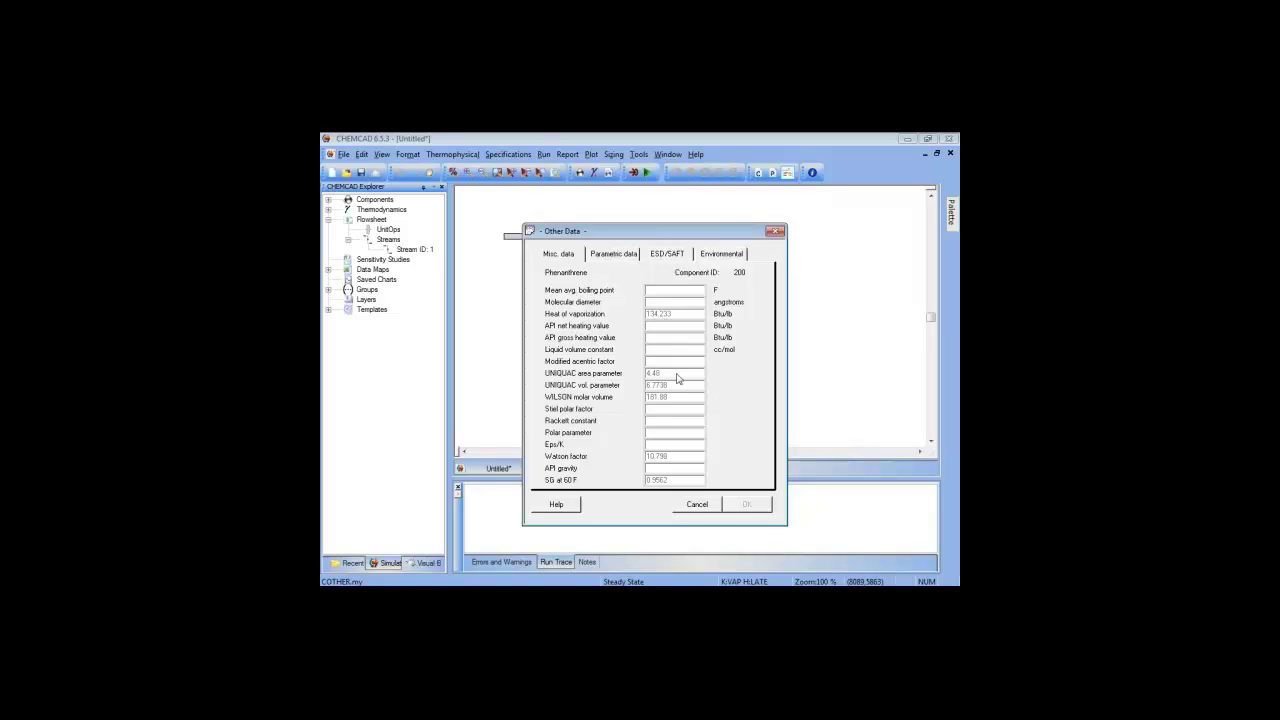
{"action": "left_click", "coordinate": [697, 504]}
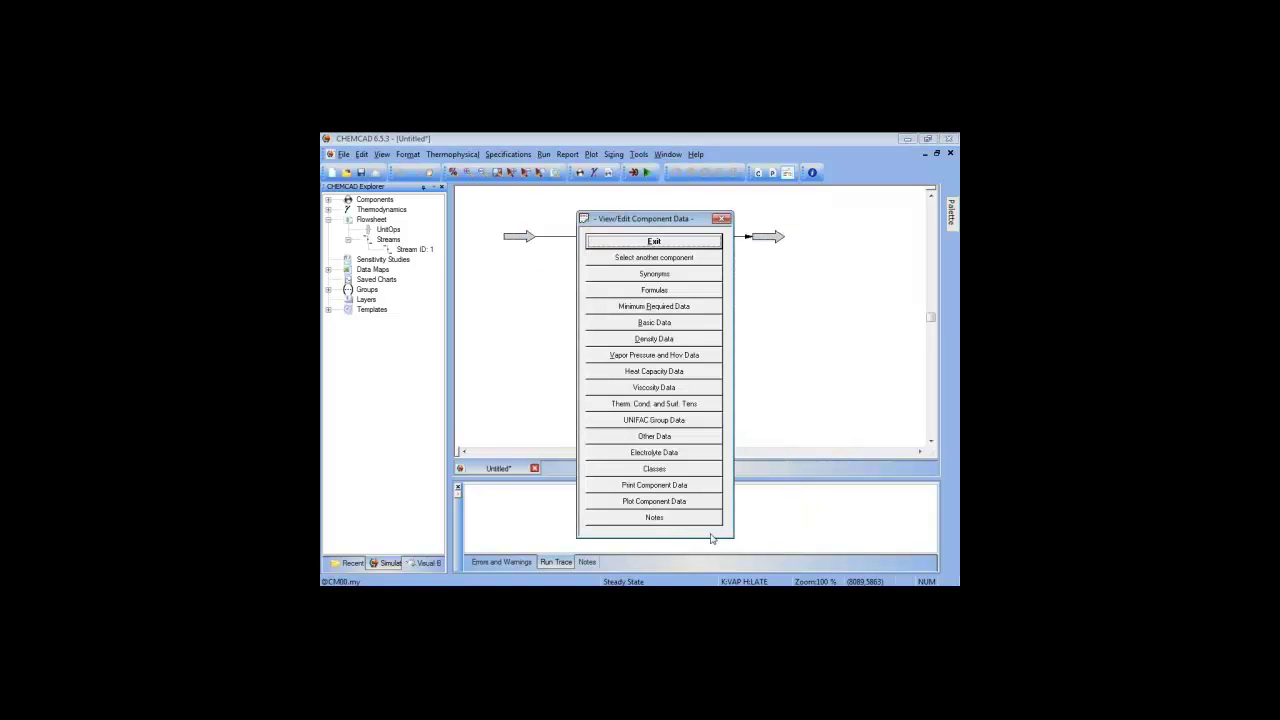
Step: View Phenanthrene's library heat capacity data for ideal gas, liquid and solid, and close it unchanged
{"action": "left_click", "coordinate": [667, 372]}
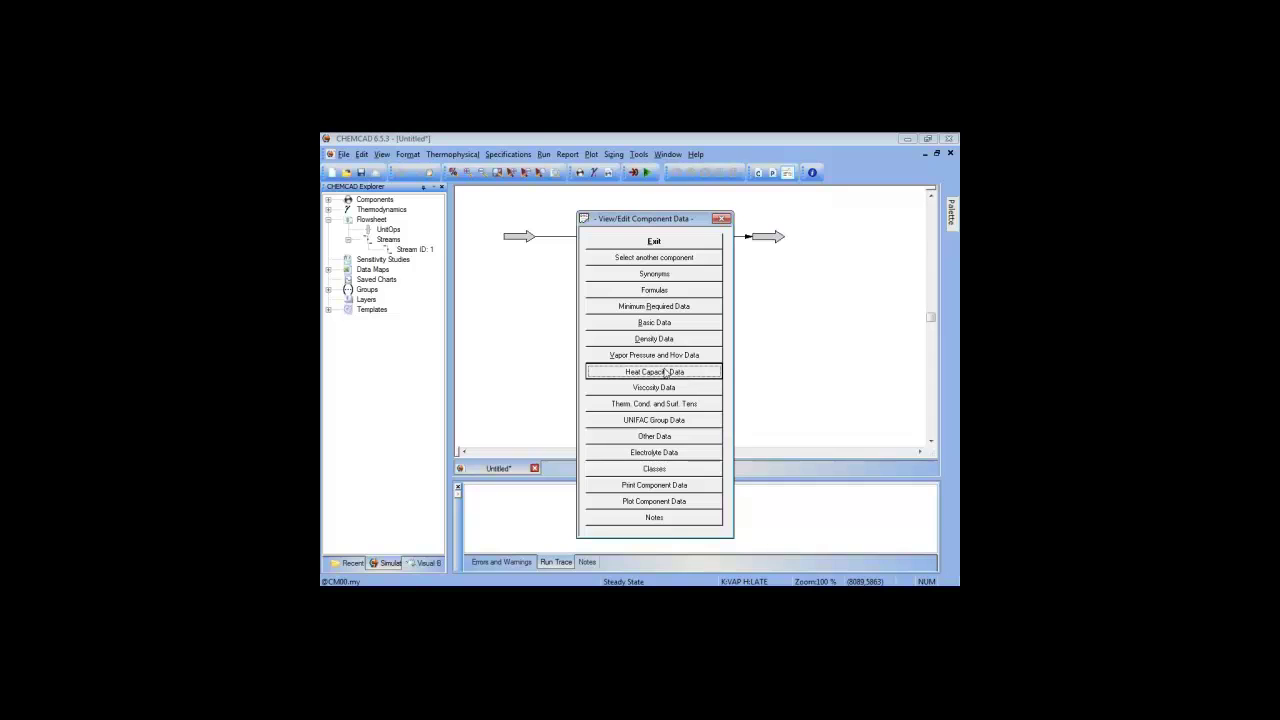
{"action": "left_click", "coordinate": [667, 372]}
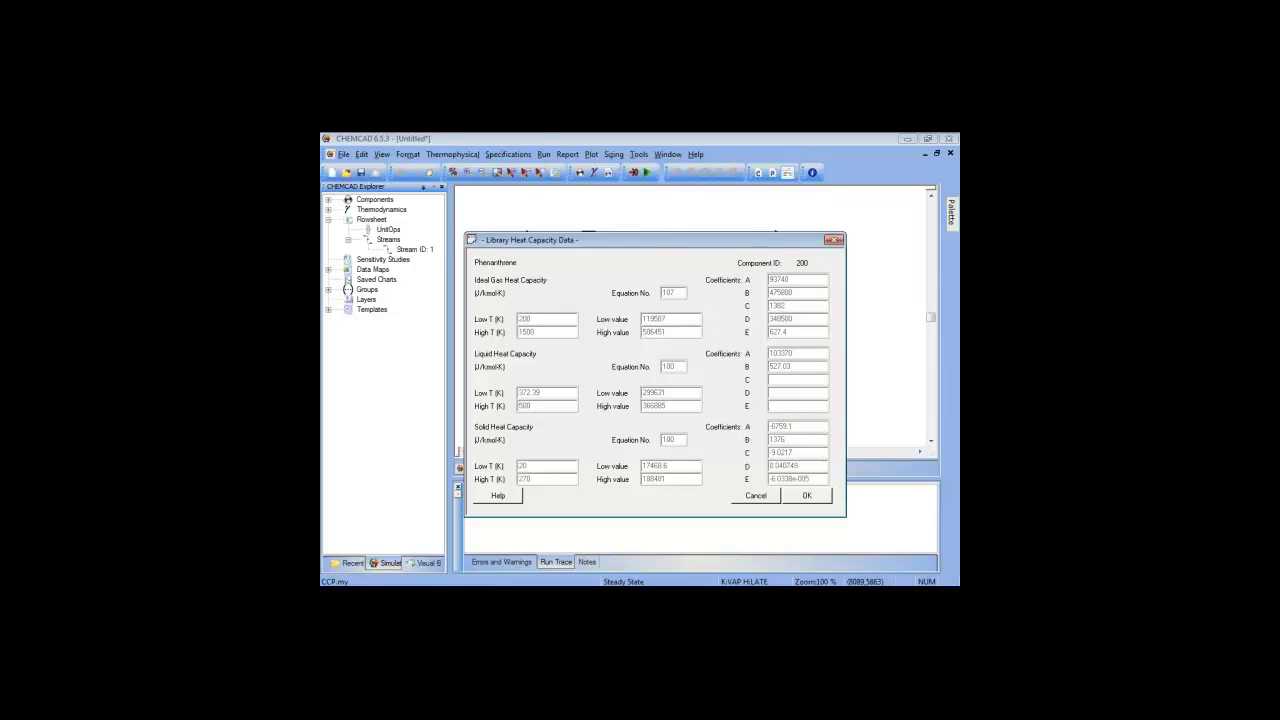
{"action": "left_click", "coordinate": [757, 498]}
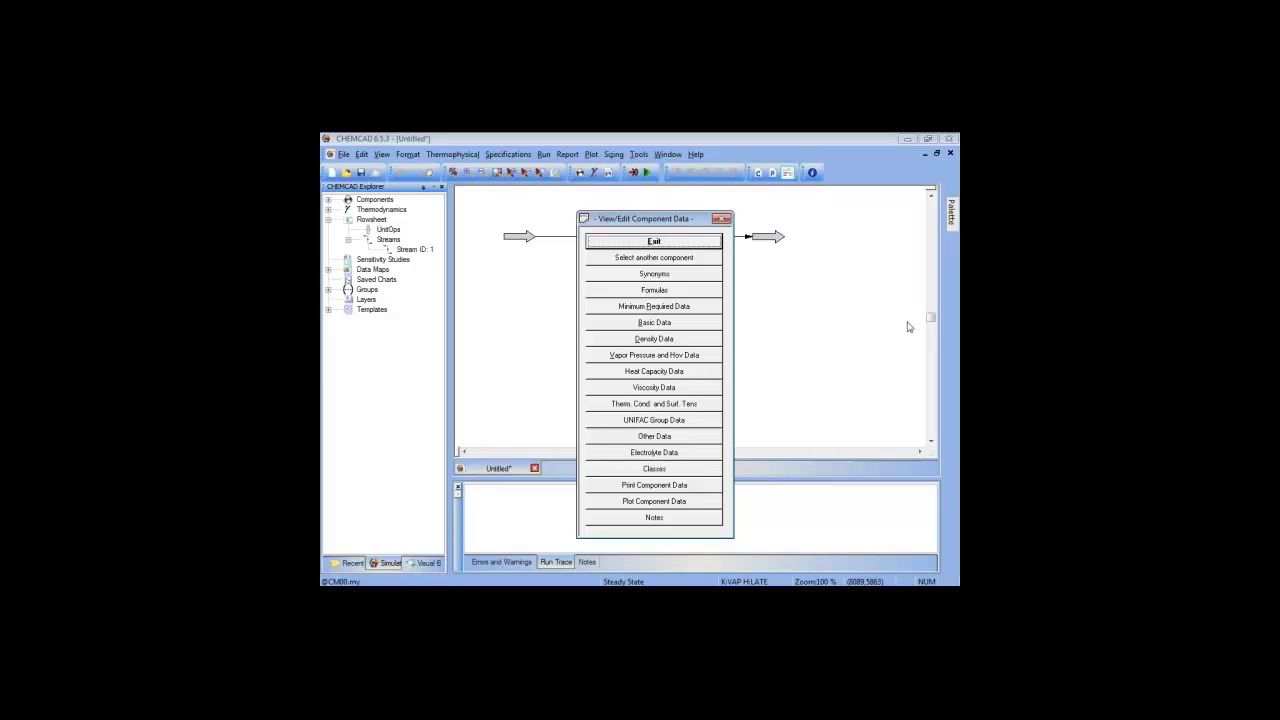
Step: Exit the Phenanthrene component data and return to the flowsheet
{"action": "left_click", "coordinate": [646, 246]}
{"action": "left_click_drag", "start_coordinate": [659, 219], "coordinate": [402, 214]}
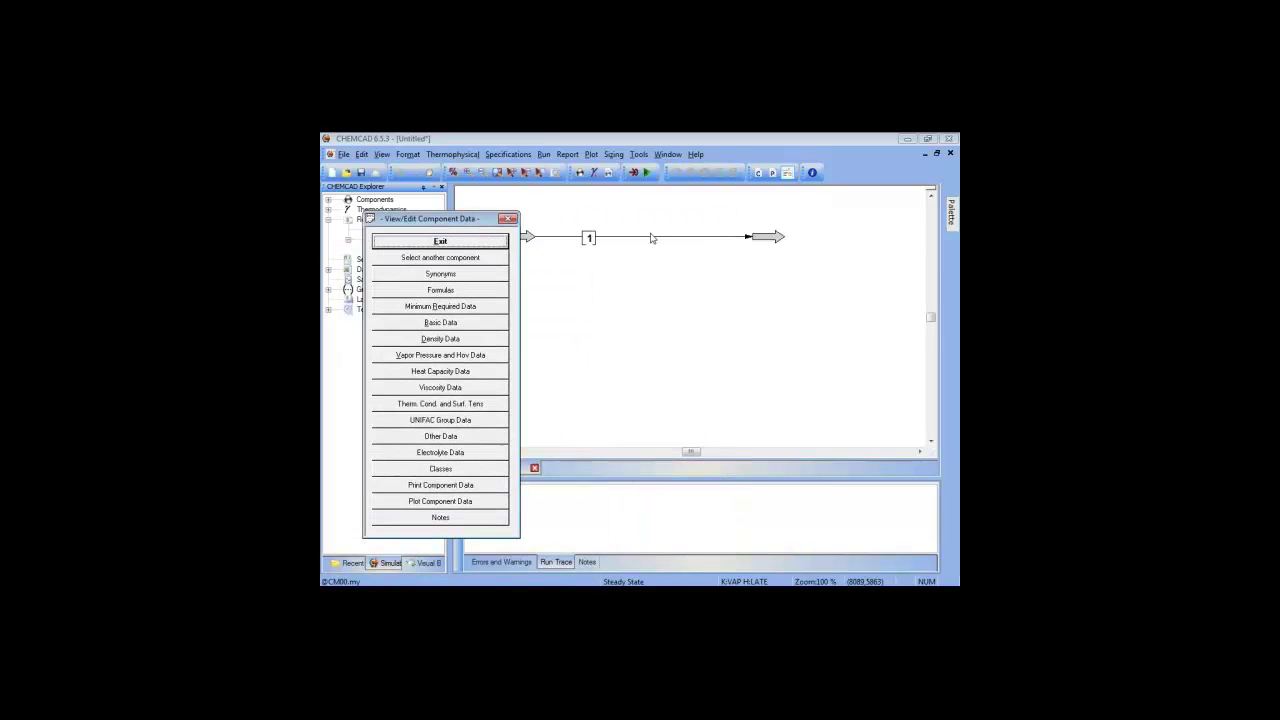
{"action": "left_click", "coordinate": [475, 244]}
{"action": "left_click", "coordinate": [475, 244]}
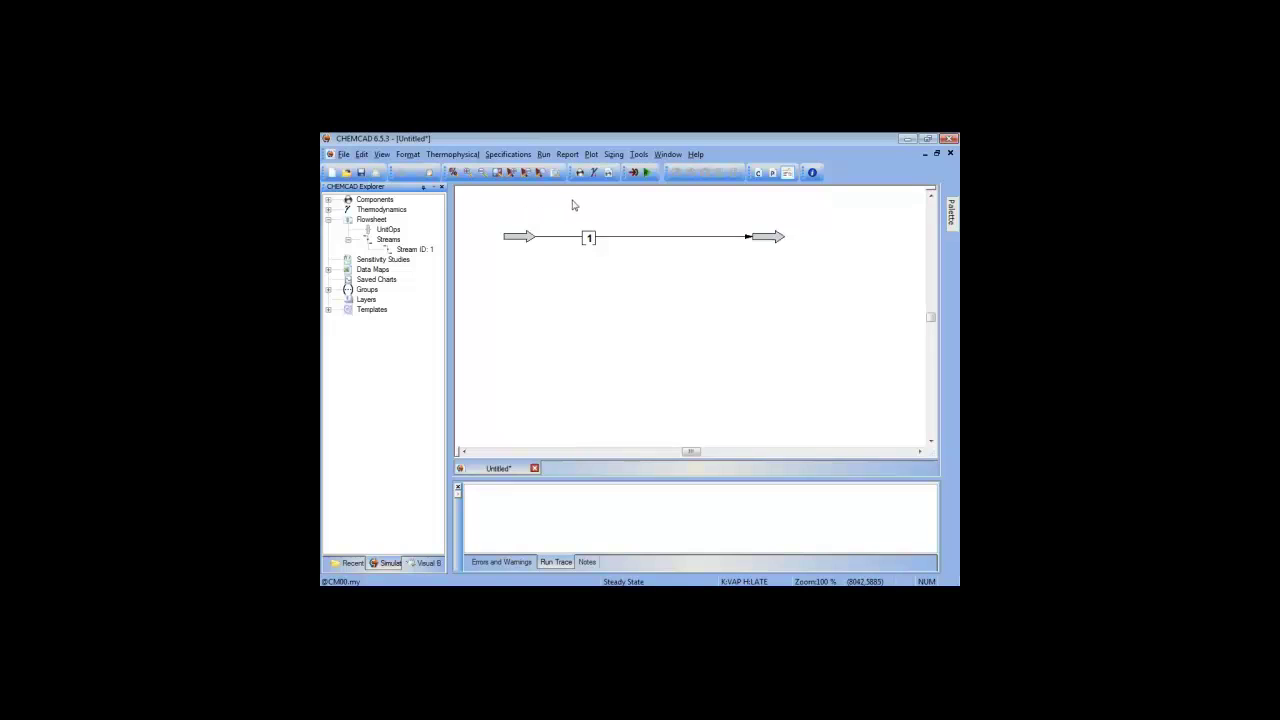
Step: Start creating a new component in the component database
{"action": "mouse_move", "coordinate": [950, 212]}
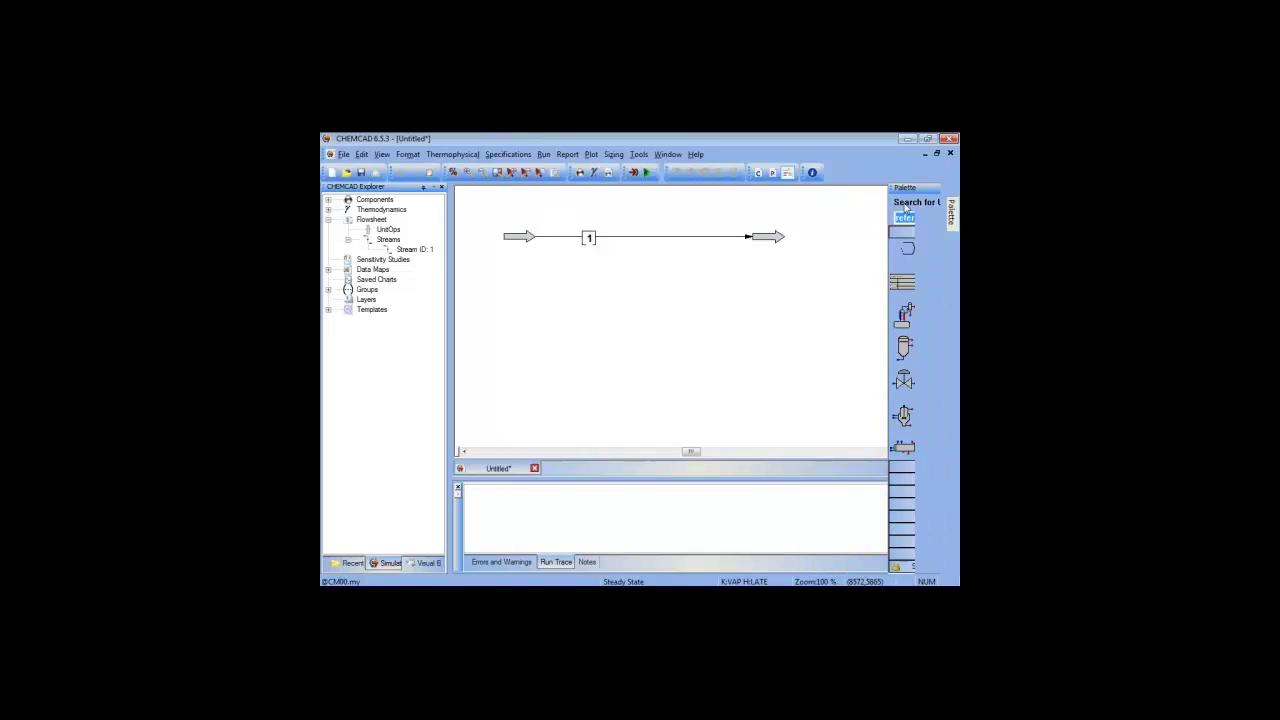
{"action": "left_click", "coordinate": [455, 155]}
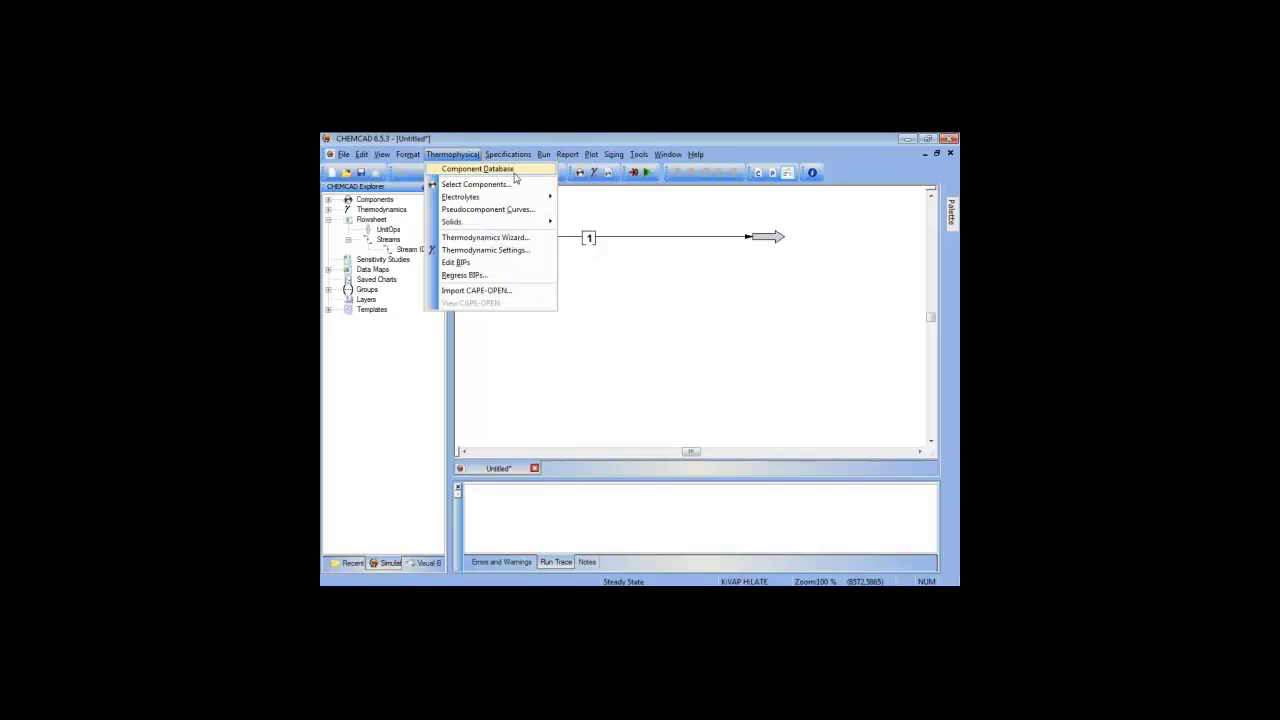
{"action": "mouse_move", "coordinate": [515, 169]}
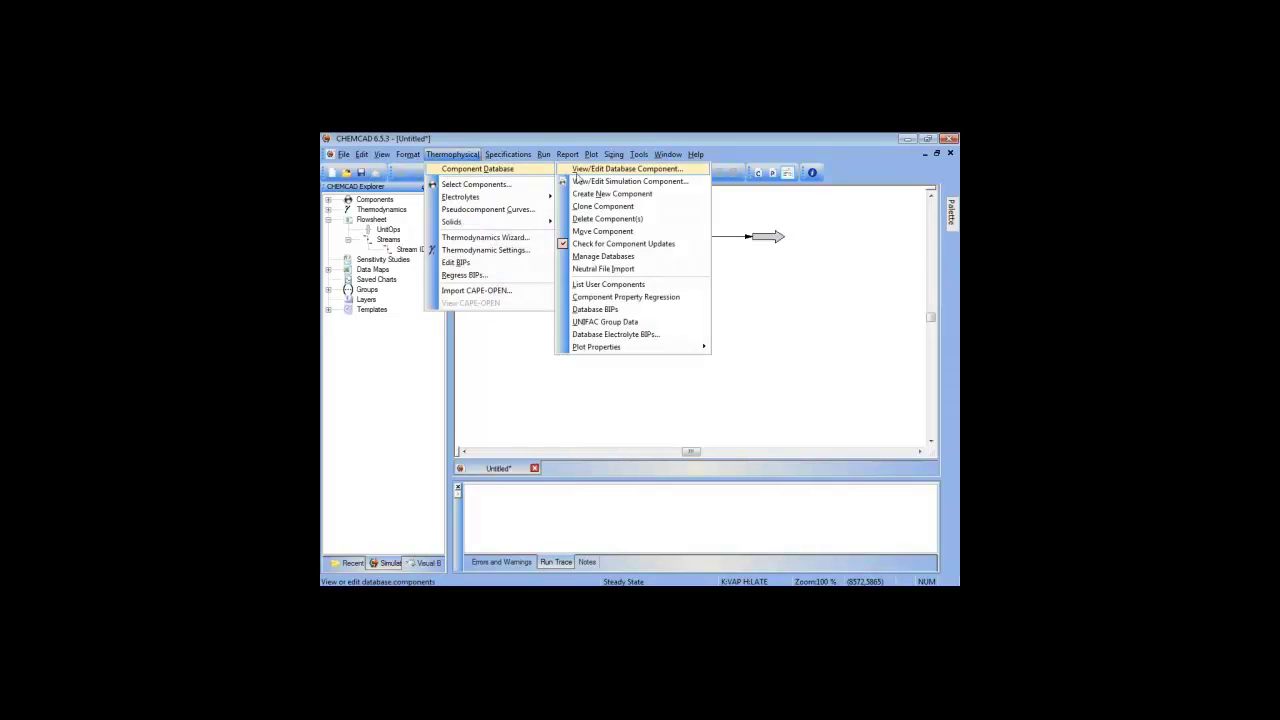
{"action": "left_click", "coordinate": [682, 196]}
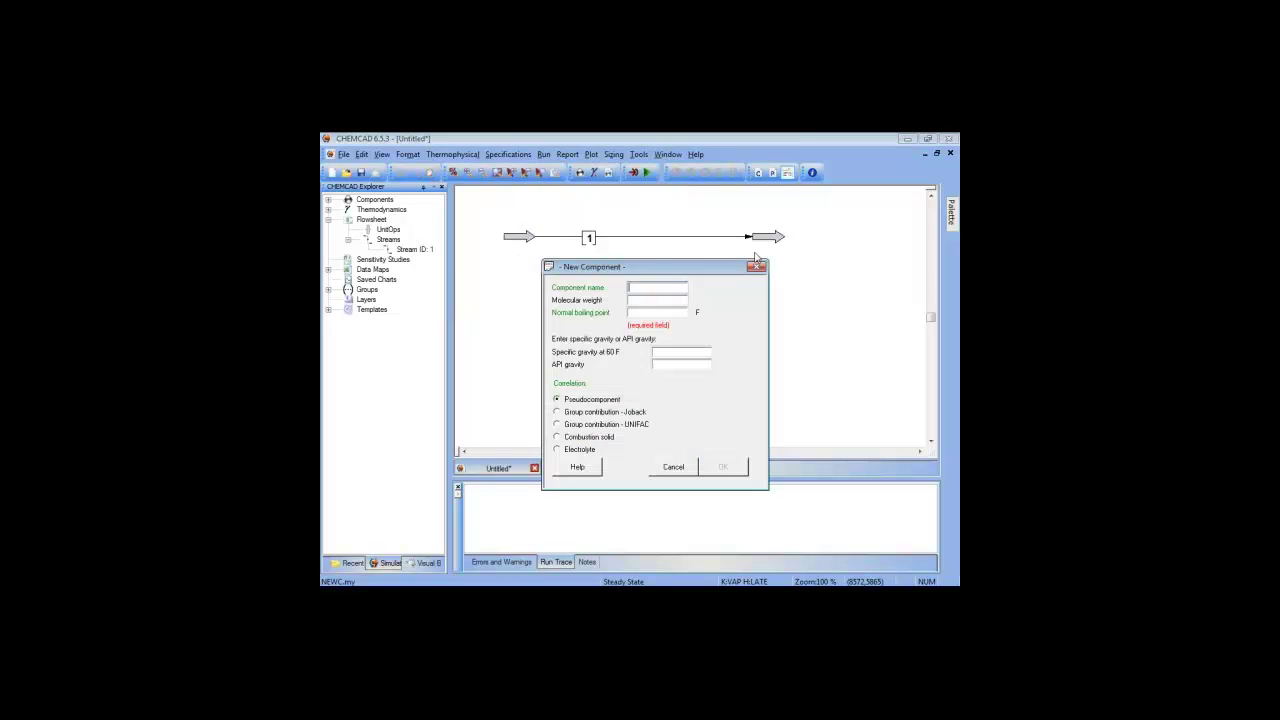
Step: Go through the correlation options, keep Pseudocomponent selected and name the new component pseudoPhenan
{"action": "left_click", "coordinate": [576, 412]}
{"action": "left_click", "coordinate": [577, 424]}
{"action": "left_click", "coordinate": [577, 437]}
{"action": "left_click", "coordinate": [569, 400]}
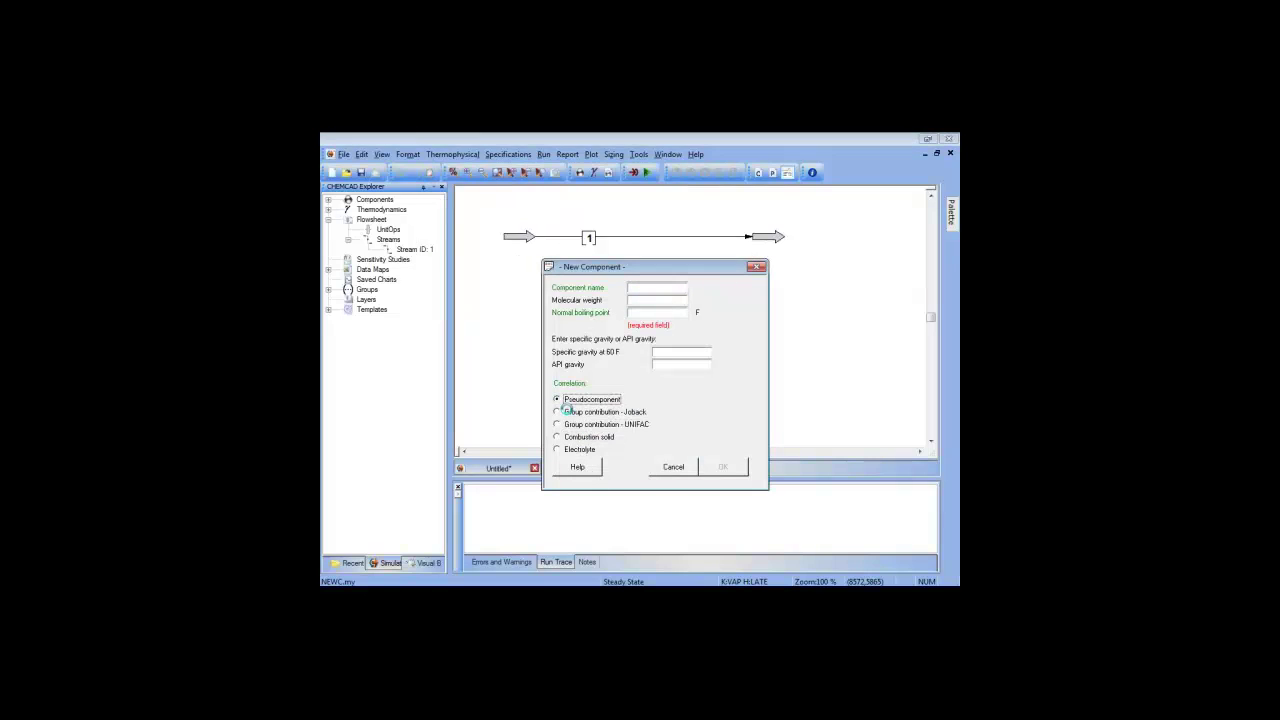
{"action": "key", "text": "Down"}
{"action": "key", "text": "Down"}
{"action": "key", "text": "Down"}
{"action": "key", "text": "Down"}
{"action": "left_click", "coordinate": [567, 402]}
{"action": "left_click", "coordinate": [657, 286]}
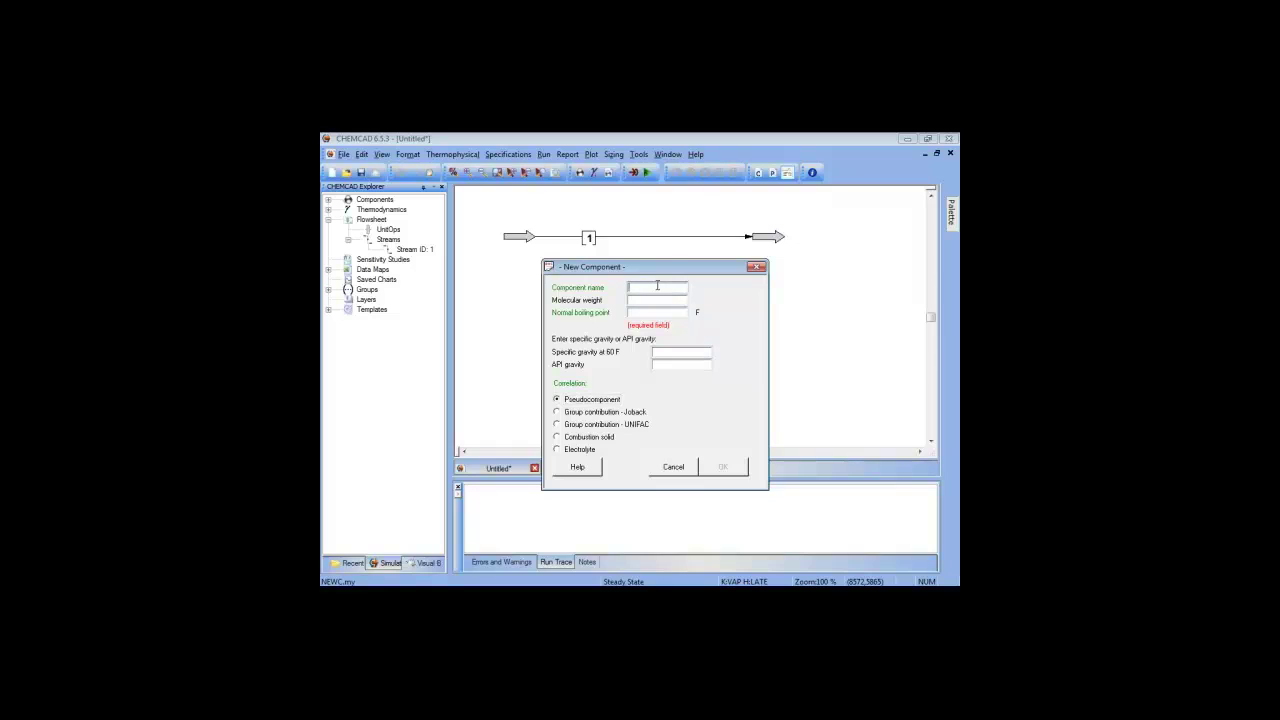
{"action": "type", "text": "pseudoPhenan"}
Step: Switch to the browser, look up Phenanthrene's molecular weight on the NIST page and return to the New Component dialog in CHEMCAD
{"action": "left_click", "coordinate": [629, 575]}
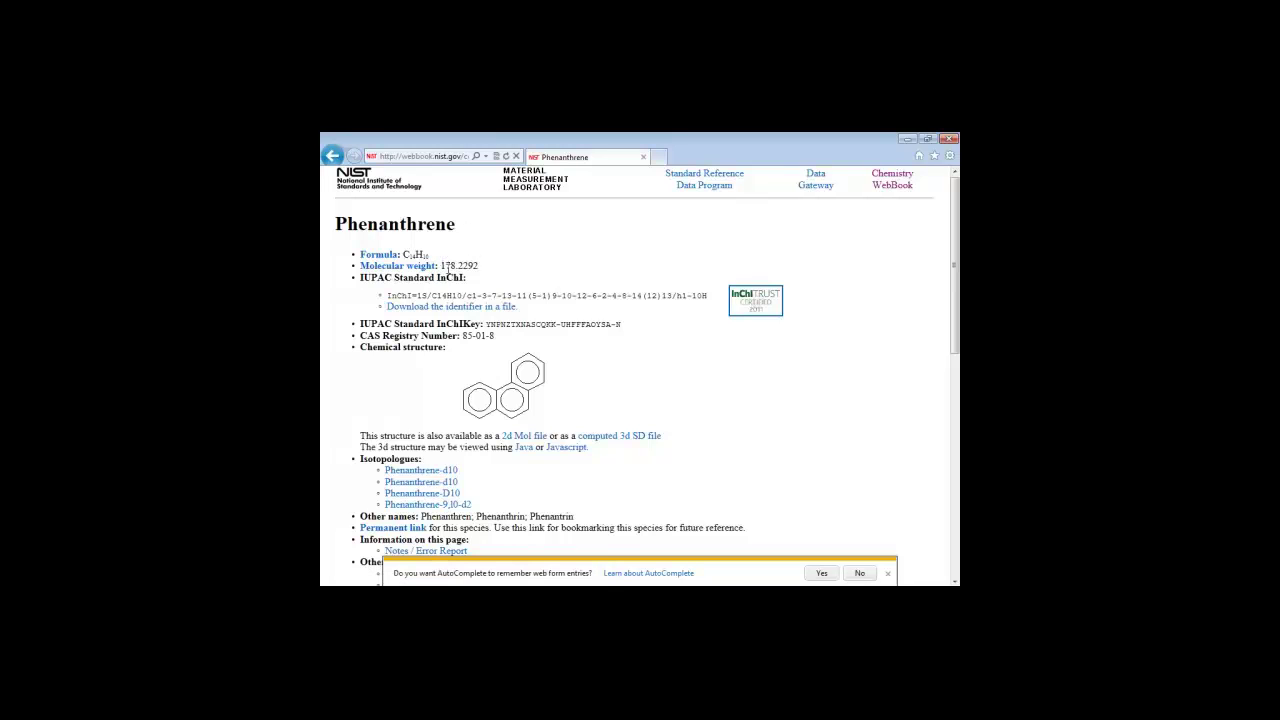
{"action": "left_click_drag", "start_coordinate": [440, 267], "coordinate": [530, 266]}
{"action": "left_click", "coordinate": [530, 266]}
{"action": "mouse_move", "coordinate": [548, 501]}
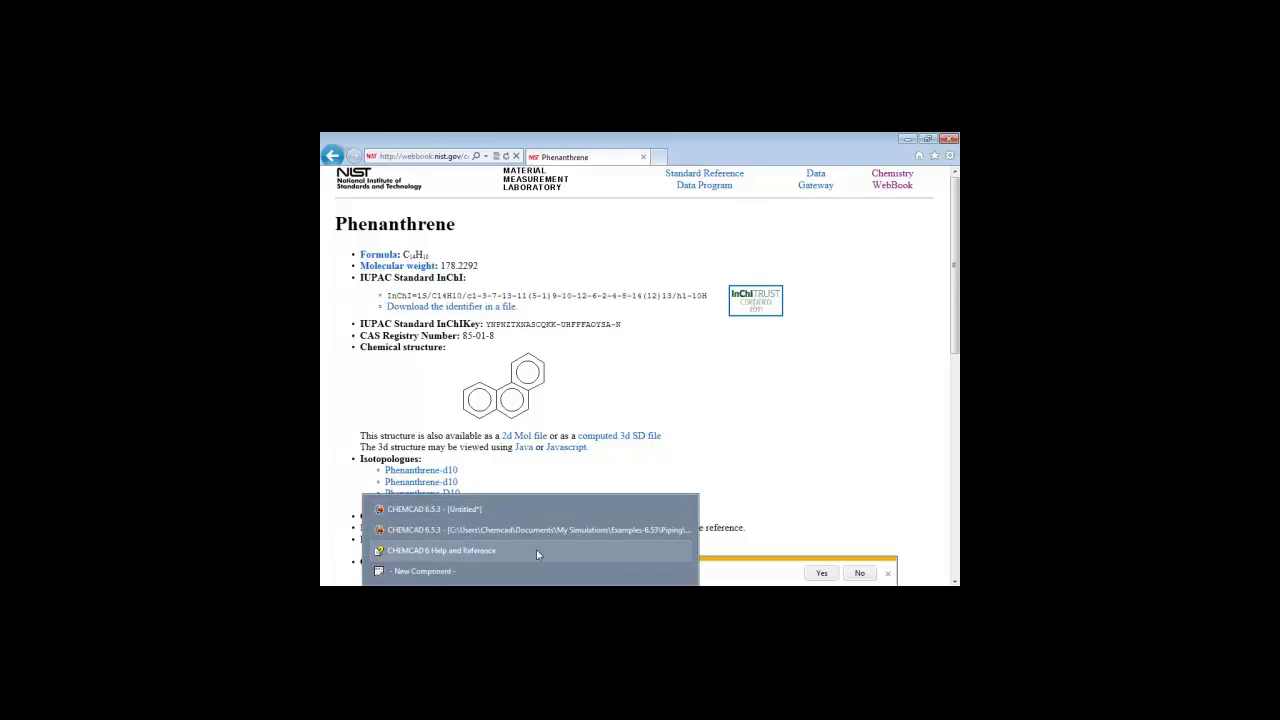
{"action": "left_click", "coordinate": [544, 573]}
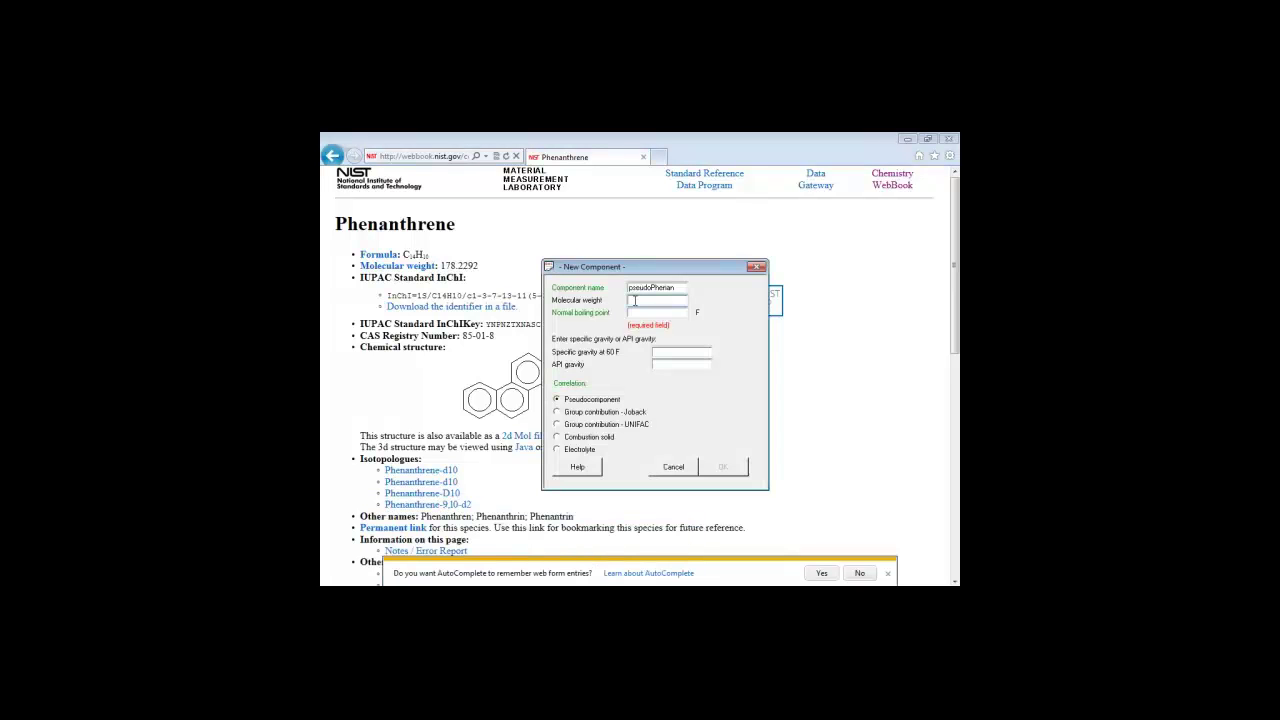
{"action": "left_click_drag", "start_coordinate": [680, 268], "coordinate": [638, 229]}
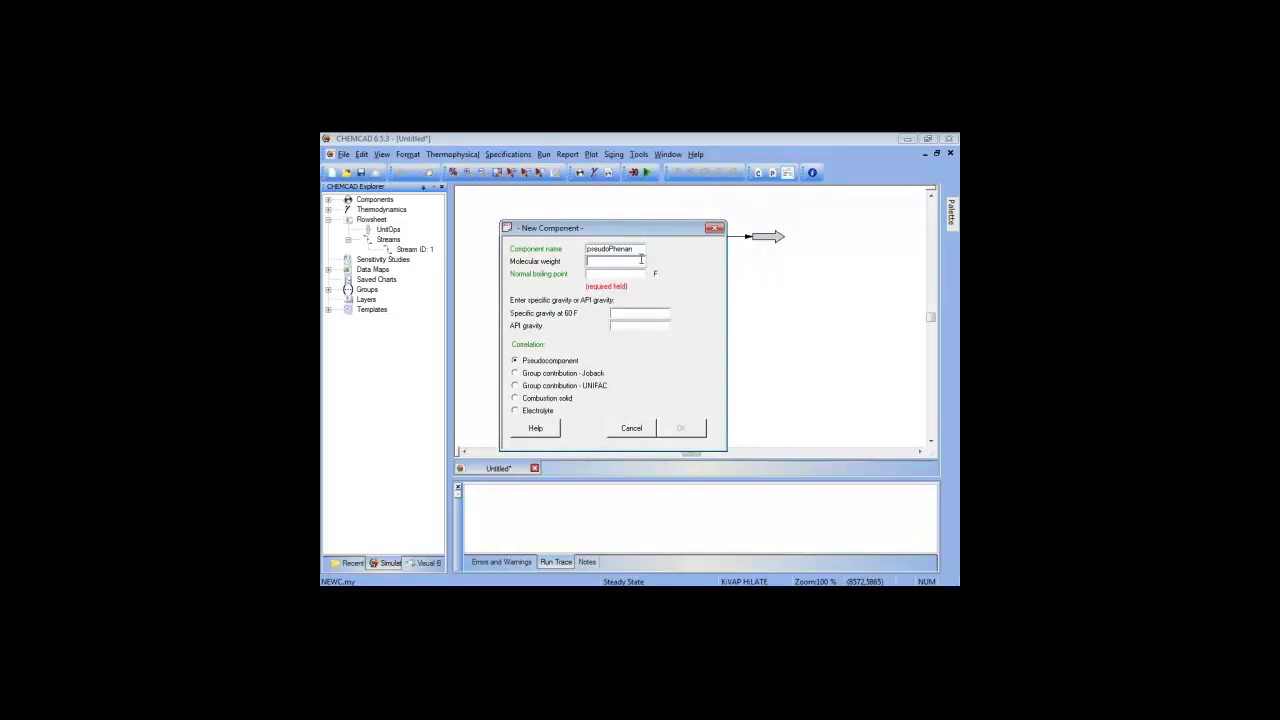
Step: Set the new component's molecular weight to 128.2 and its normal boiling point to 645 F
{"action": "left_click", "coordinate": [641, 260]}
{"action": "type", "text": "128.2"}
{"action": "key", "text": "Tab"}
{"action": "type", "text": "6"}
{"action": "type", "text": "44."}
{"action": "type", "text": "5"}
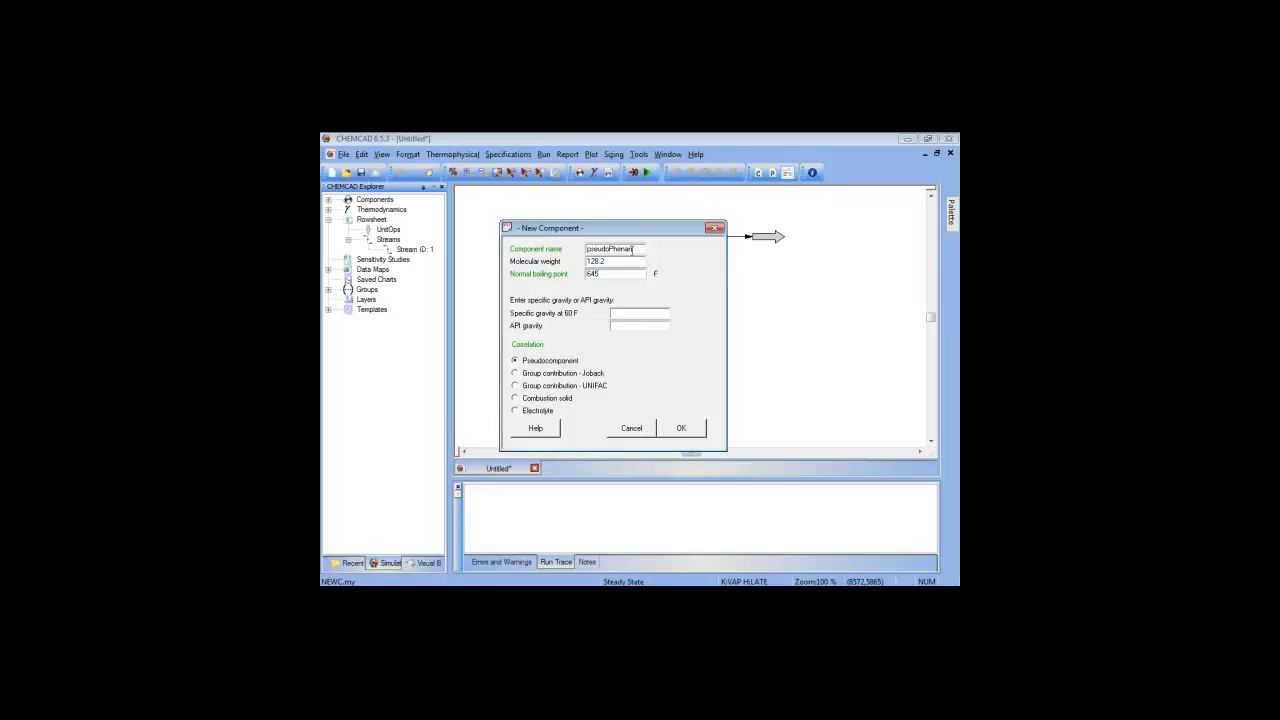
Step: Set the specific gravity at 60 F to 0.956 and accept the new component's data to reach the hydrocarbon correlation options
{"action": "left_click", "coordinate": [618, 314]}
{"action": "type", "text": "56"}
{"action": "left_click", "coordinate": [684, 436]}
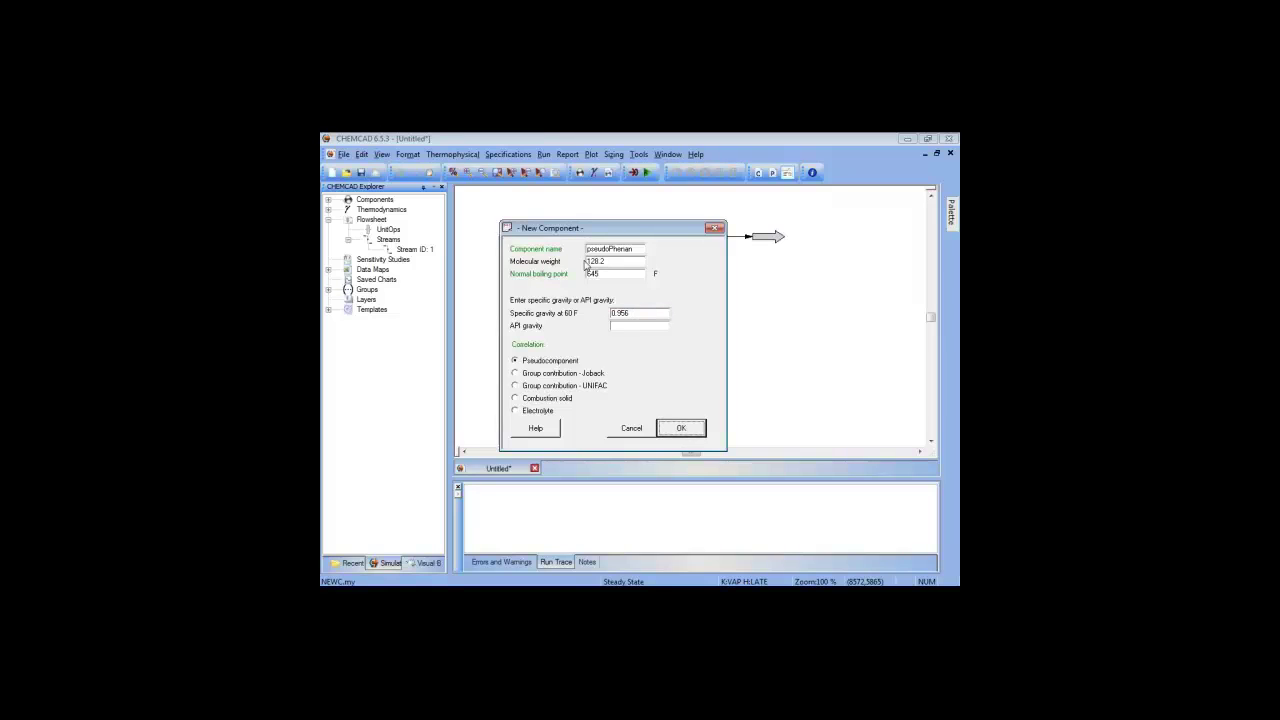
{"action": "left_click", "coordinate": [699, 426]}
{"action": "left_click_drag", "start_coordinate": [676, 271], "coordinate": [660, 211]}
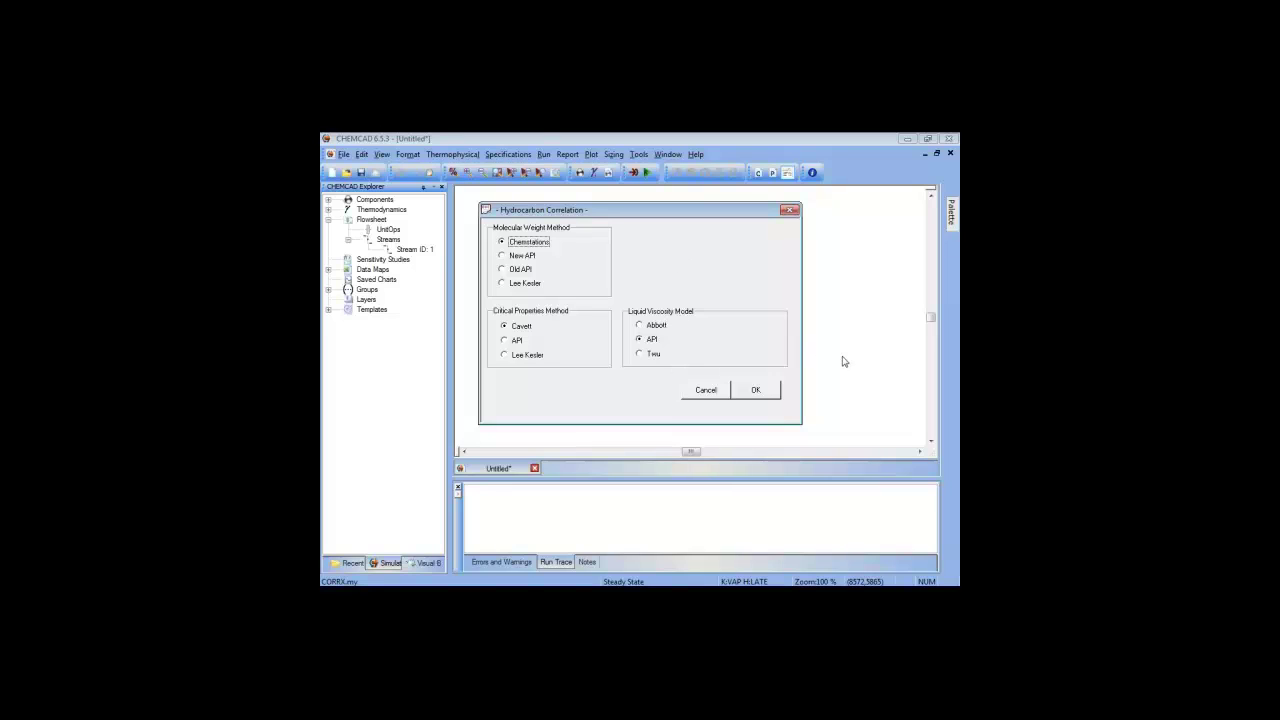
Step: Accept the Chemstations, Cavett and API hydrocarbon correlation methods and save the new component in the User Components database
{"action": "left_click", "coordinate": [763, 395]}
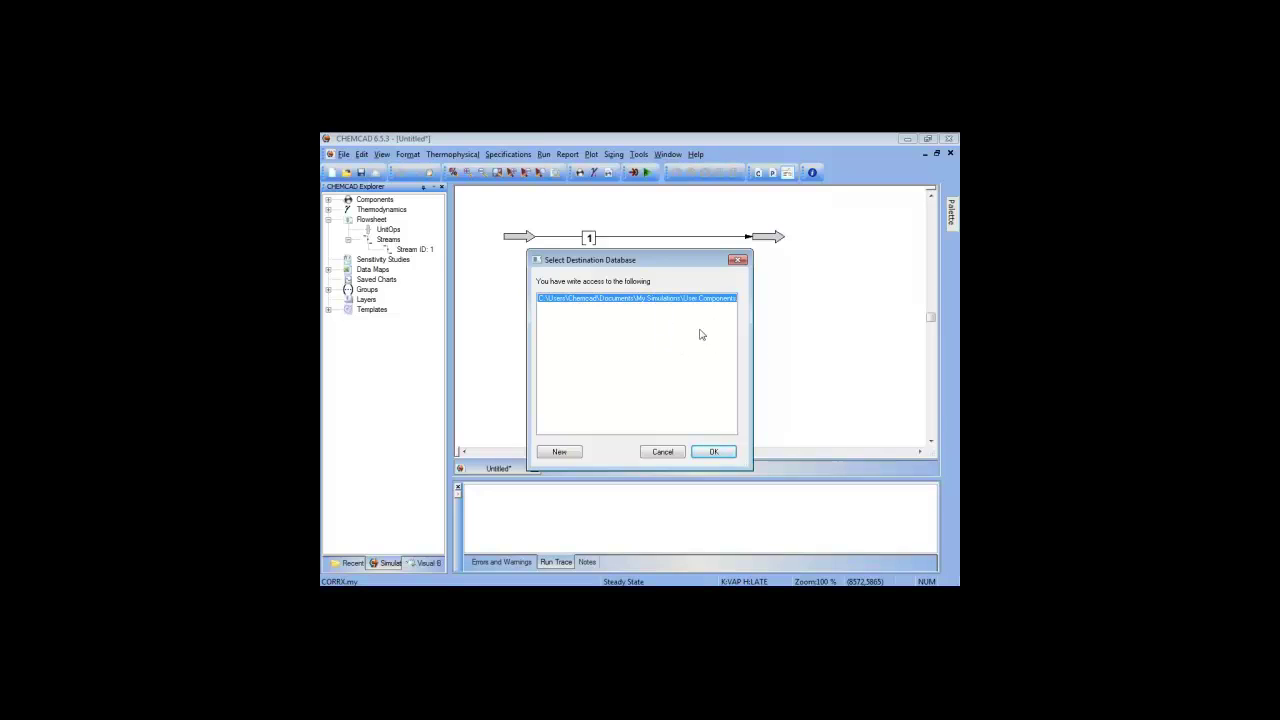
{"action": "left_click", "coordinate": [714, 451]}
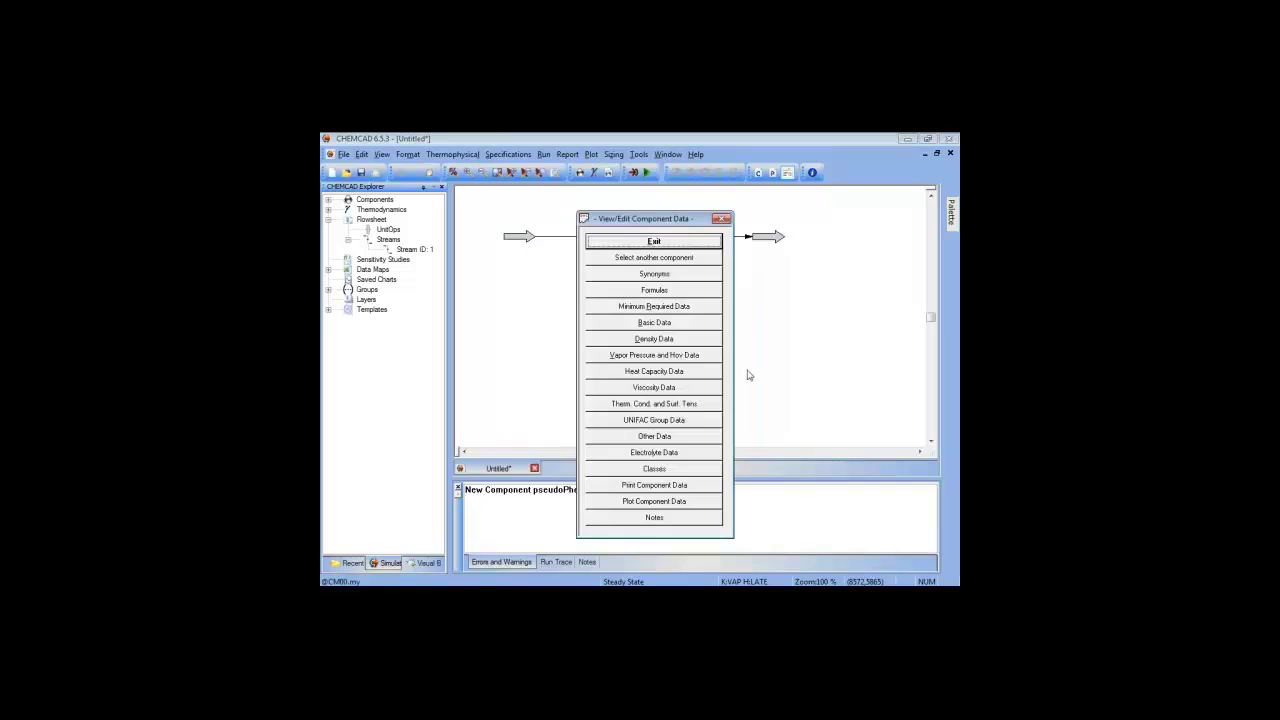
Step: Review the synonyms data of pseudoPhenan and close it without changes
{"action": "left_click", "coordinate": [712, 273]}
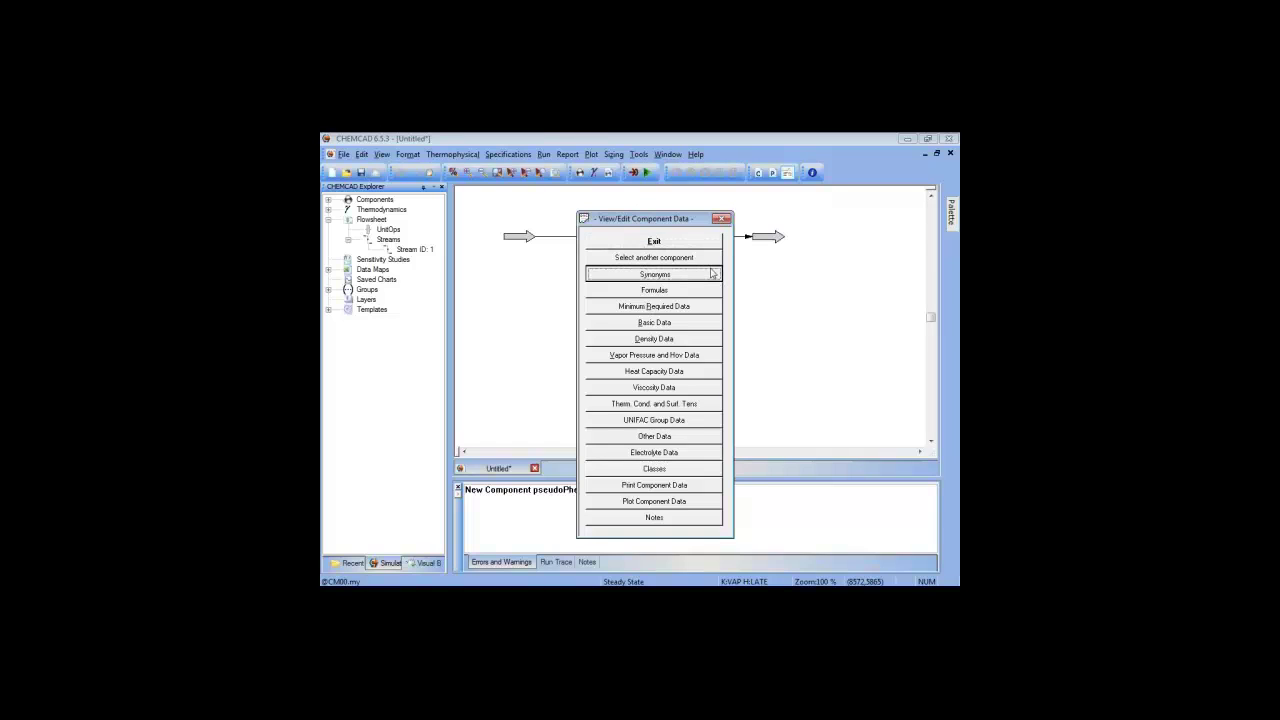
{"action": "left_click", "coordinate": [719, 298]}
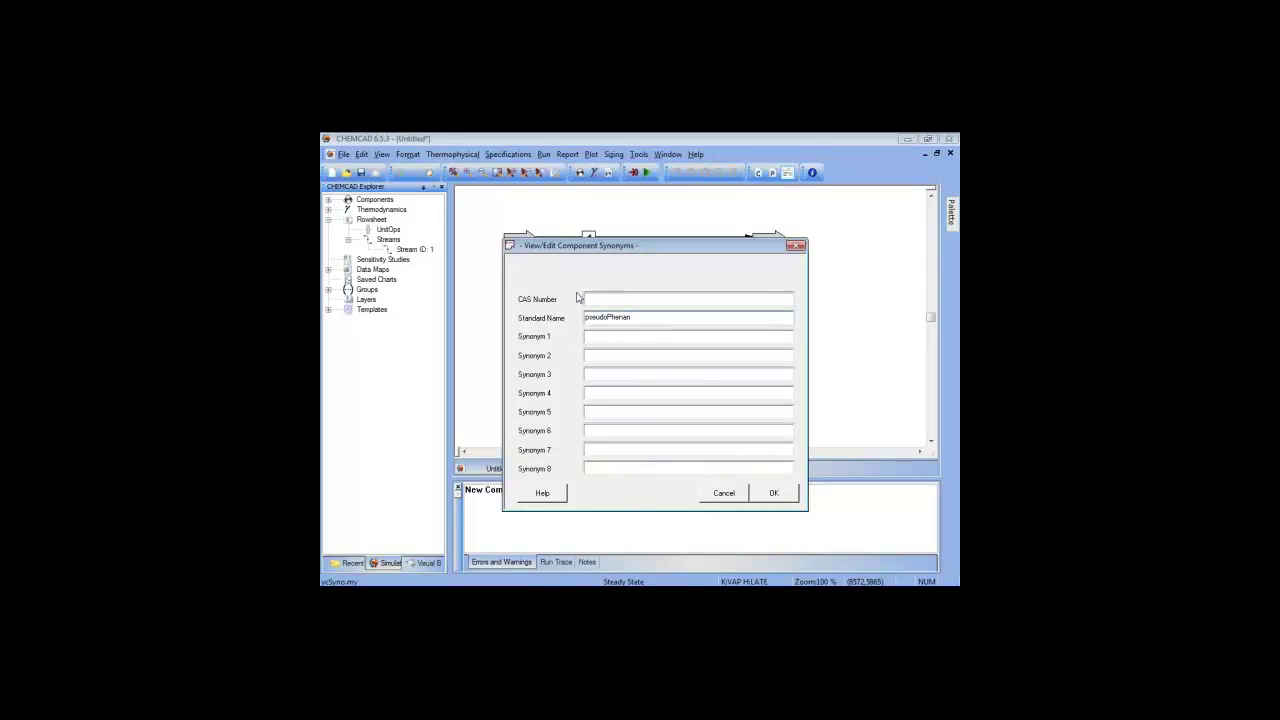
{"action": "left_click", "coordinate": [730, 502]}
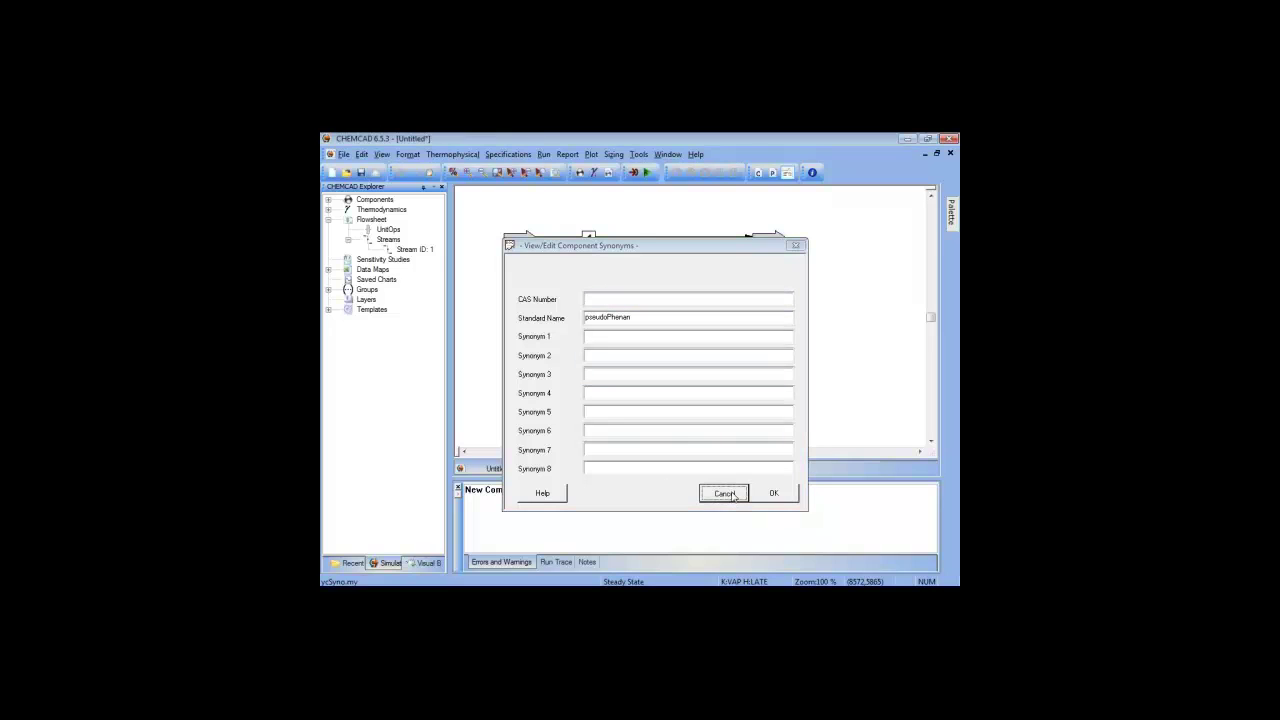
Step: Open pseudoPhenan's formulas, check Phenanthrene's formula and structure on the NIST page in the browser, then return to CHEMCAD and leave the formulas empty
{"action": "left_click", "coordinate": [687, 289]}
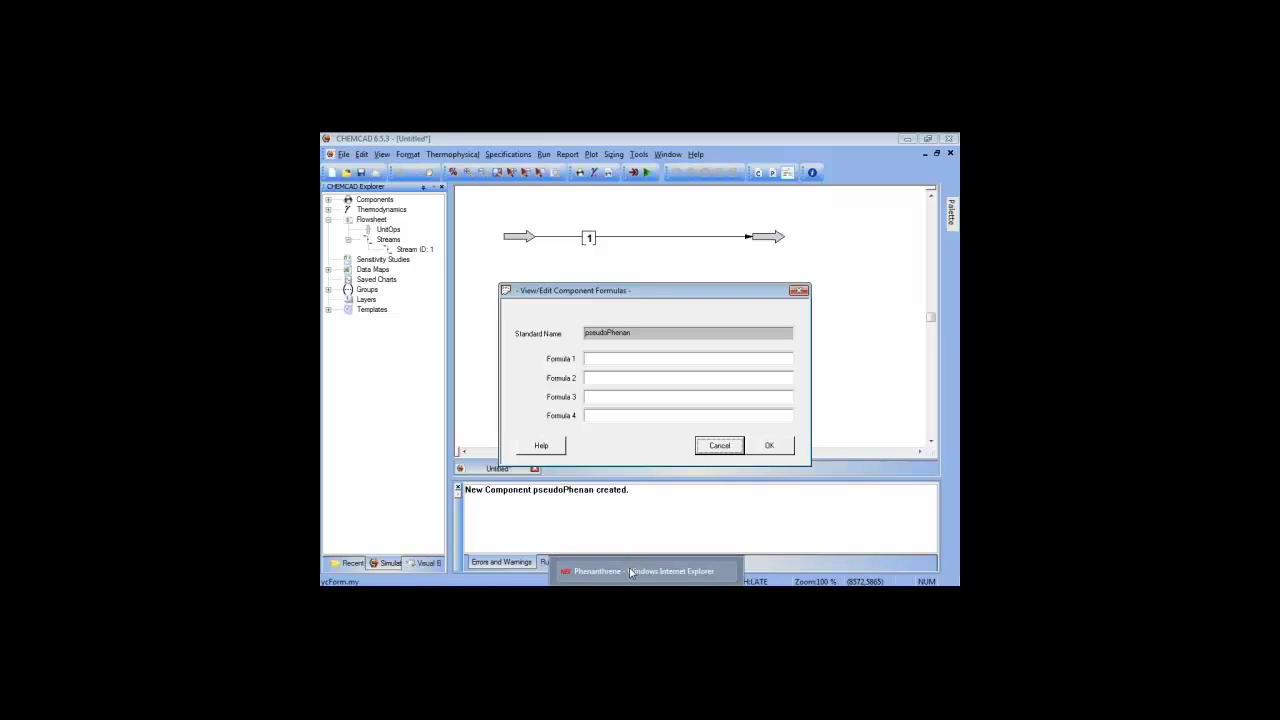
{"action": "left_click", "coordinate": [626, 568]}
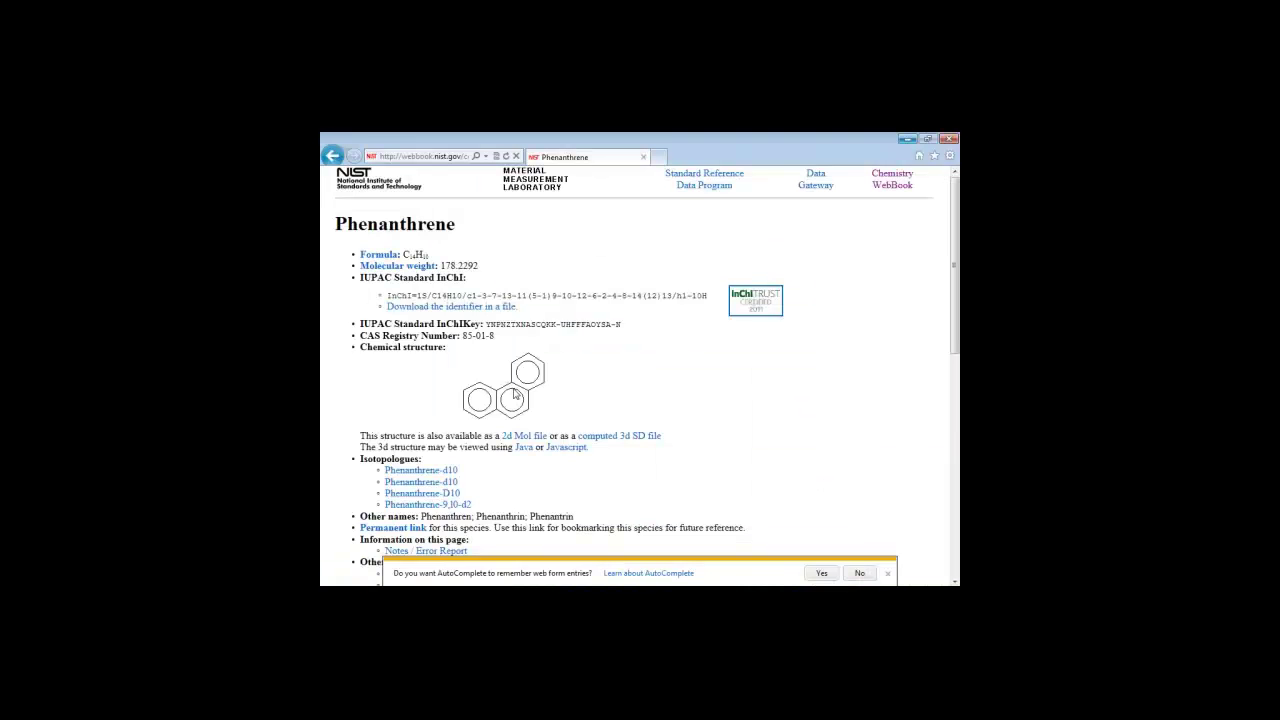
{"action": "scroll", "coordinate": [515, 395], "scroll_direction": "down", "scroll_amount": 1}
{"action": "scroll", "coordinate": [515, 395], "scroll_direction": "down", "scroll_amount": 1}
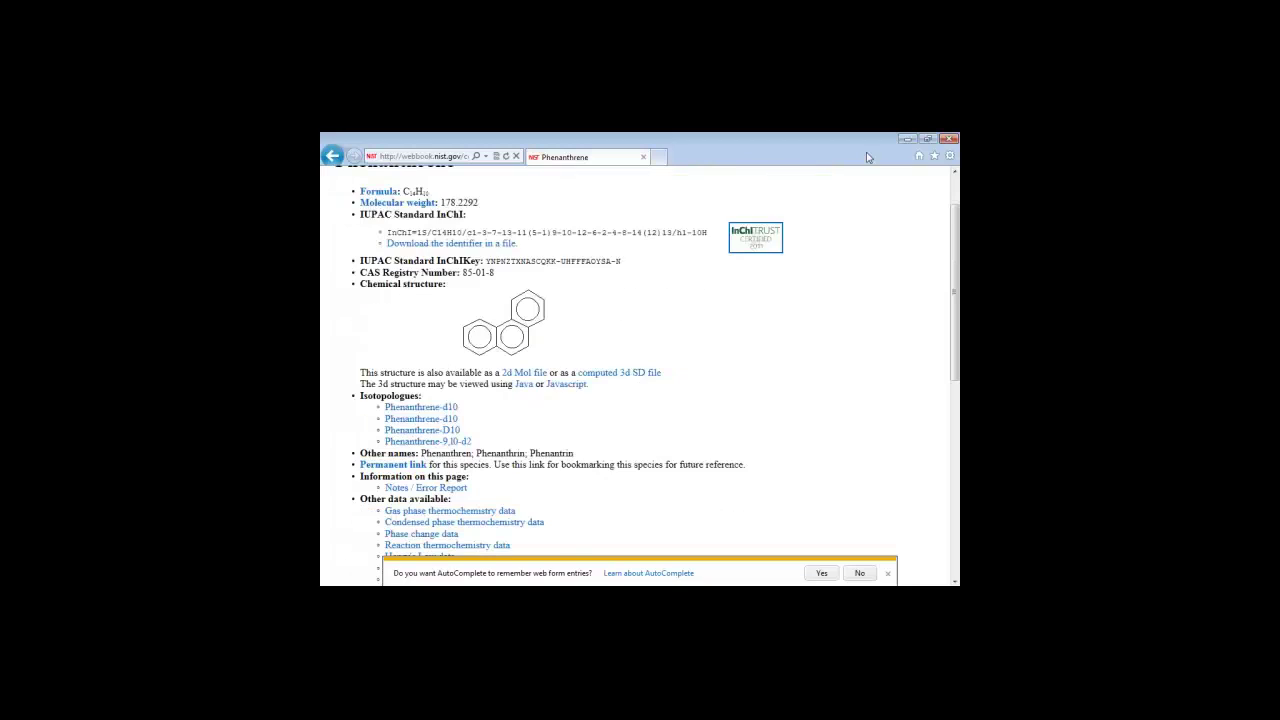
{"action": "key", "text": "alt+Tab"}
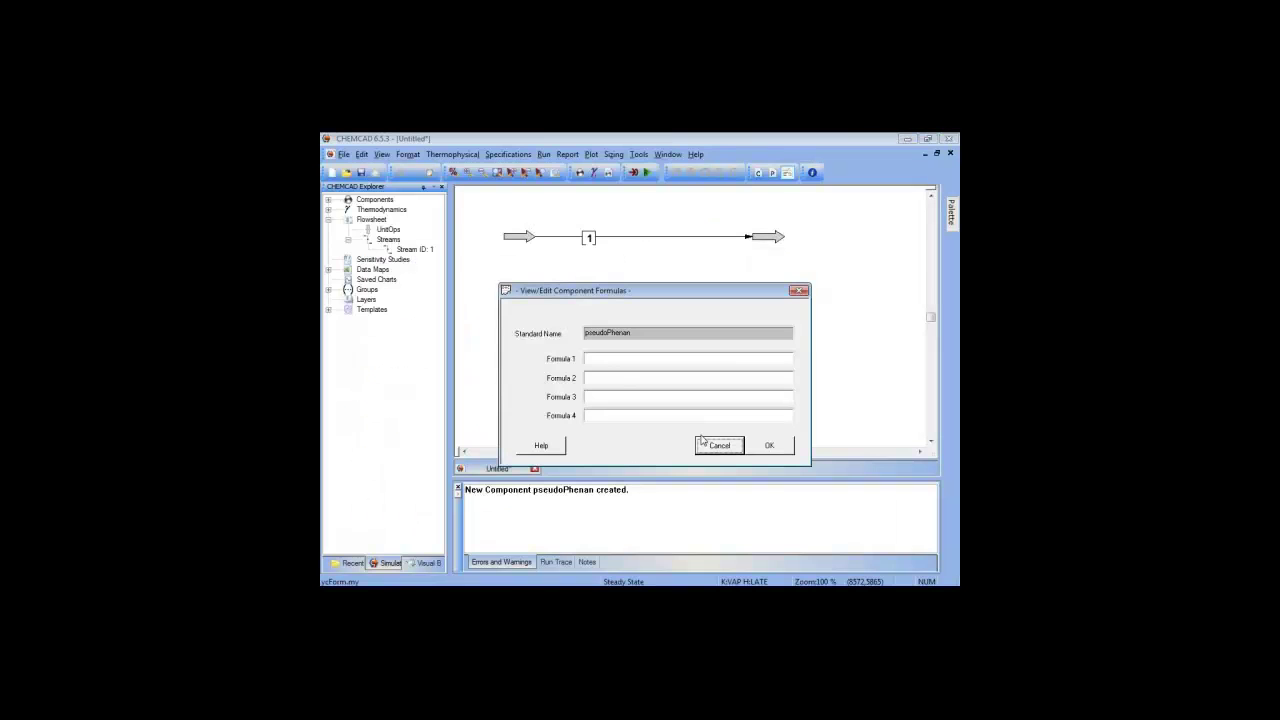
{"action": "left_click", "coordinate": [614, 358]}
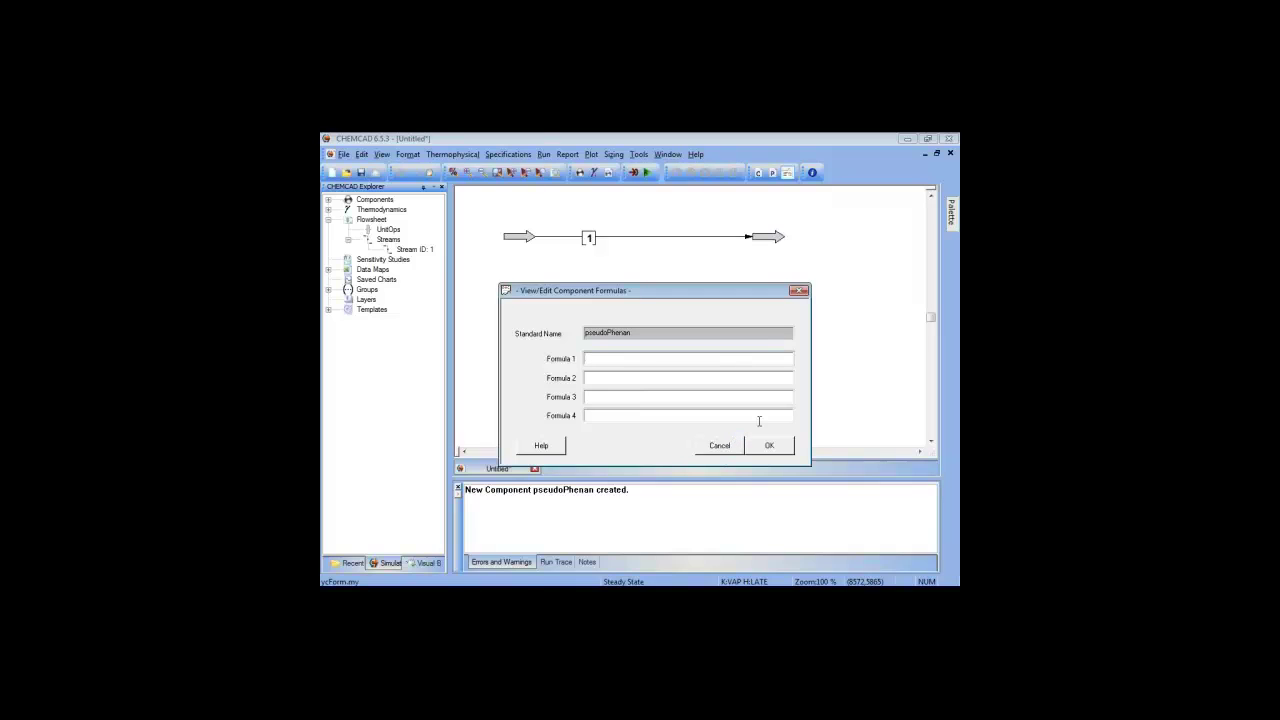
{"action": "left_click", "coordinate": [739, 449]}
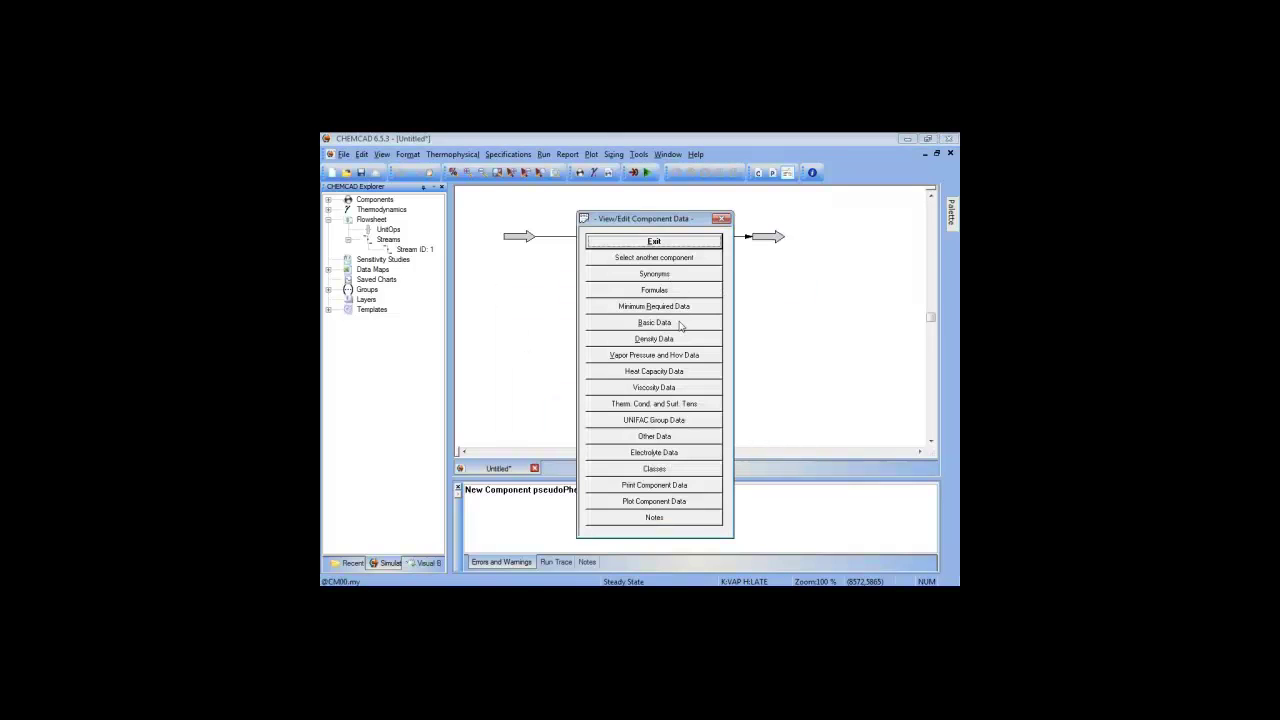
Step: Review pseudoPhenan's minimum required, basic and density data, then exit the component data view
{"action": "left_click", "coordinate": [679, 307]}
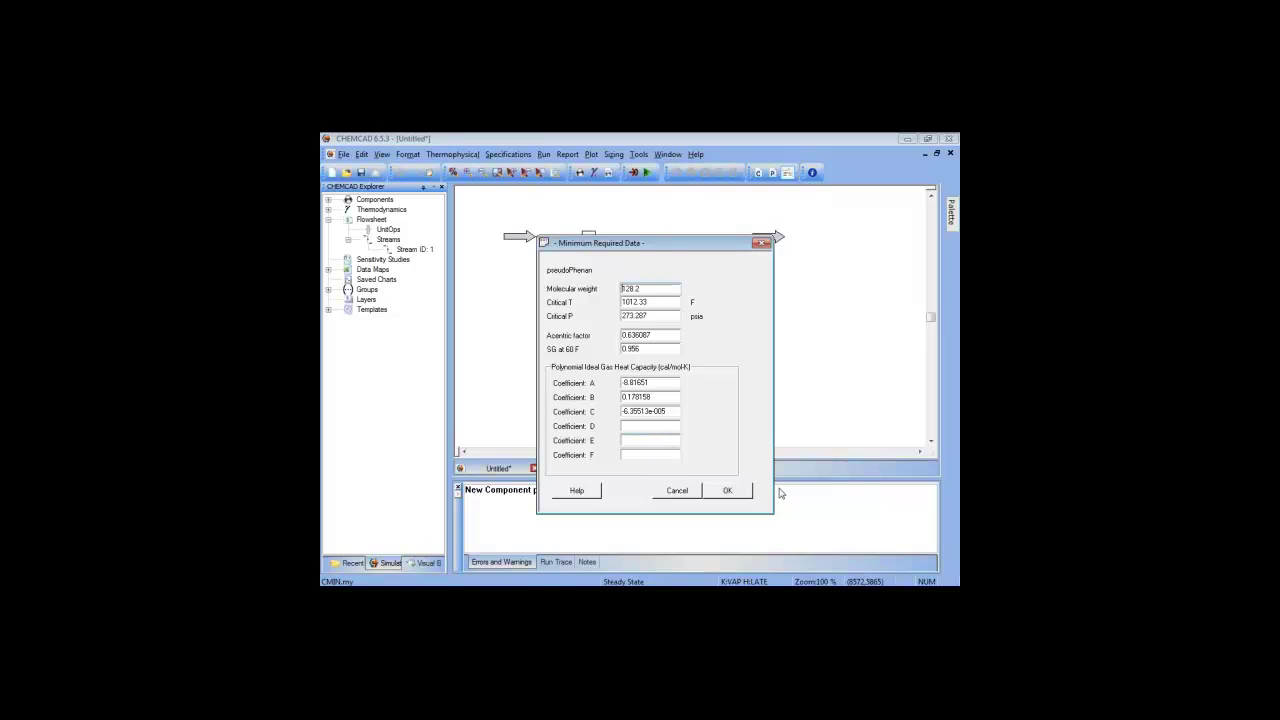
{"action": "left_click", "coordinate": [692, 495]}
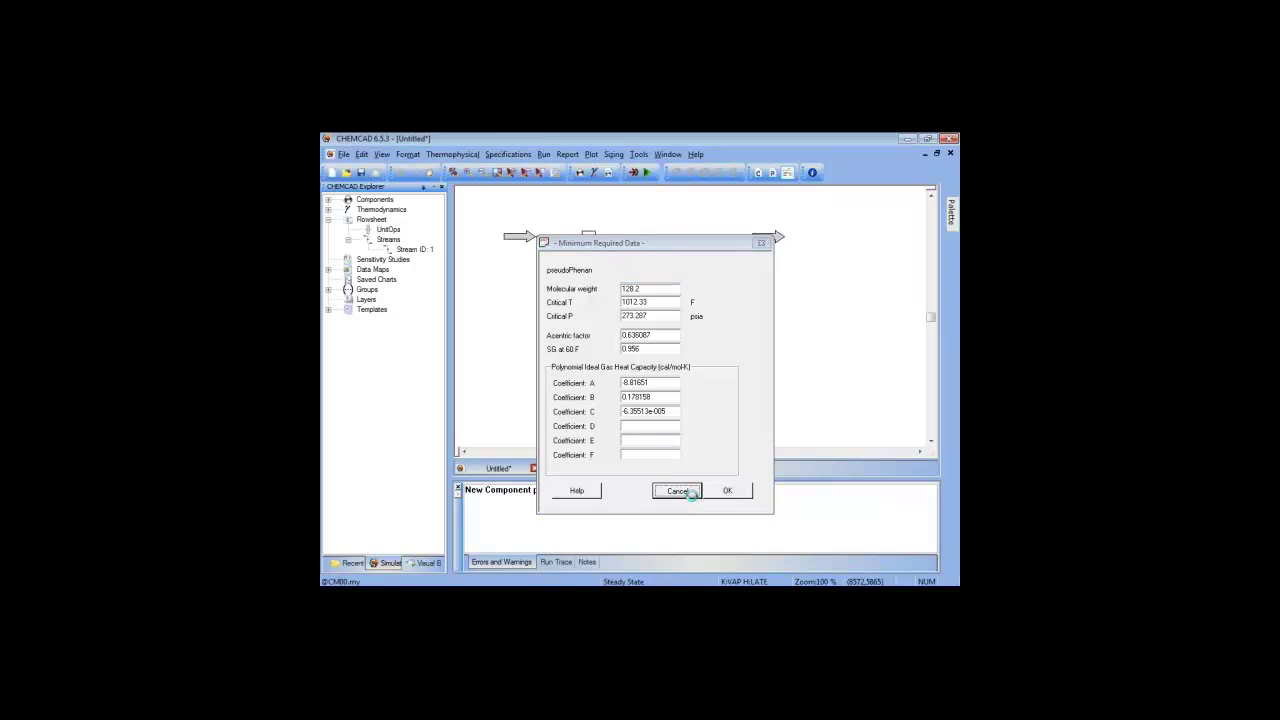
{"action": "left_click", "coordinate": [690, 323]}
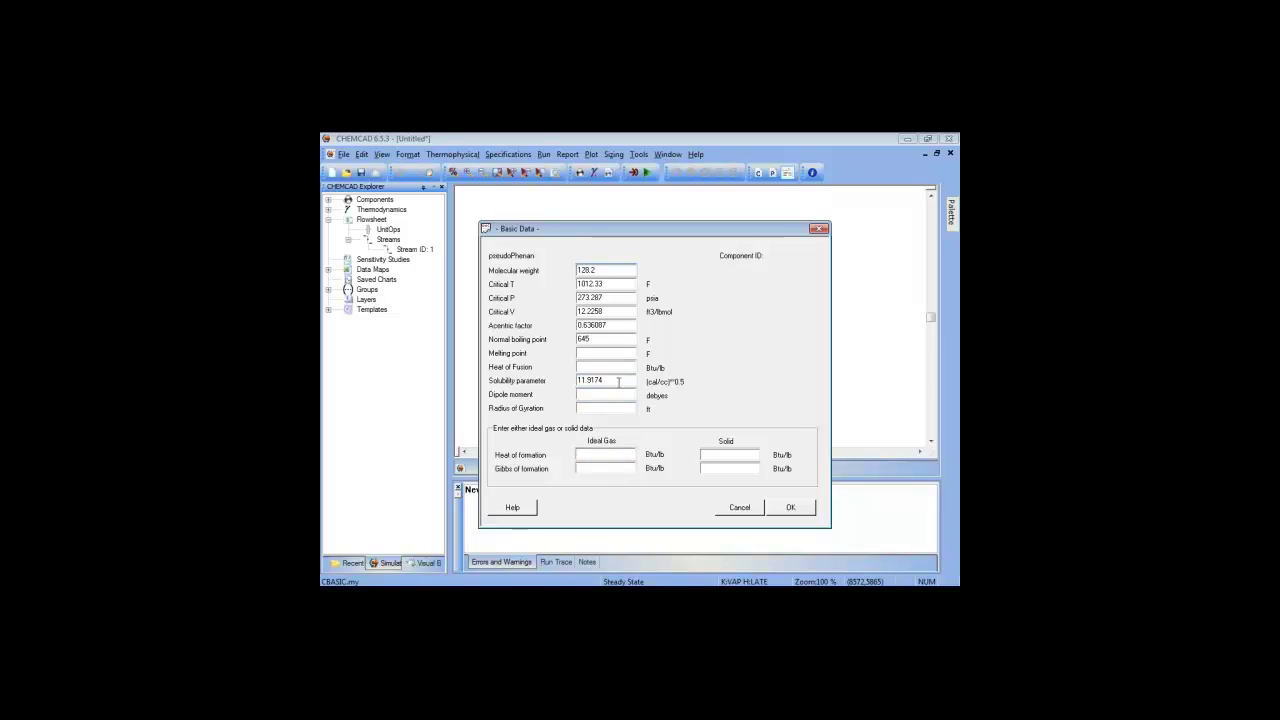
{"action": "left_click", "coordinate": [752, 508]}
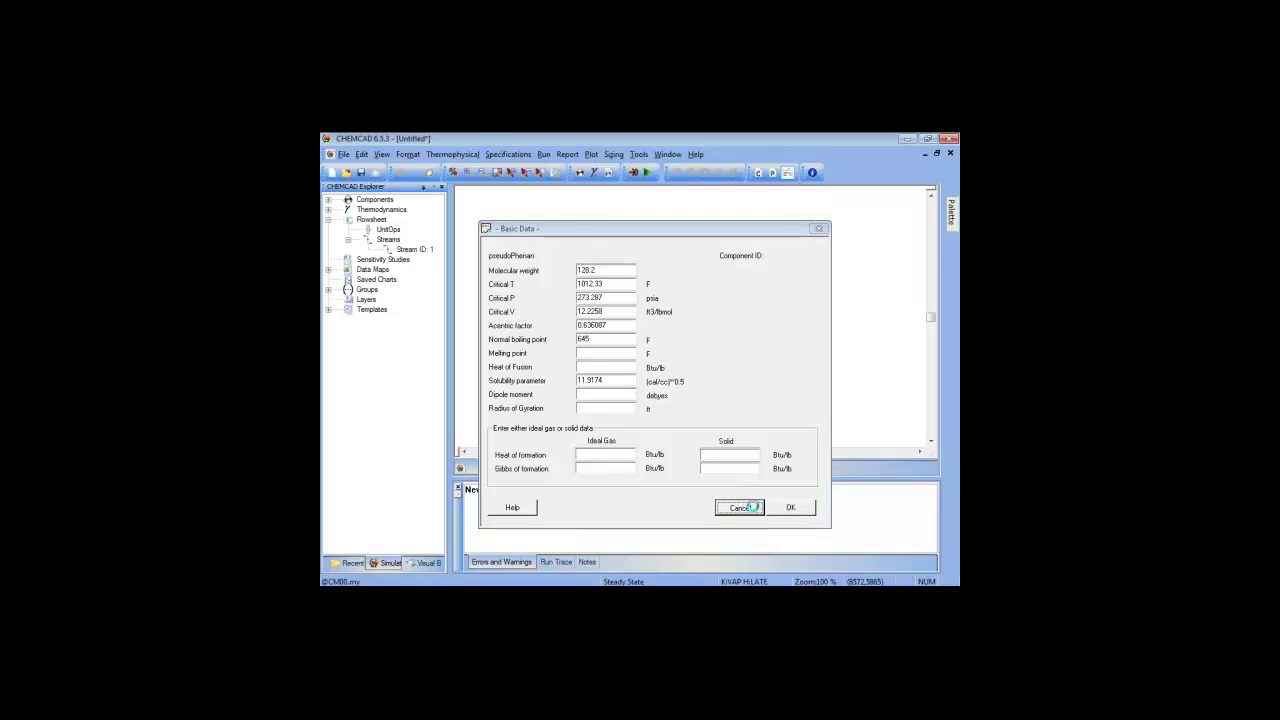
{"action": "left_click", "coordinate": [684, 340]}
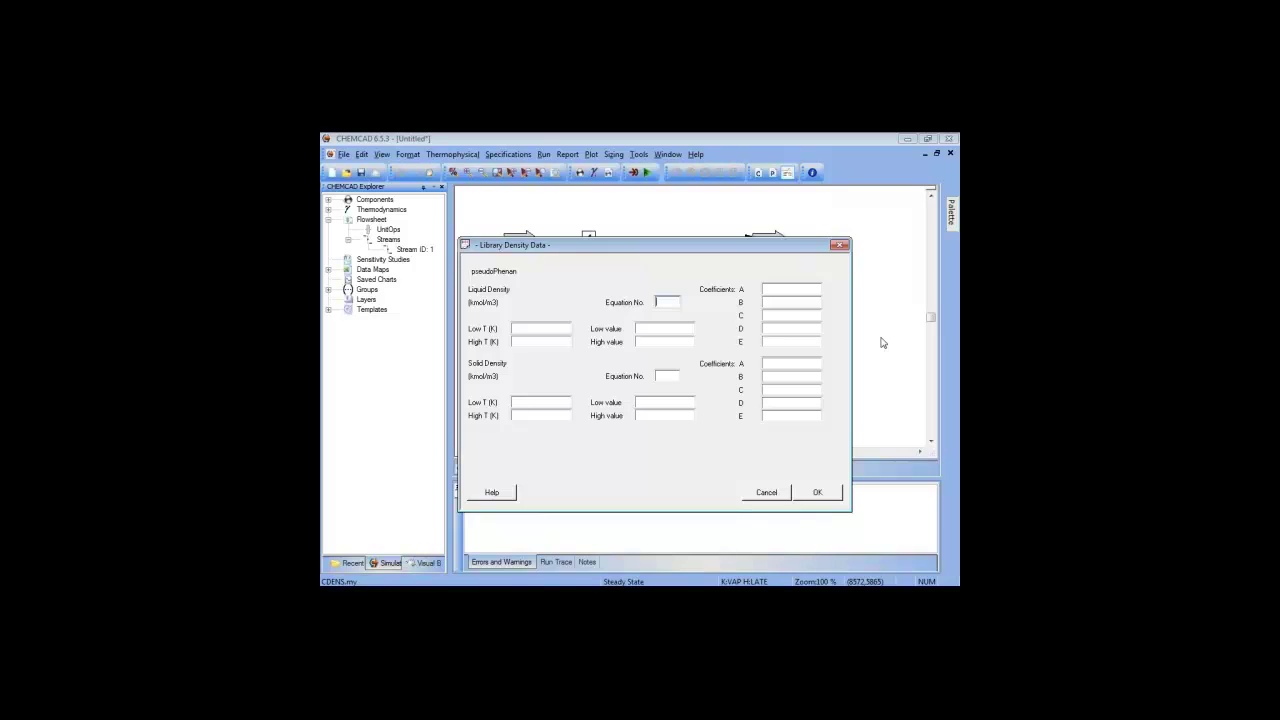
{"action": "left_click", "coordinate": [834, 497]}
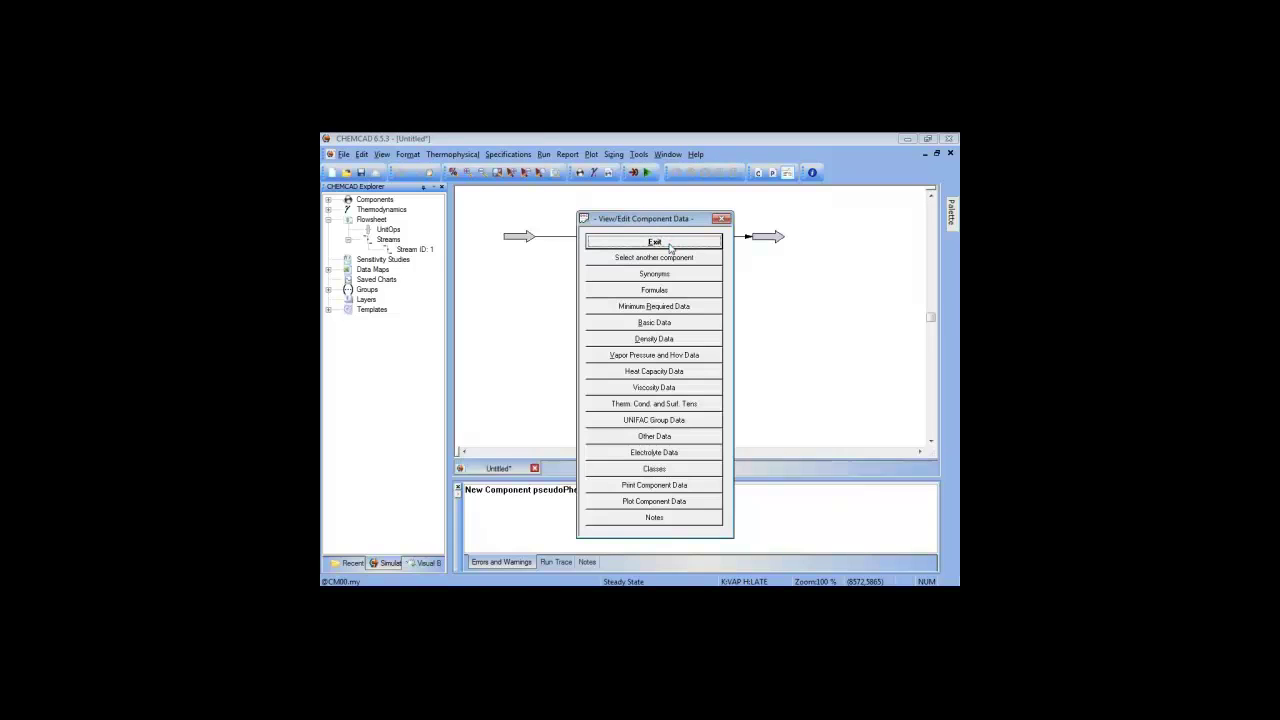
{"action": "left_click", "coordinate": [667, 242]}
Step: Place a second feed arrow and a second product arrow on the flowsheet below those of stream 1
{"action": "mouse_move", "coordinate": [951, 214]}
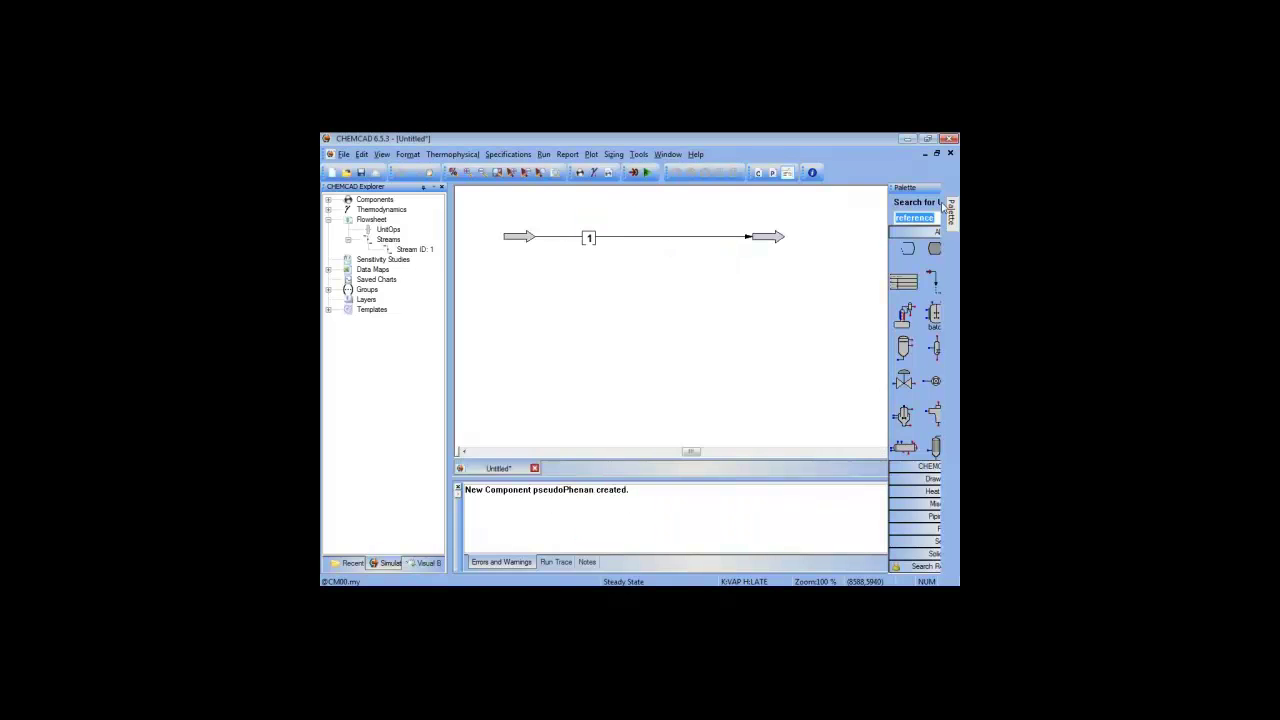
{"action": "scroll", "coordinate": [891, 320], "scroll_direction": "up", "scroll_amount": 1}
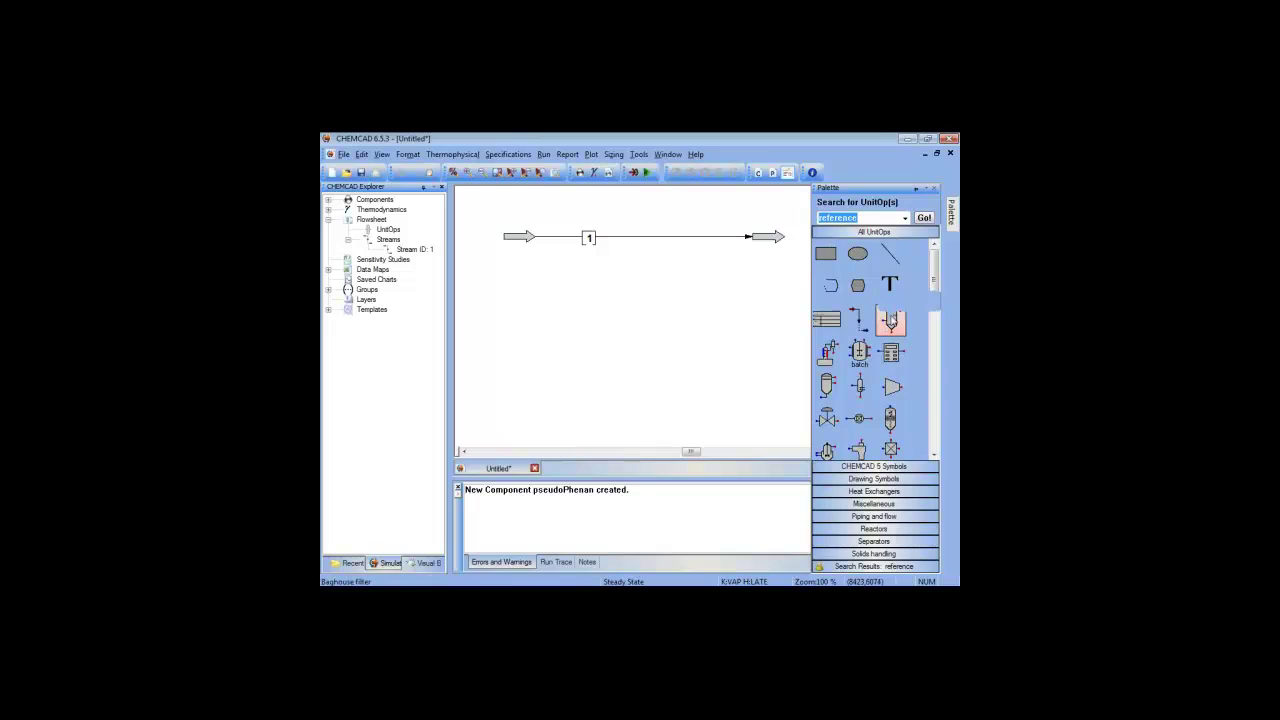
{"action": "scroll", "coordinate": [892, 321], "scroll_direction": "down", "scroll_amount": 4}
{"action": "left_click", "coordinate": [892, 297]}
{"action": "left_click", "coordinate": [519, 274]}
{"action": "mouse_move", "coordinate": [951, 214]}
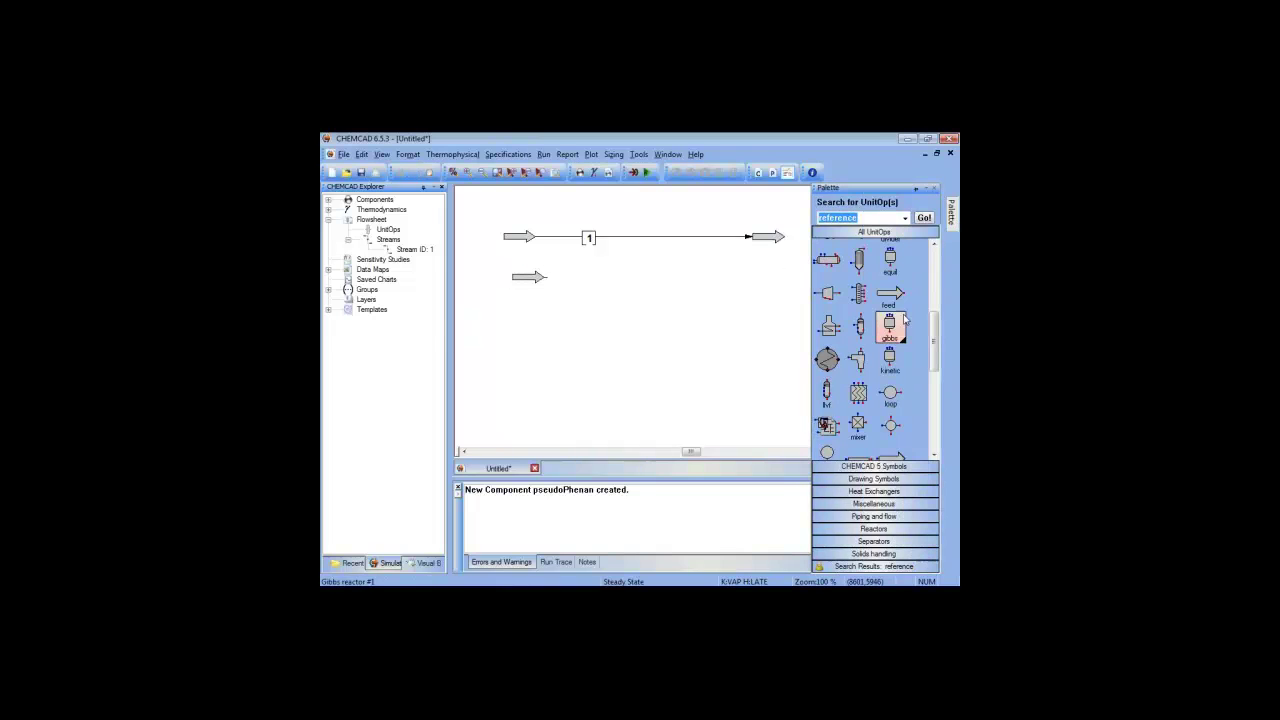
{"action": "scroll", "coordinate": [905, 318], "scroll_direction": "down", "scroll_amount": 1}
{"action": "left_click", "coordinate": [889, 388]}
{"action": "left_click", "coordinate": [586, 290]}
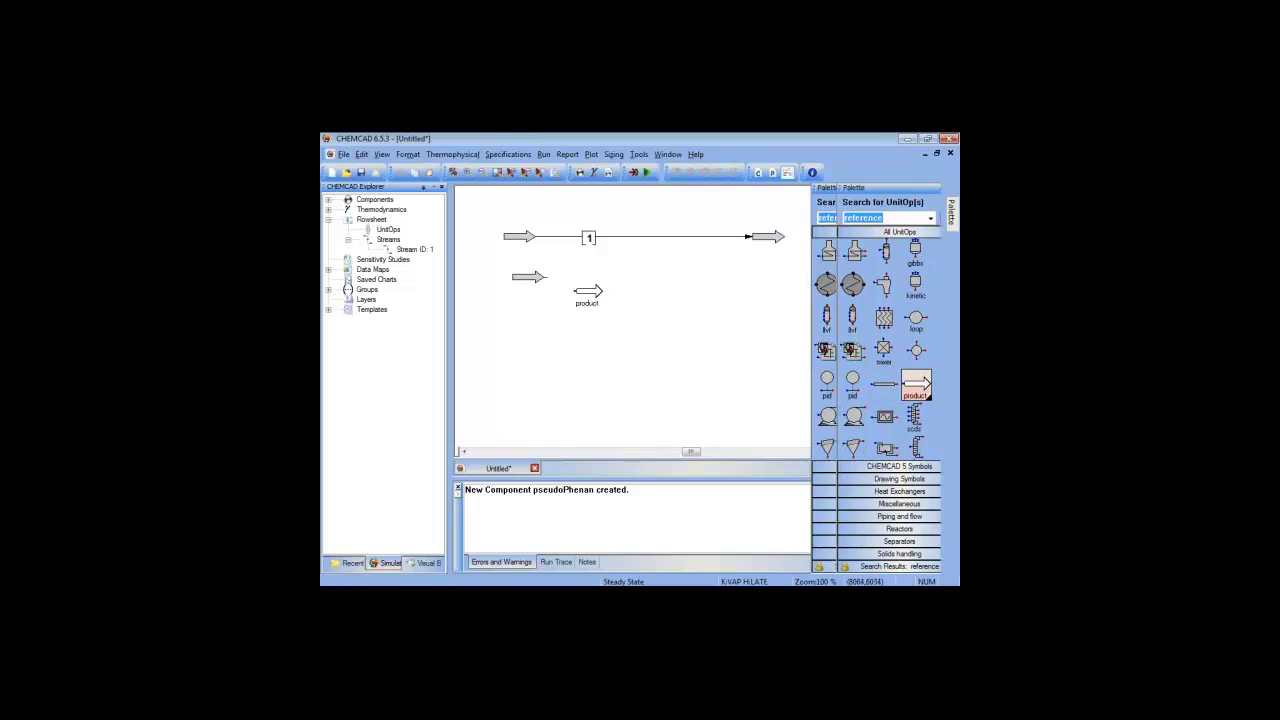
{"action": "left_click", "coordinate": [765, 285]}
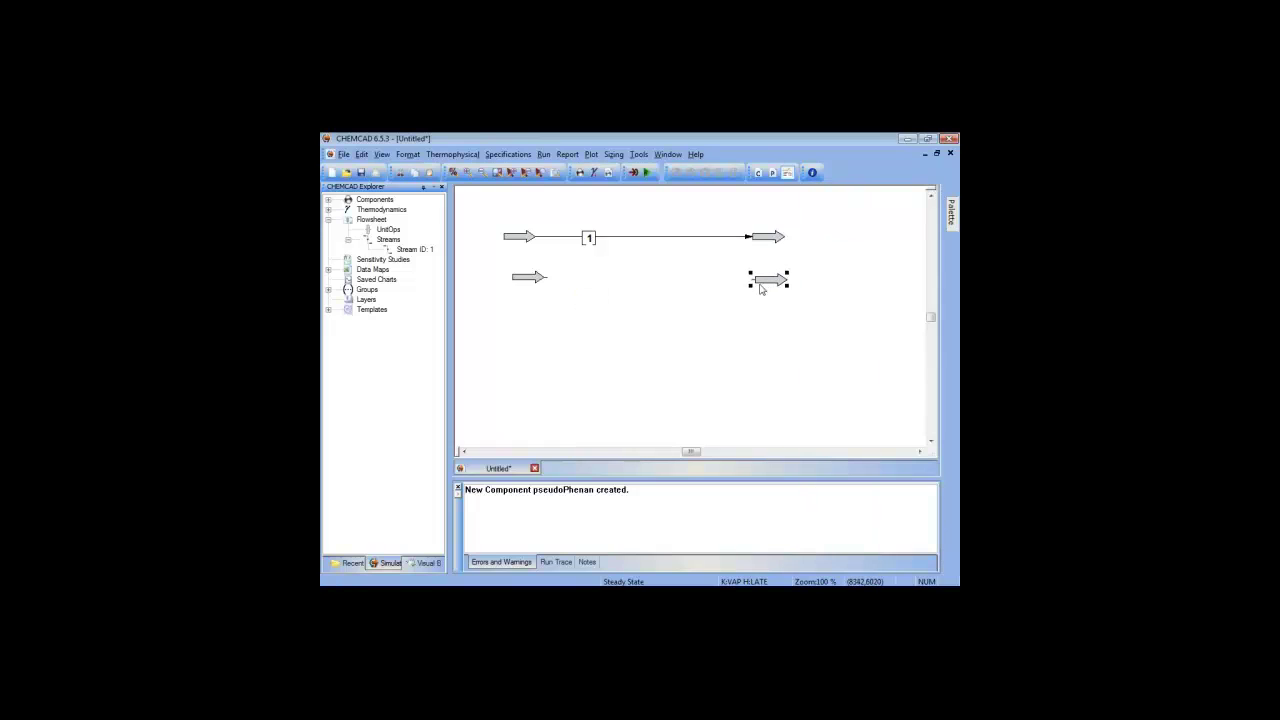
{"action": "left_click_drag", "start_coordinate": [760, 288], "coordinate": [754, 290]}
Step: Connect the new feed arrow to the new product arrow with a stream
{"action": "mouse_move", "coordinate": [948, 223]}
{"action": "left_click", "coordinate": [858, 323]}
{"action": "left_click", "coordinate": [549, 280]}
{"action": "left_click", "coordinate": [748, 281]}
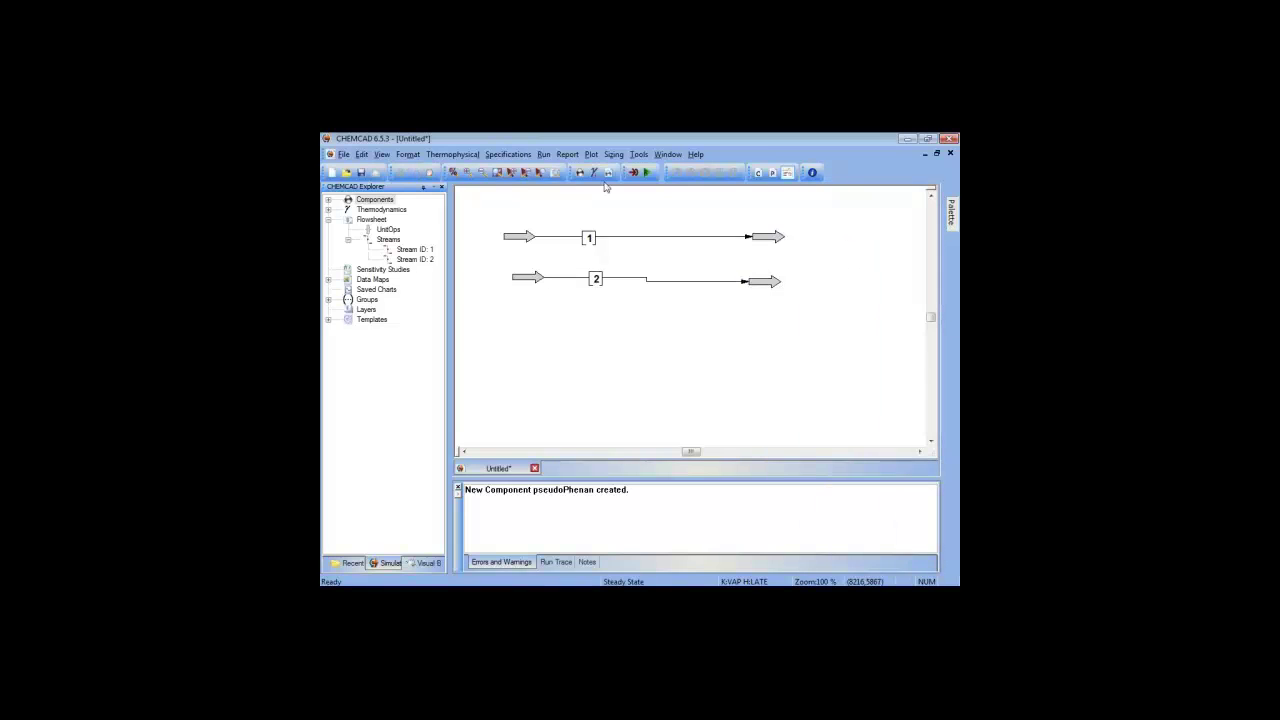
Step: Open all streams together for editing, select stream 1's data column and close the stream editor
{"action": "left_click", "coordinate": [459, 156]}
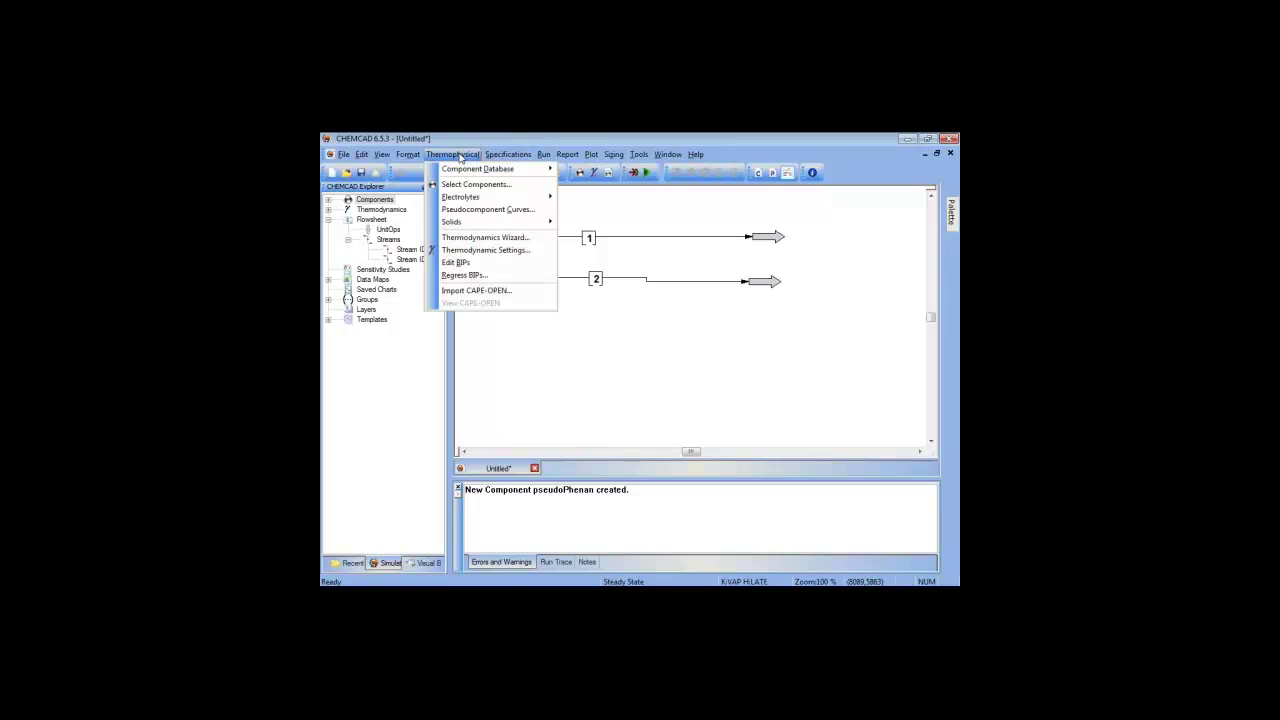
{"action": "mouse_move", "coordinate": [508, 154]}
{"action": "left_click", "coordinate": [528, 174]}
{"action": "left_click", "coordinate": [646, 278]}
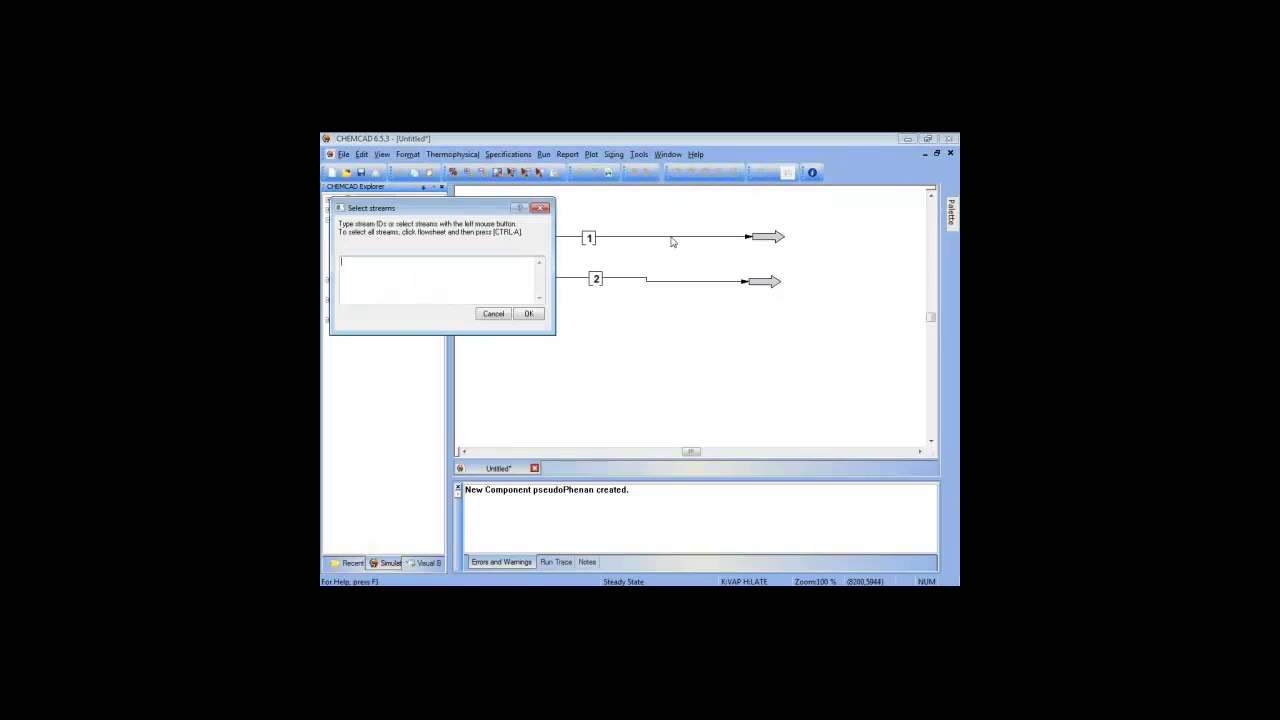
{"action": "key", "text": "ctrl+a"}
{"action": "left_click", "coordinate": [526, 314]}
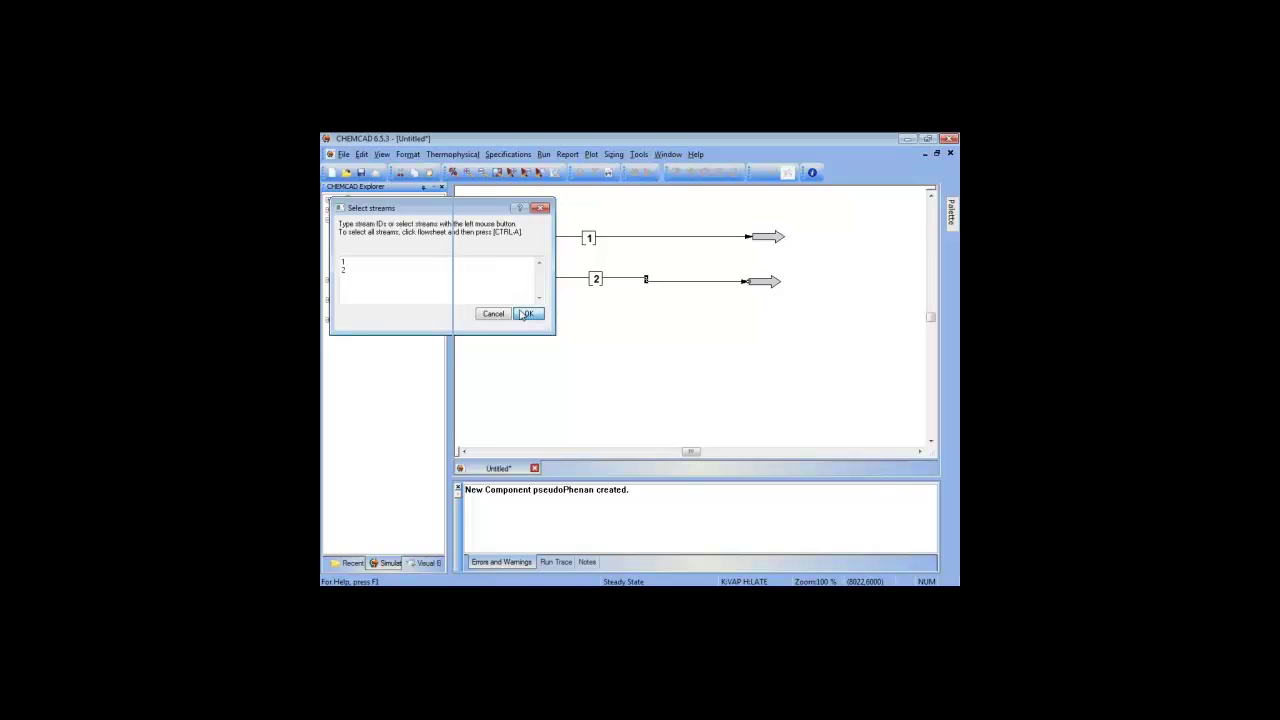
{"action": "left_click", "coordinate": [456, 279]}
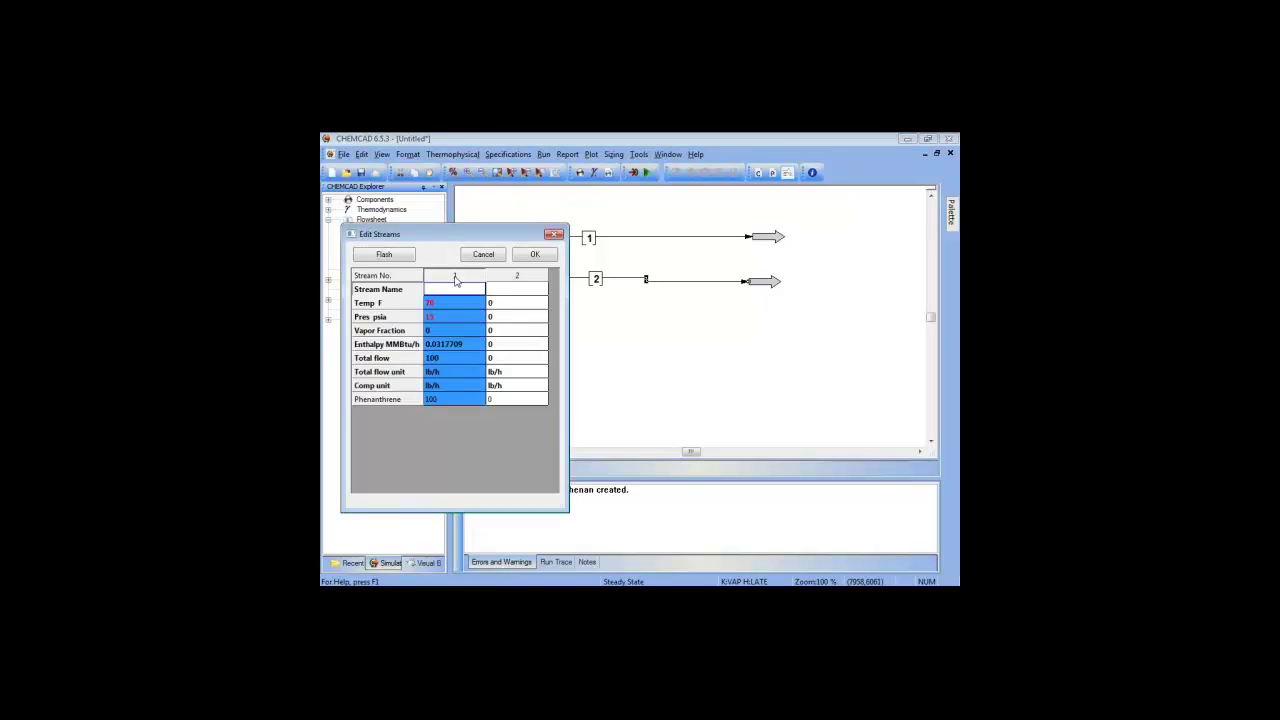
{"action": "left_click", "coordinate": [537, 256]}
Step: Add the user component pseudoPhenan from the end of the component list to the simulation's selected components
{"action": "left_click", "coordinate": [455, 155]}
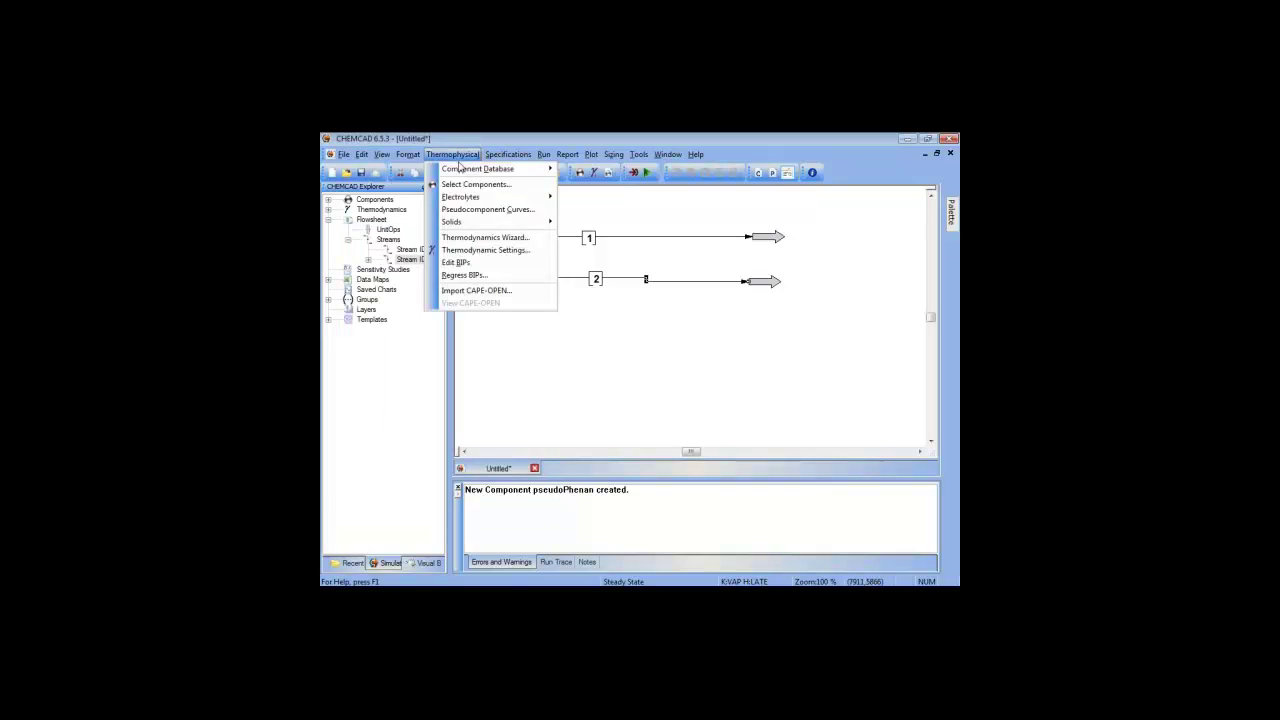
{"action": "left_click", "coordinate": [503, 186]}
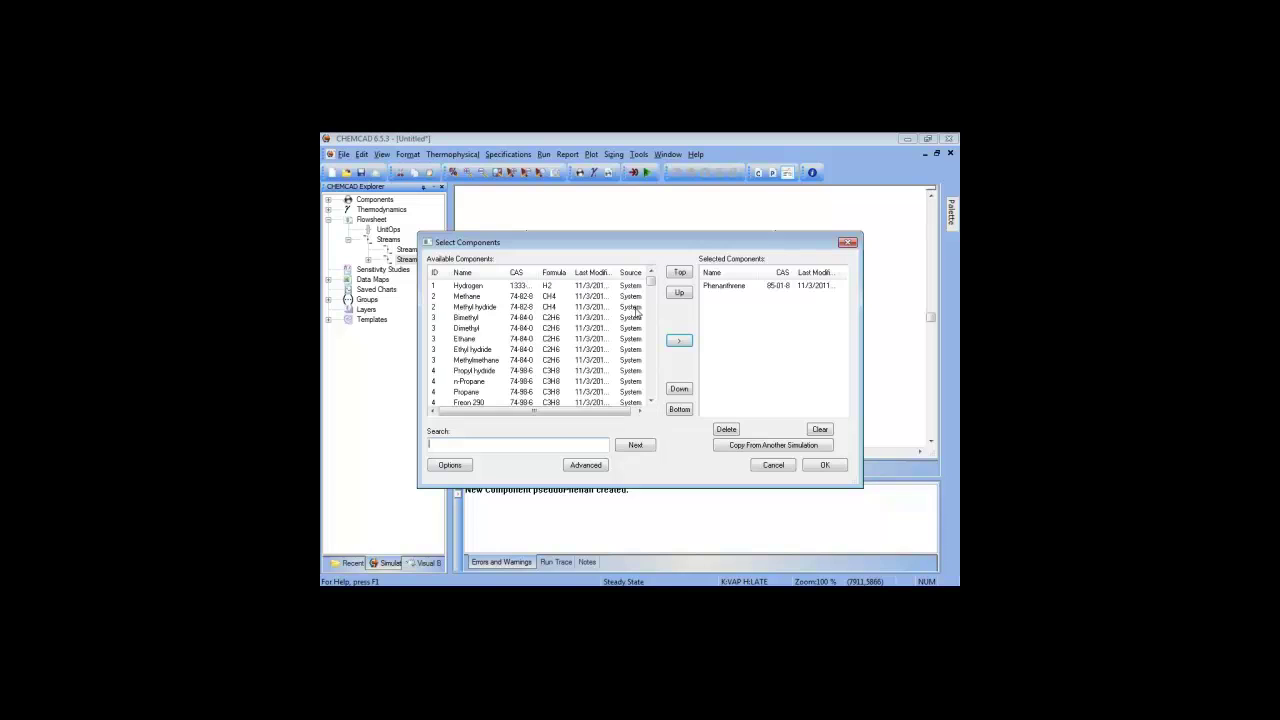
{"action": "left_click_drag", "start_coordinate": [651, 282], "coordinate": [651, 398]}
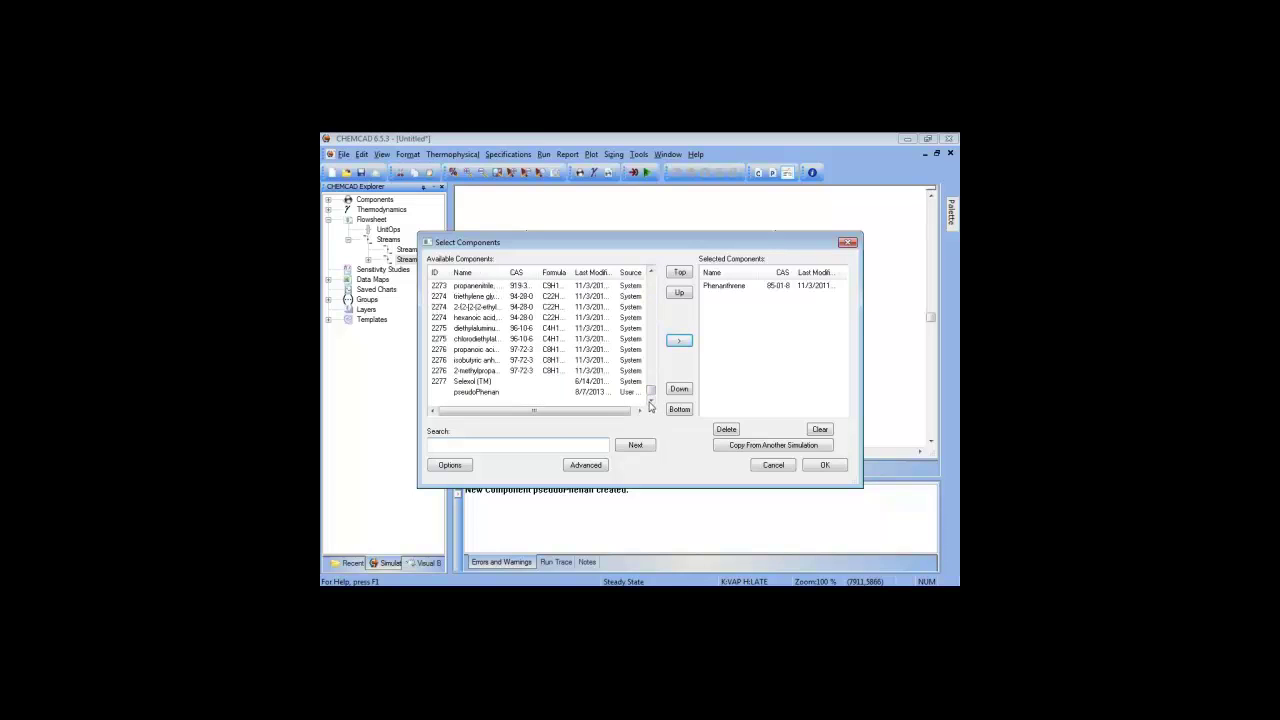
{"action": "left_click", "coordinate": [501, 393]}
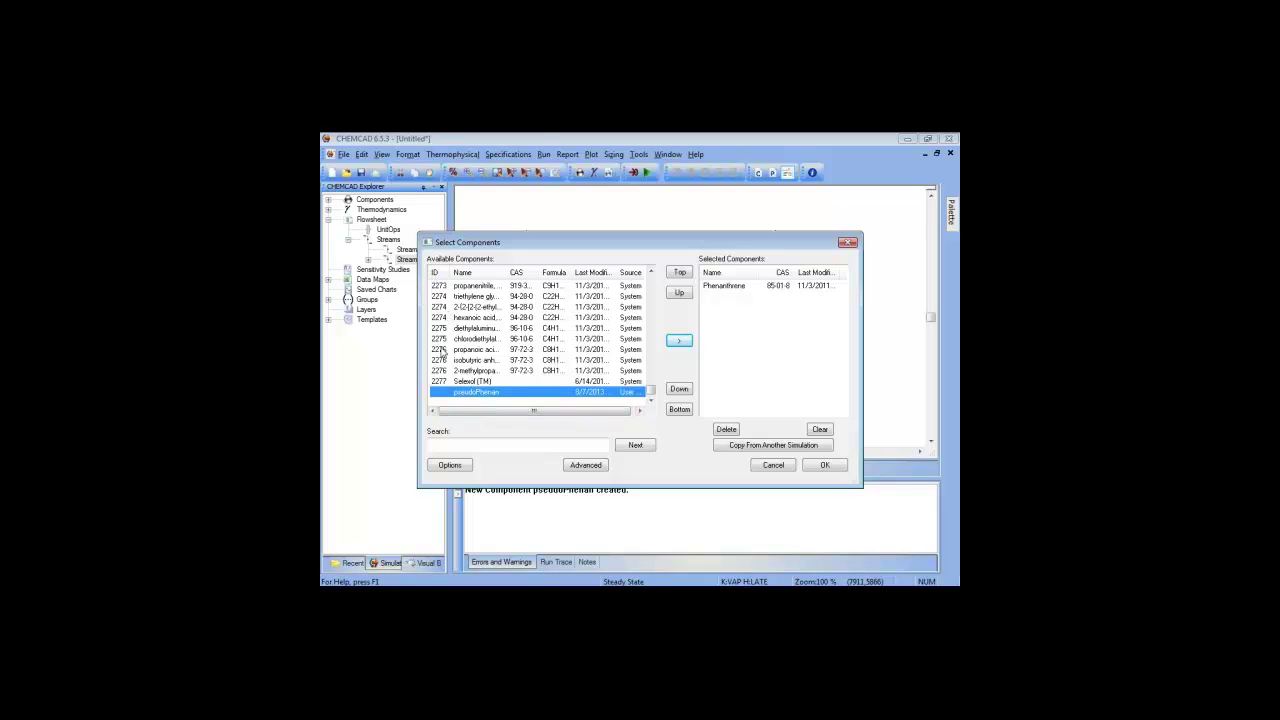
{"action": "double_click", "coordinate": [489, 394]}
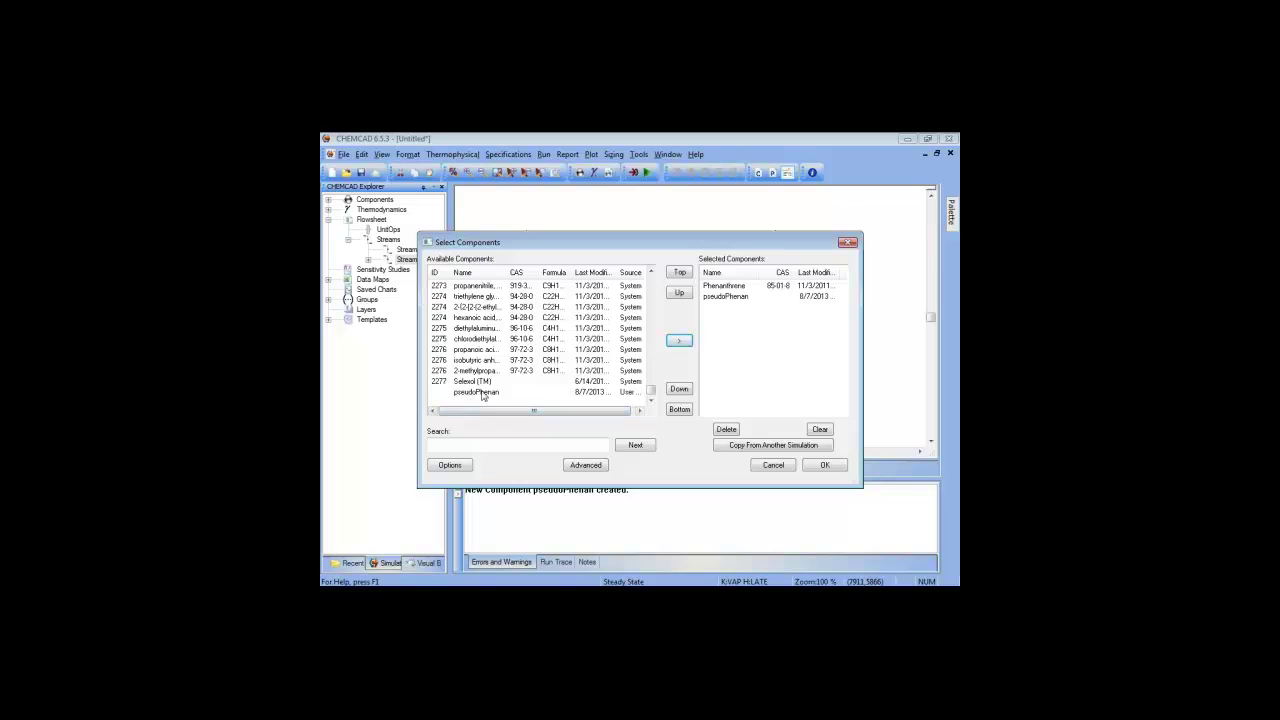
Step: Widen the component selection dialog and compare the source databases of pseudoPhenan and the neighbouring system components
{"action": "left_click_drag", "start_coordinate": [418, 401], "coordinate": [343, 401]}
{"action": "left_click_drag", "start_coordinate": [574, 271], "coordinate": [628, 271]}
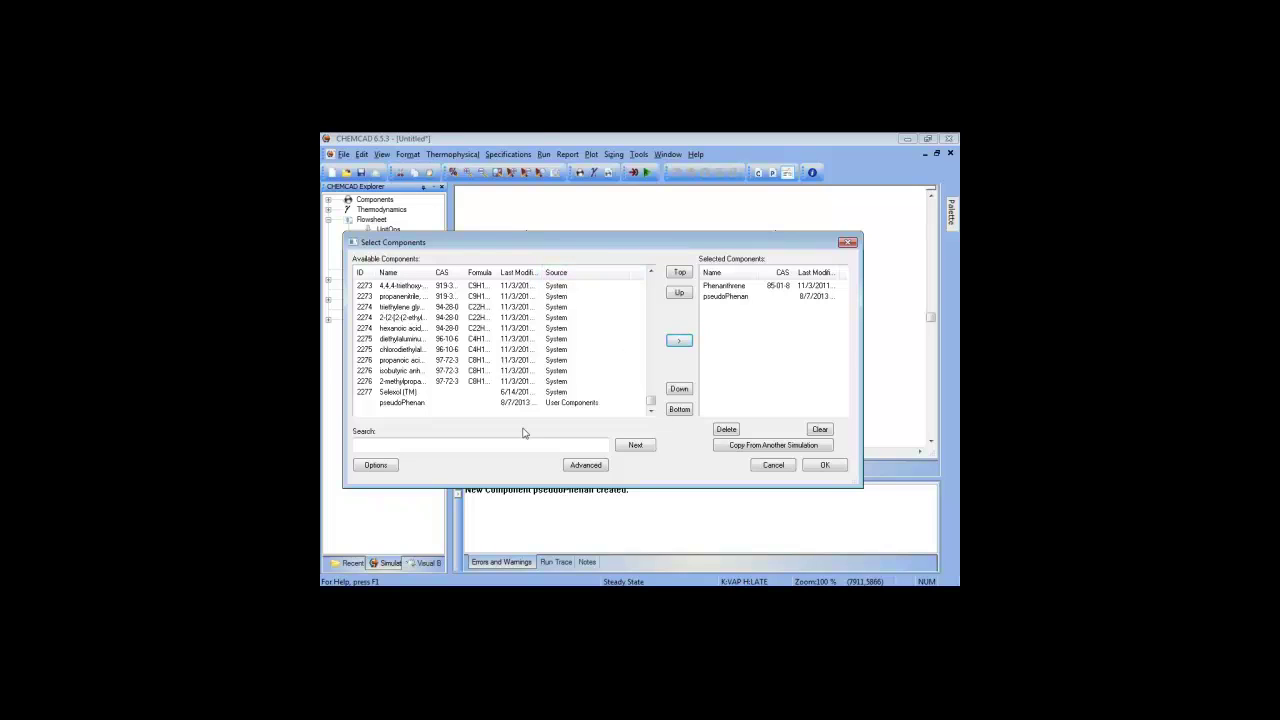
{"action": "left_click", "coordinate": [568, 383]}
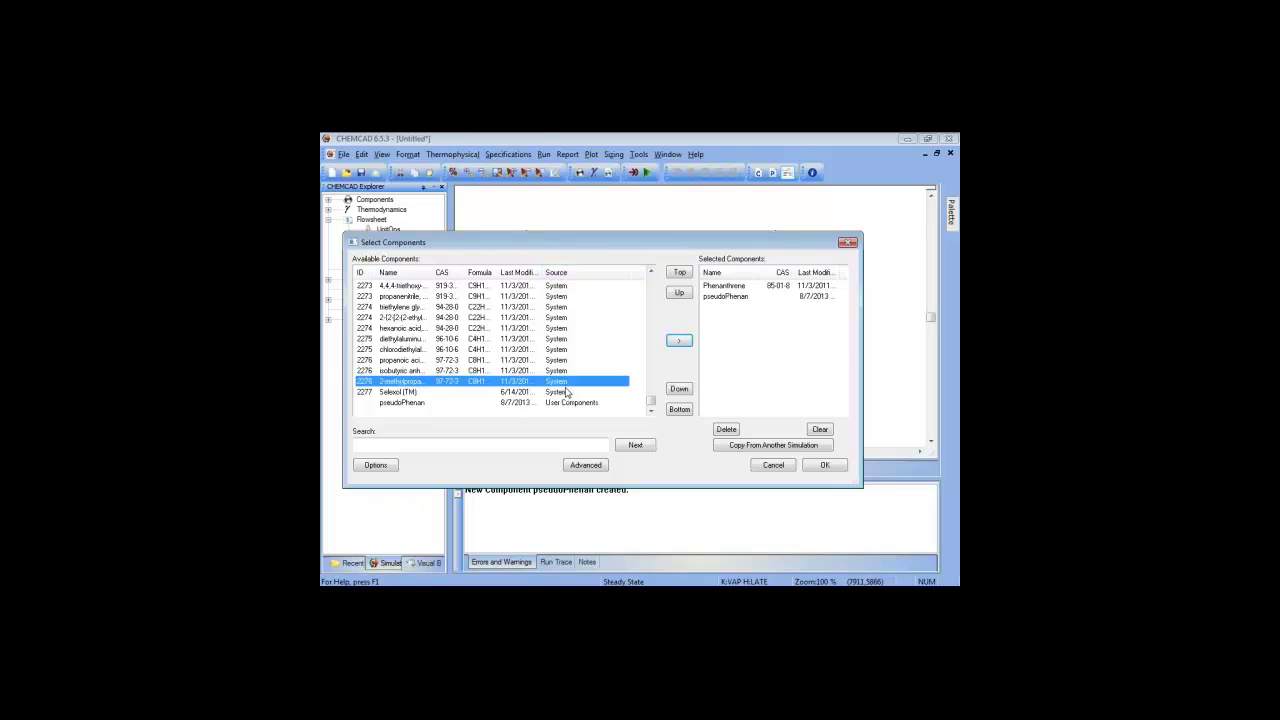
{"action": "left_click", "coordinate": [570, 395]}
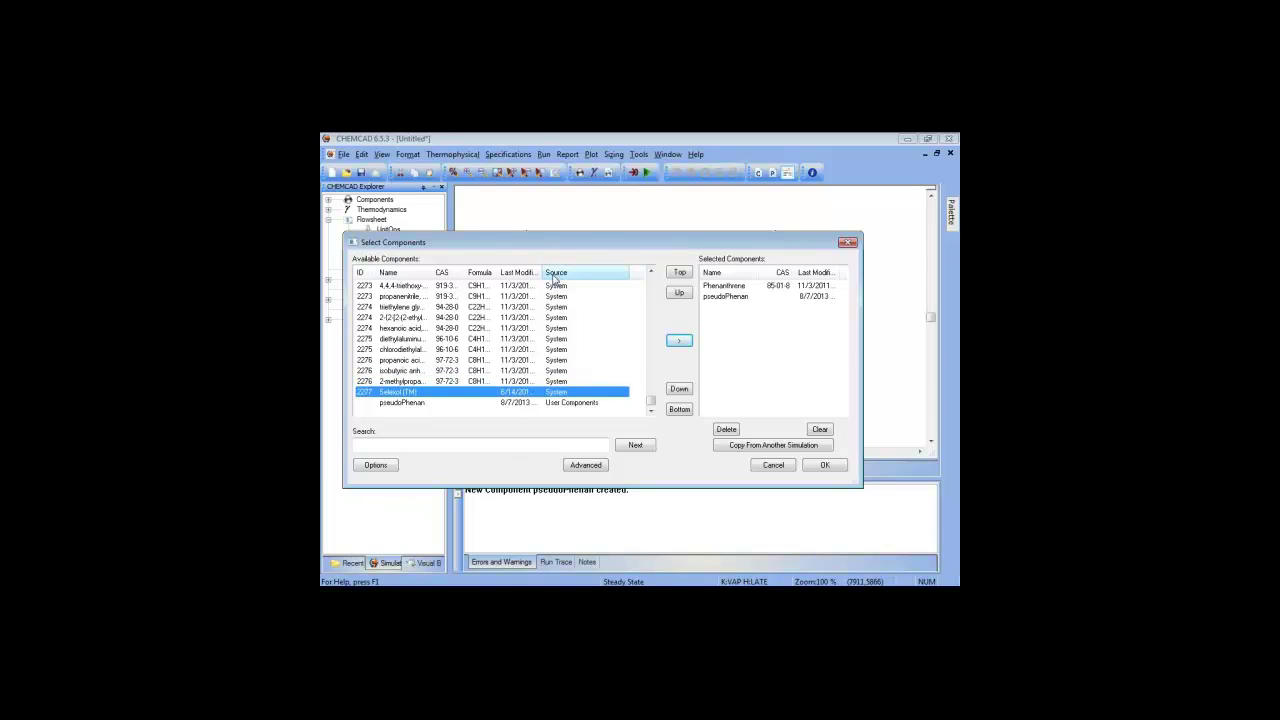
Step: Confirm the component selection, and in stream 2 clear the Phenanthrene flow and enter 100 lb/h of pseudoPhenan
{"action": "left_click", "coordinate": [579, 403]}
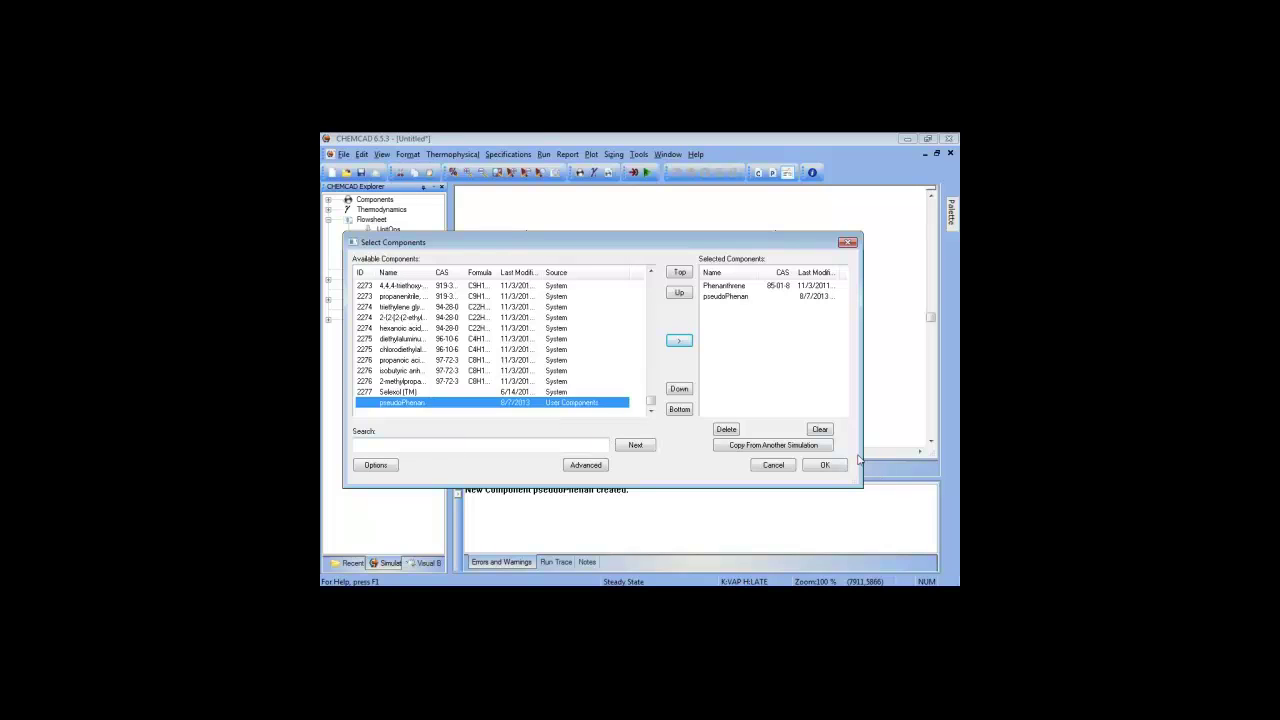
{"action": "left_click", "coordinate": [819, 464]}
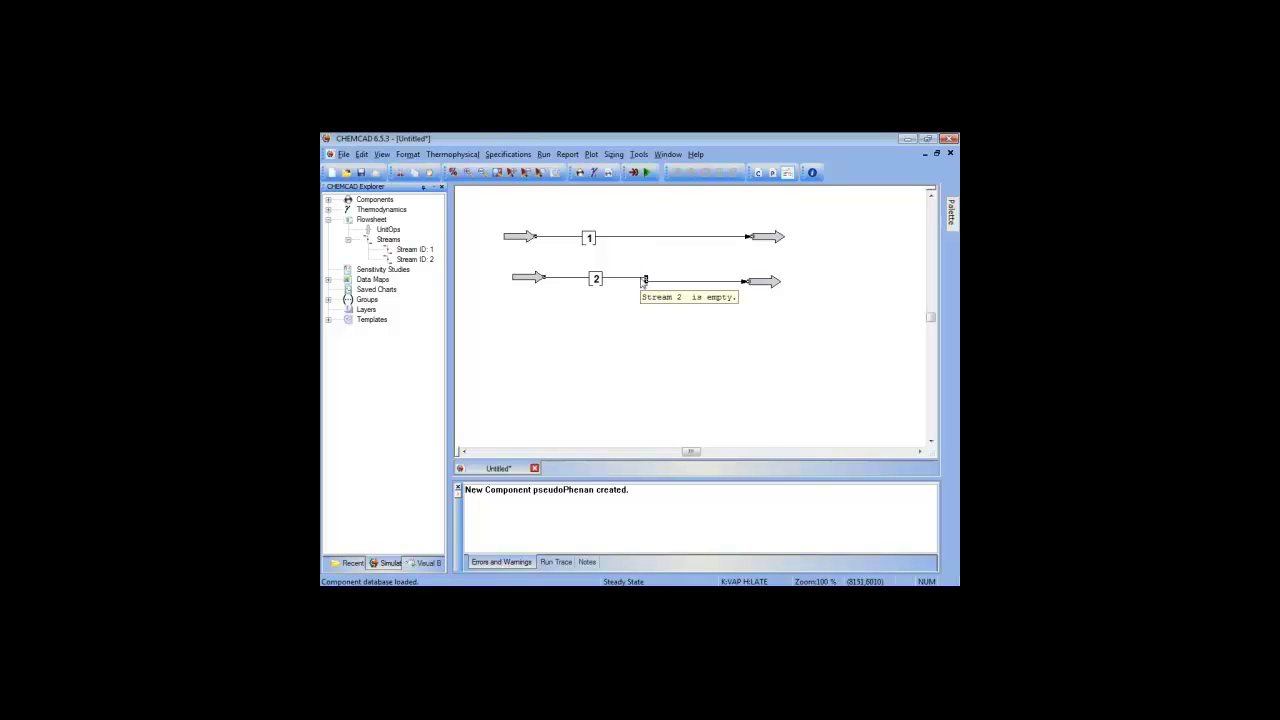
{"action": "right_click", "coordinate": [645, 278]}
{"action": "left_click", "coordinate": [715, 287]}
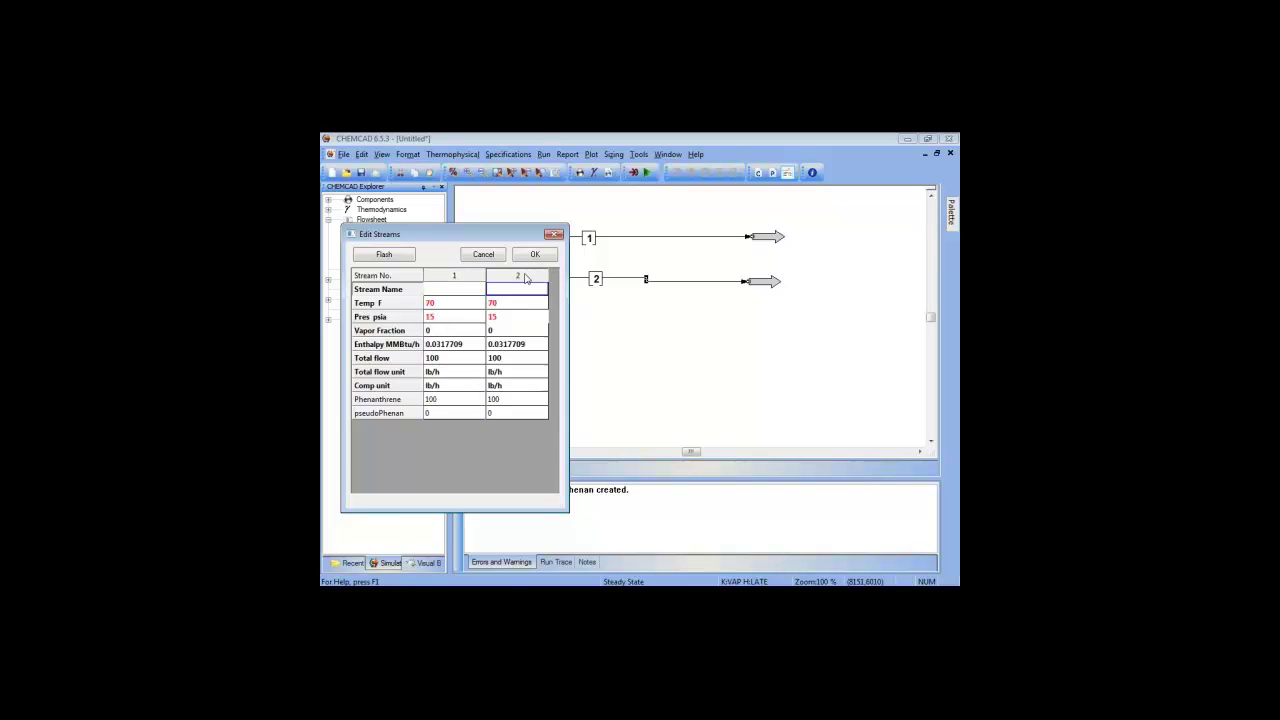
{"action": "left_click", "coordinate": [522, 400]}
{"action": "key", "text": "Delete"}
{"action": "key", "text": "Down"}
{"action": "type", "text": "100"}
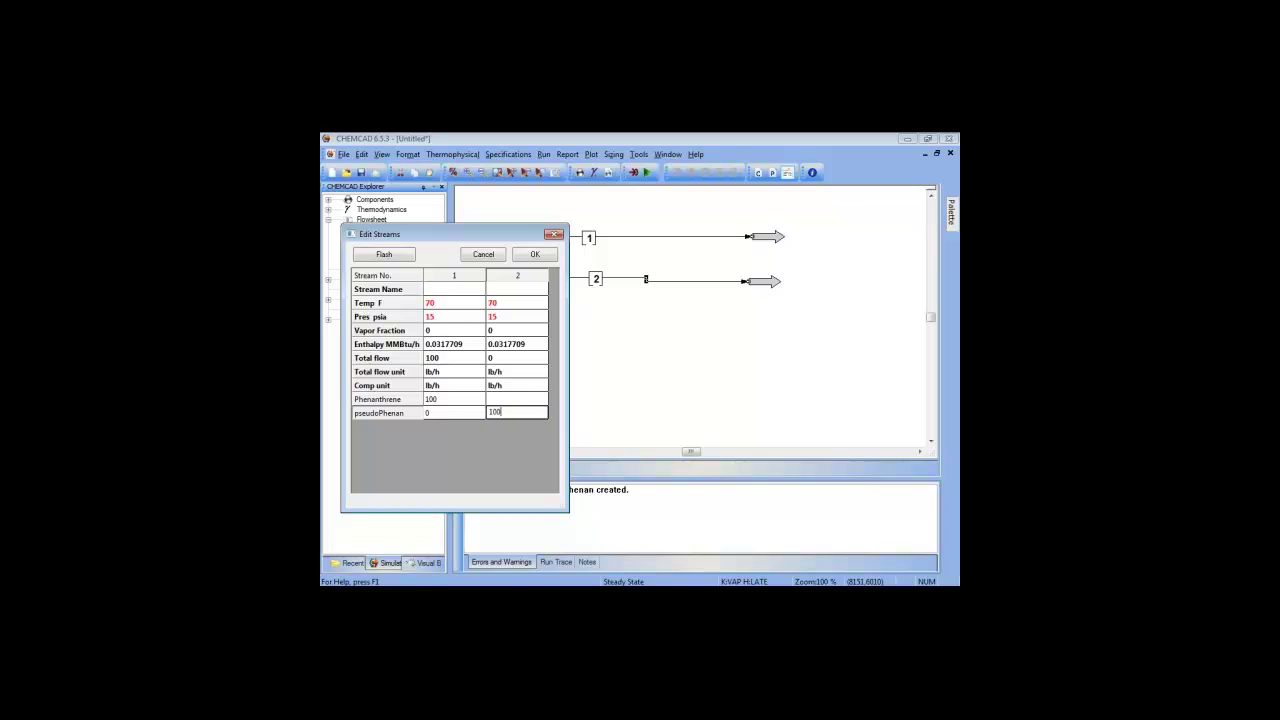
Step: Flash stream 2, check its enthalpy against stream 1 and accept the stream edits
{"action": "left_click", "coordinate": [398, 257]}
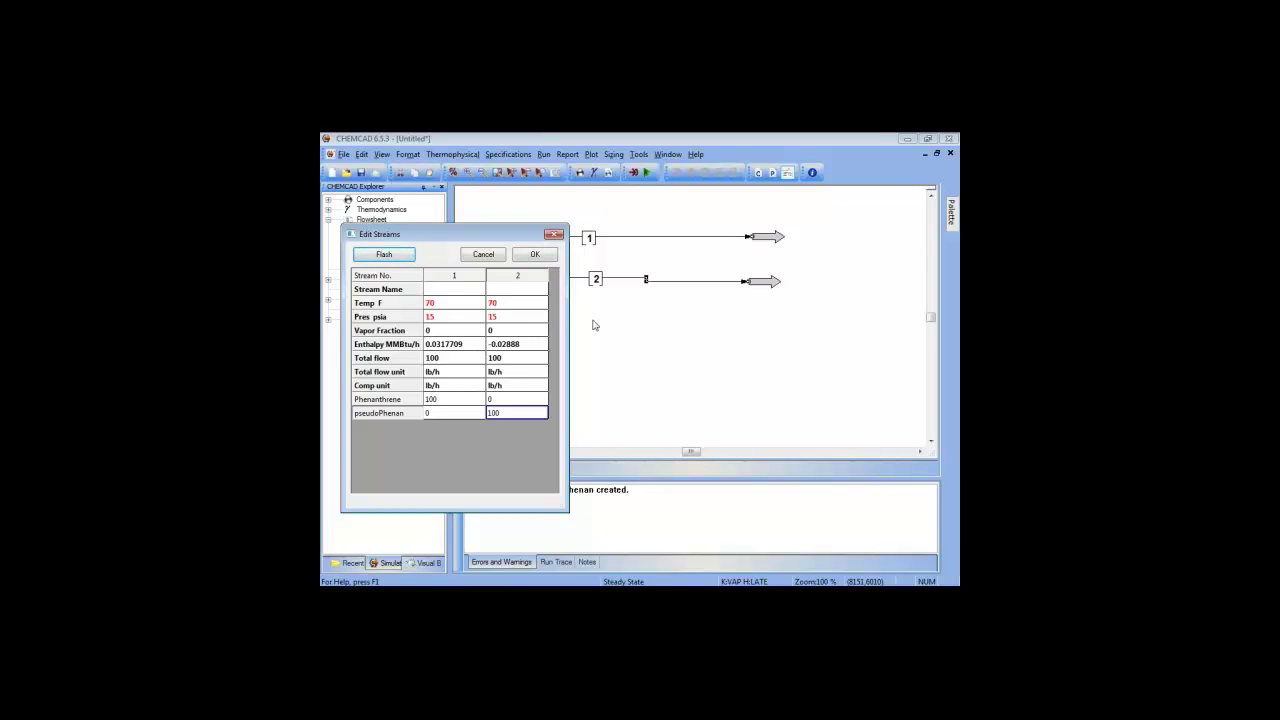
{"action": "left_click", "coordinate": [495, 347]}
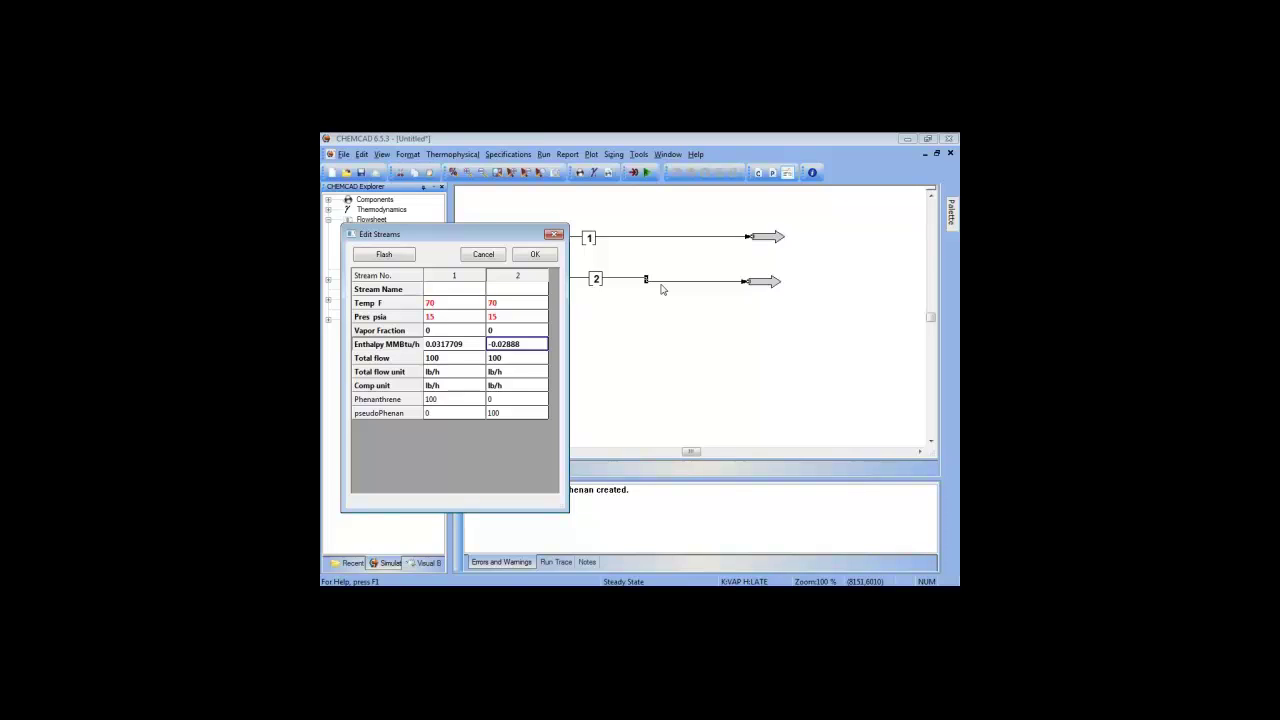
{"action": "left_click", "coordinate": [549, 259]}
Step: Nudge stream 2's product arrow slightly upward to straighten the stream line
{"action": "left_click", "coordinate": [762, 281]}
{"action": "left_click_drag", "start_coordinate": [762, 281], "coordinate": [765, 277]}
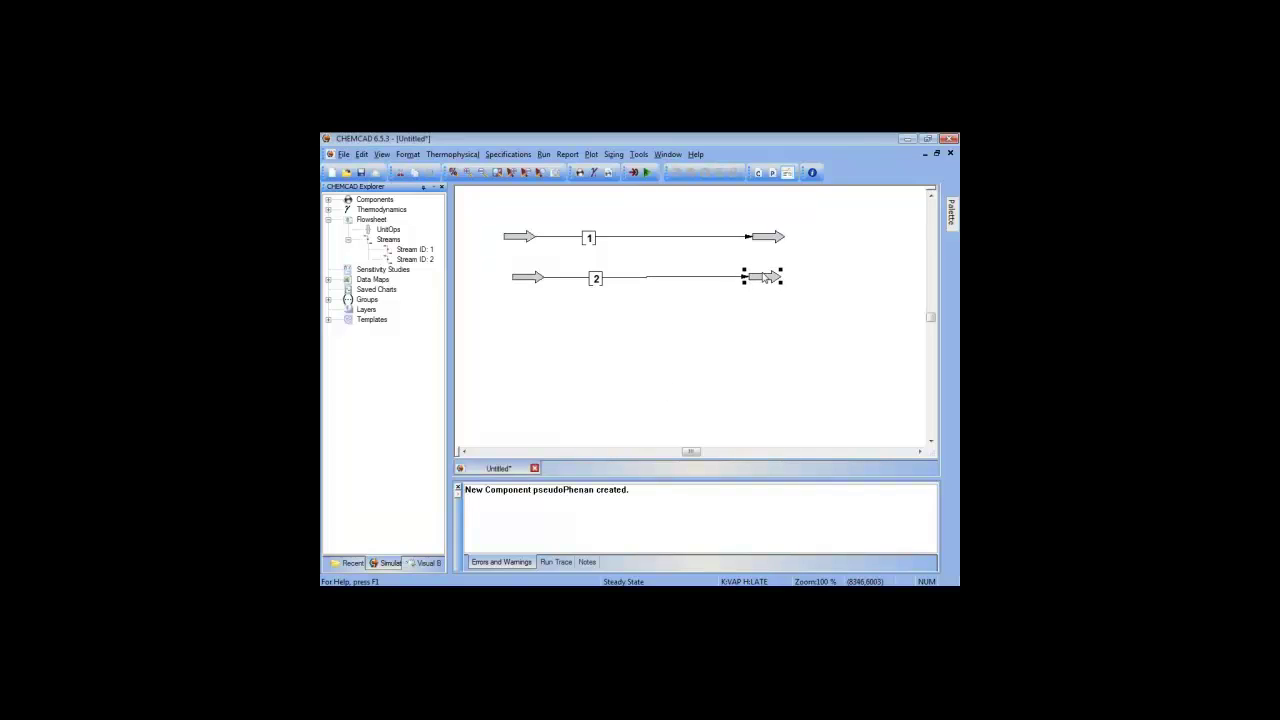
{"action": "left_click", "coordinate": [712, 346]}
{"action": "left_click", "coordinate": [758, 281]}
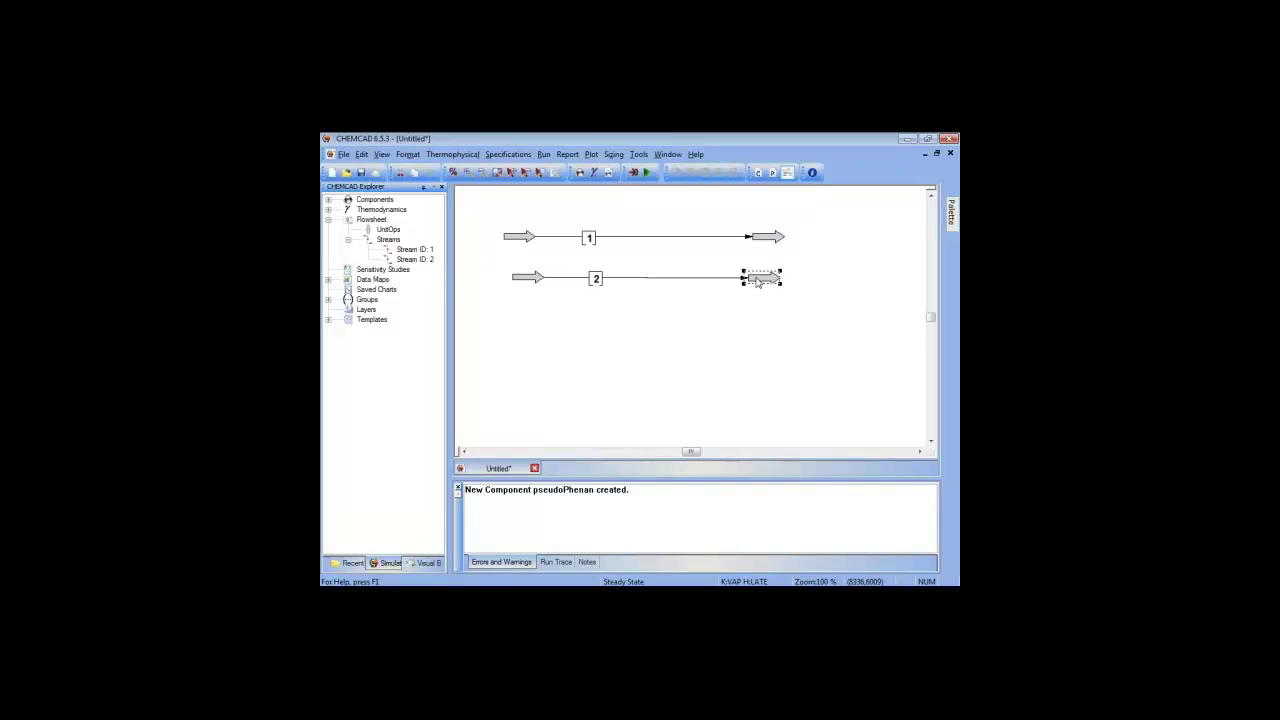
{"action": "left_click_drag", "start_coordinate": [758, 281], "coordinate": [758, 279]}
{"action": "left_click", "coordinate": [724, 298]}
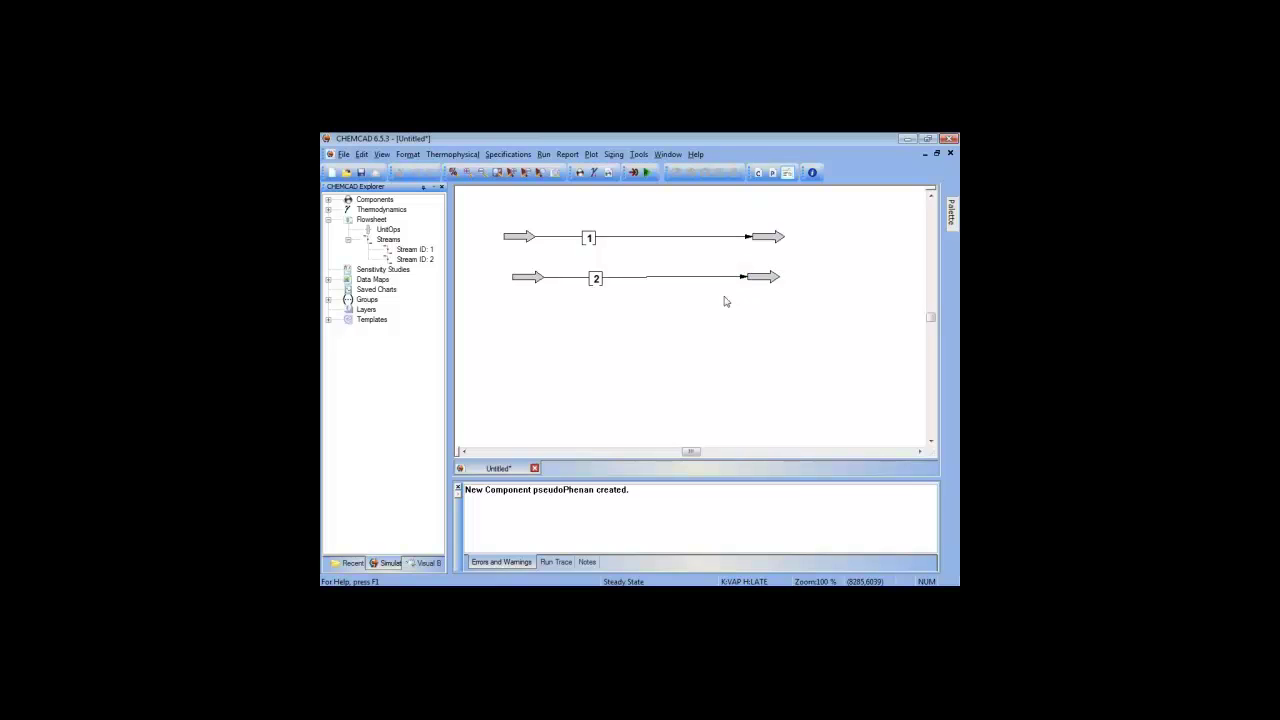
Step: Generate a stream properties report for streams 1 and 2
{"action": "left_click", "coordinate": [567, 155]}
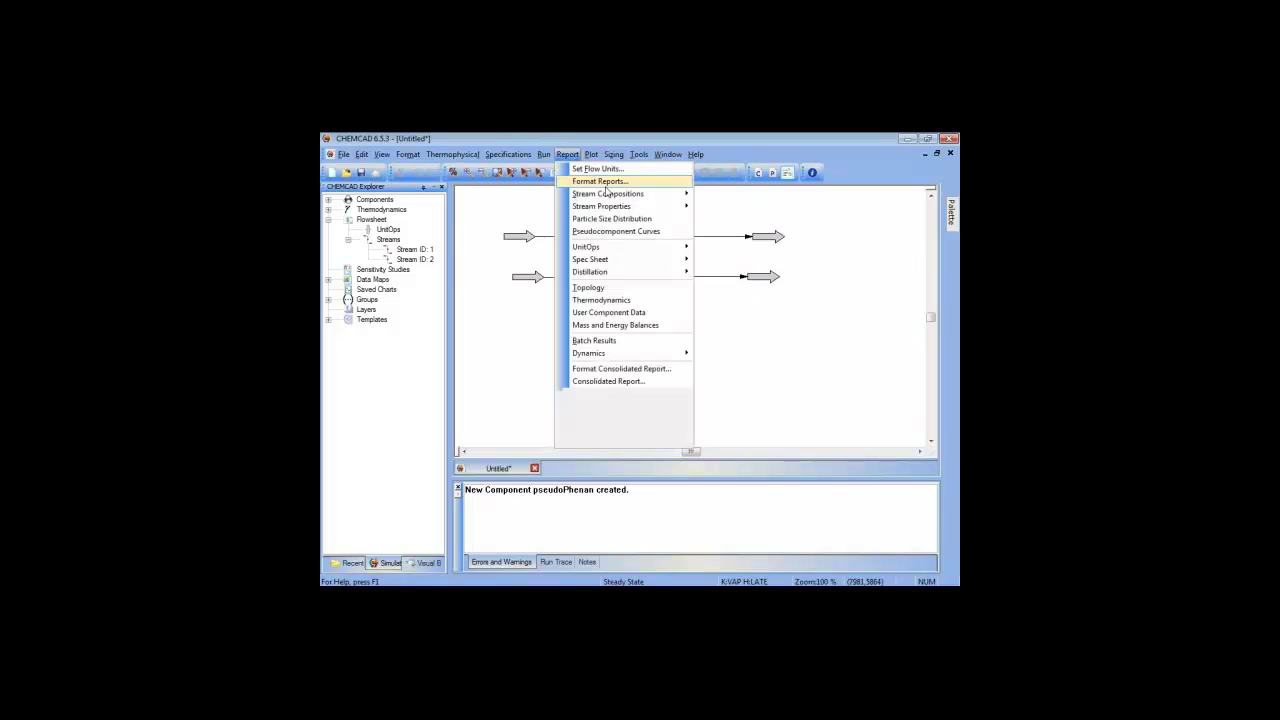
{"action": "mouse_move", "coordinate": [620, 206]}
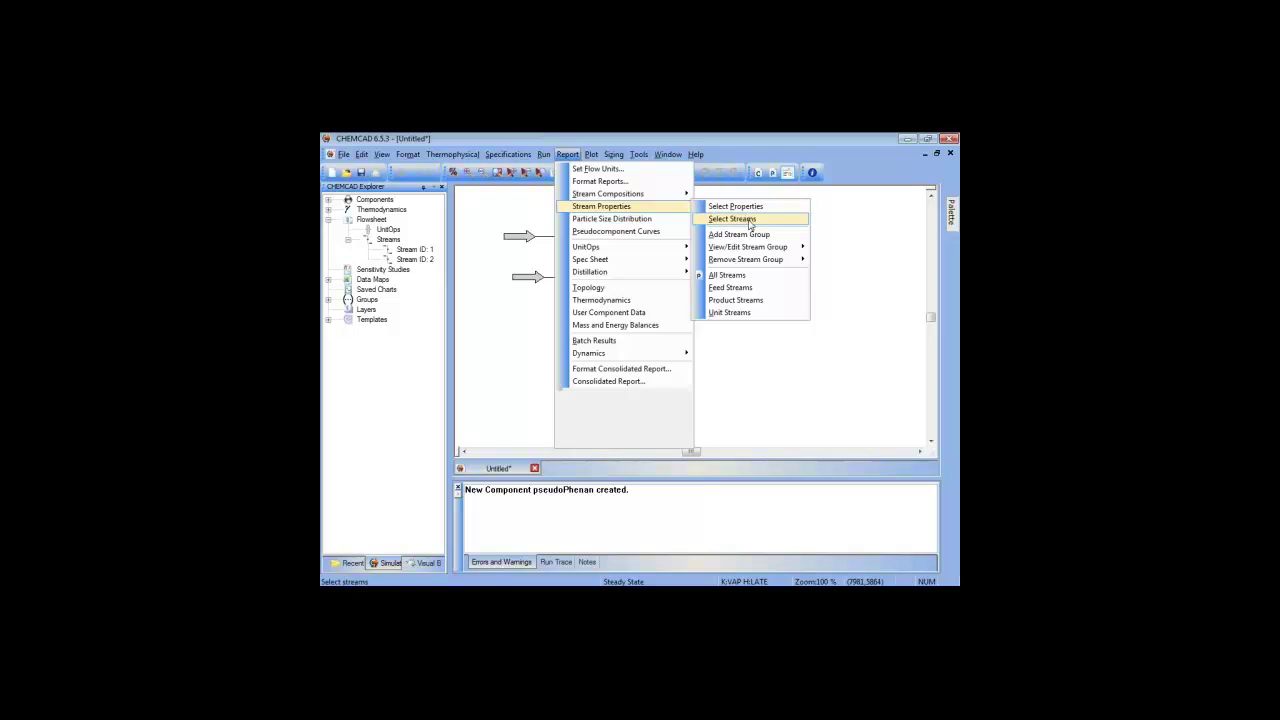
{"action": "left_click", "coordinate": [749, 220]}
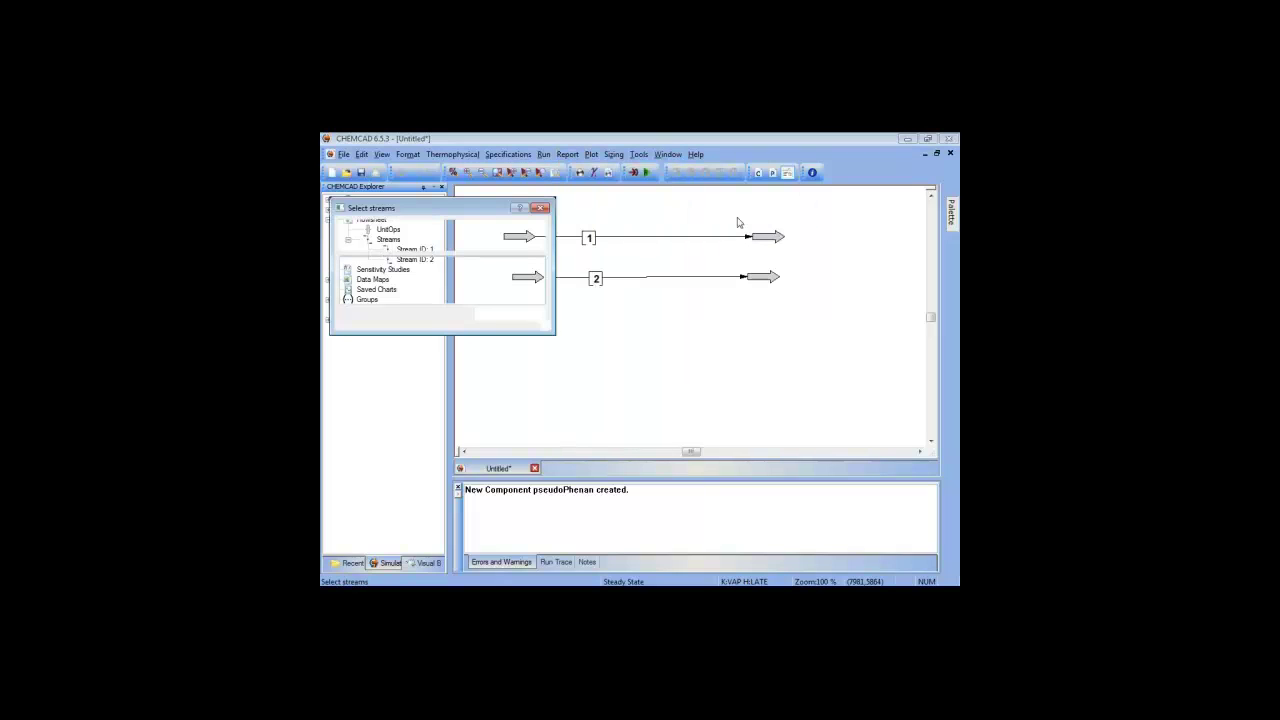
{"action": "left_click", "coordinate": [587, 238]}
{"action": "left_click", "coordinate": [637, 278]}
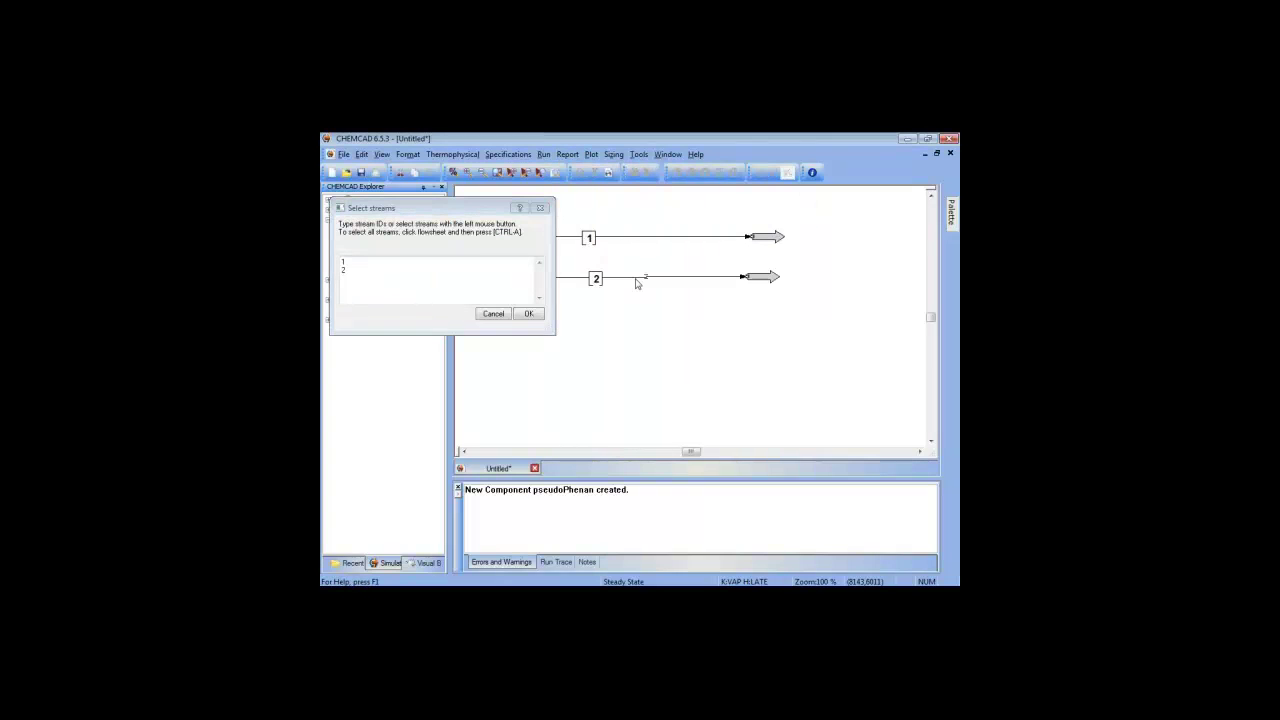
{"action": "left_click", "coordinate": [522, 315]}
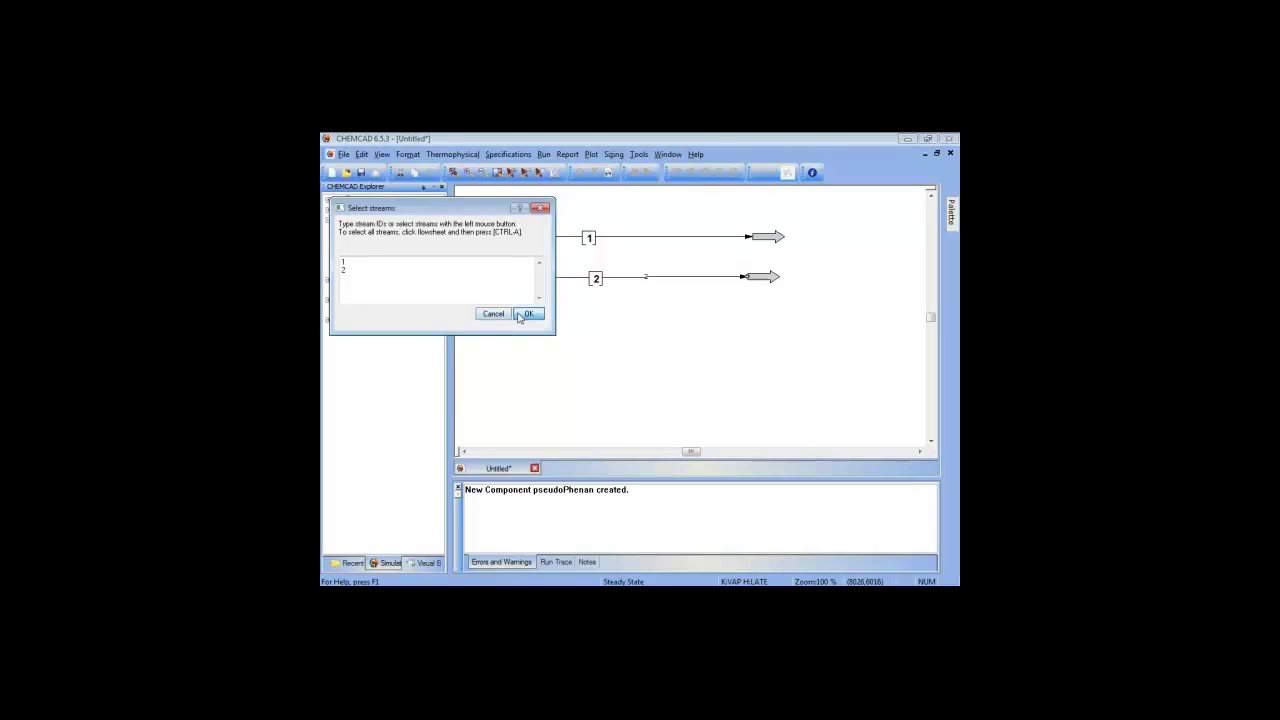
Step: Compare the actual densities of streams 1 and 2 in the properties report and close the report
{"action": "left_click_drag", "start_coordinate": [627, 391], "coordinate": [698, 392]}
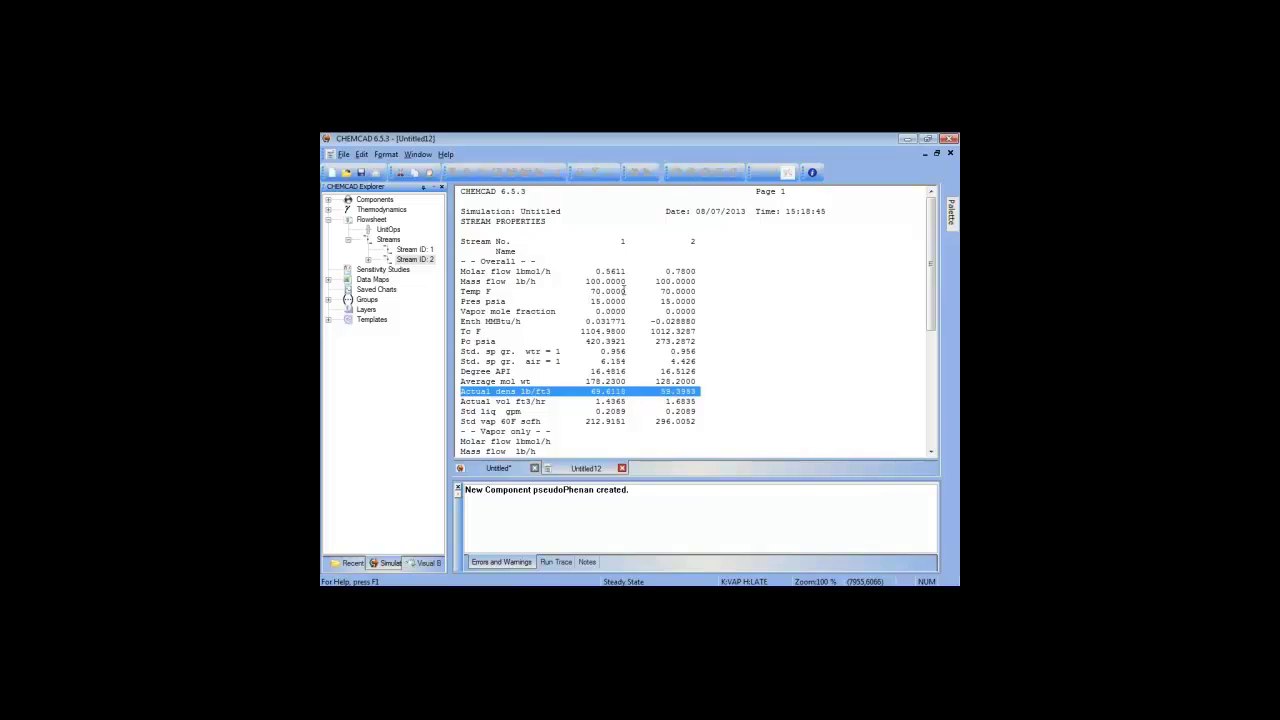
{"action": "left_click", "coordinate": [687, 394]}
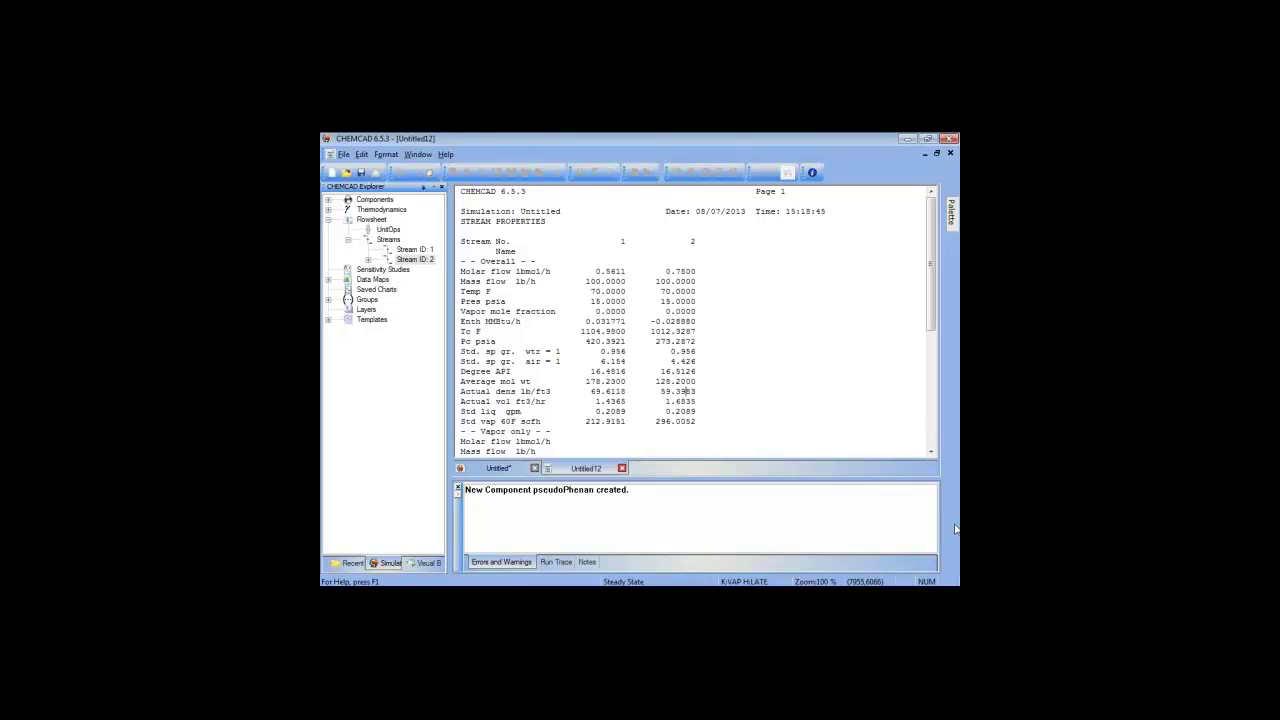
{"action": "left_click", "coordinate": [734, 337]}
{"action": "left_click", "coordinate": [622, 468]}
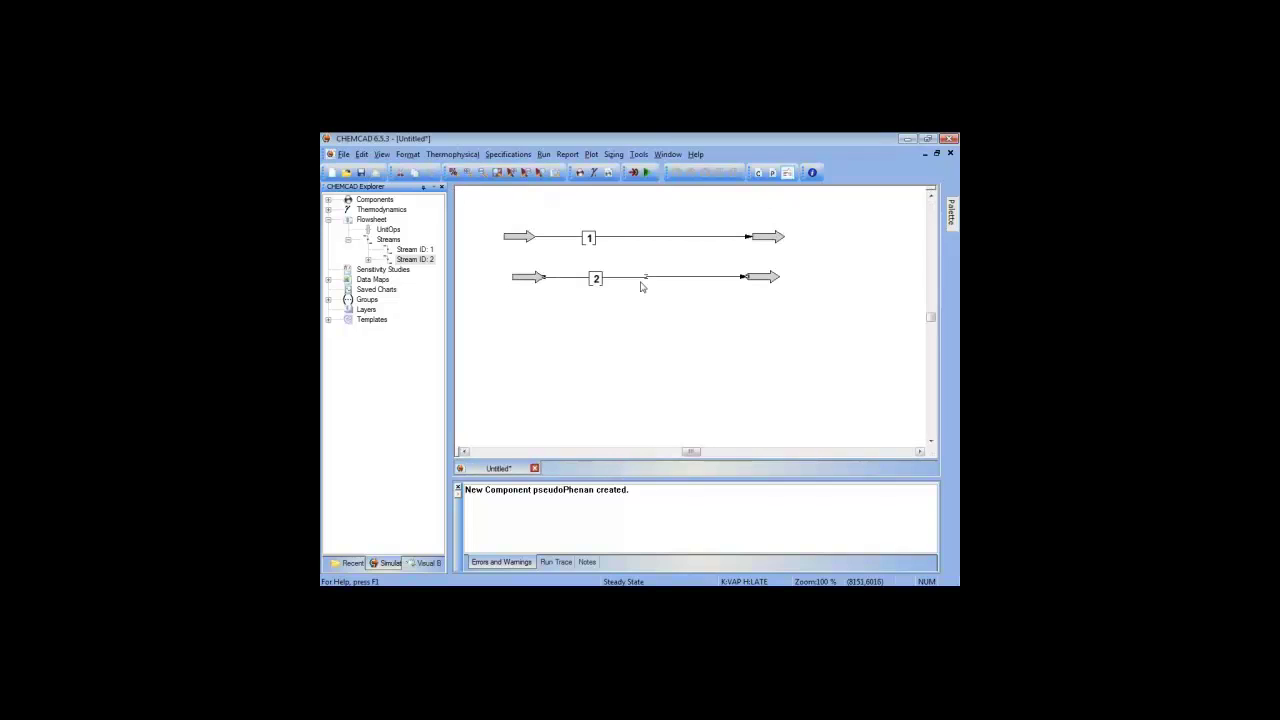
Step: Start a new database component named jobPhenanth with the Joback group contribution correlation
{"action": "left_click", "coordinate": [473, 154]}
{"action": "mouse_move", "coordinate": [482, 172]}
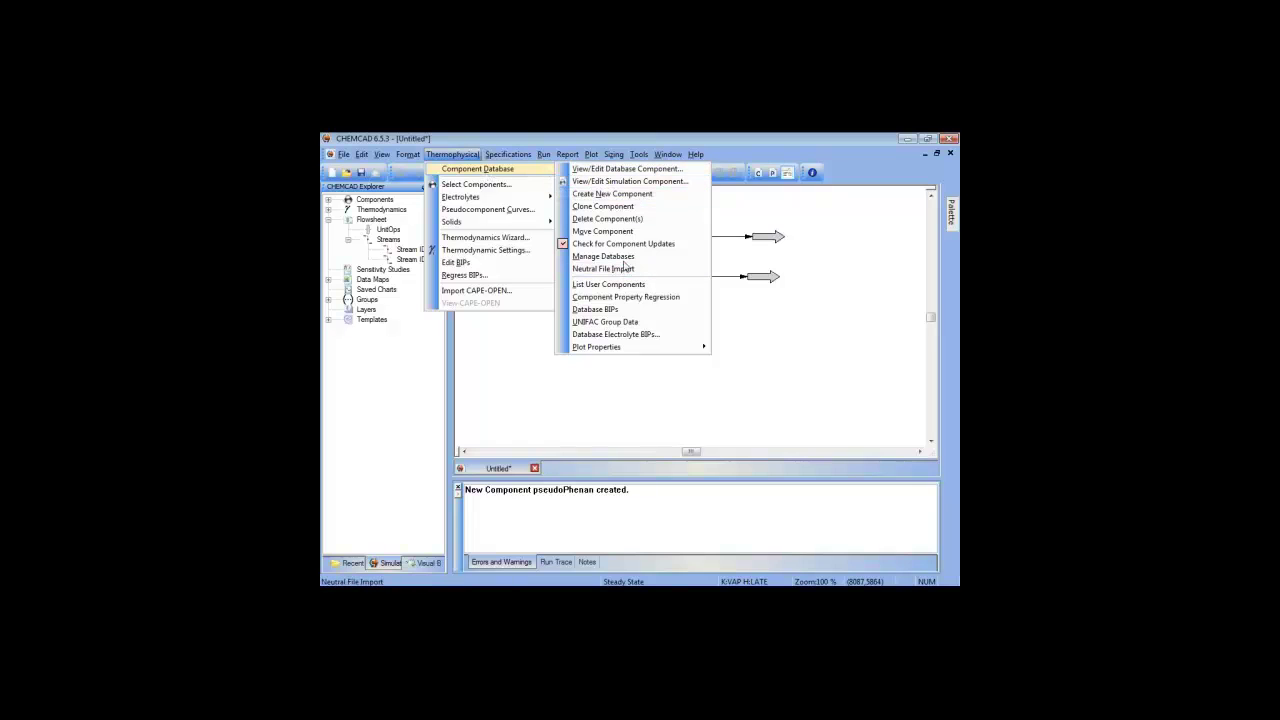
{"action": "left_click", "coordinate": [613, 193]}
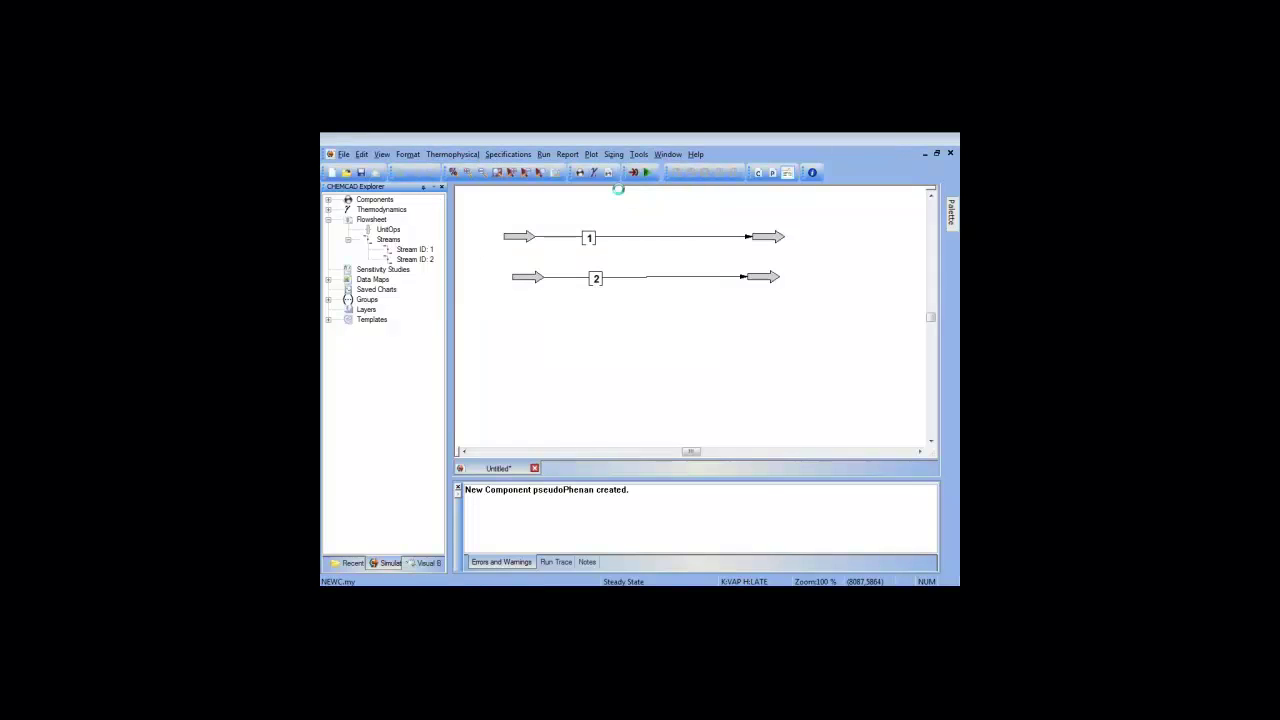
{"action": "left_click", "coordinate": [606, 412]}
{"action": "left_click", "coordinate": [672, 289]}
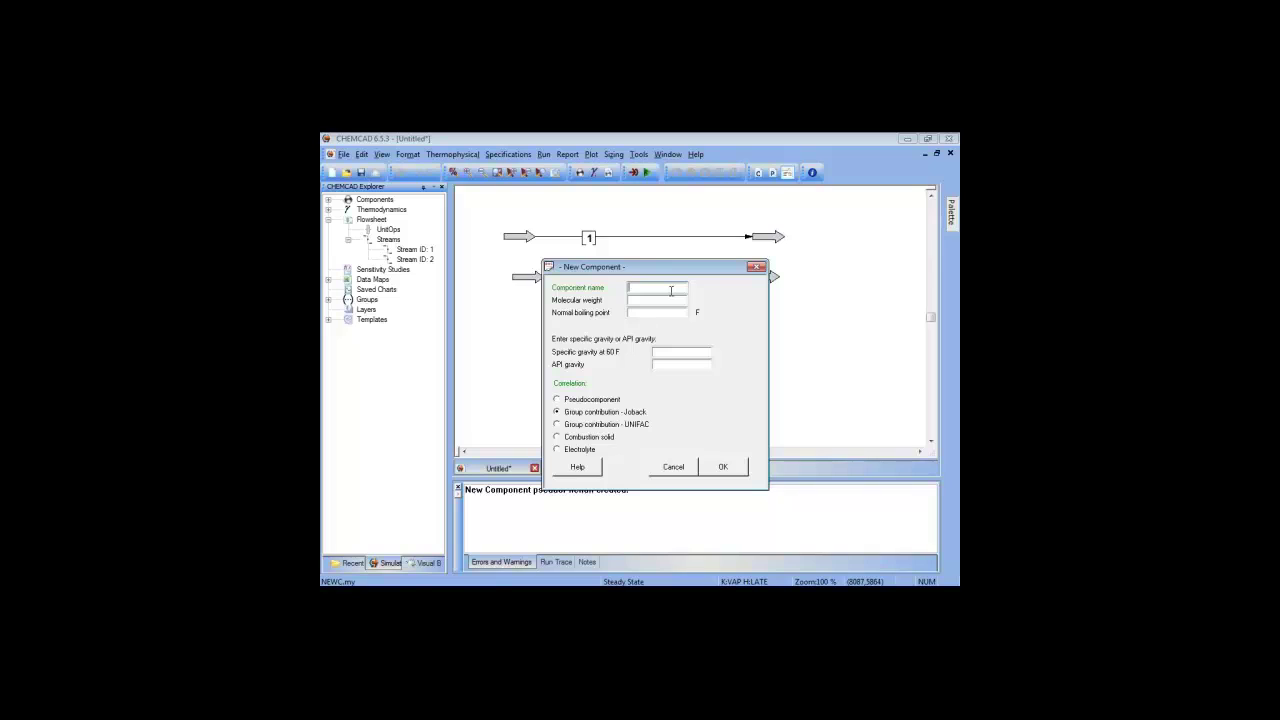
{"action": "type", "text": "jobPhenanth"}
{"action": "left_click", "coordinate": [595, 425]}
{"action": "left_click", "coordinate": [629, 412]}
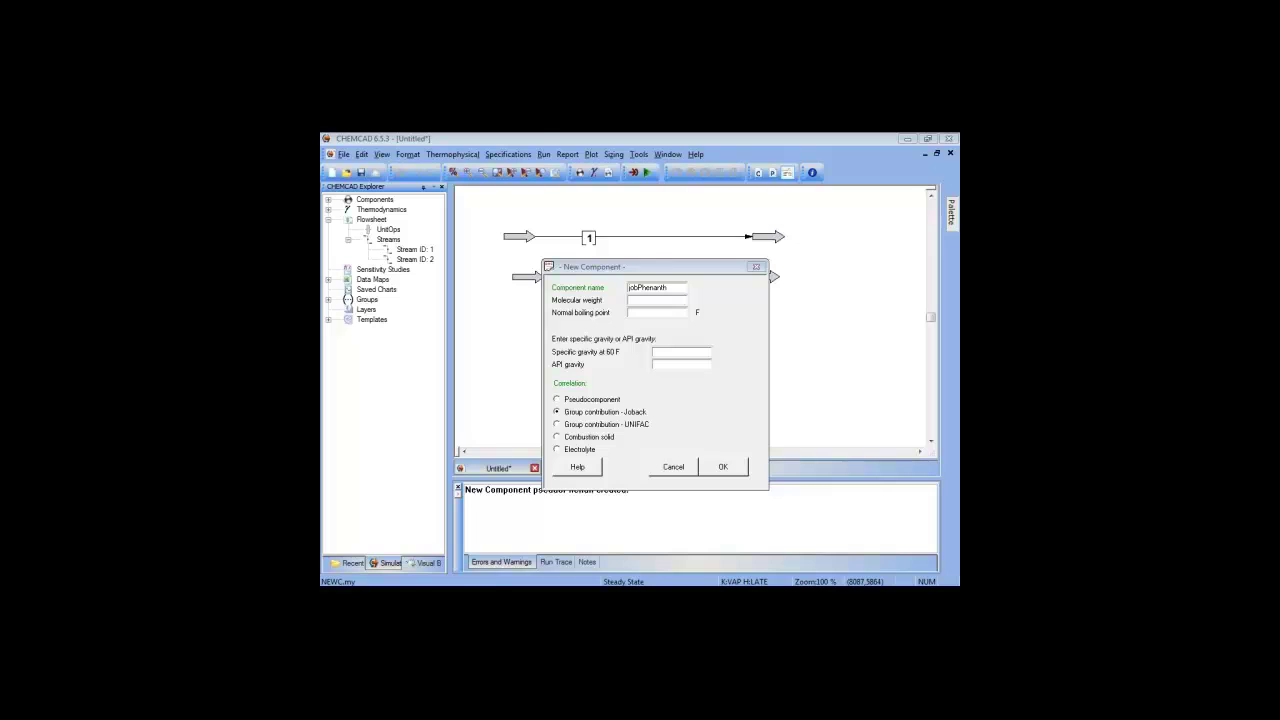
Step: Switch to the NIST WebBook Phenanthrene page, highlight the hydrogen-bearing outer ring carbons on the structure and clear the marks
{"action": "key", "text": "alt+Tab"}
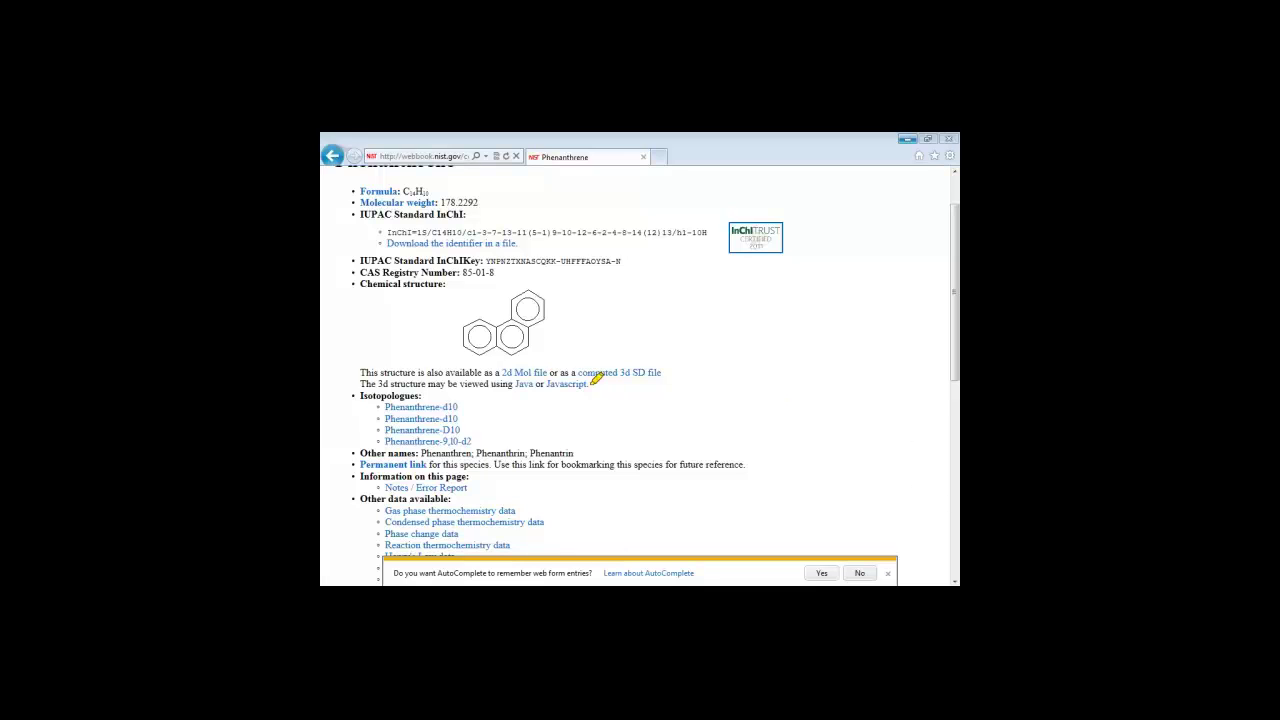
{"action": "mouse_move", "coordinate": [522, 276]}
{"action": "left_mouse_down"}
{"action": "mouse_move", "coordinate": [524, 296]}
{"action": "mouse_move", "coordinate": [553, 288]}
{"action": "mouse_move", "coordinate": [558, 318]}
{"action": "mouse_move", "coordinate": [516, 352]}
{"action": "mouse_move", "coordinate": [466, 342]}
{"action": "mouse_move", "coordinate": [462, 326]}
{"action": "mouse_move", "coordinate": [478, 318]}
{"action": "left_mouse_up"}
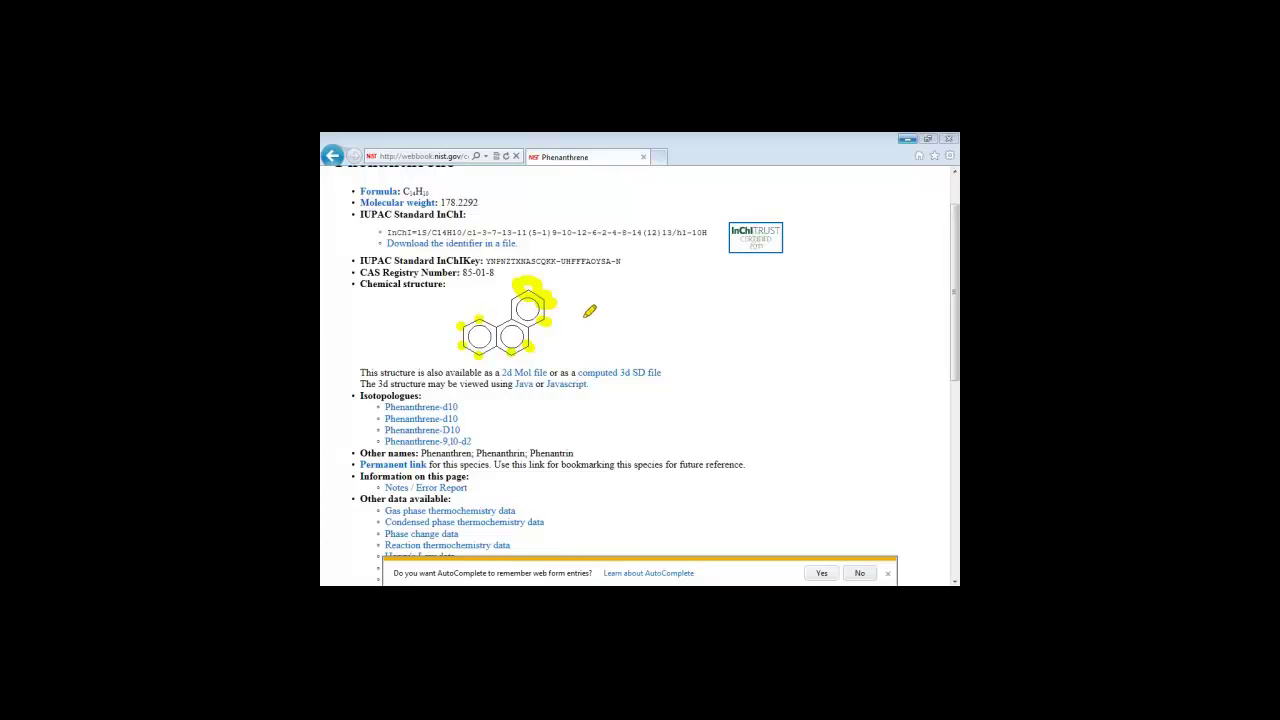
{"action": "left_click", "coordinate": [953, 512]}
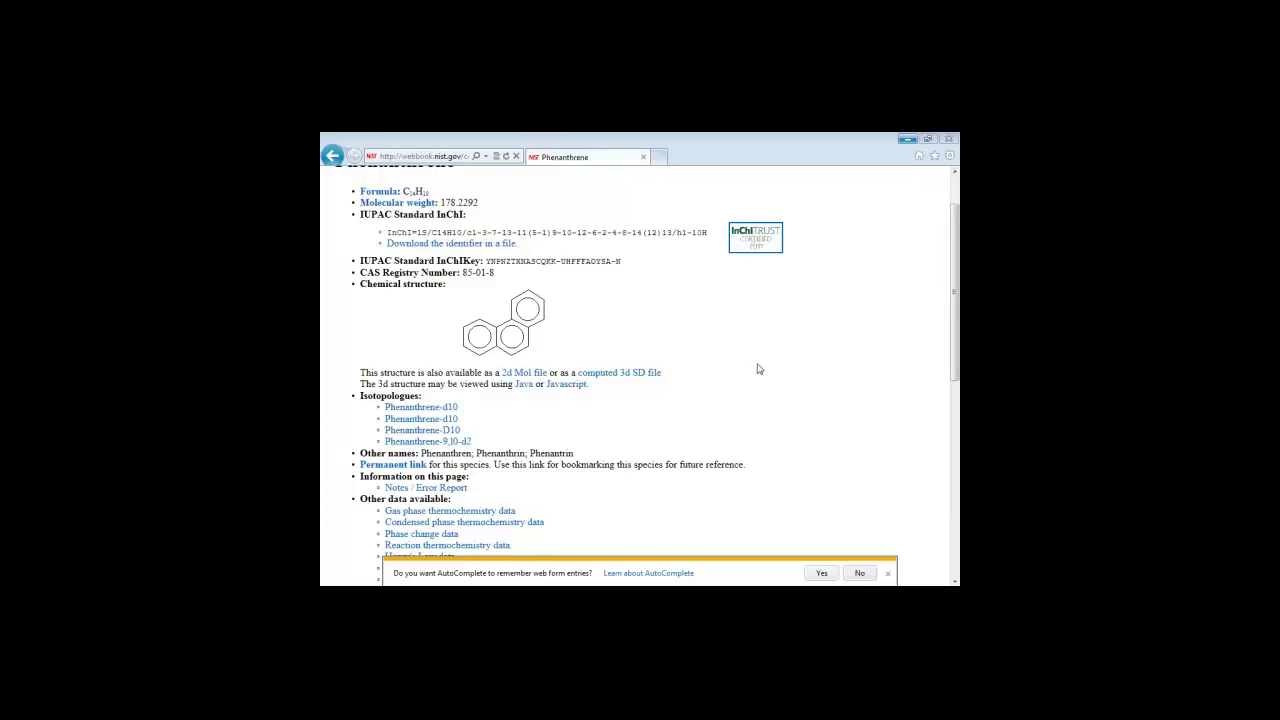
{"action": "mouse_move", "coordinate": [529, 287]}
{"action": "left_mouse_down"}
{"action": "mouse_move", "coordinate": [549, 300]}
{"action": "mouse_move", "coordinate": [549, 322]}
{"action": "mouse_move", "coordinate": [512, 298]}
{"action": "left_mouse_up"}
{"action": "left_click", "coordinate": [511, 297]}
{"action": "left_click", "coordinate": [531, 345]}
{"action": "left_click", "coordinate": [511, 356]}
{"action": "left_click", "coordinate": [479, 355]}
{"action": "left_click", "coordinate": [462, 326]}
{"action": "left_click", "coordinate": [461, 348]}
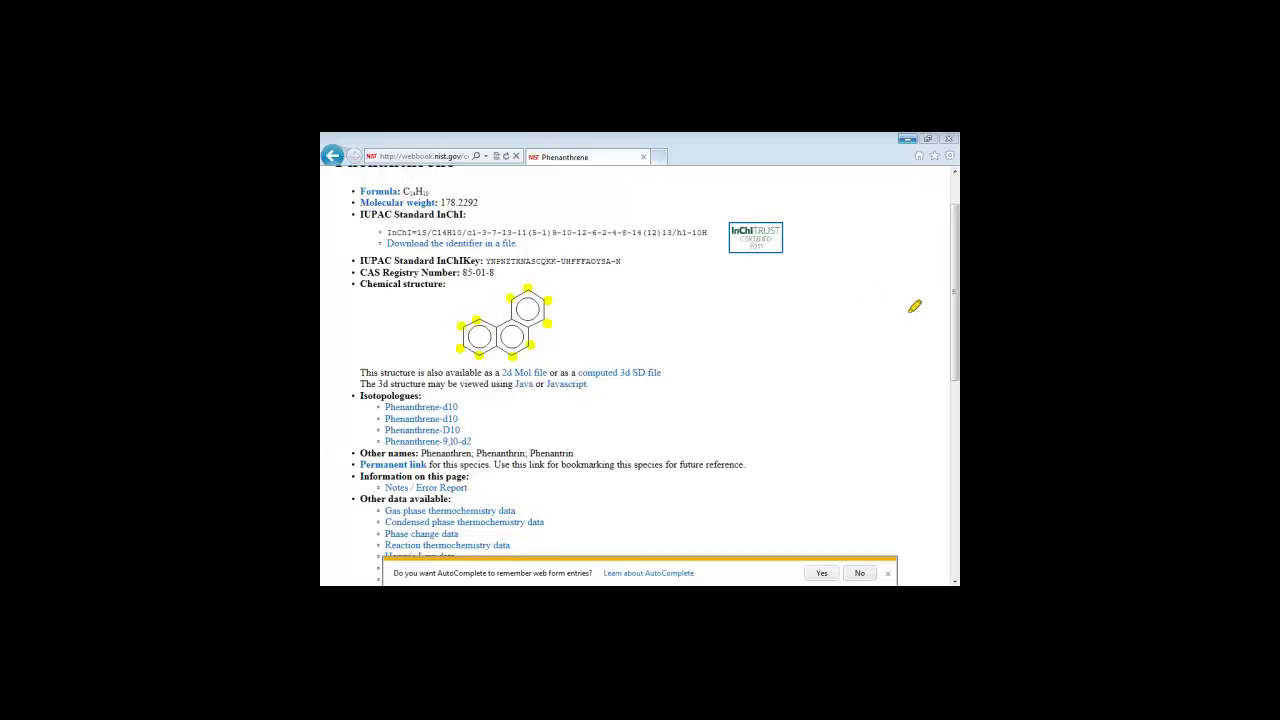
{"action": "key", "text": "Escape"}
Step: Circle the carbons shared between the fused rings in blue on the Phenanthrene structure and clear the drawing
{"action": "key", "text": "ctrl+2"}
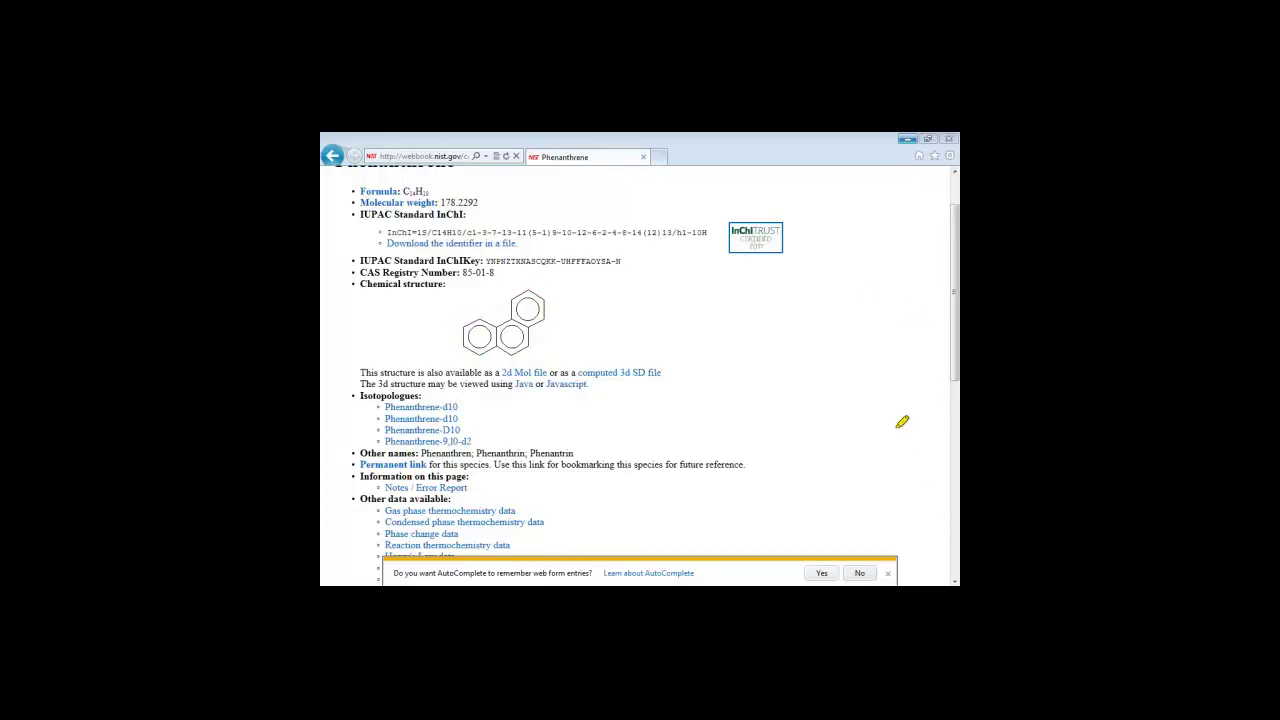
{"action": "mouse_move", "coordinate": [524, 318]}
{"action": "left_mouse_down"}
{"action": "mouse_move", "coordinate": [504, 312]}
{"action": "mouse_move", "coordinate": [542, 322]}
{"action": "mouse_move", "coordinate": [496, 345]}
{"action": "mouse_move", "coordinate": [506, 318]}
{"action": "mouse_move", "coordinate": [492, 332]}
{"action": "mouse_move", "coordinate": [512, 326]}
{"action": "left_mouse_up"}
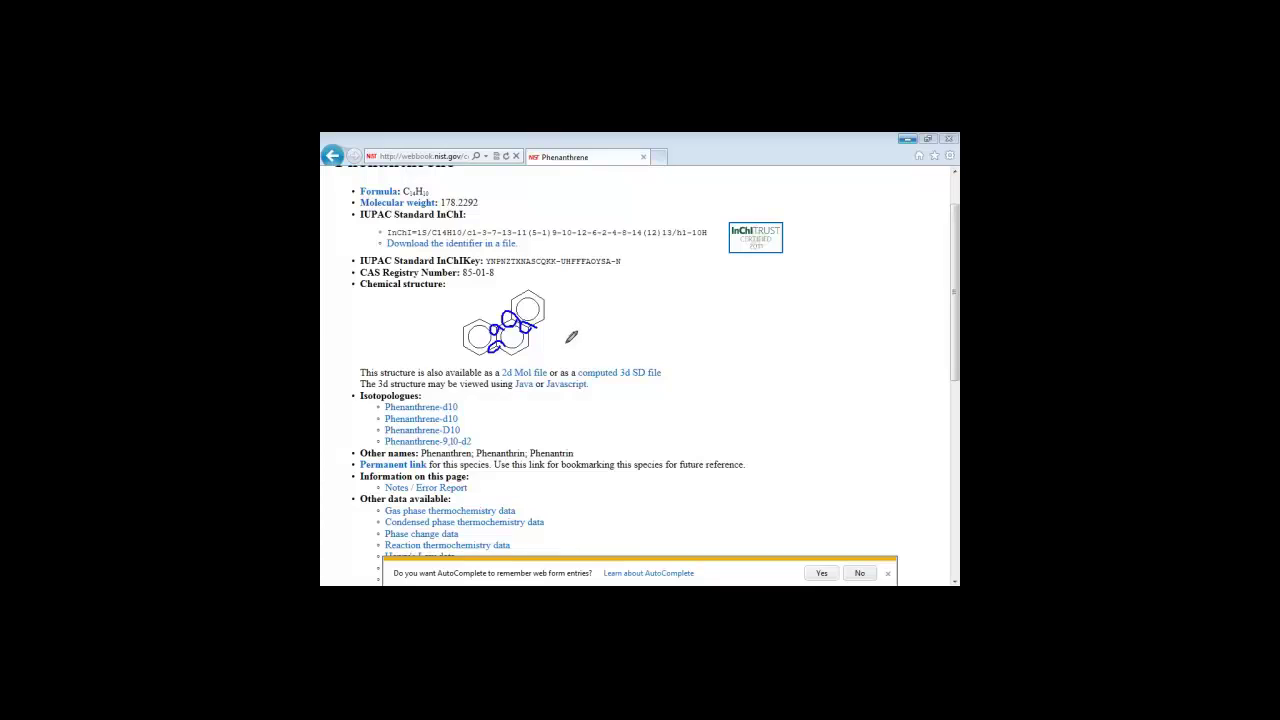
{"action": "mouse_move", "coordinate": [541, 291]}
{"action": "left_mouse_down"}
{"action": "mouse_move", "coordinate": [522, 276]}
{"action": "mouse_move", "coordinate": [536, 302]}
{"action": "mouse_move", "coordinate": [522, 290]}
{"action": "left_mouse_up"}
{"action": "key", "text": "Escape"}
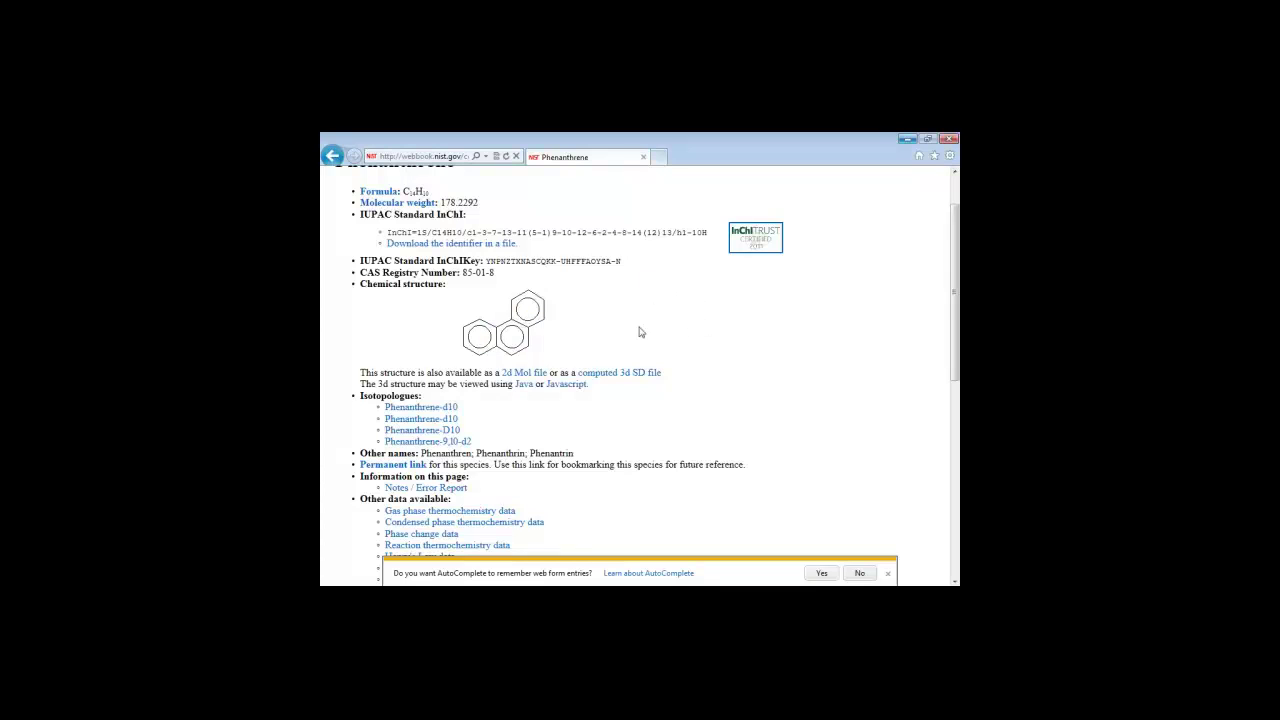
Step: Return to CHEMCAD, set the new component's specific gravity at 60 F to 0.956 and confirm its definition
{"action": "left_click", "coordinate": [907, 145]}
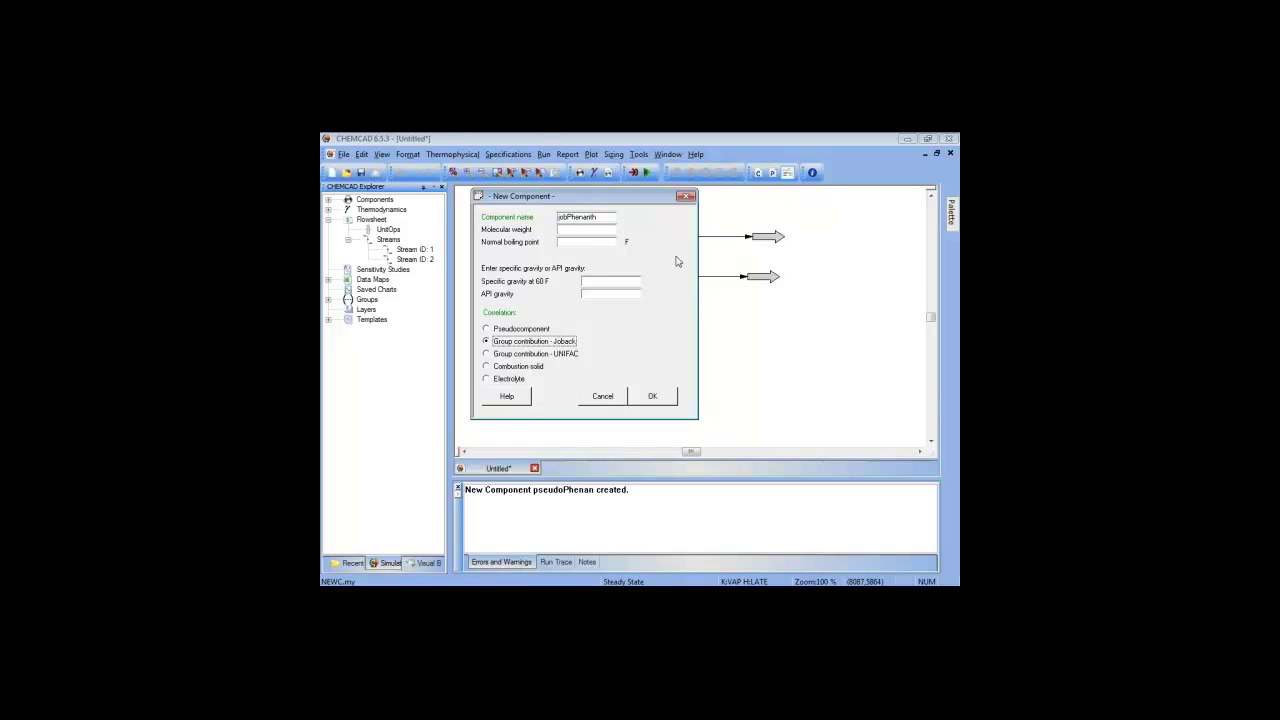
{"action": "left_click_drag", "start_coordinate": [651, 199], "coordinate": [654, 207]}
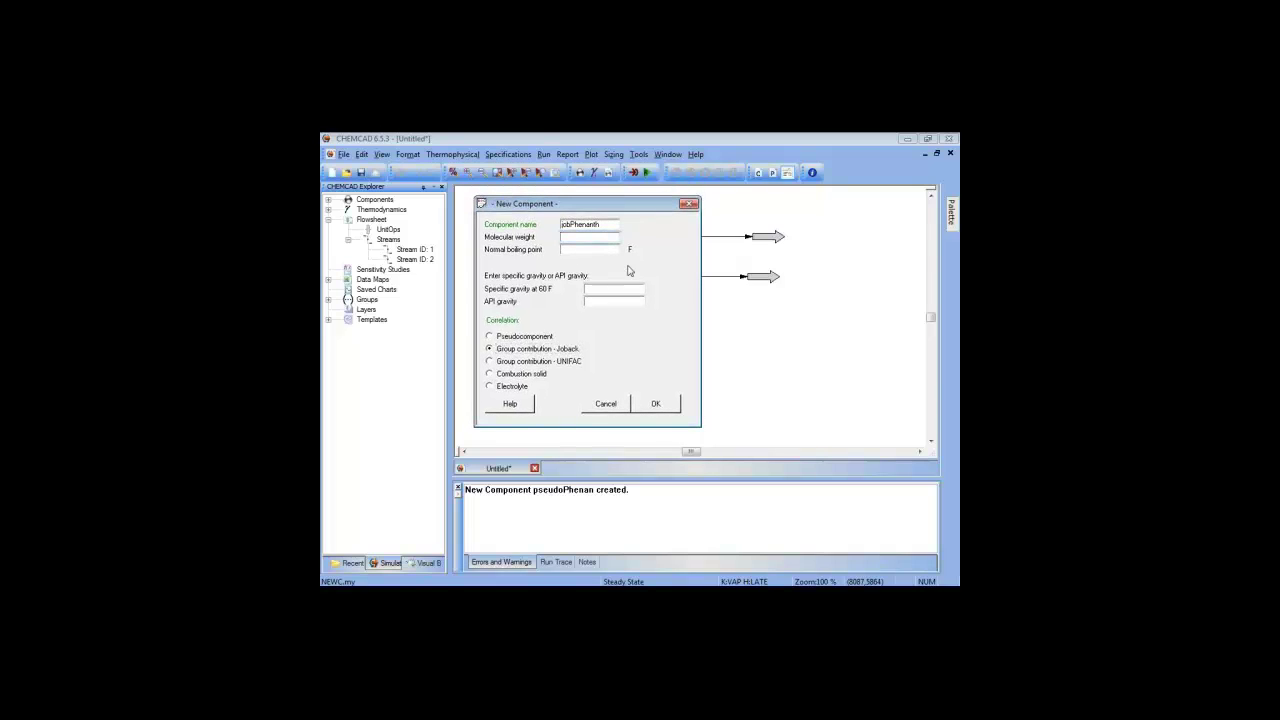
{"action": "left_click", "coordinate": [606, 289]}
{"action": "type", "text": "0.956"}
{"action": "left_click", "coordinate": [607, 249]}
{"action": "left_click", "coordinate": [656, 400]}
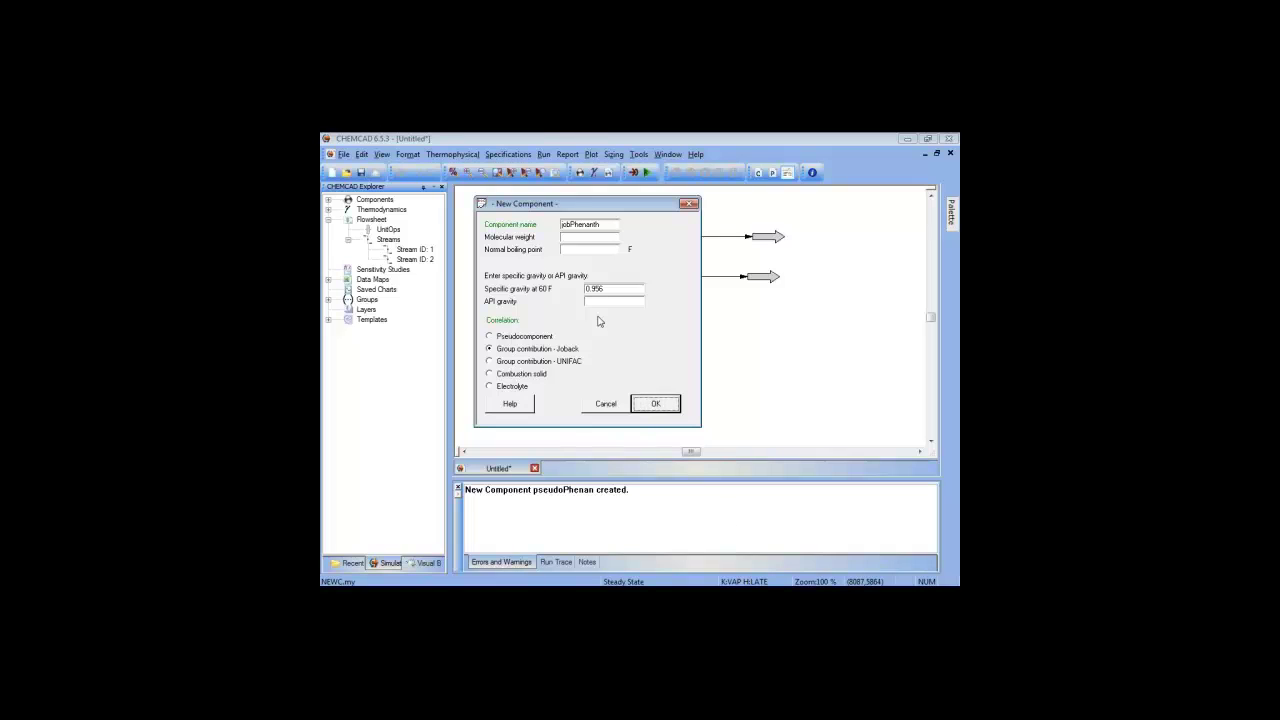
{"action": "left_click", "coordinate": [656, 404]}
{"action": "left_click", "coordinate": [677, 405]}
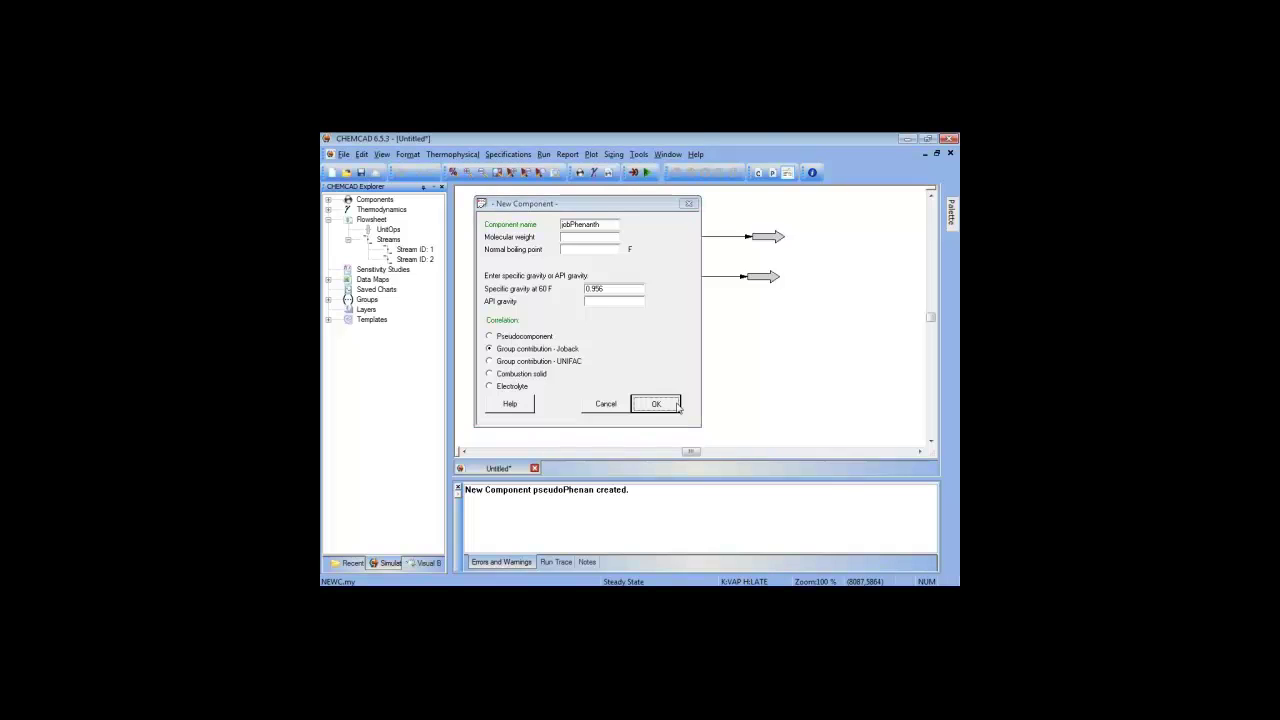
Step: Reposition the group assignments dialog and enter 4 for the ring hydrocarbon =CH- group
{"action": "left_click_drag", "start_coordinate": [641, 221], "coordinate": [567, 175]}
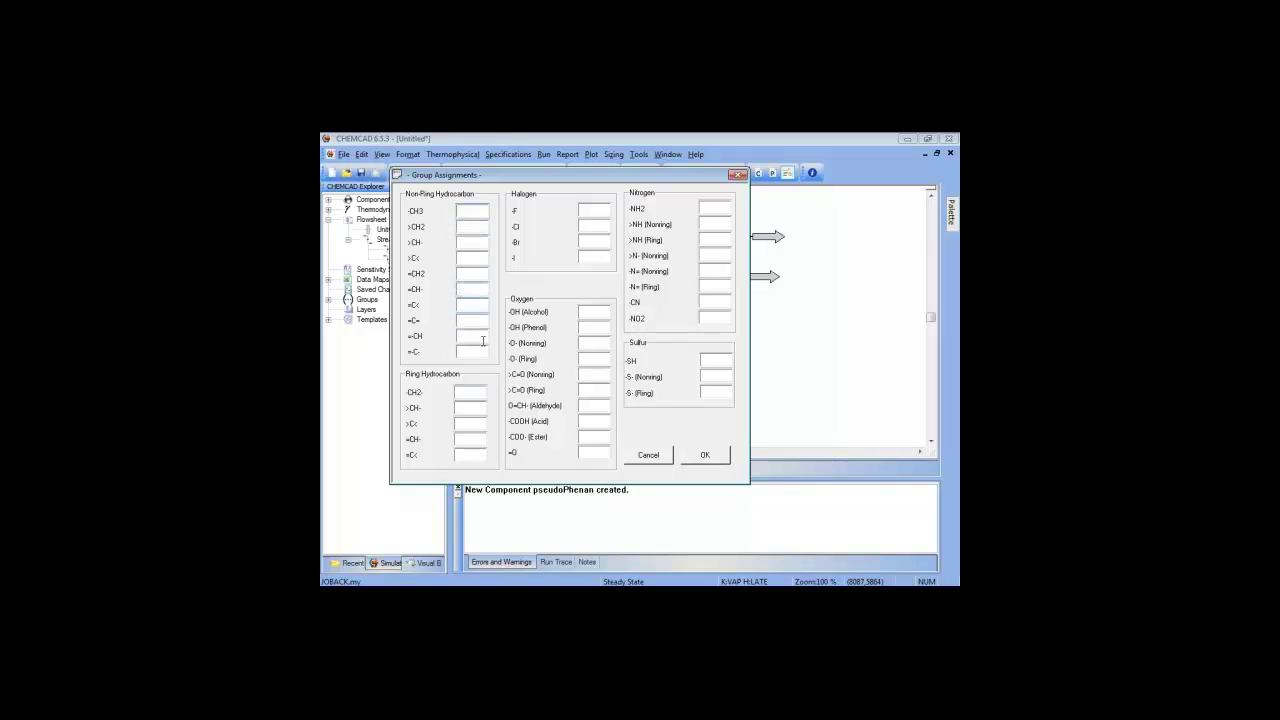
{"action": "left_click", "coordinate": [477, 437]}
{"action": "type", "text": "4"}
Step: Switch to the NIST Phenanthrene page, circle the four ring-junction carbons in blue on the structure and clear the marks
{"action": "left_click", "coordinate": [527, 155]}
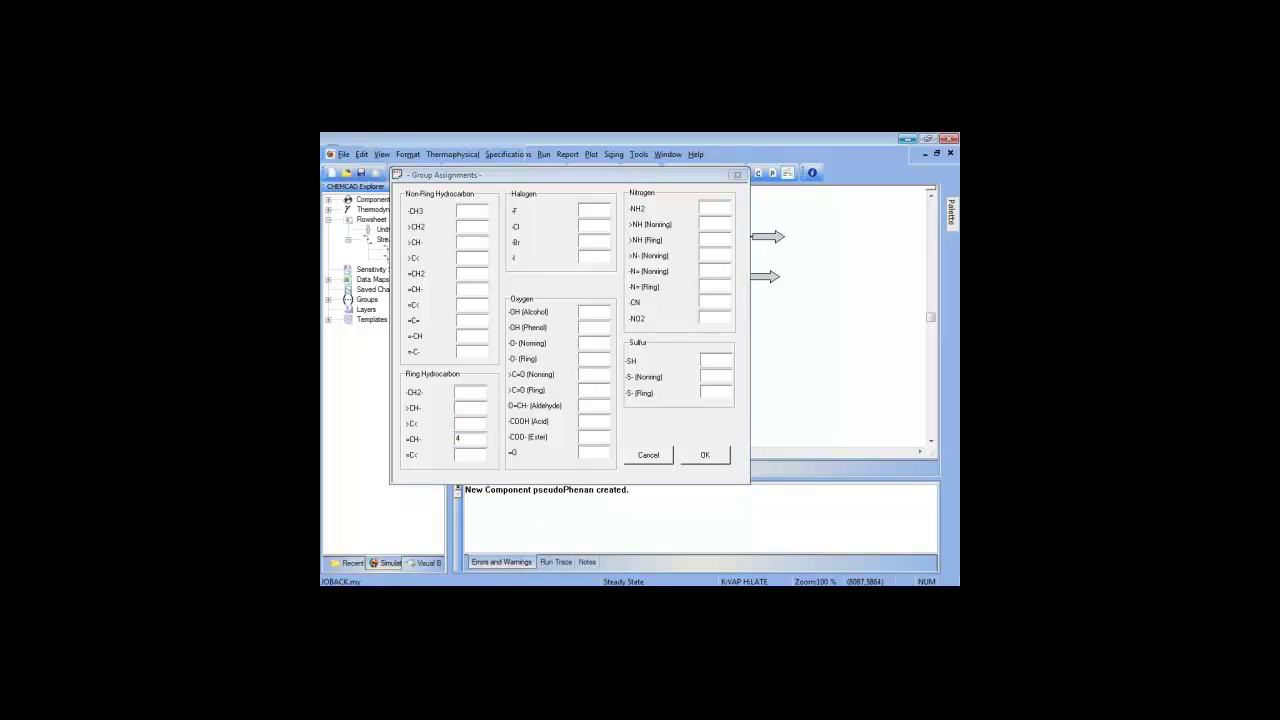
{"action": "key", "text": "alt+Tab"}
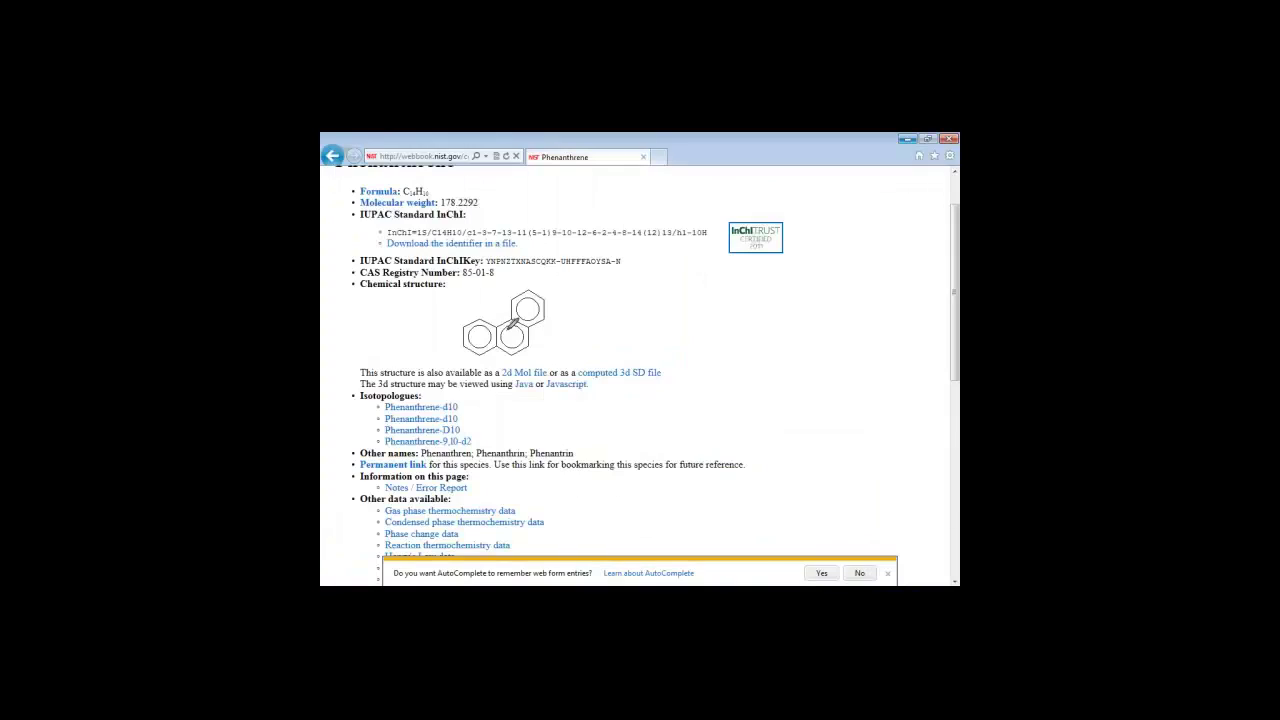
{"action": "mouse_move", "coordinate": [500, 324]}
{"action": "left_mouse_down"}
{"action": "mouse_move", "coordinate": [497, 345]}
{"action": "mouse_move", "coordinate": [512, 314]}
{"action": "mouse_move", "coordinate": [528, 324]}
{"action": "left_mouse_up"}
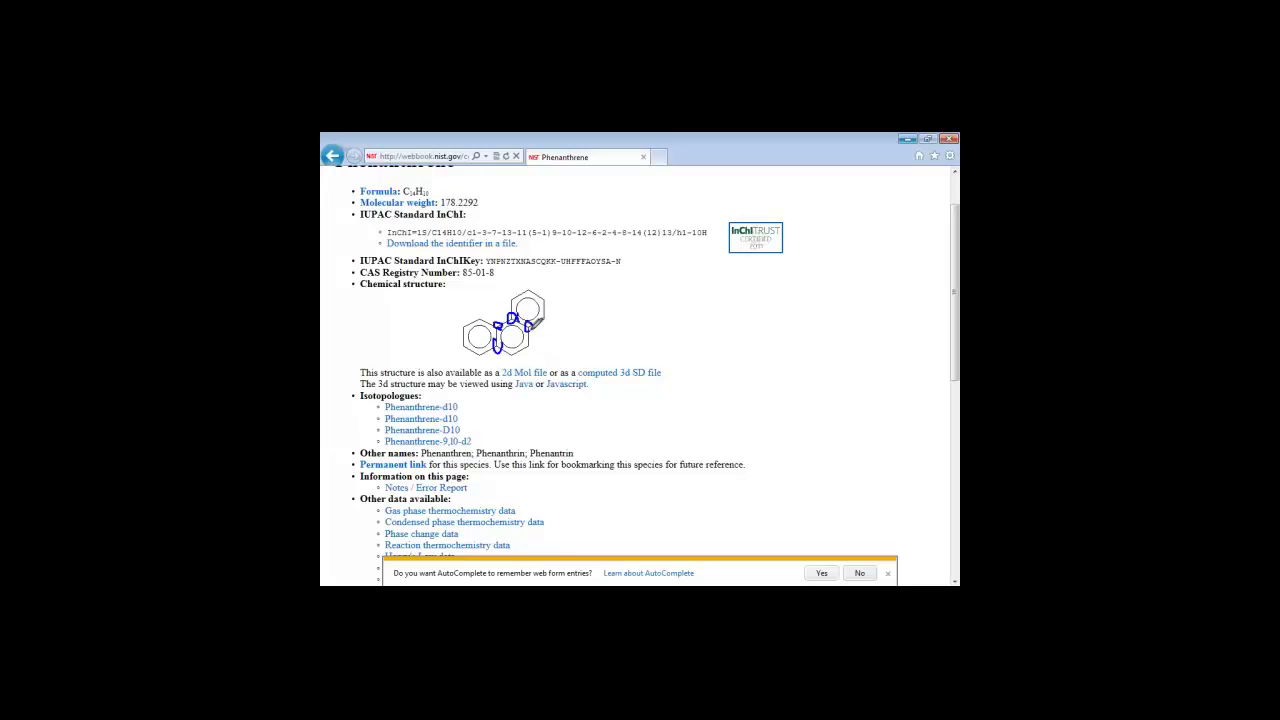
{"action": "left_click", "coordinate": [918, 488]}
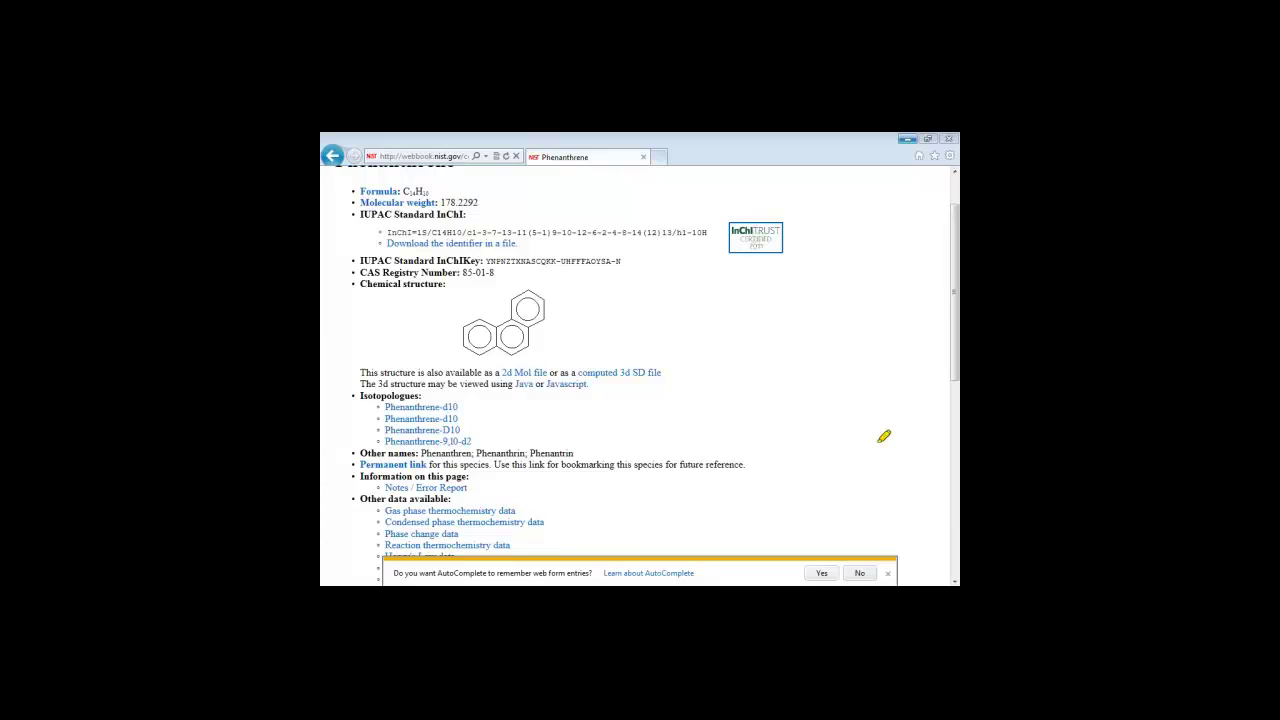
Step: Mark the hydrogen-bearing carbons around all three rings in yellow on the Phenanthrene structure and clear the highlights
{"action": "left_click", "coordinate": [528, 290]}
{"action": "left_click", "coordinate": [545, 299]}
{"action": "left_click", "coordinate": [544, 320]}
{"action": "left_click", "coordinate": [526, 345]}
{"action": "left_click", "coordinate": [508, 356]}
{"action": "left_click", "coordinate": [478, 356]}
{"action": "left_click", "coordinate": [462, 346]}
{"action": "left_click", "coordinate": [461, 325]}
{"action": "left_click", "coordinate": [478, 318]}
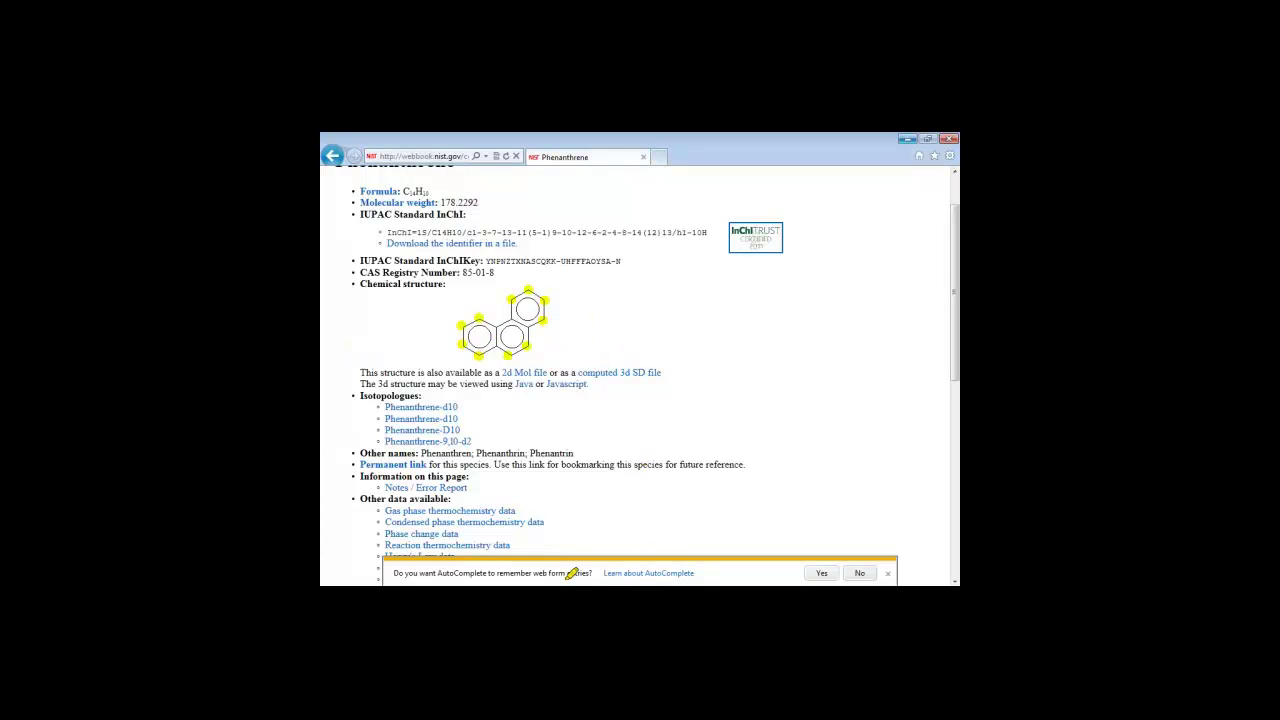
{"action": "key", "text": "Escape"}
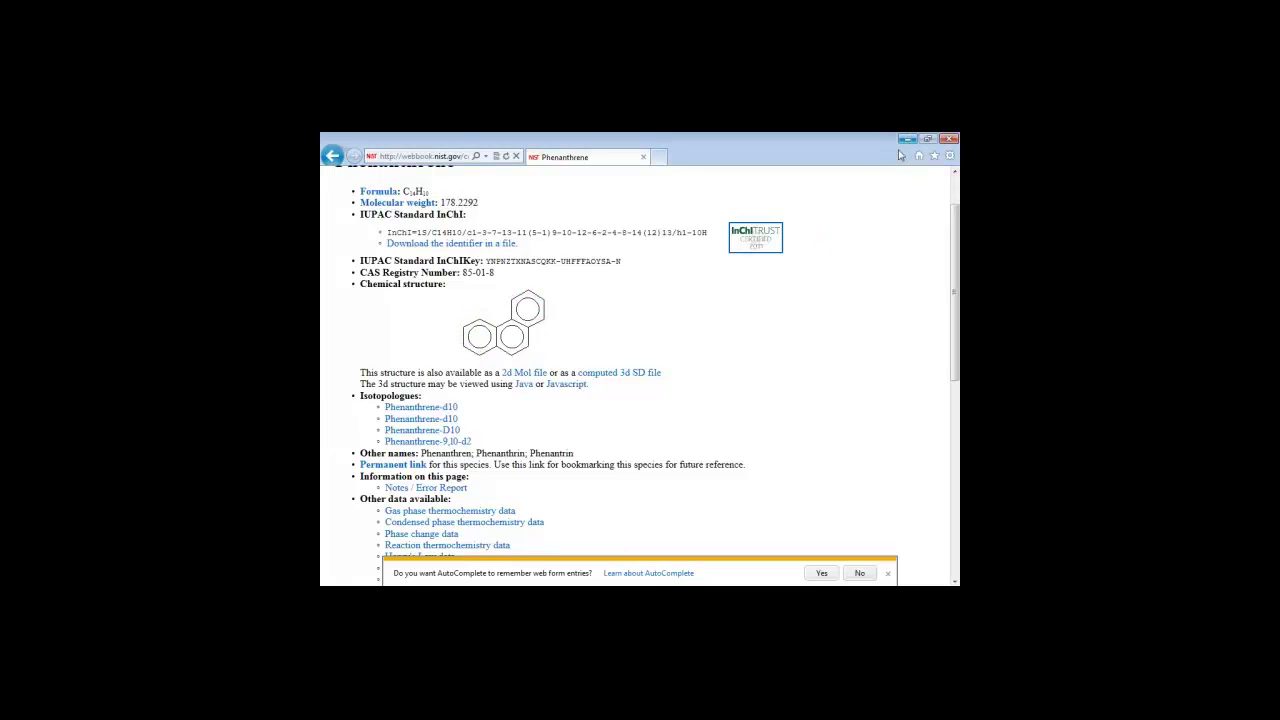
Step: Return to CHEMCAD, complete the count for the ring hydrocarbon =C< group and confirm the group assignments for jobPhenanth
{"action": "left_click", "coordinate": [908, 140]}
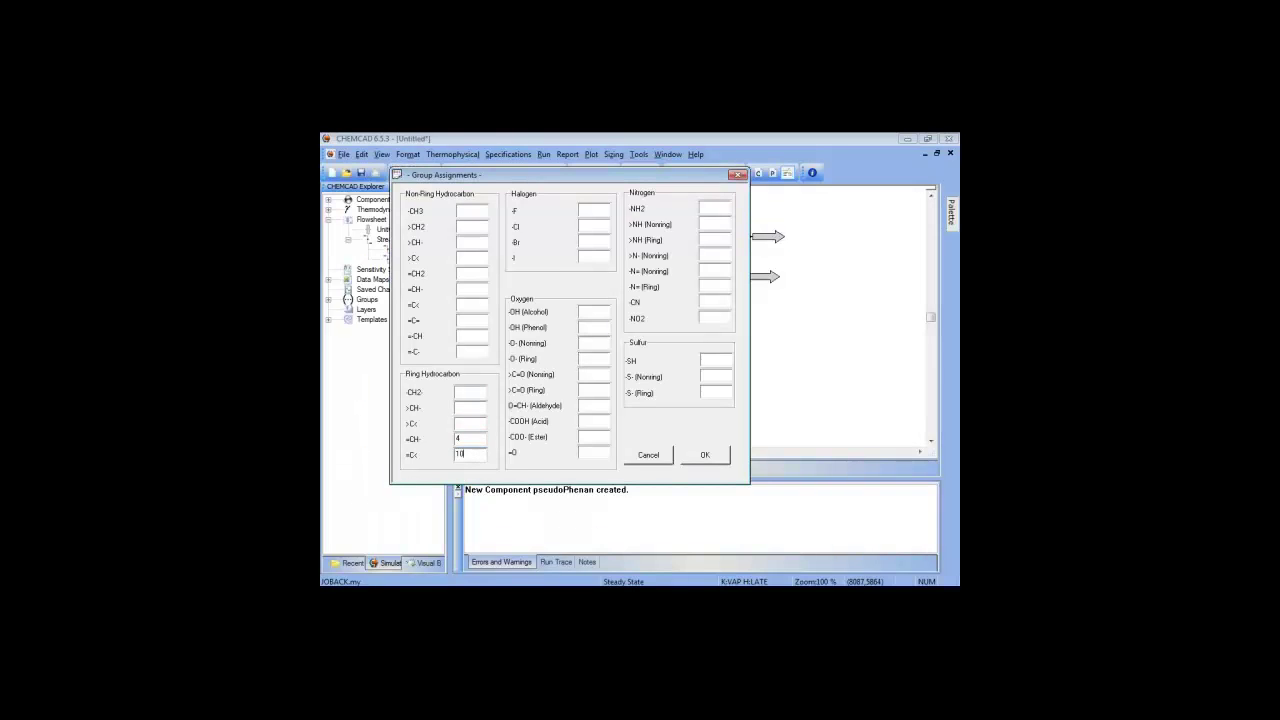
{"action": "double_click", "coordinate": [470, 454]}
{"action": "left_click", "coordinate": [705, 455]}
{"action": "left_click", "coordinate": [705, 453]}
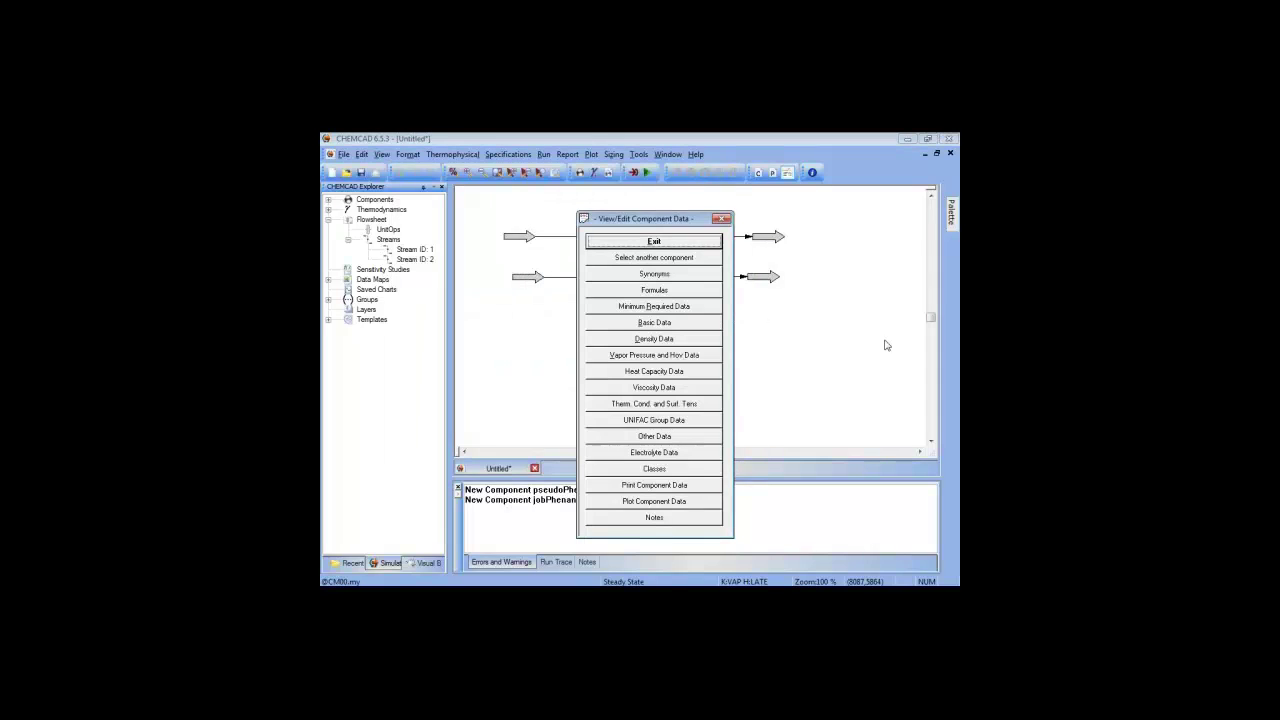
Step: Review the formulas and the minimum required data of jobPhenanth without changing anything
{"action": "left_click", "coordinate": [692, 291]}
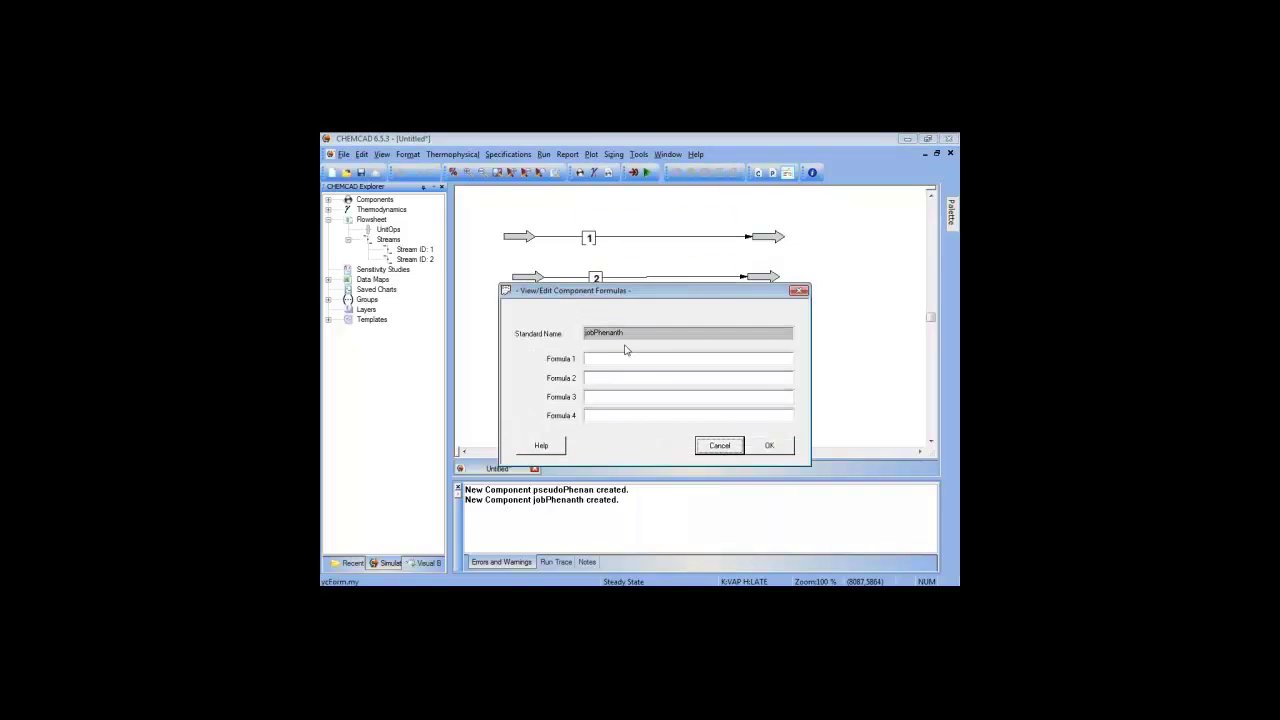
{"action": "left_click", "coordinate": [718, 449]}
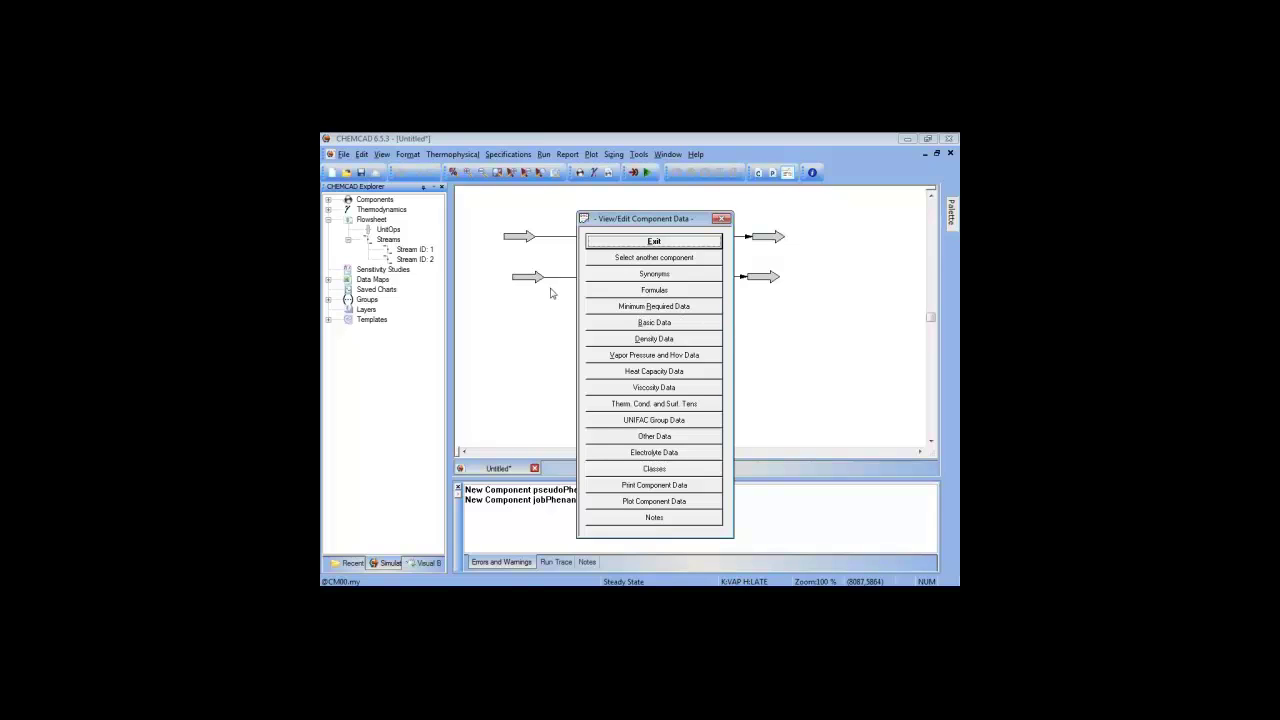
{"action": "left_click_drag", "start_coordinate": [660, 220], "coordinate": [597, 187]}
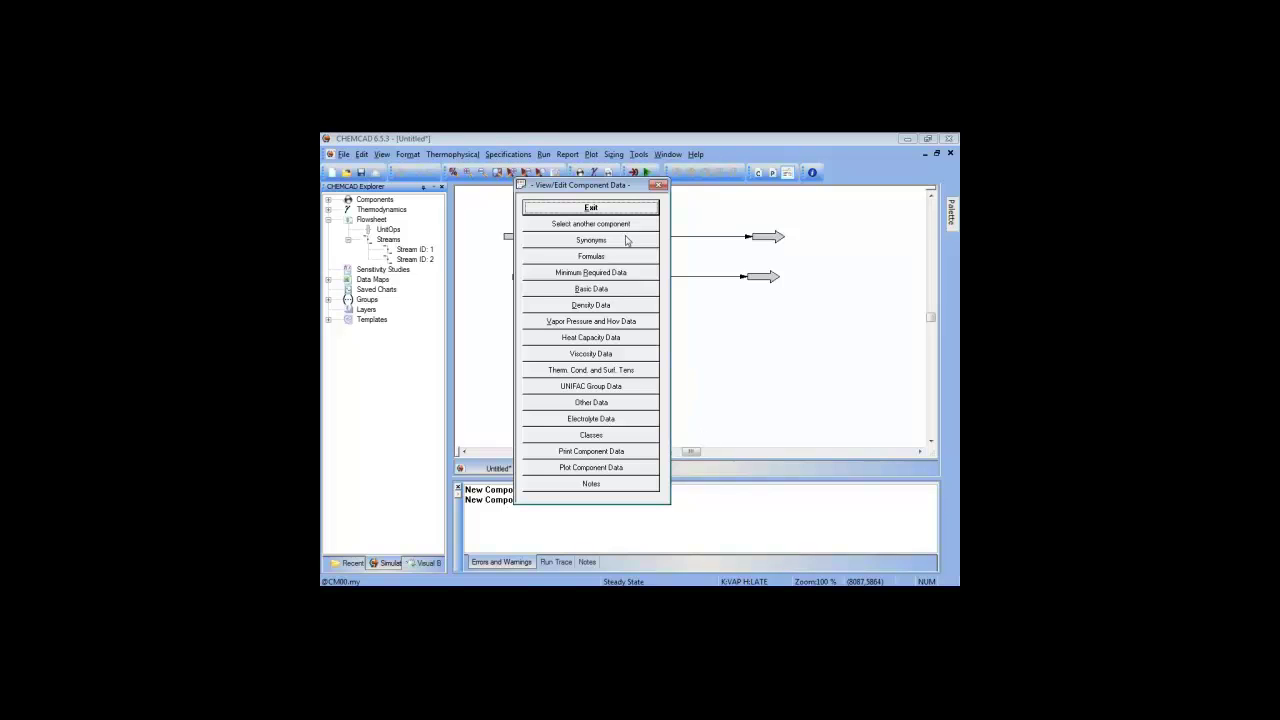
{"action": "left_click", "coordinate": [617, 279]}
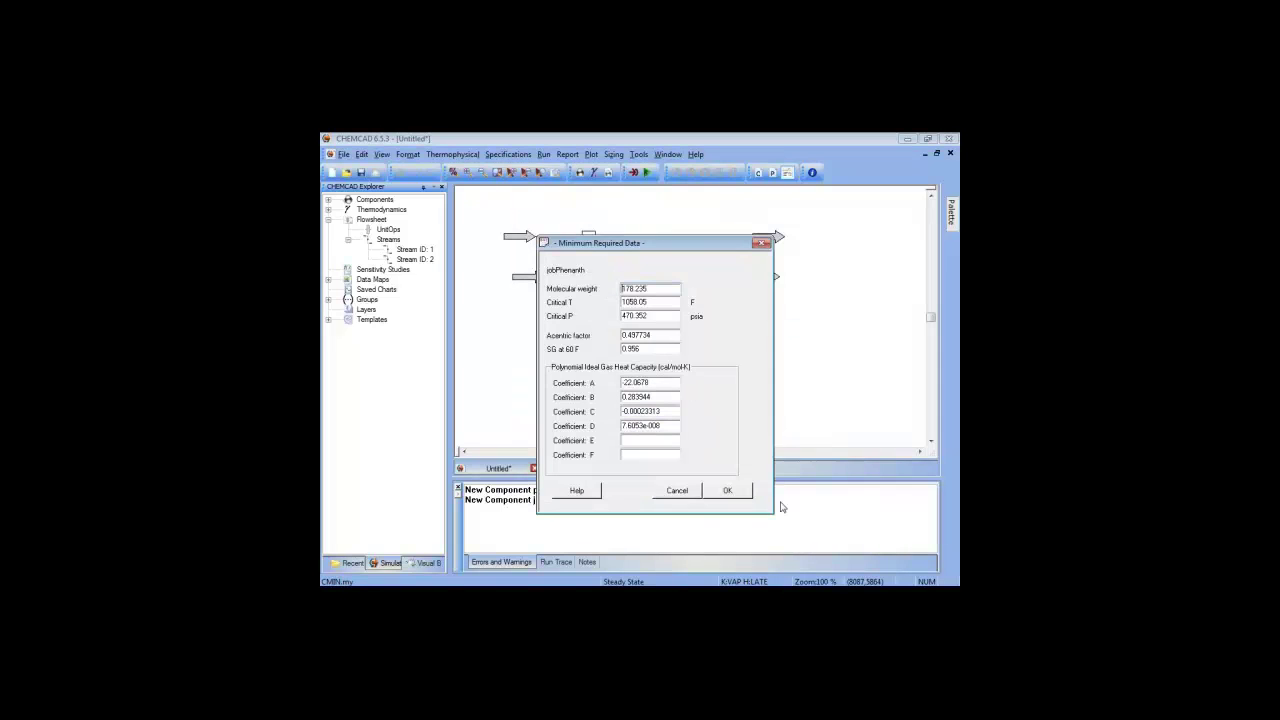
{"action": "left_click", "coordinate": [688, 491]}
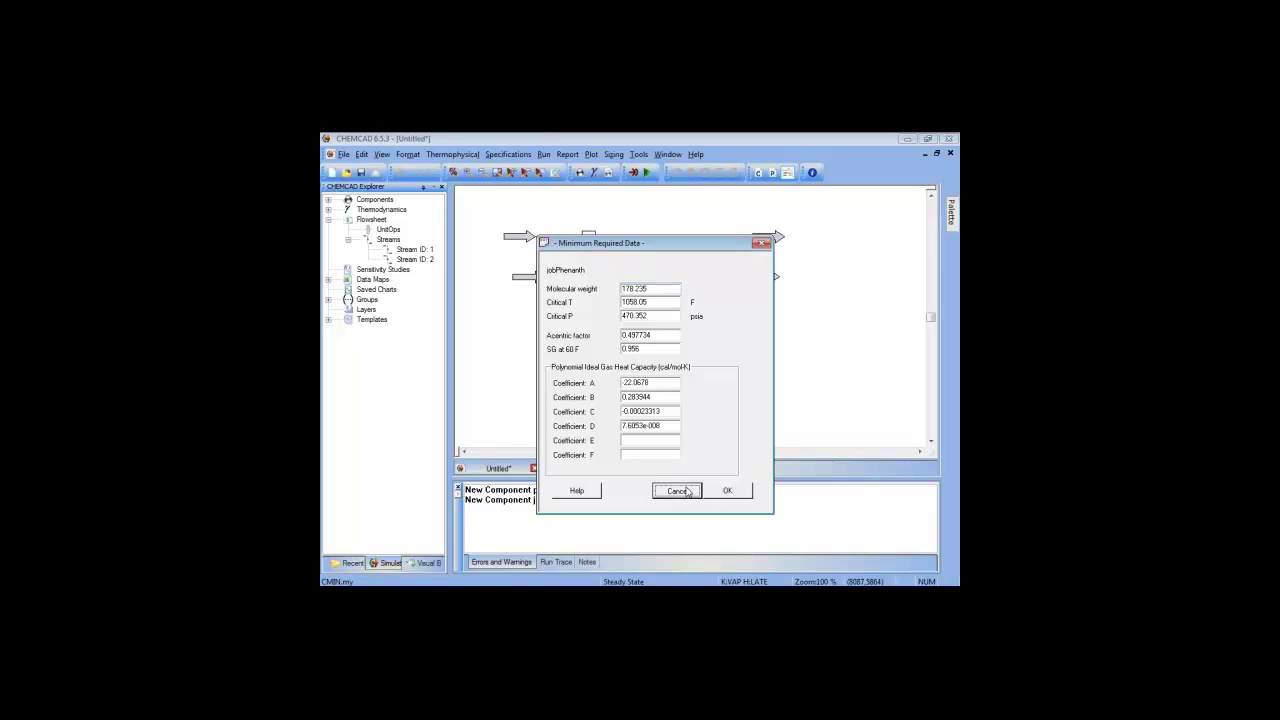
Step: Review jobPhenanth's basic data and library density data, and exit the component data editor
{"action": "left_click", "coordinate": [680, 323]}
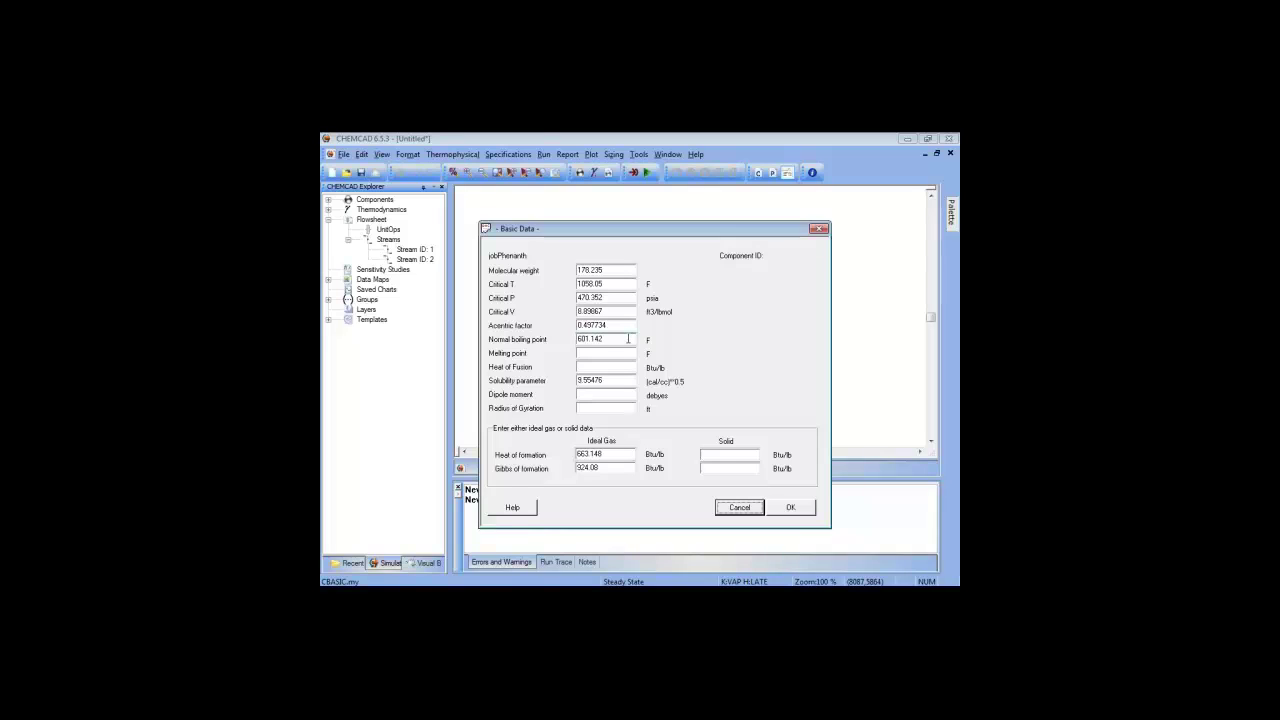
{"action": "left_click", "coordinate": [606, 338]}
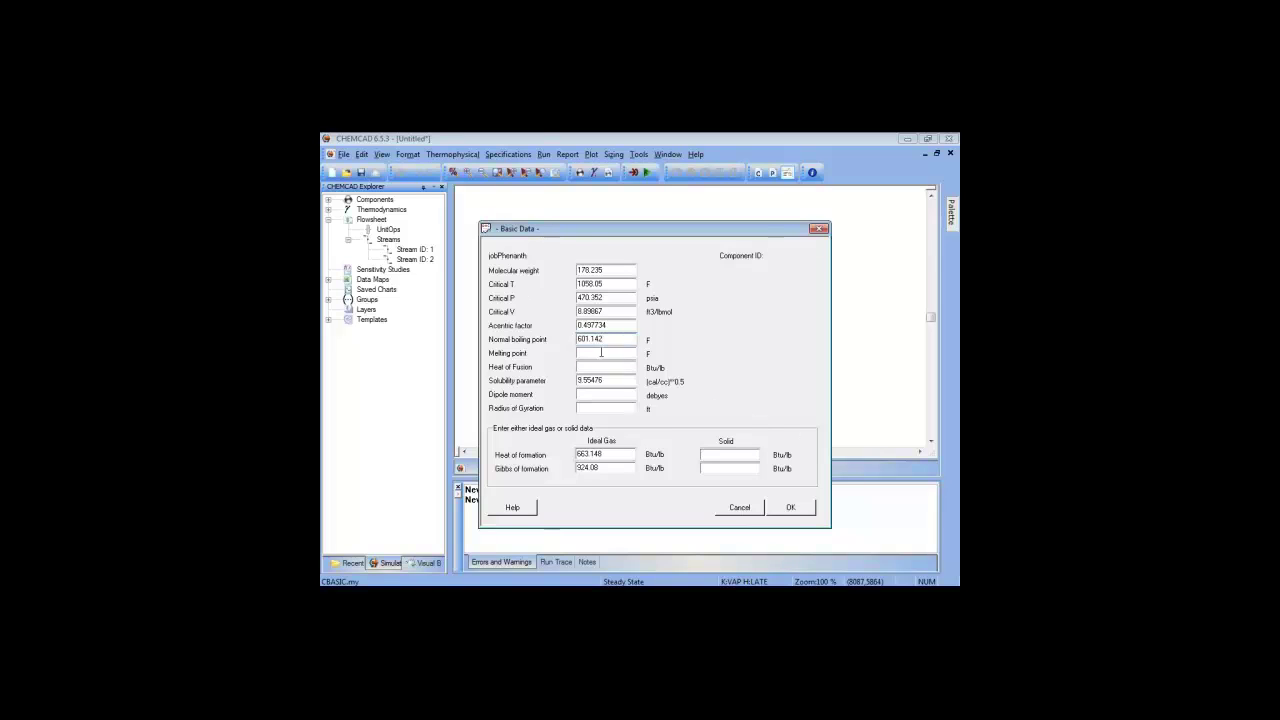
{"action": "left_click", "coordinate": [738, 509]}
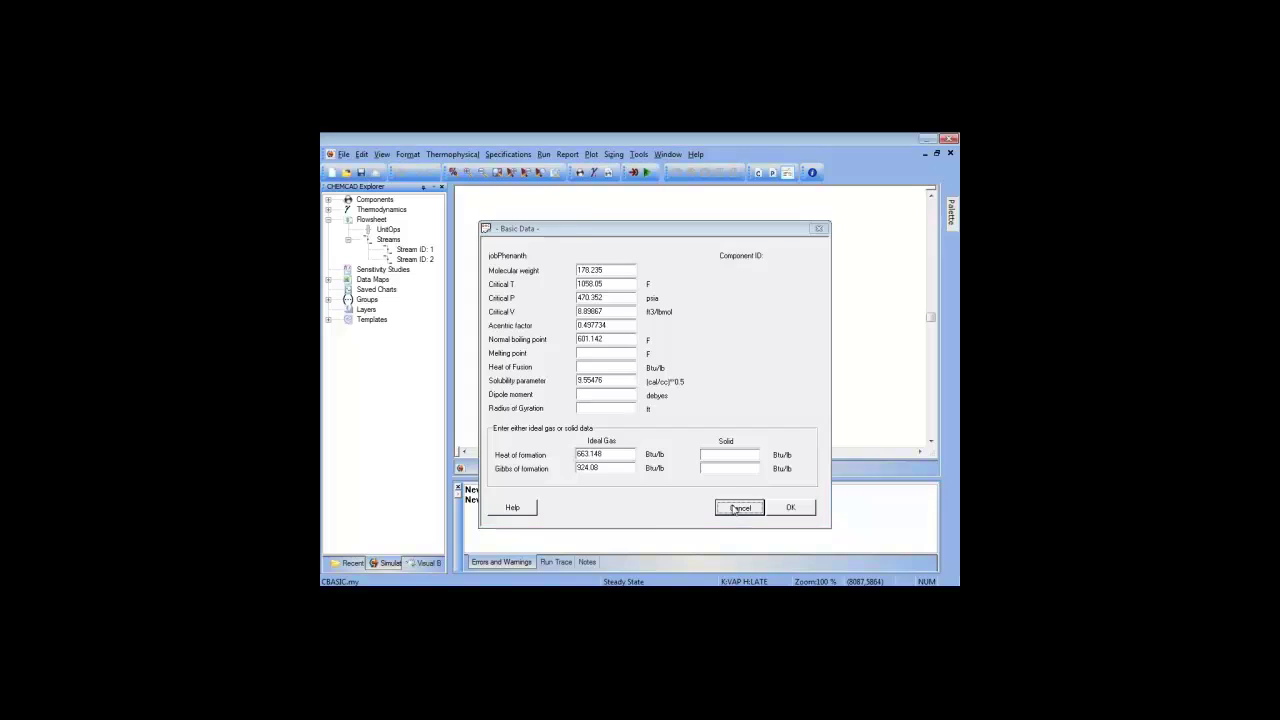
{"action": "left_click", "coordinate": [688, 343]}
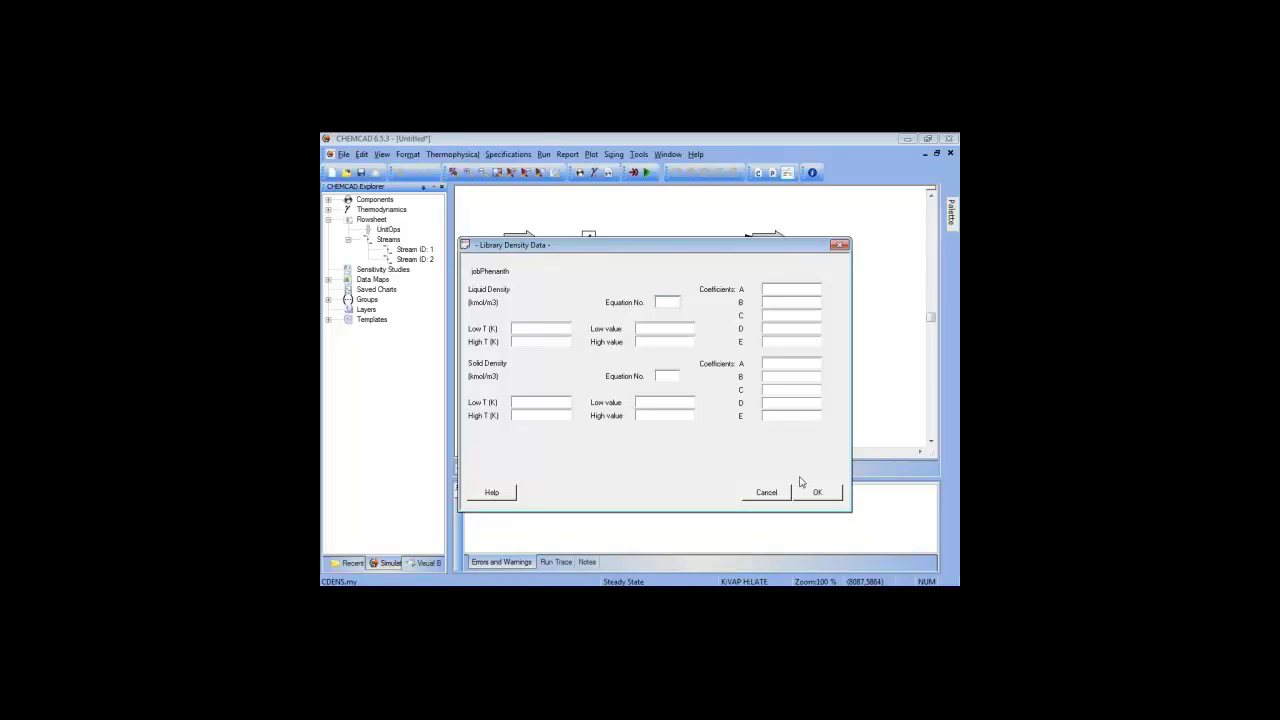
{"action": "left_click", "coordinate": [774, 492]}
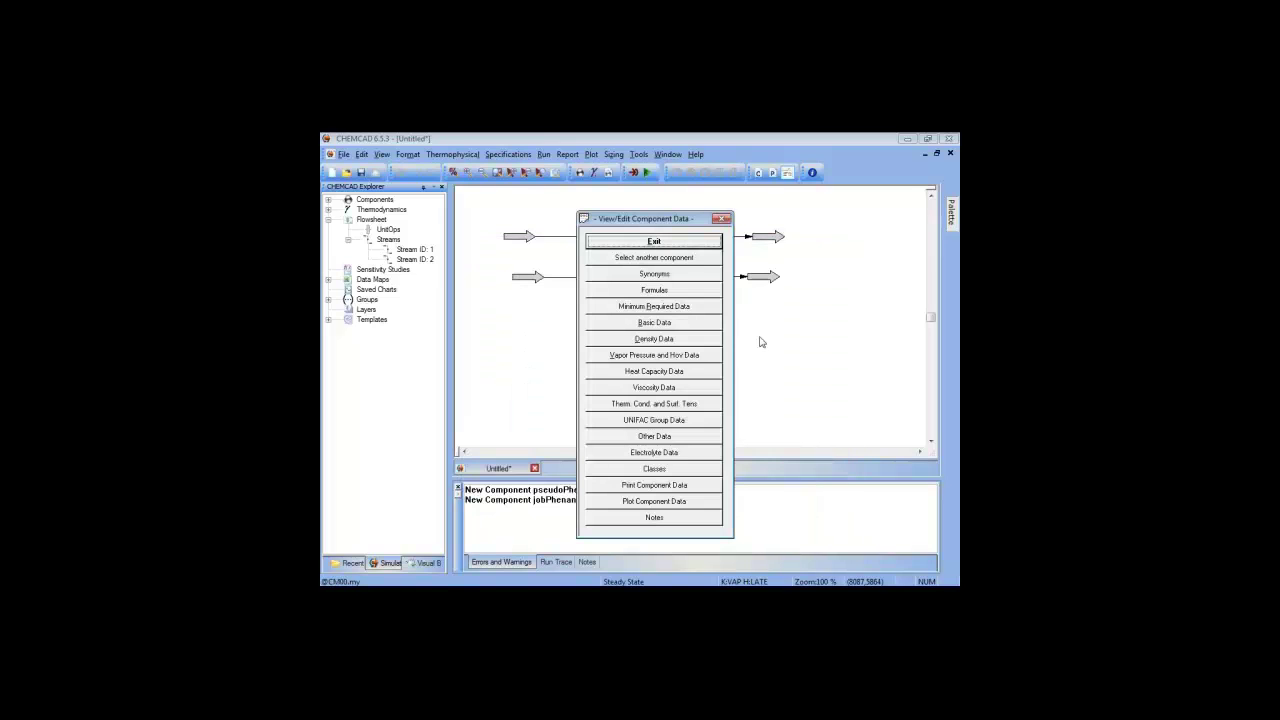
{"action": "left_click", "coordinate": [702, 243]}
Step: Duplicate stream 2 with its feed and product arrows and place the copy just below it on the flowsheet
{"action": "left_click_drag", "start_coordinate": [469, 248], "coordinate": [806, 329]}
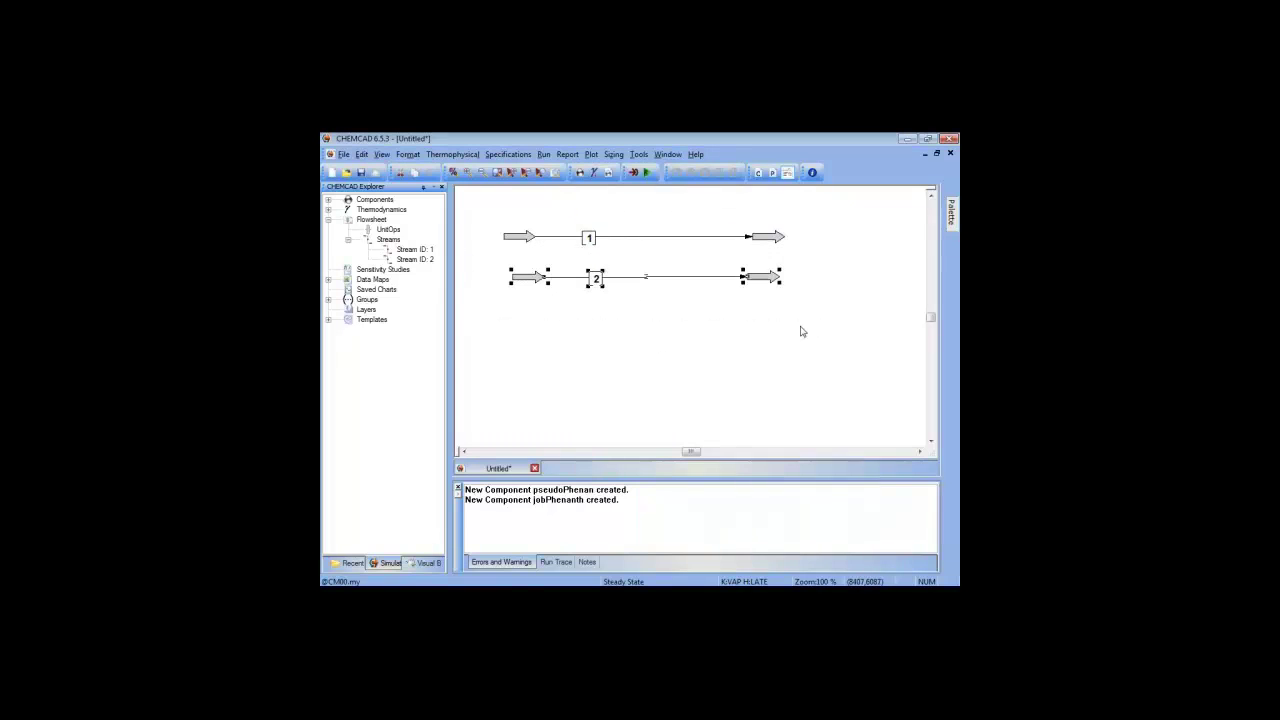
{"action": "key", "text": "ctrl+c"}
{"action": "key", "text": "ctrl+v"}
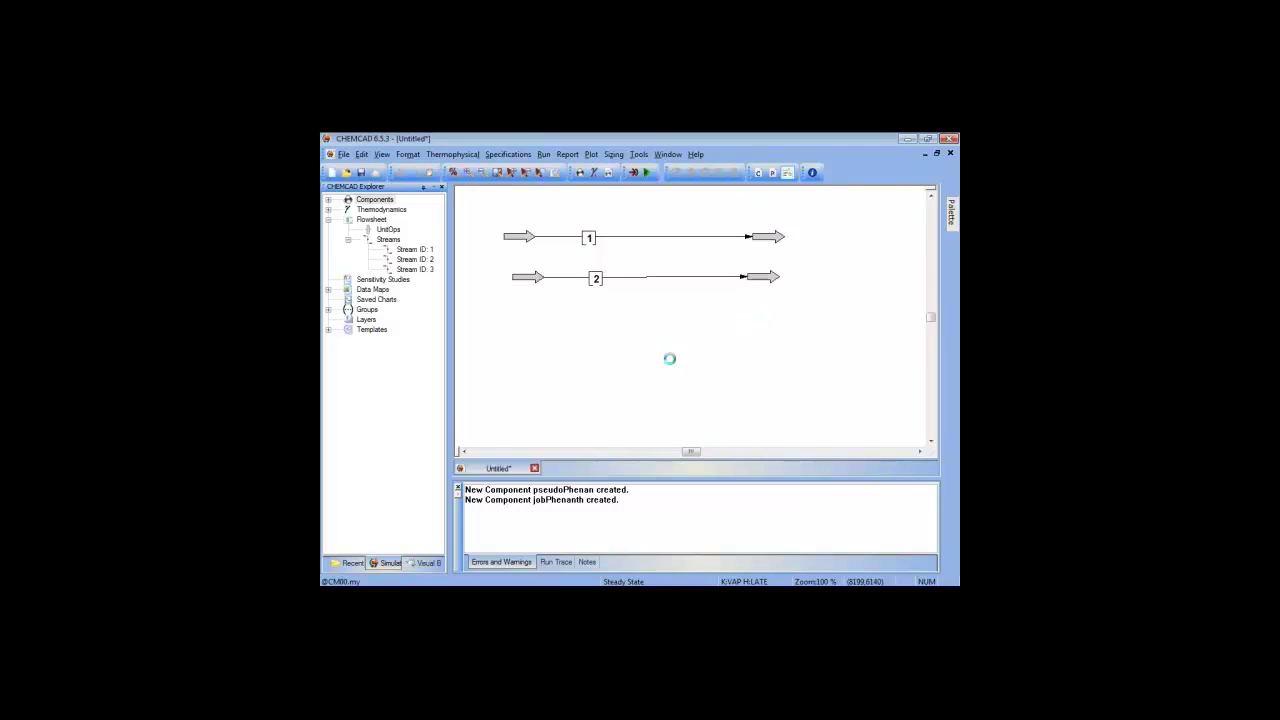
{"action": "left_click_drag", "start_coordinate": [608, 291], "coordinate": [604, 323]}
{"action": "left_click", "coordinate": [634, 360]}
{"action": "left_click", "coordinate": [590, 283]}
{"action": "double_click", "coordinate": [590, 283]}
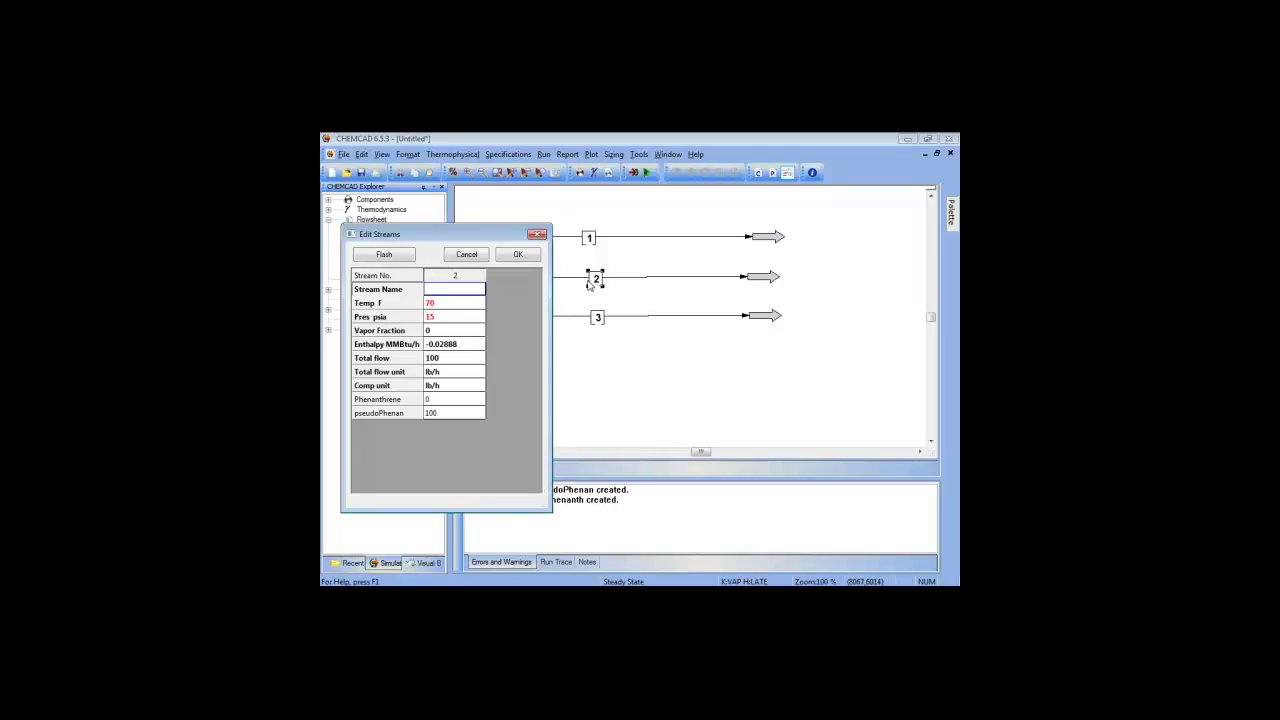
{"action": "left_click", "coordinate": [468, 254]}
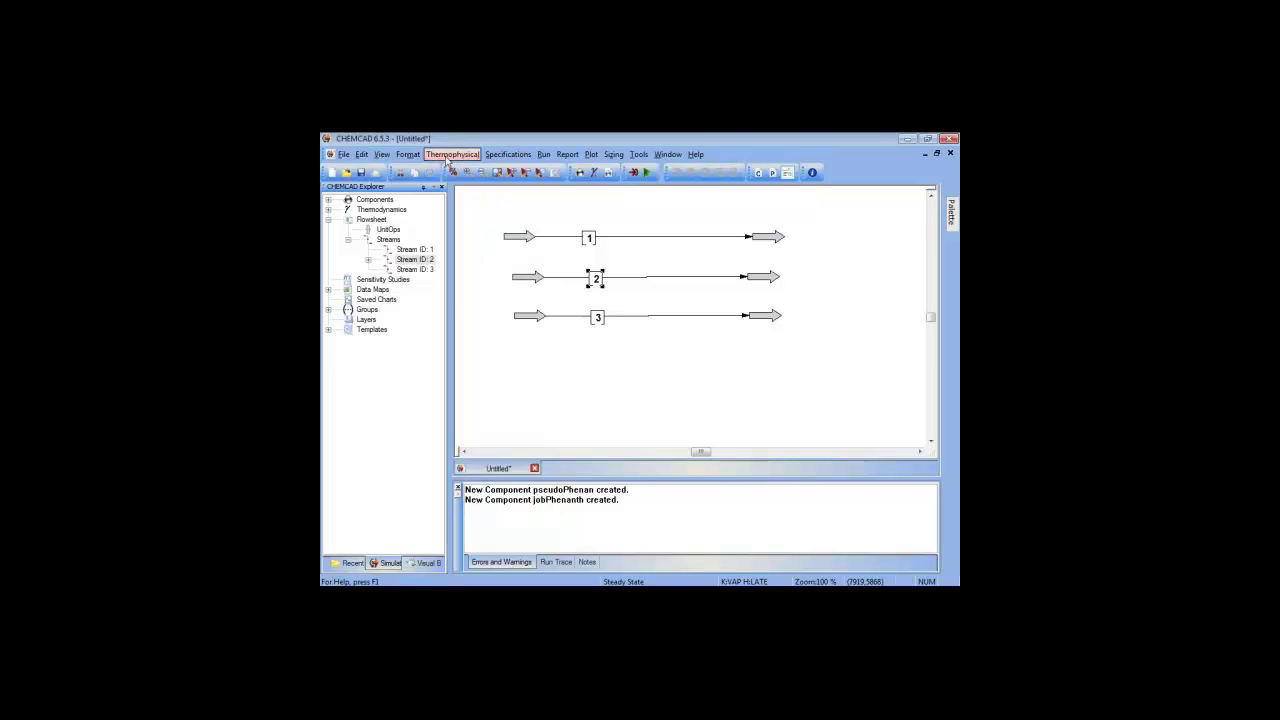
Step: Add the user component jobPhenanth to the simulation's selected components
{"action": "left_click", "coordinate": [437, 157]}
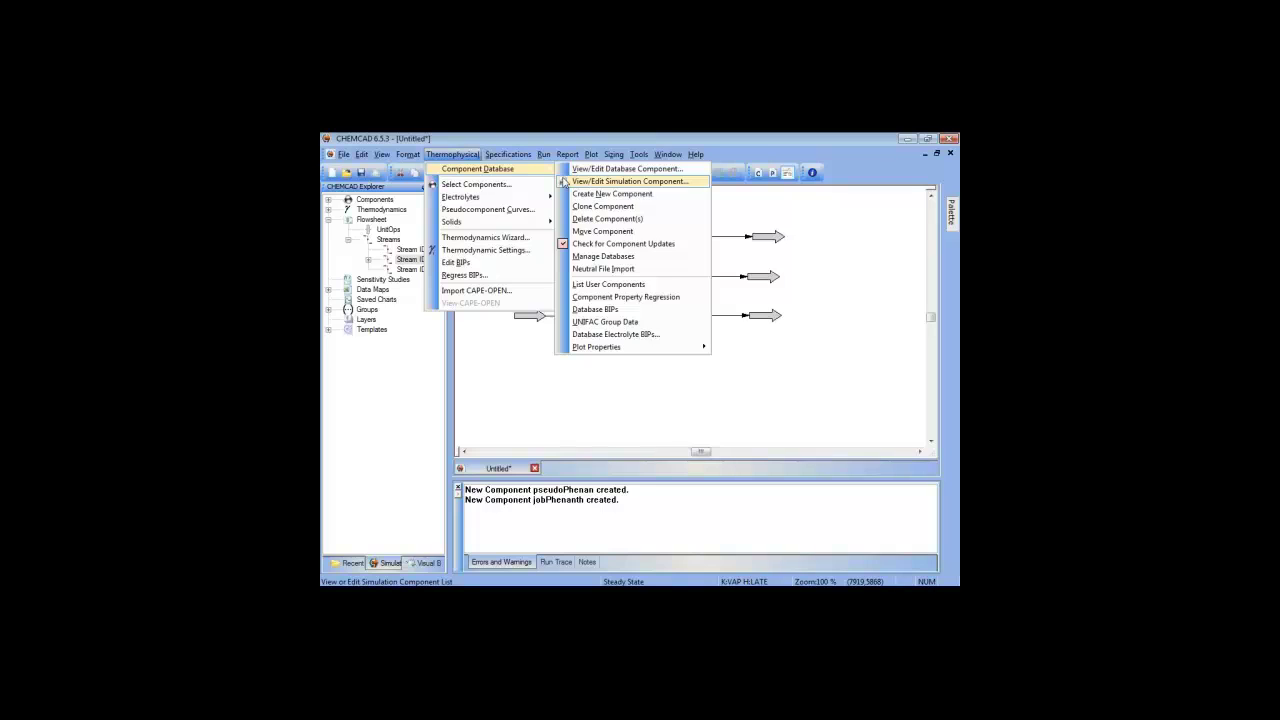
{"action": "left_click", "coordinate": [529, 189]}
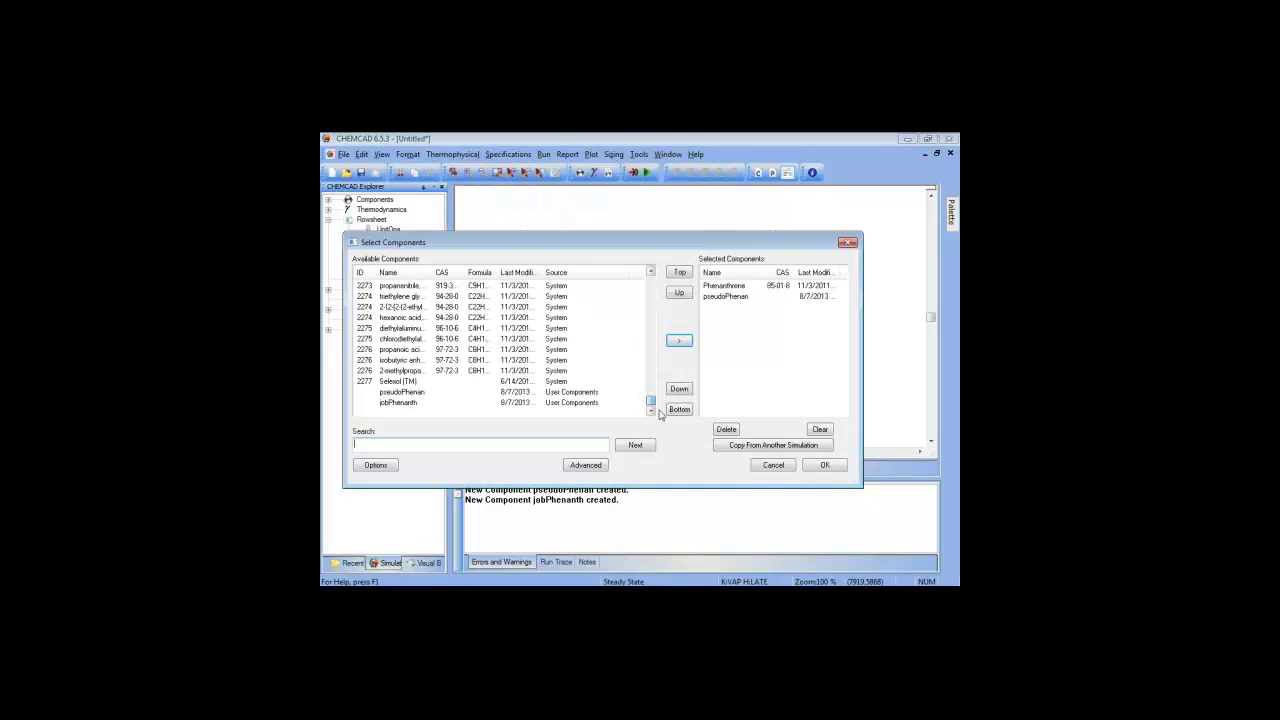
{"action": "left_click", "coordinate": [408, 403]}
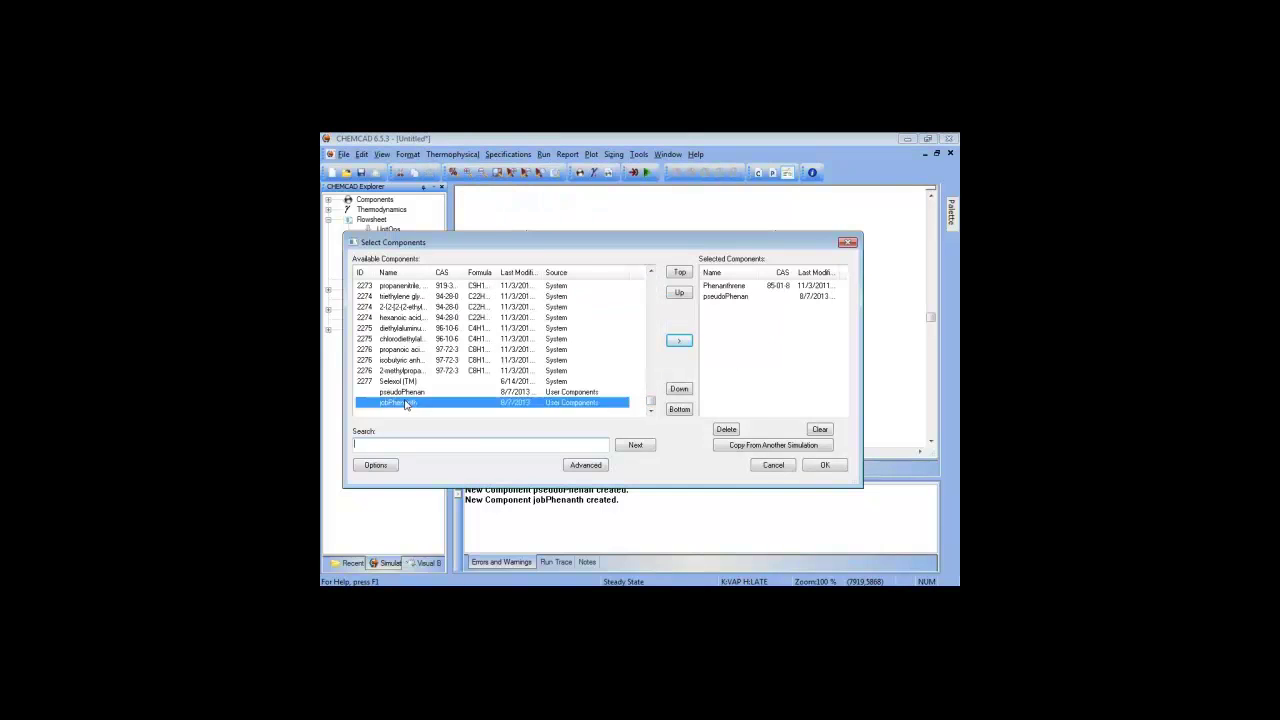
{"action": "left_click", "coordinate": [824, 466]}
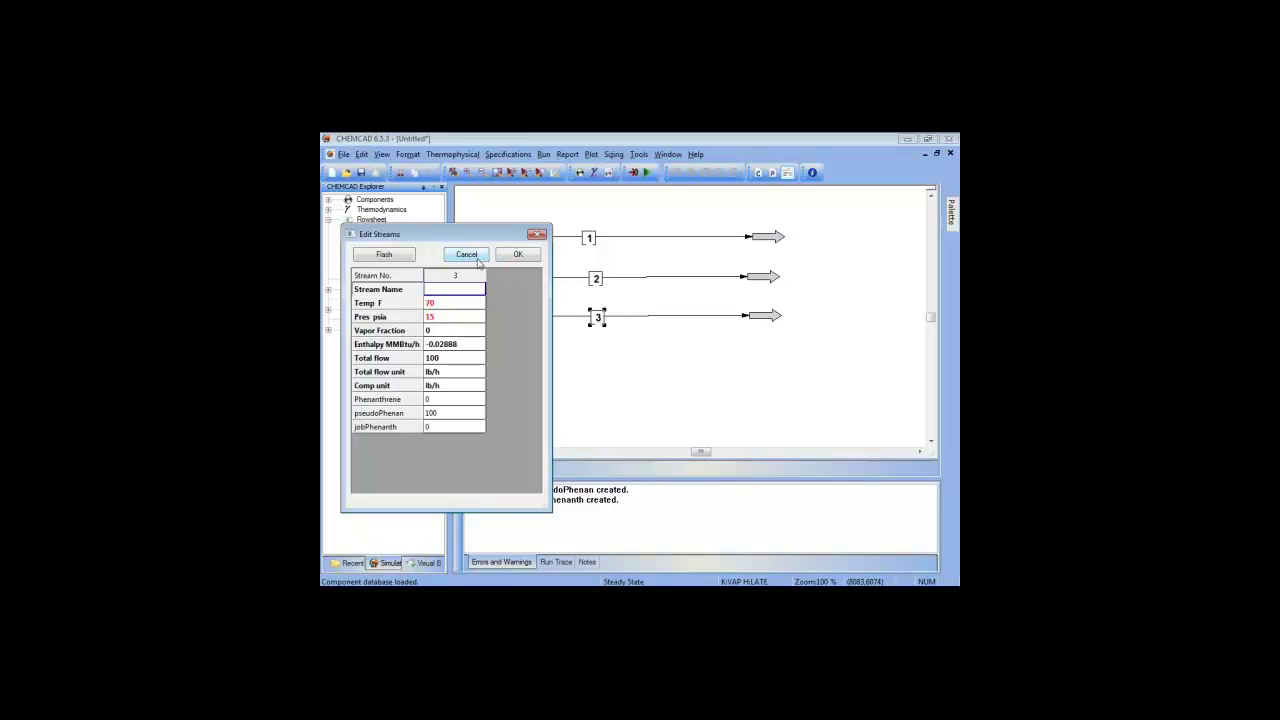
Step: In stream 3, clear the pseudoPhenan flow, set jobPhenanth to 100 lb/h, flash the stream and save it
{"action": "left_click", "coordinate": [463, 422]}
{"action": "left_click", "coordinate": [466, 416]}
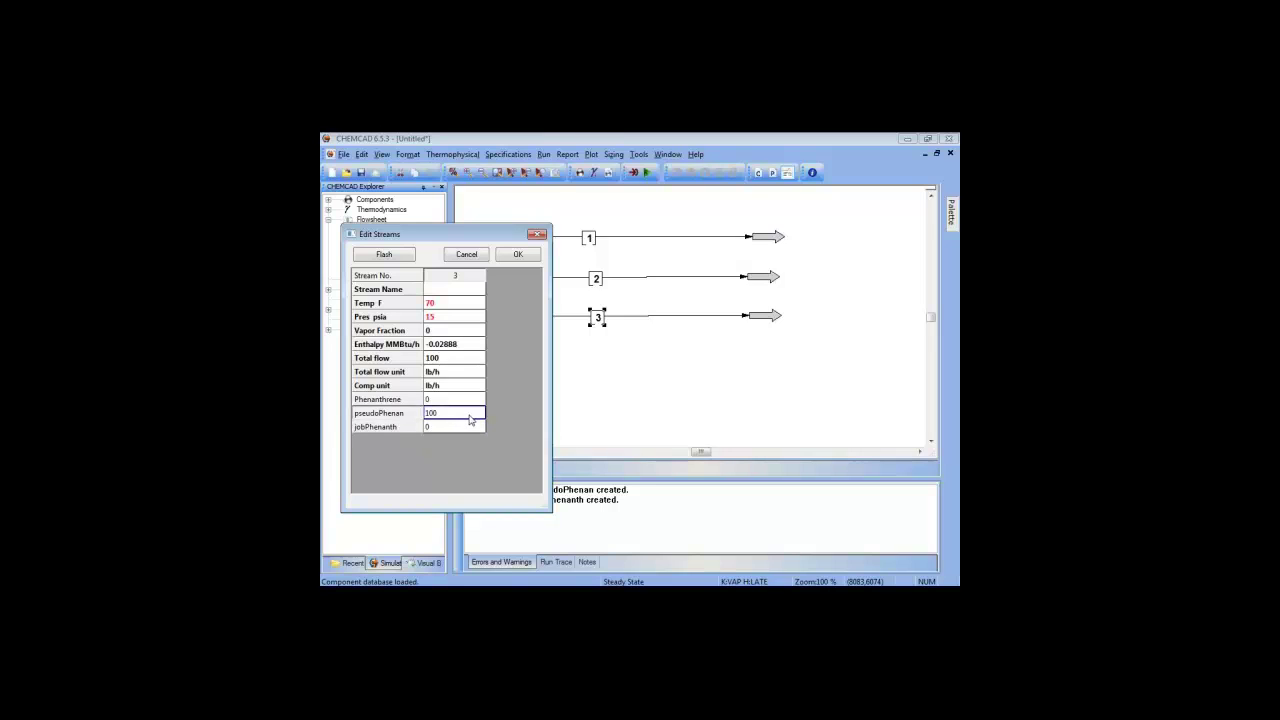
{"action": "key", "text": "BackSpace"}
{"action": "key", "text": "BackSpace"}
{"action": "key", "text": "BackSpace"}
{"action": "key", "text": "Tab"}
{"action": "type", "text": "100"}
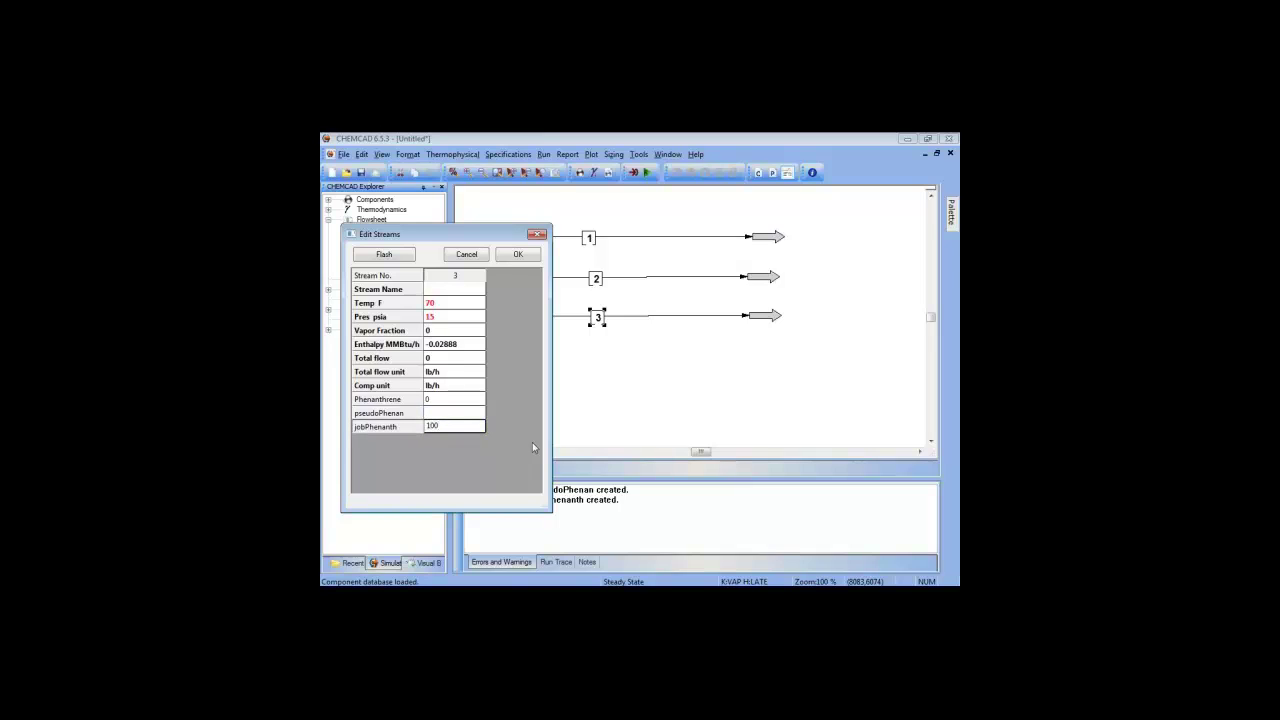
{"action": "left_click", "coordinate": [400, 258]}
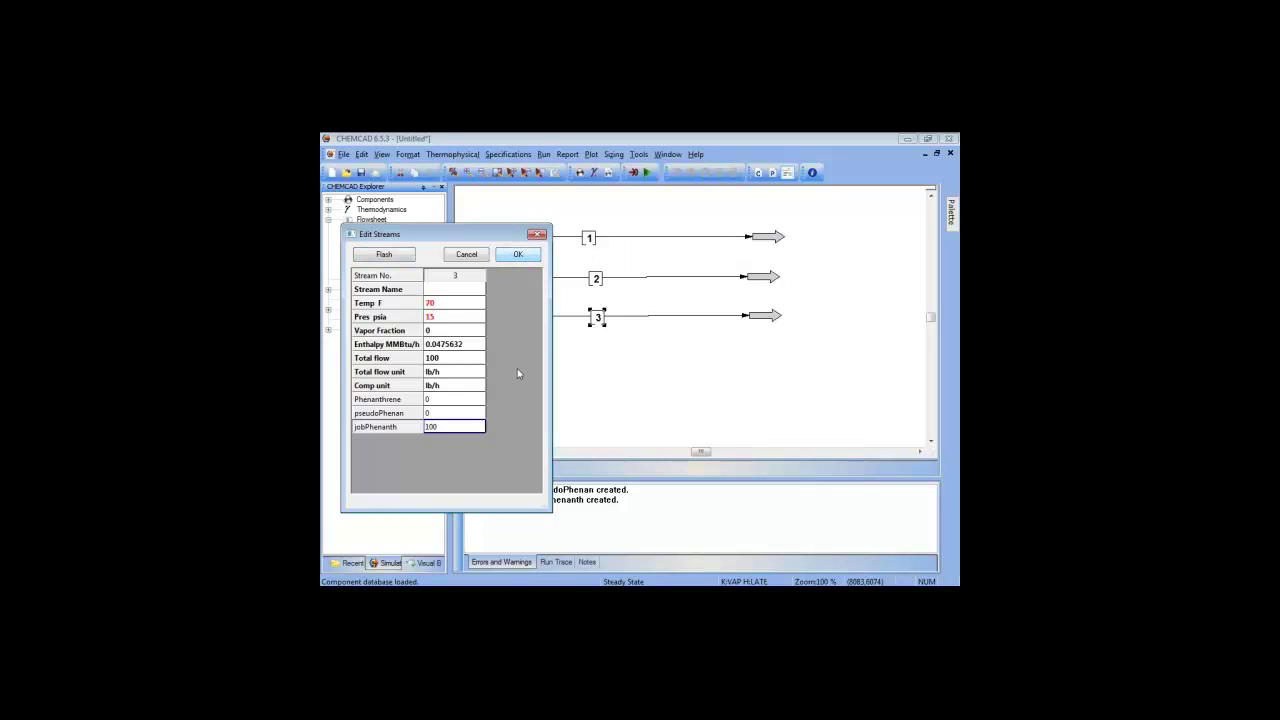
{"action": "left_click", "coordinate": [519, 256]}
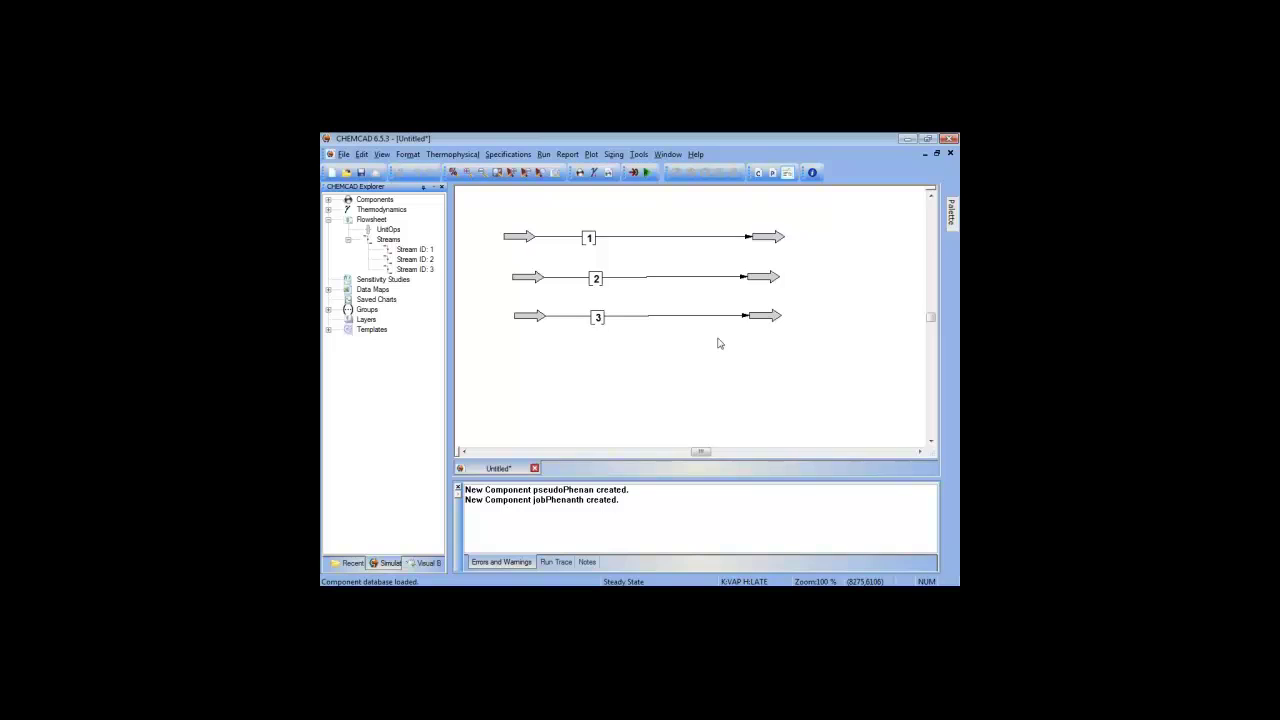
Step: Generate a stream properties report for streams 1, 2 and 3
{"action": "left_click", "coordinate": [772, 320]}
{"action": "left_click", "coordinate": [781, 349]}
{"action": "mouse_move", "coordinate": [597, 321]}
{"action": "left_click", "coordinate": [597, 157]}
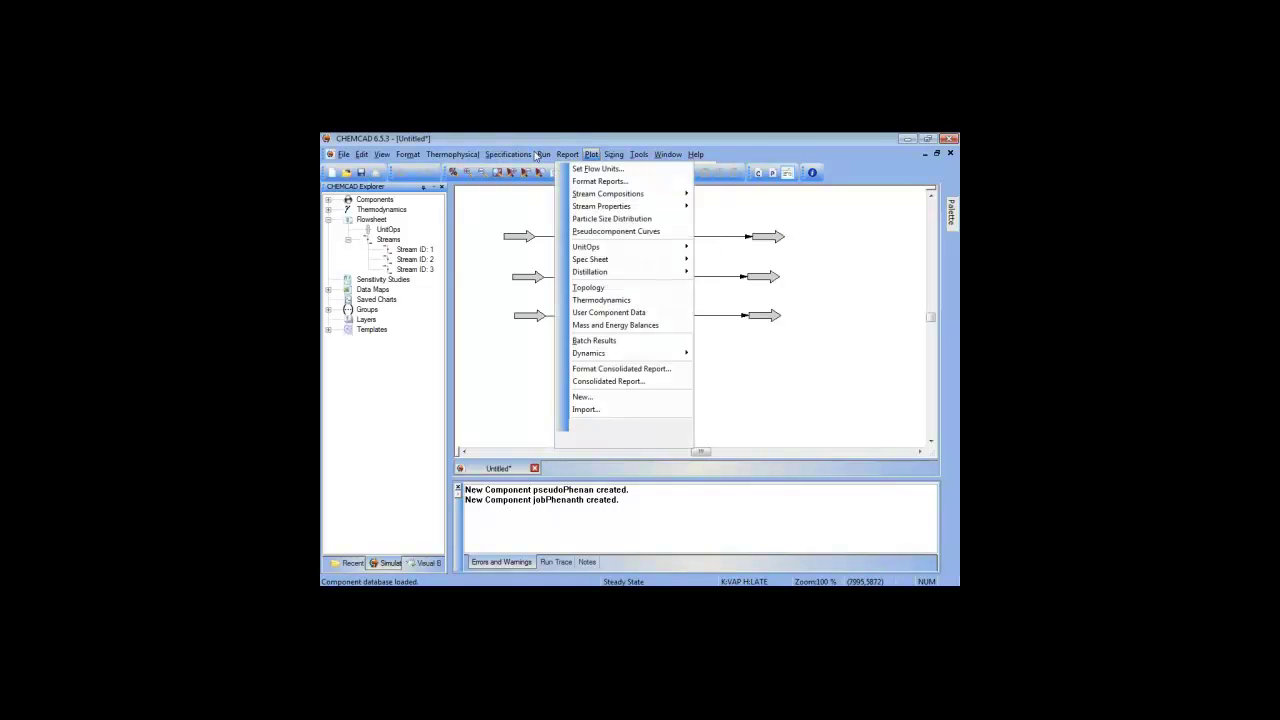
{"action": "left_click", "coordinate": [745, 221]}
{"action": "left_click", "coordinate": [589, 238]}
{"action": "left_click", "coordinate": [596, 278]}
{"action": "left_click", "coordinate": [597, 318]}
{"action": "left_click", "coordinate": [528, 313]}
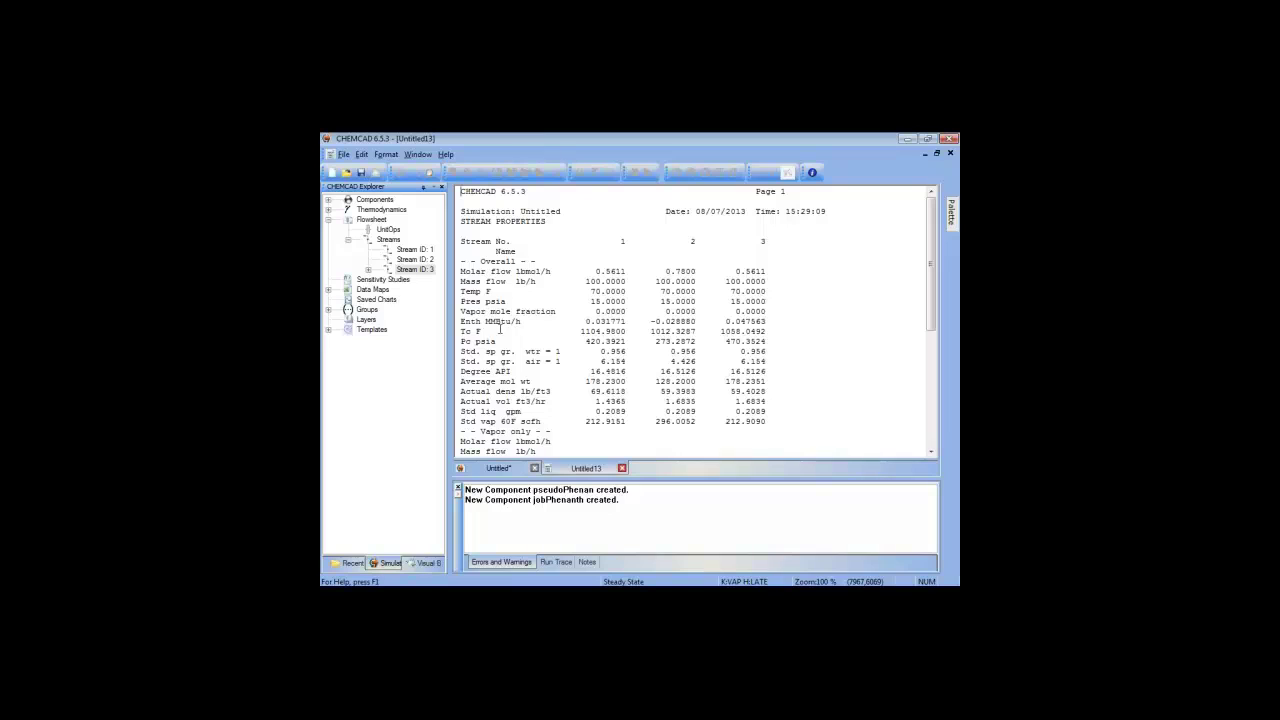
Step: Compare the critical temperature and actual density rows across the three streams in the report, and return to the flowsheet
{"action": "double_click", "coordinate": [744, 331]}
{"action": "left_click_drag", "start_coordinate": [770, 331], "coordinate": [436, 335]}
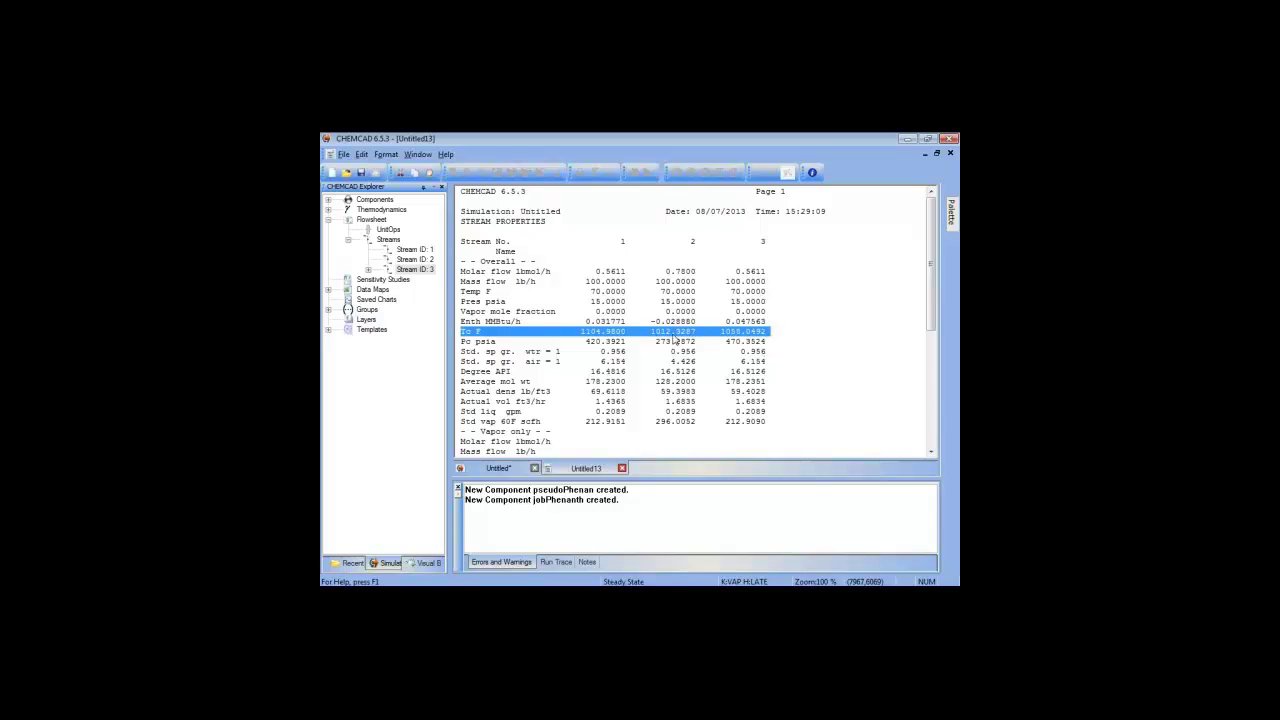
{"action": "left_click_drag", "start_coordinate": [774, 391], "coordinate": [527, 382]}
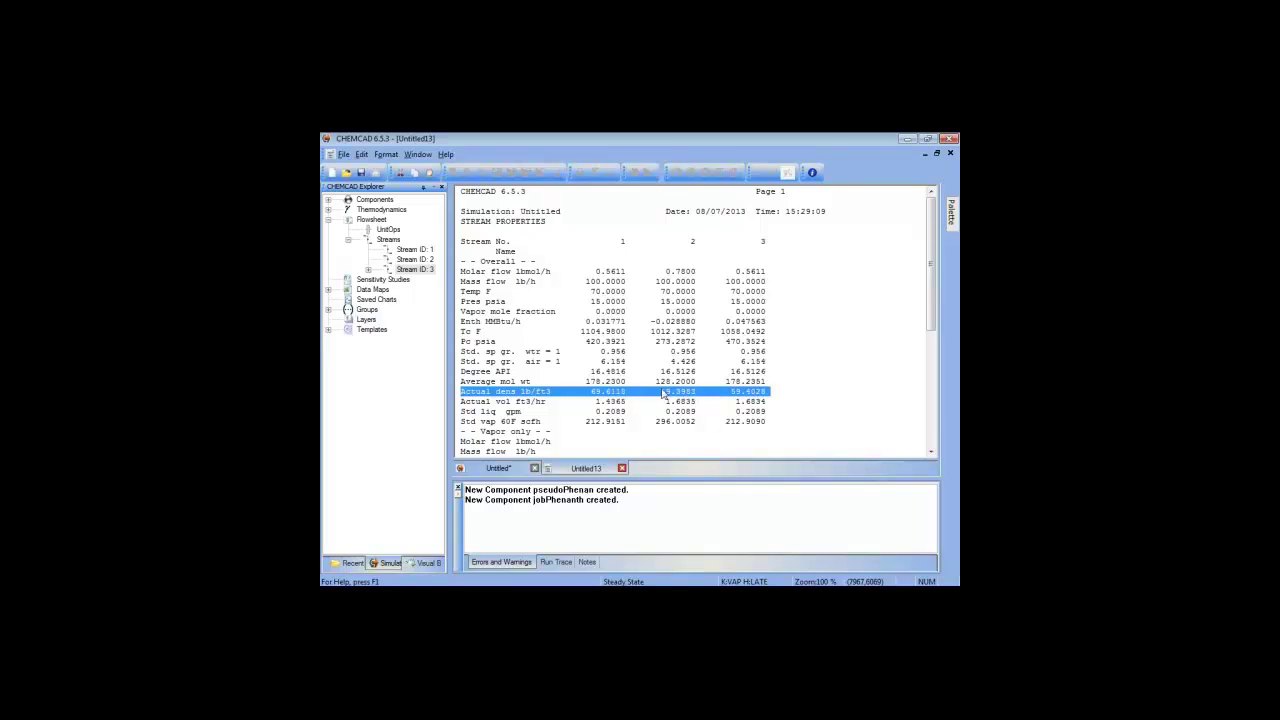
{"action": "left_click", "coordinate": [489, 472]}
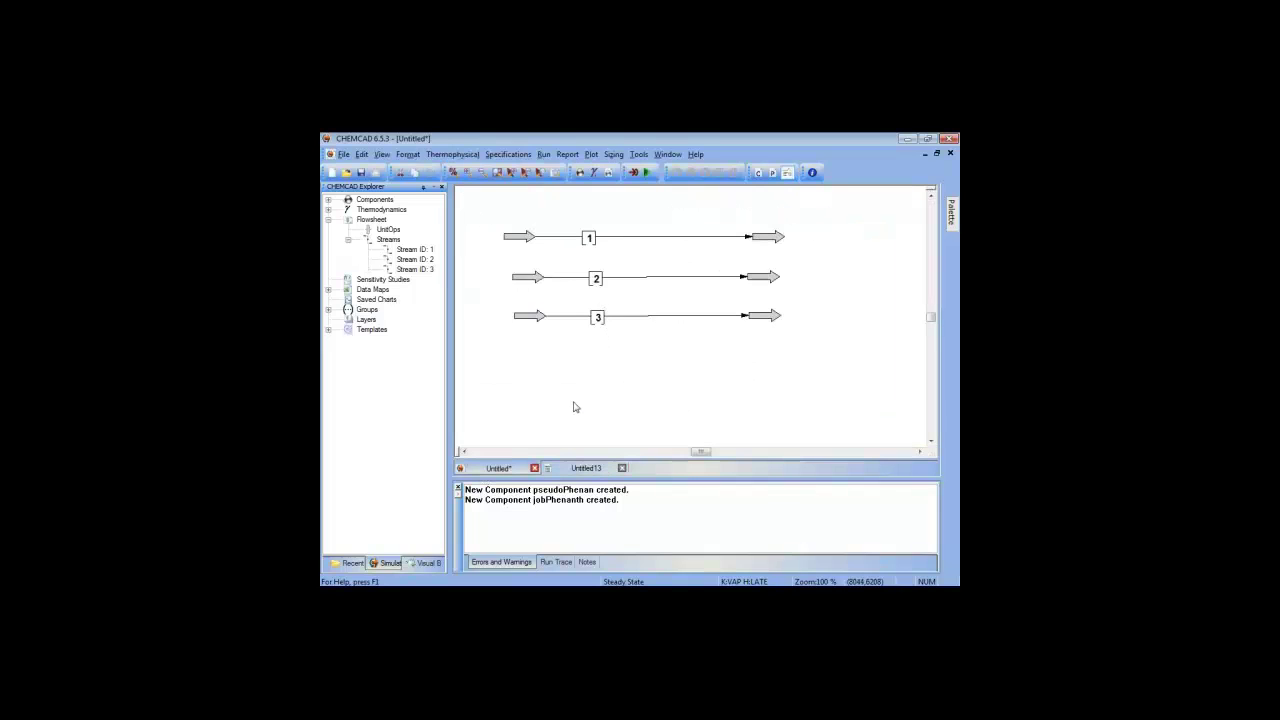
Step: Start a new database component named lyd that uses the UNIFAC group contribution correlation
{"action": "left_click", "coordinate": [455, 156]}
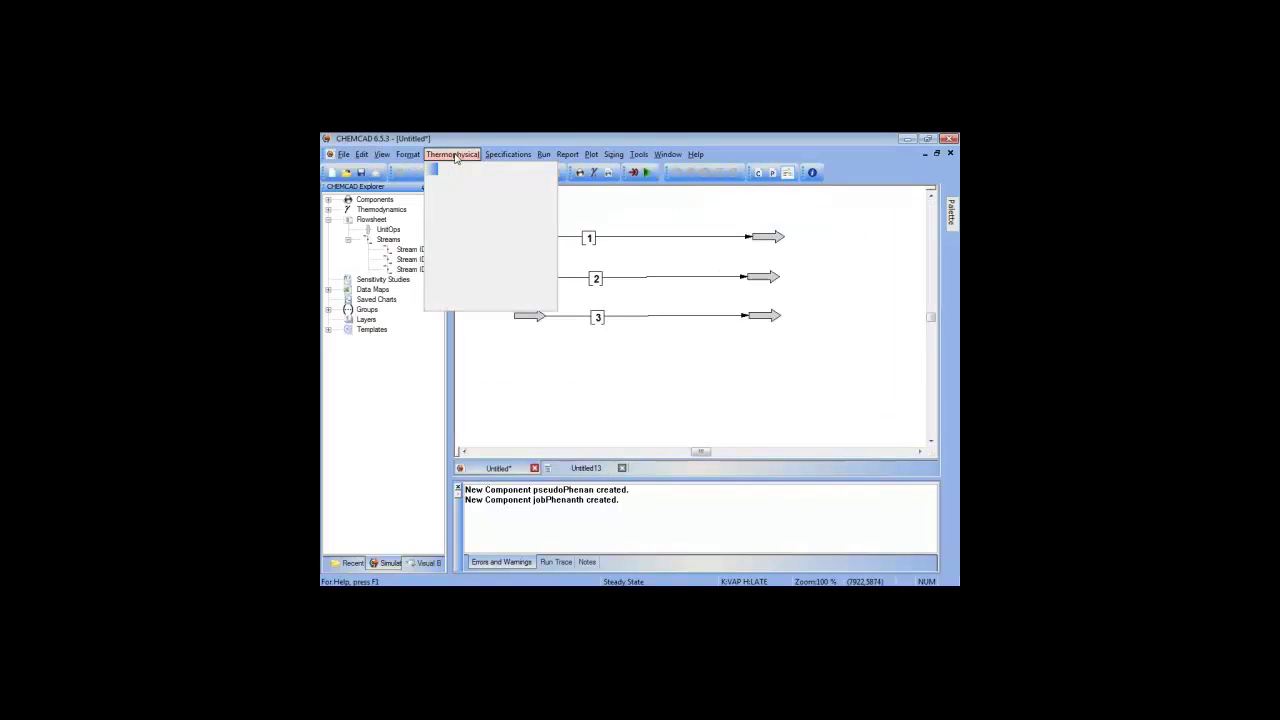
{"action": "mouse_move", "coordinate": [500, 198]}
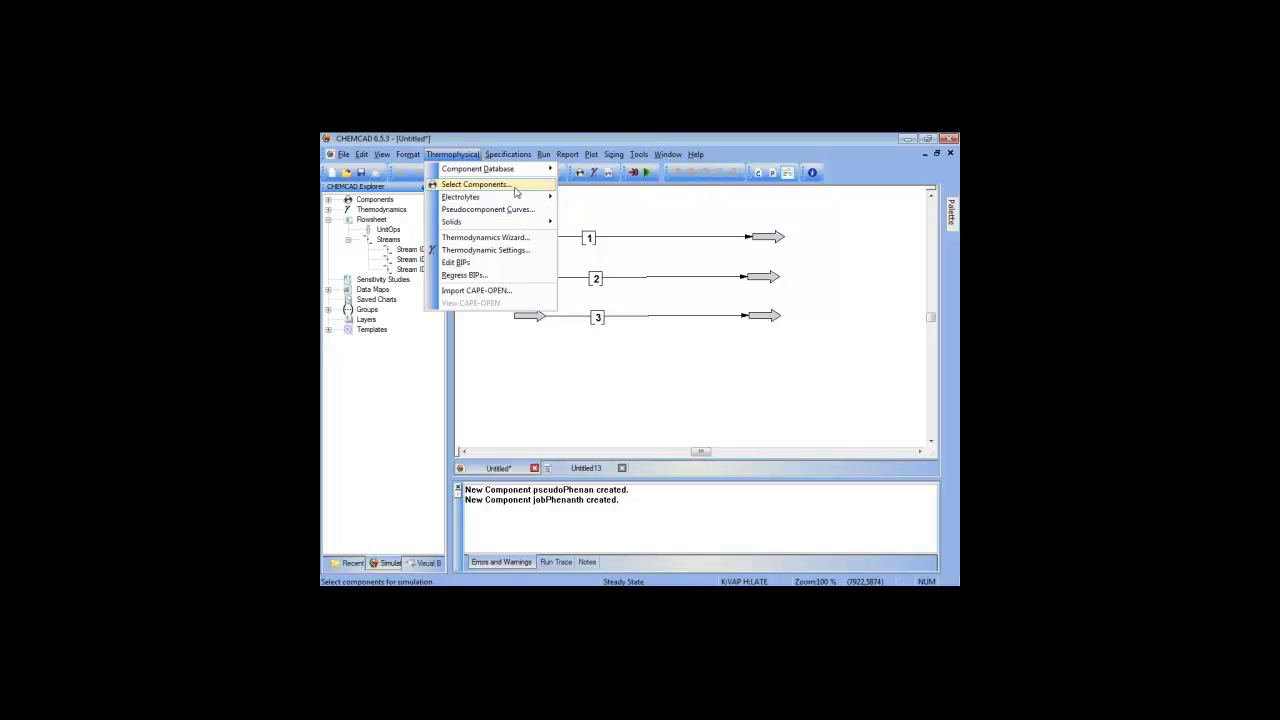
{"action": "mouse_move", "coordinate": [519, 171]}
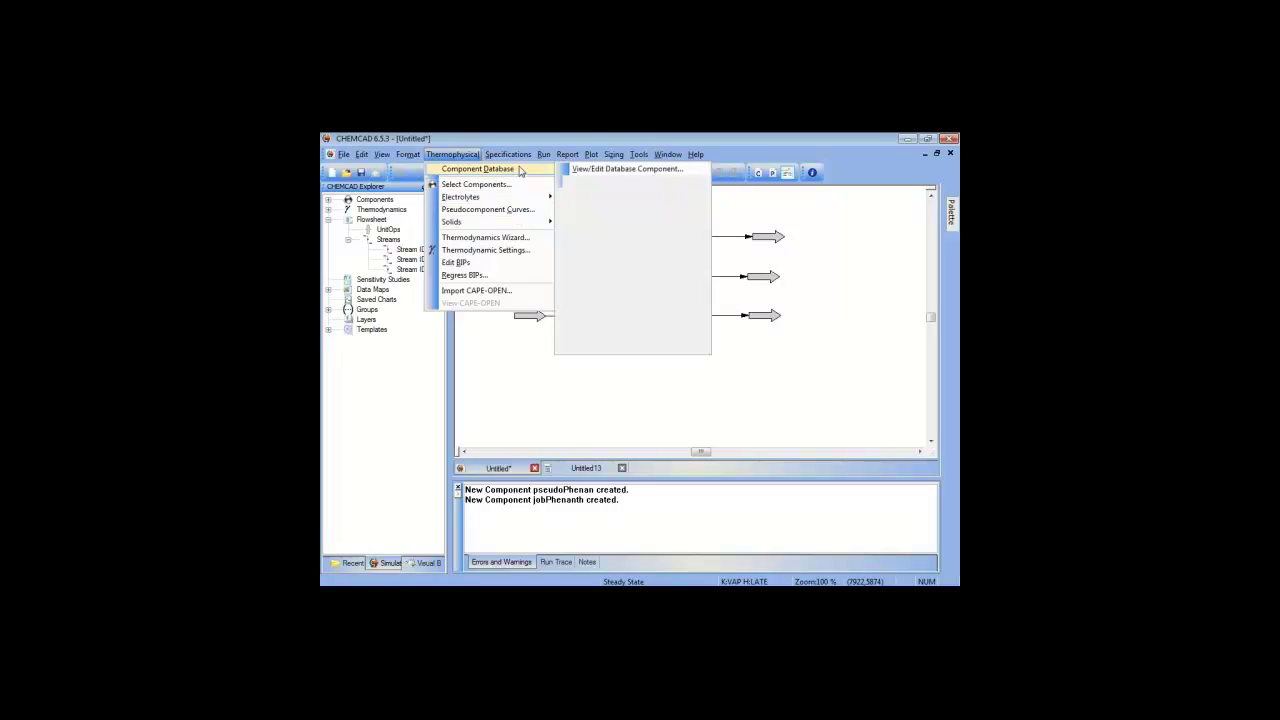
{"action": "left_click", "coordinate": [600, 194]}
{"action": "left_click", "coordinate": [608, 428]}
{"action": "left_click", "coordinate": [655, 291]}
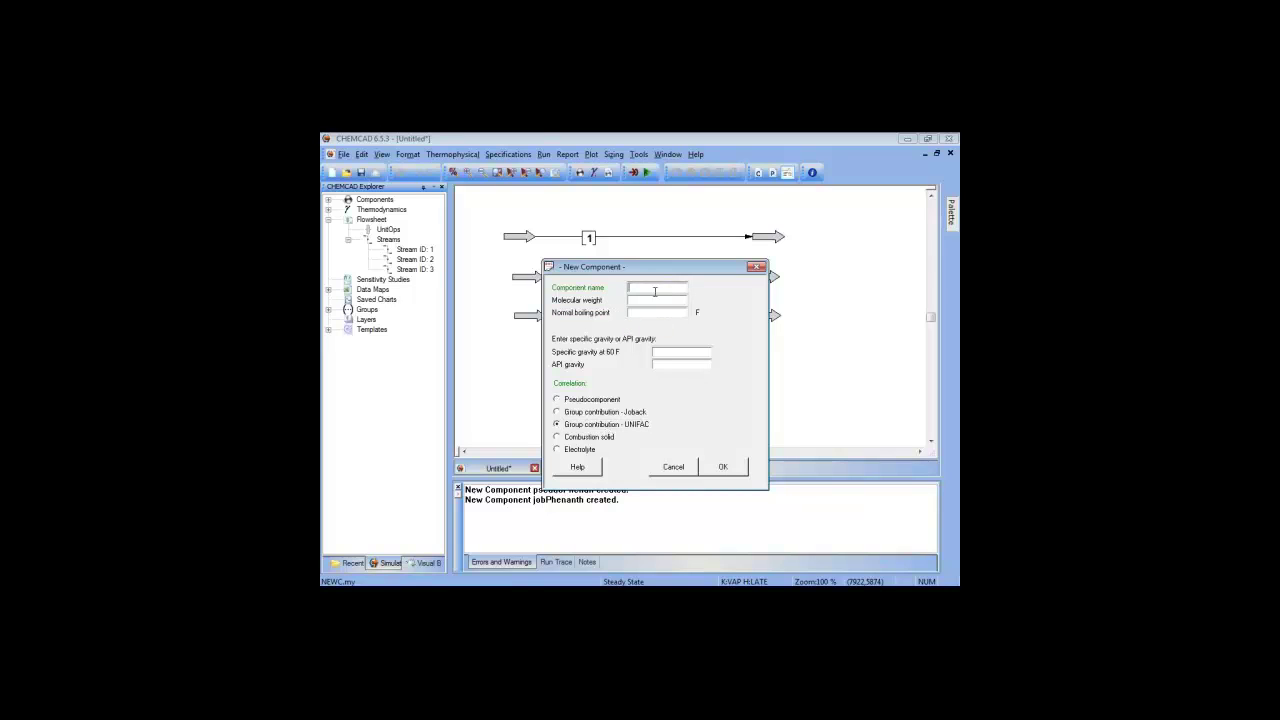
{"action": "type", "text": "lyd"}
{"action": "left_click", "coordinate": [741, 465]}
{"action": "left_click", "coordinate": [735, 475]}
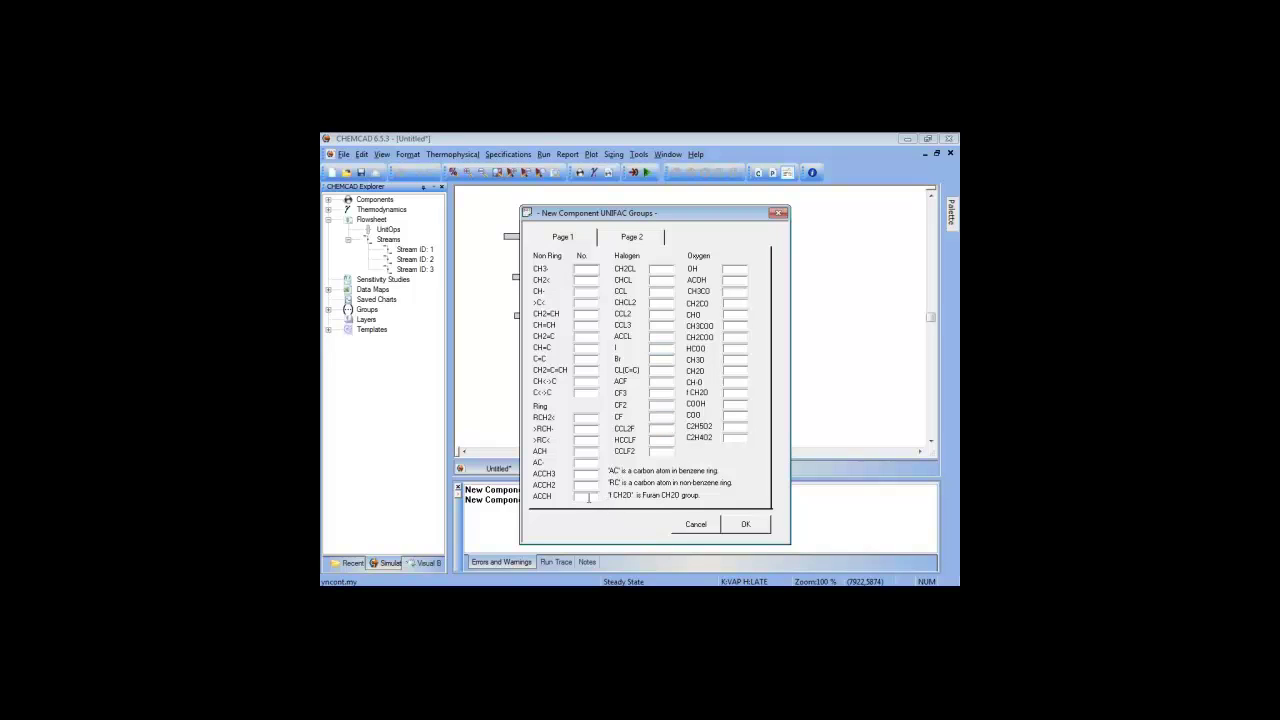
Step: Enter 10 ACH ring groups plus the AC- group count for the UNIFAC component and save it to the User Components database
{"action": "left_click", "coordinate": [588, 452]}
{"action": "type", "text": "10"}
{"action": "left_click", "coordinate": [583, 464]}
{"action": "left_click", "coordinate": [737, 527]}
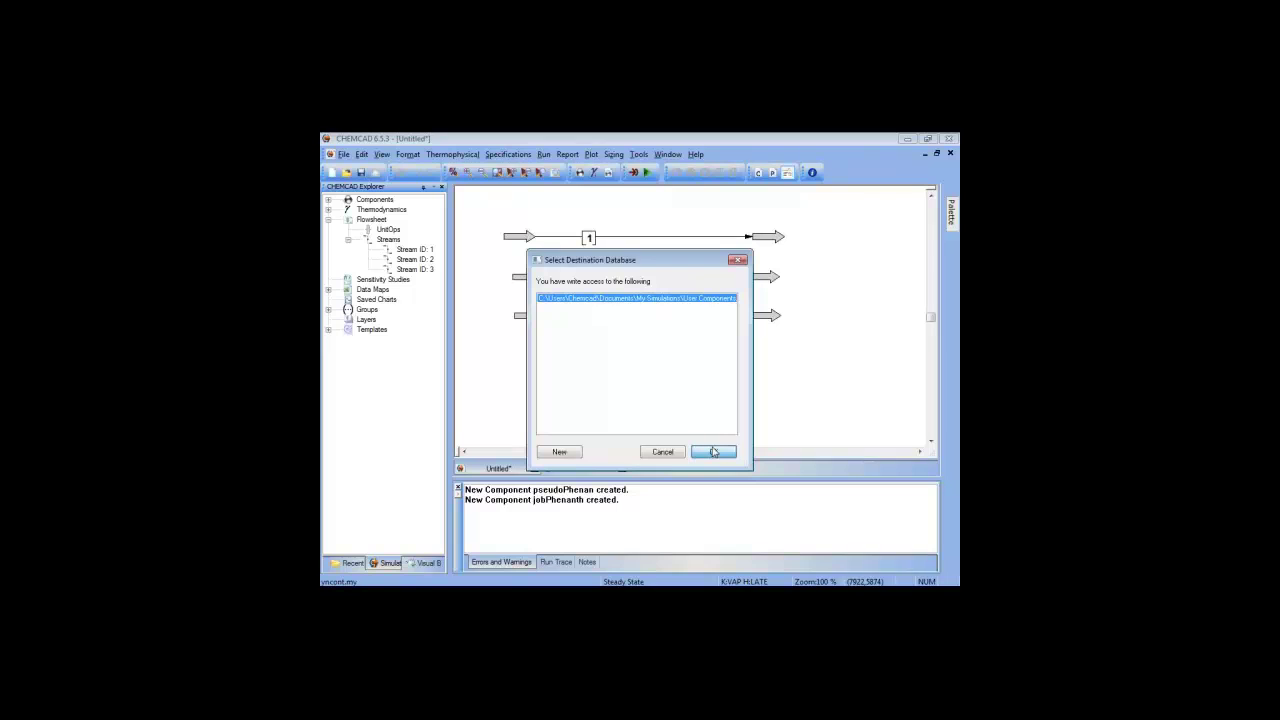
{"action": "left_click", "coordinate": [714, 452]}
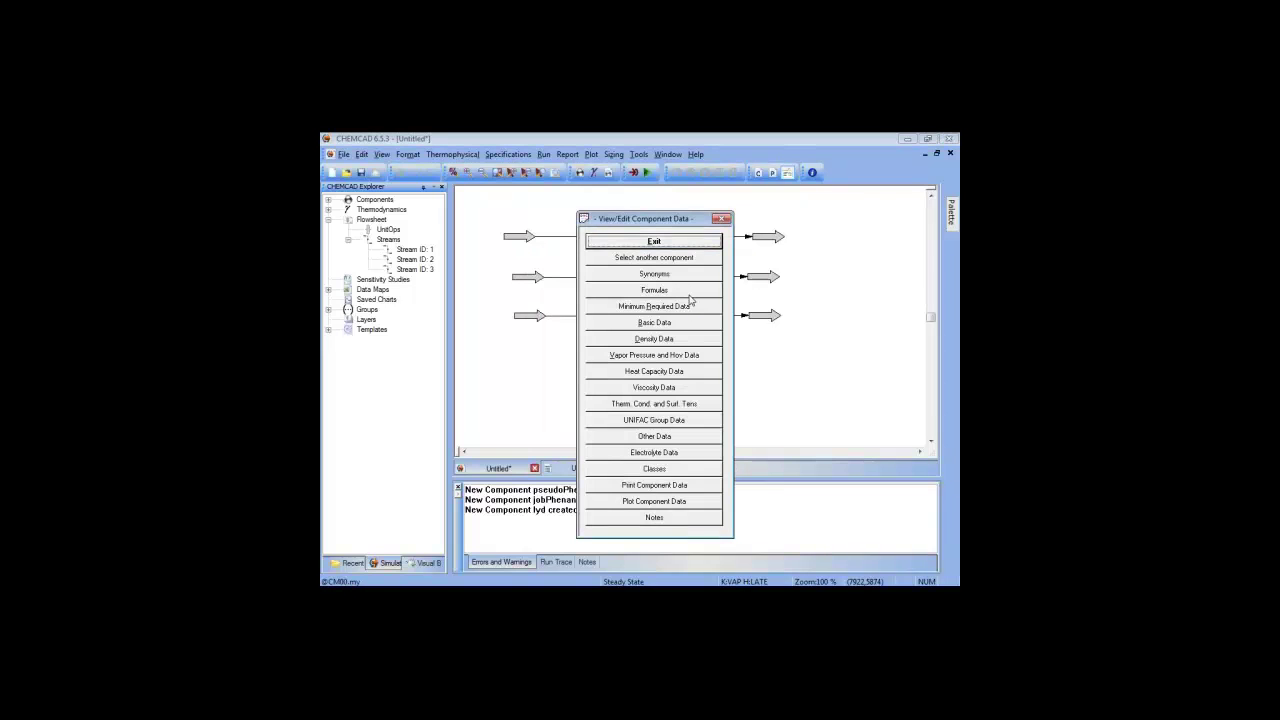
Step: Review the formulas and the minimum required data of component lyd without changing them
{"action": "left_click", "coordinate": [693, 291]}
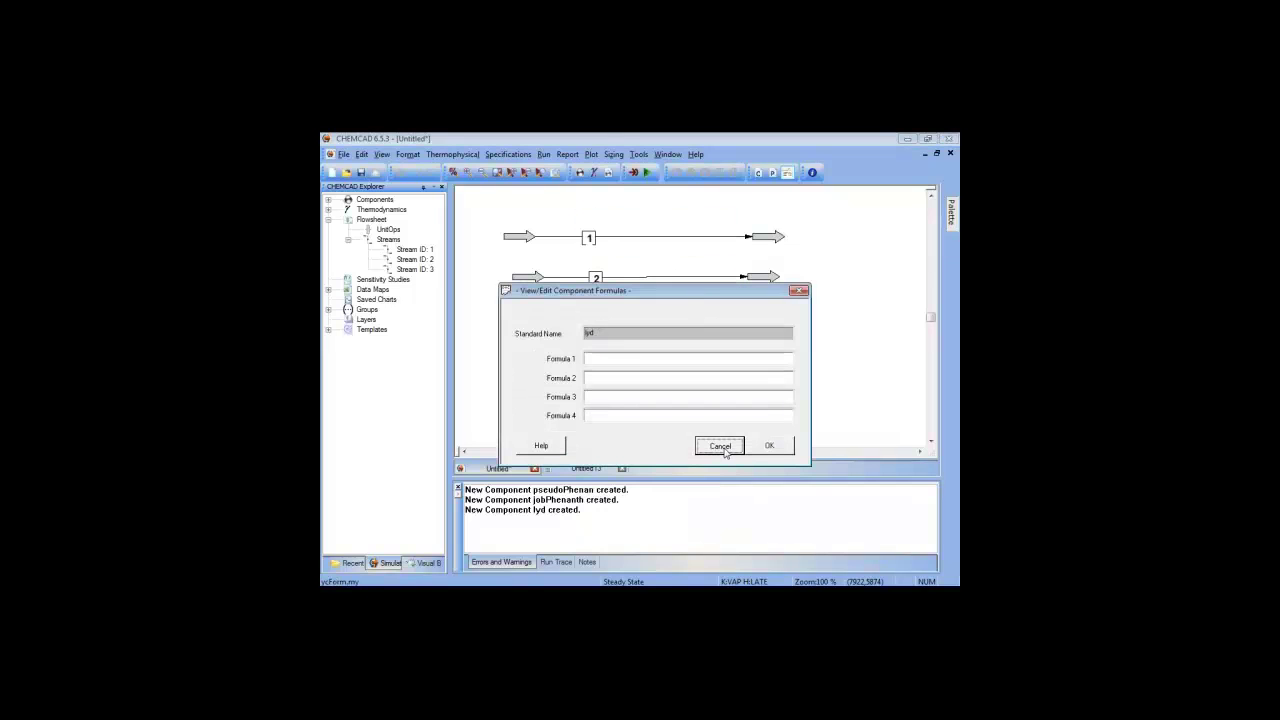
{"action": "left_click", "coordinate": [722, 447]}
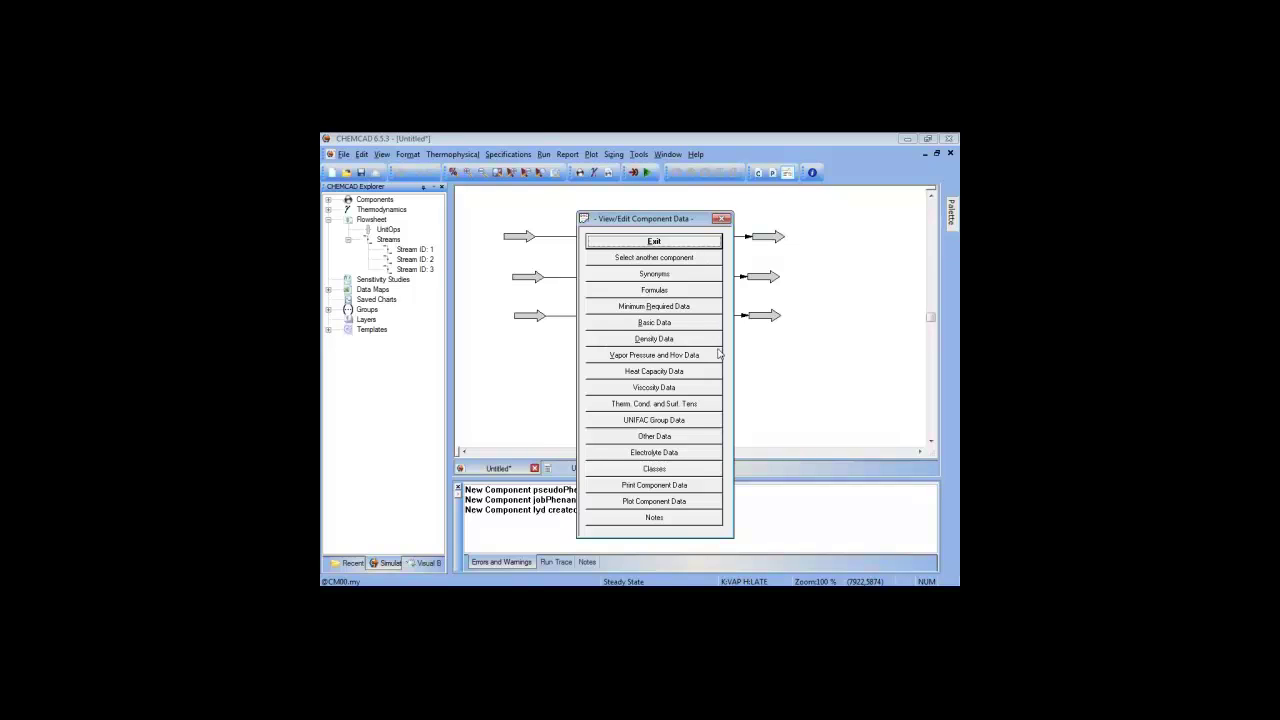
{"action": "left_click", "coordinate": [612, 304]}
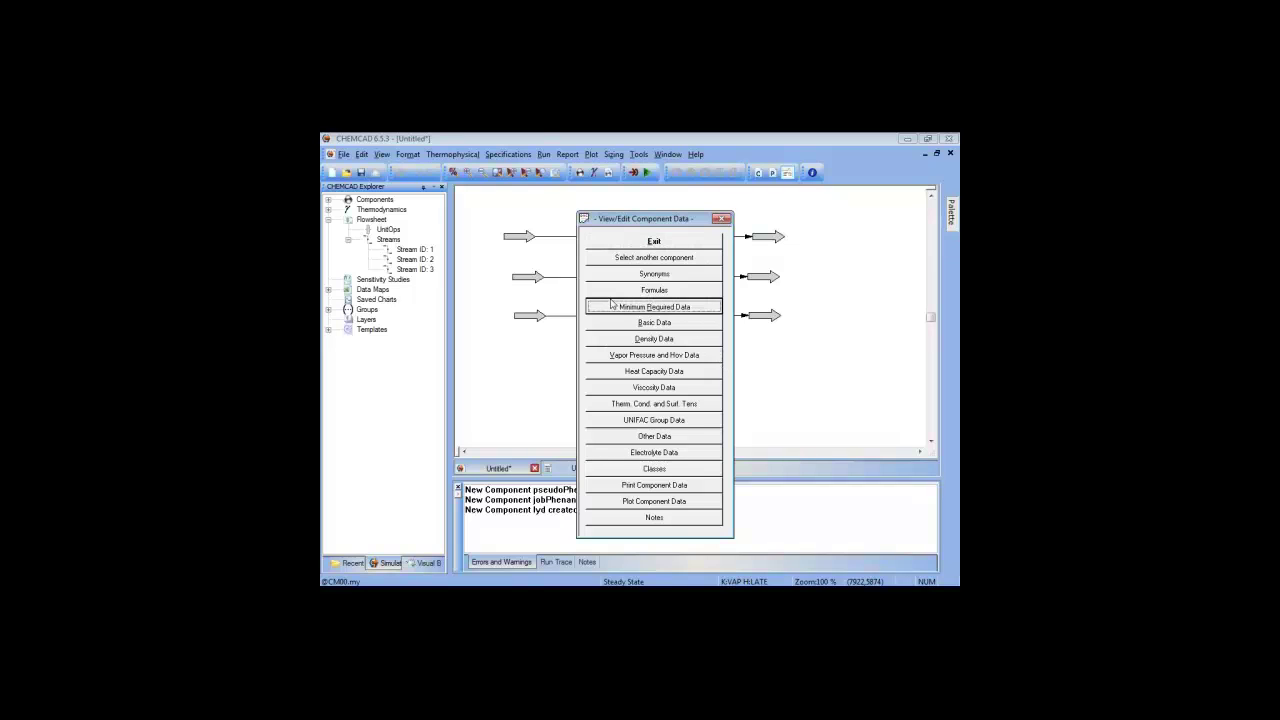
{"action": "left_click", "coordinate": [679, 312]}
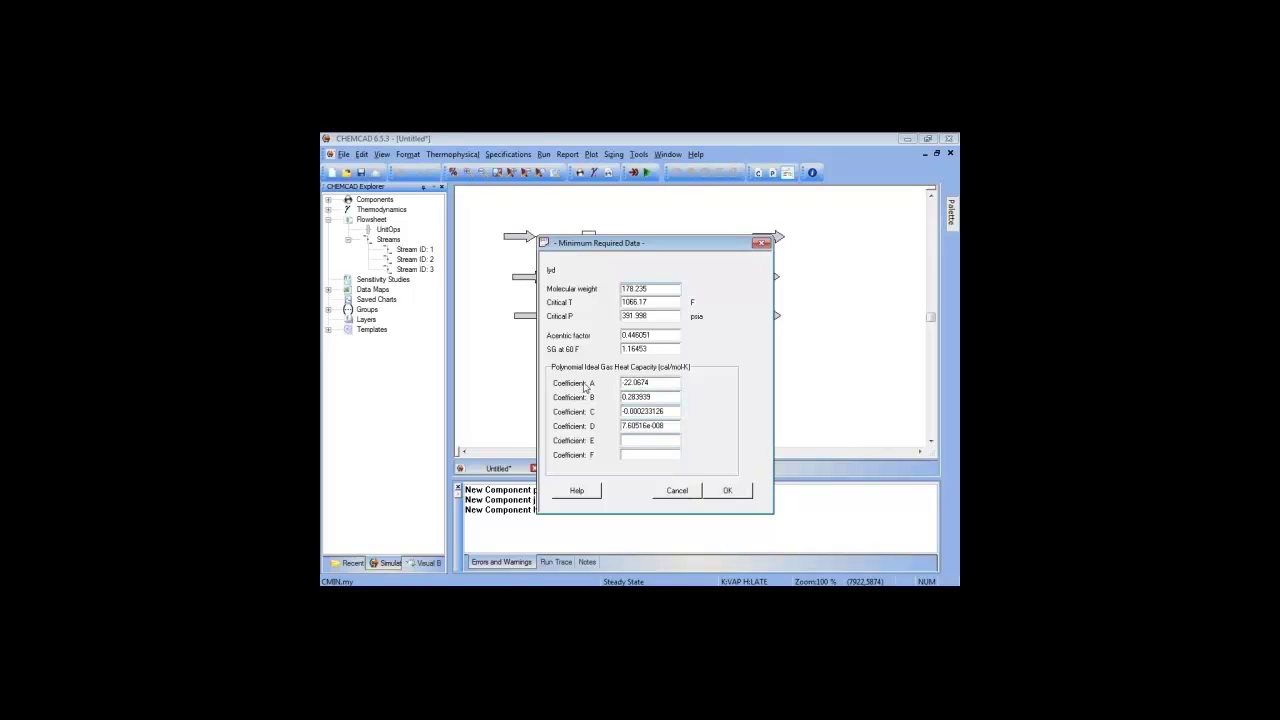
{"action": "left_click", "coordinate": [685, 495]}
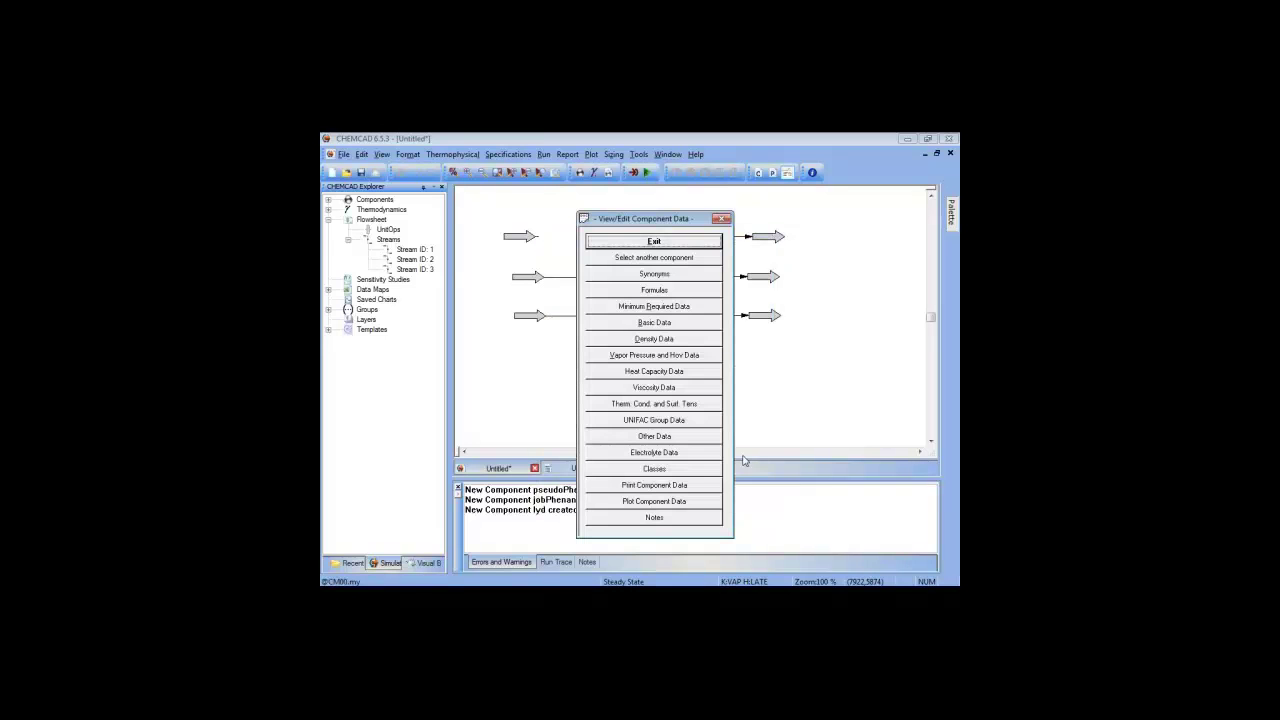
Step: Review lyd's basic data, including the heat of formation, and its library density data, and leave the component data
{"action": "left_click", "coordinate": [655, 324]}
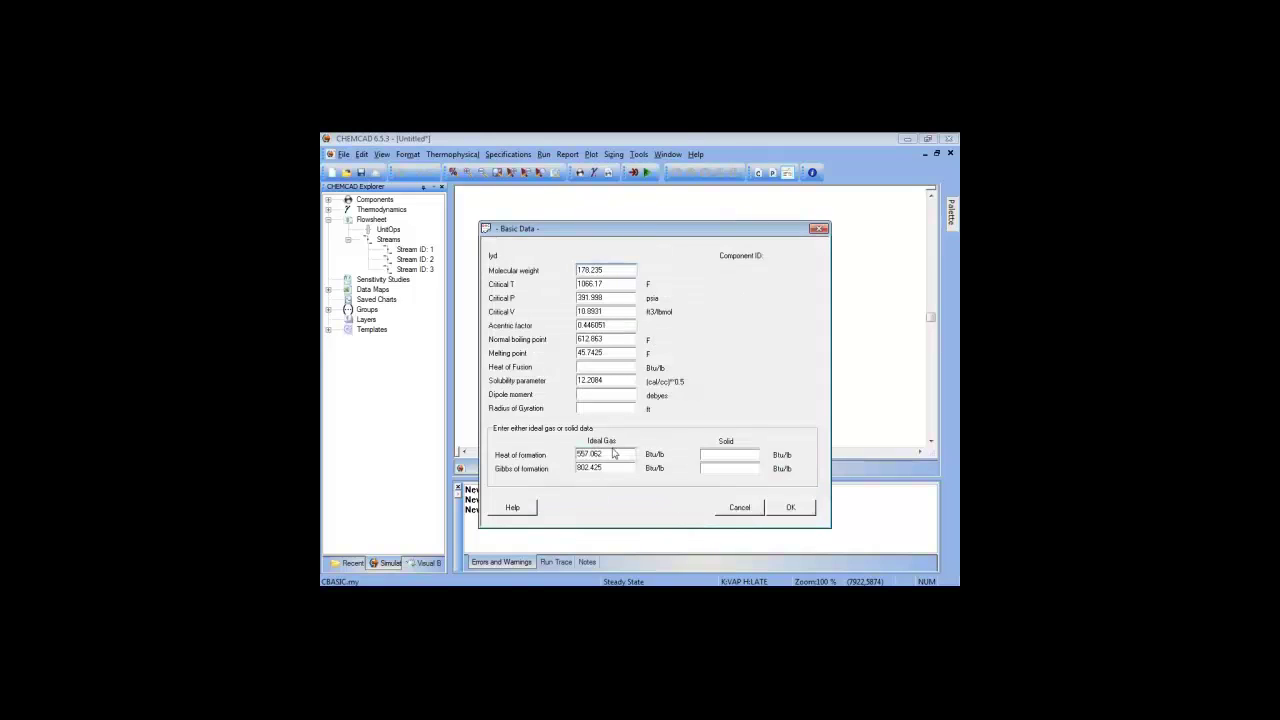
{"action": "left_click", "coordinate": [622, 454]}
{"action": "left_click", "coordinate": [740, 507]}
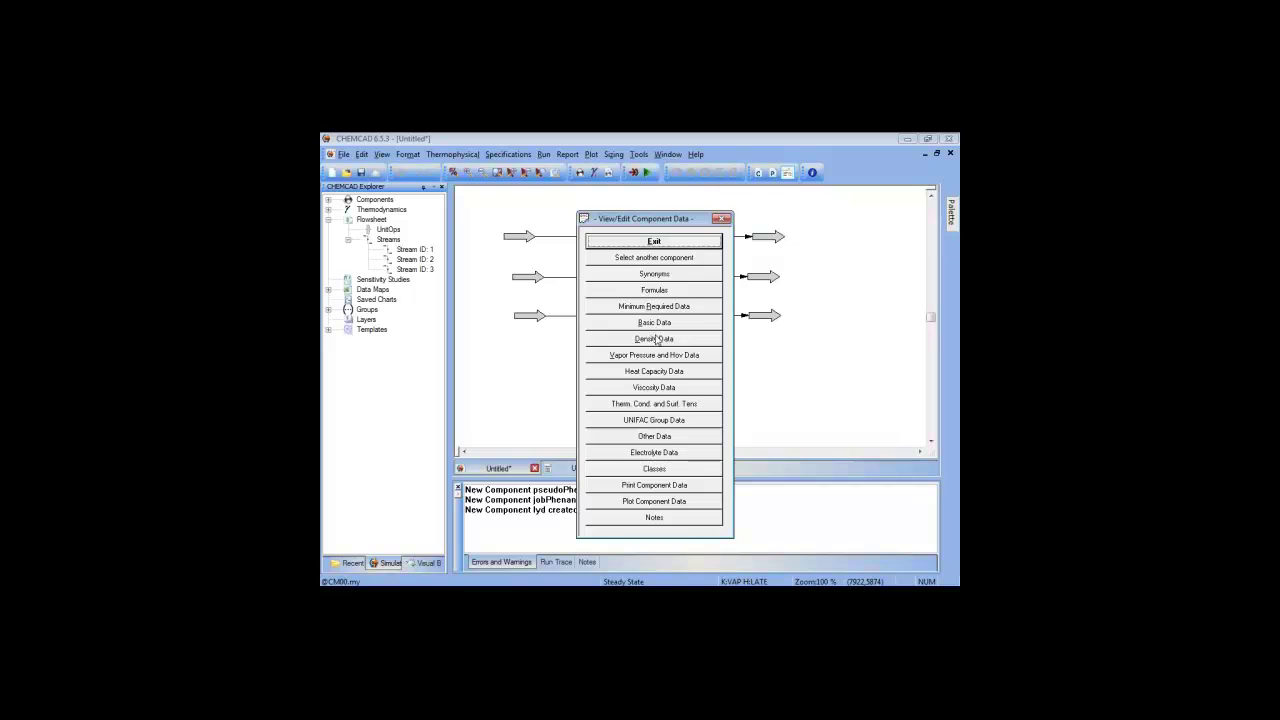
{"action": "left_click", "coordinate": [652, 338]}
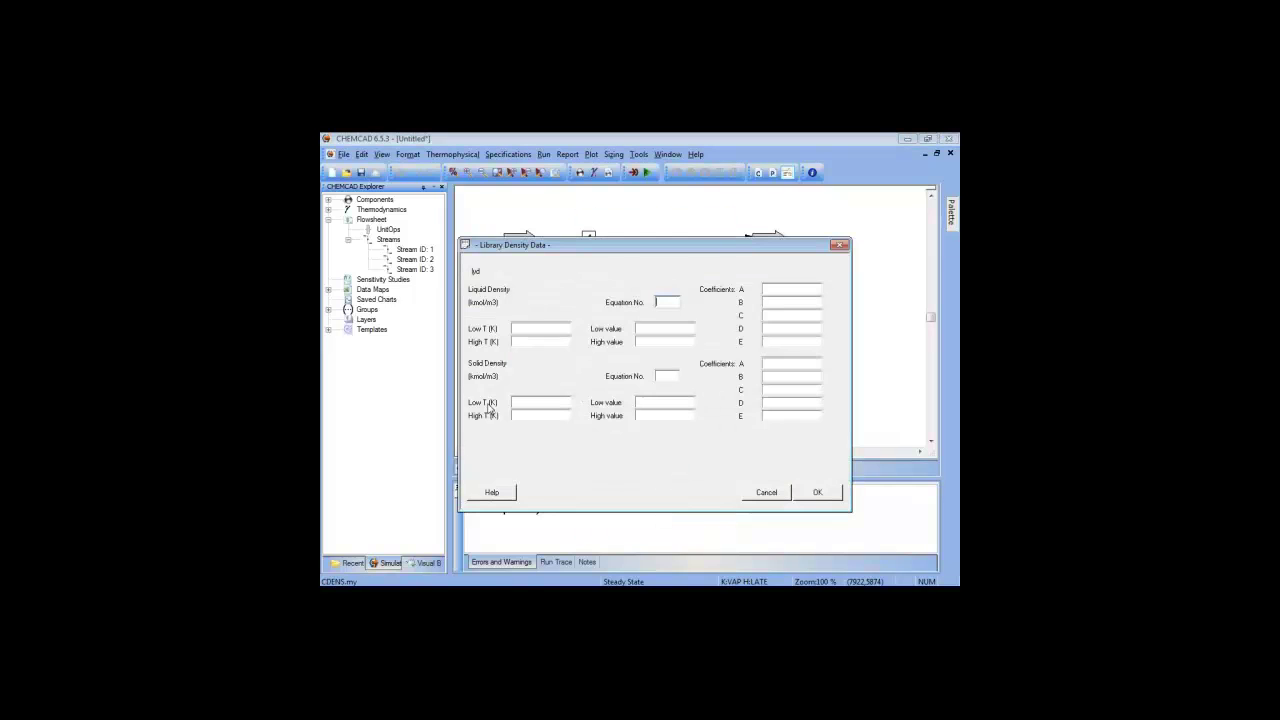
{"action": "left_click", "coordinate": [766, 492]}
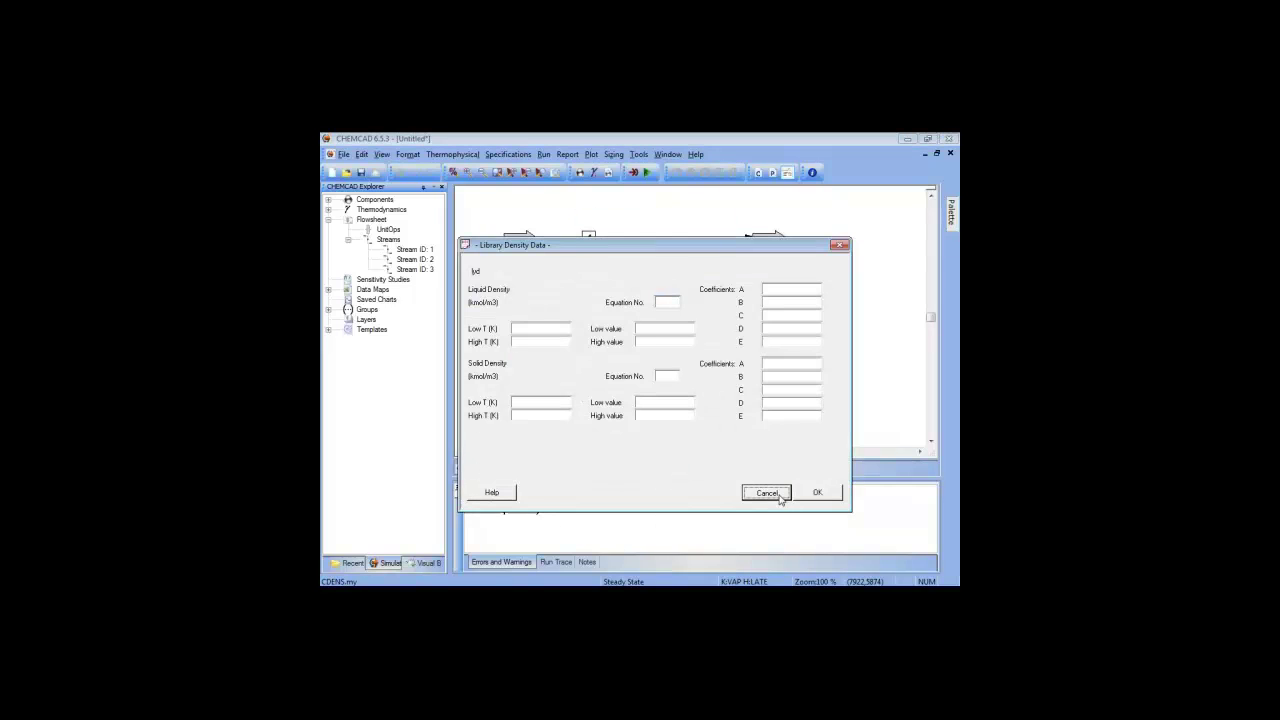
{"action": "left_click", "coordinate": [676, 241]}
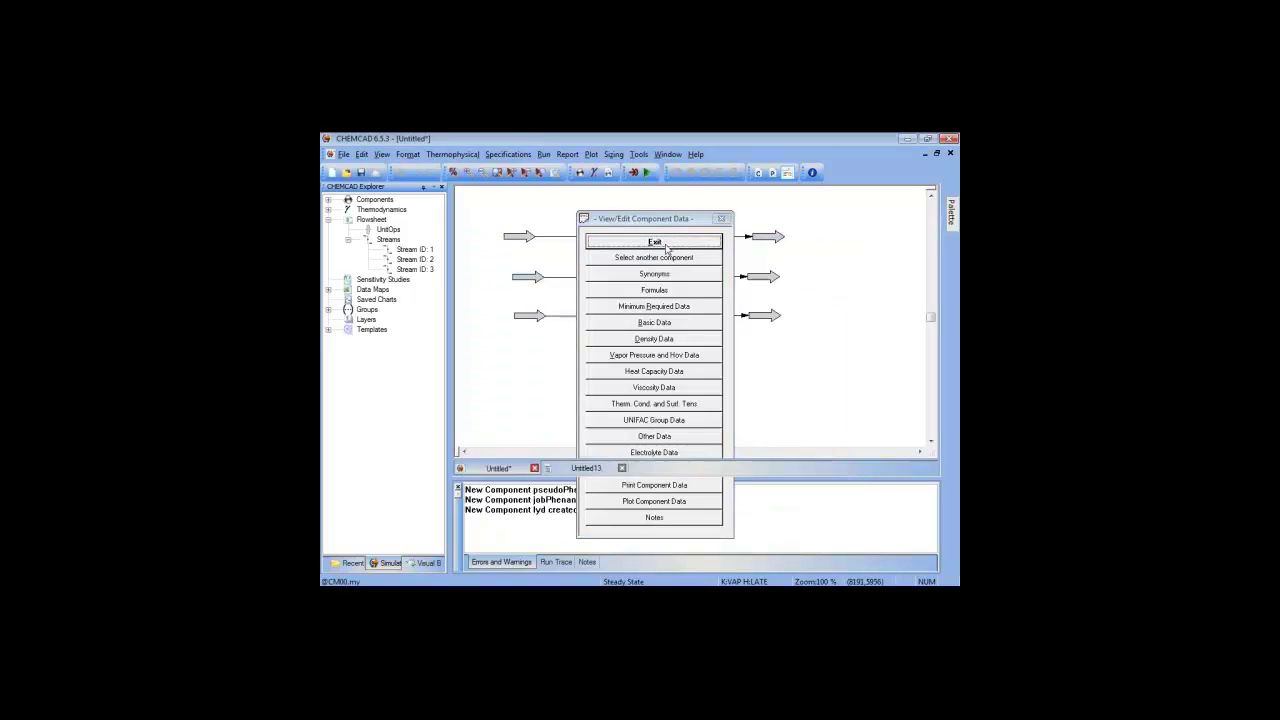
Step: Duplicate stream 3 with its feed and product arrows to create stream 4 below it
{"action": "left_click_drag", "start_coordinate": [487, 297], "coordinate": [819, 357]}
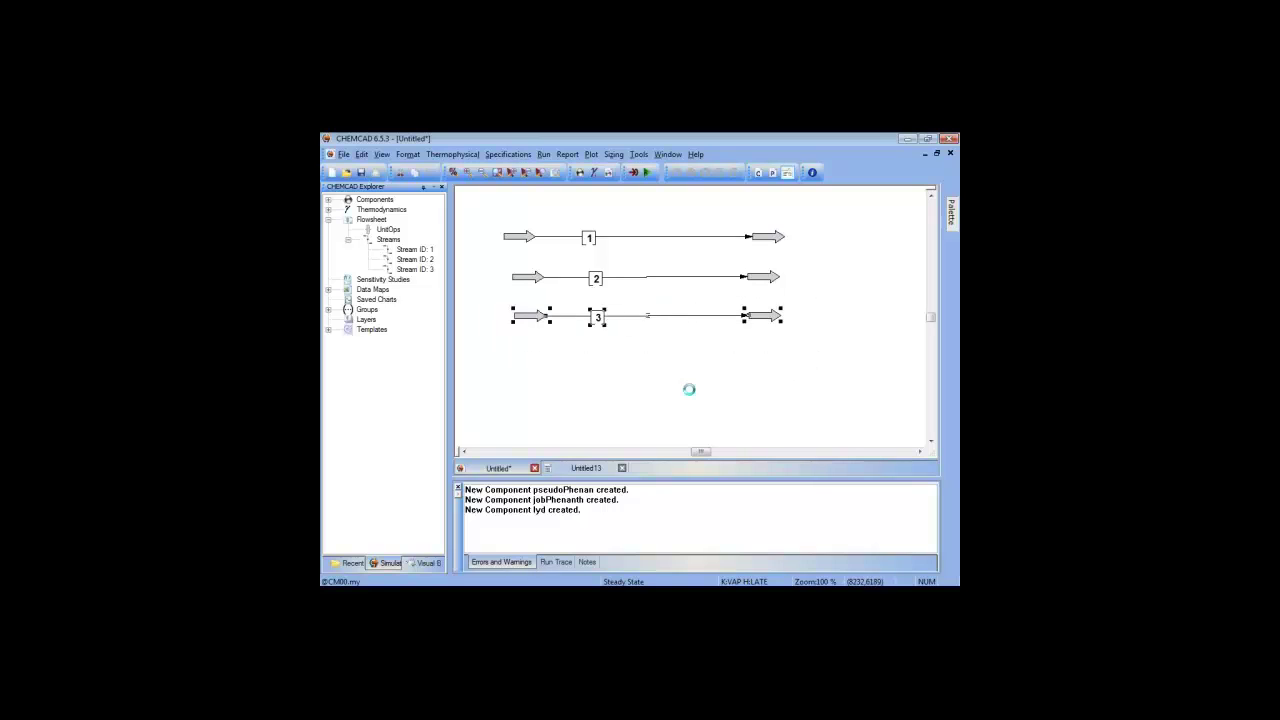
{"action": "key", "text": "ctrl+c"}
{"action": "key", "text": "ctrl+v"}
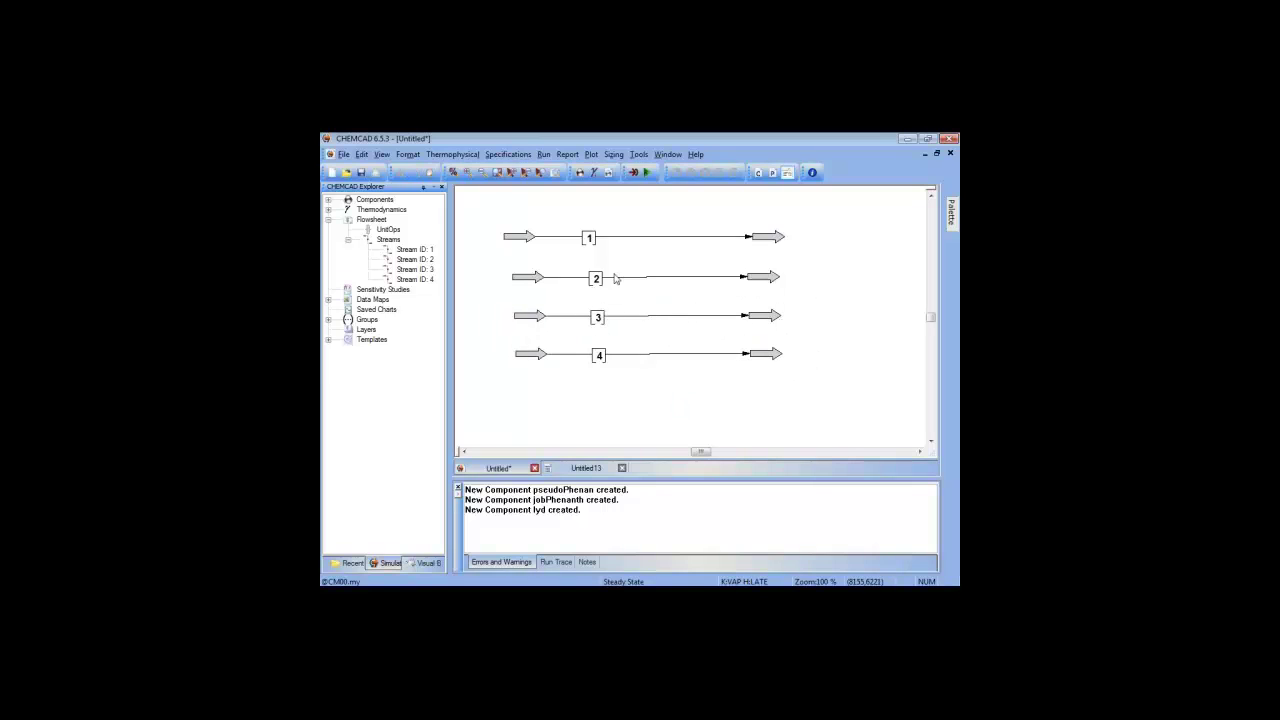
Step: Add the user component lyd to the simulation's selected components
{"action": "left_click", "coordinate": [452, 155]}
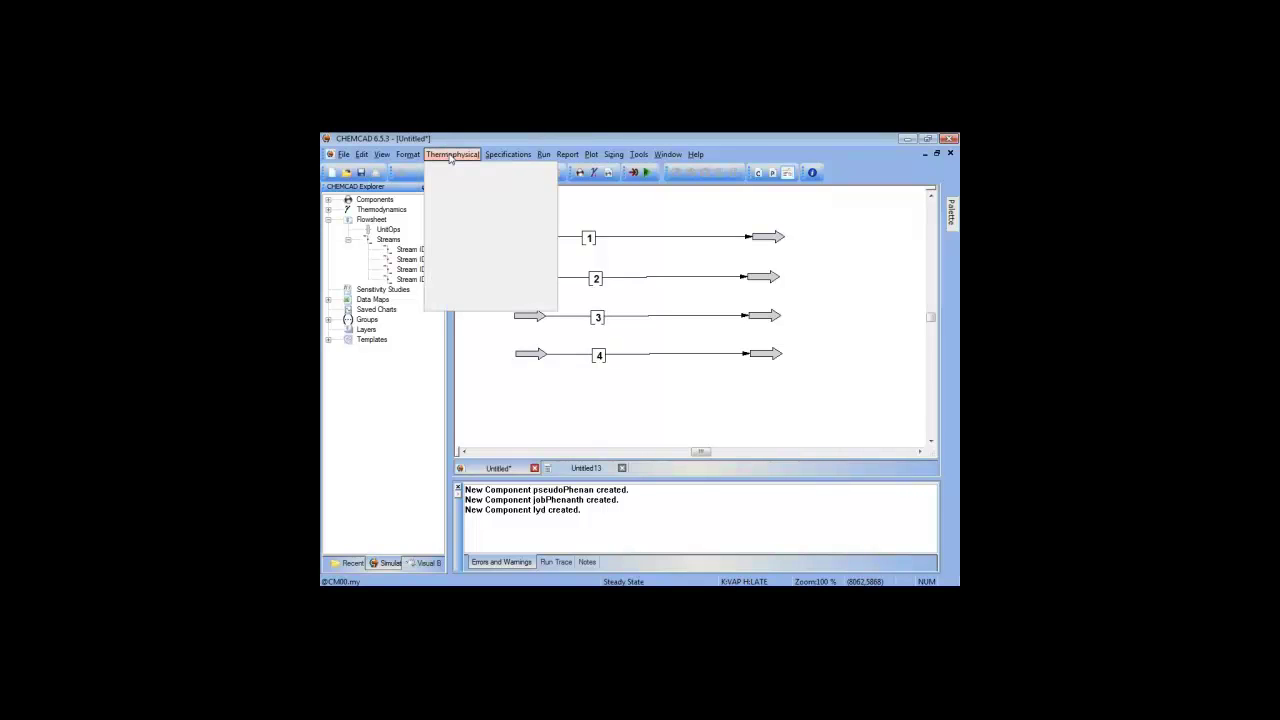
{"action": "mouse_move", "coordinate": [480, 169]}
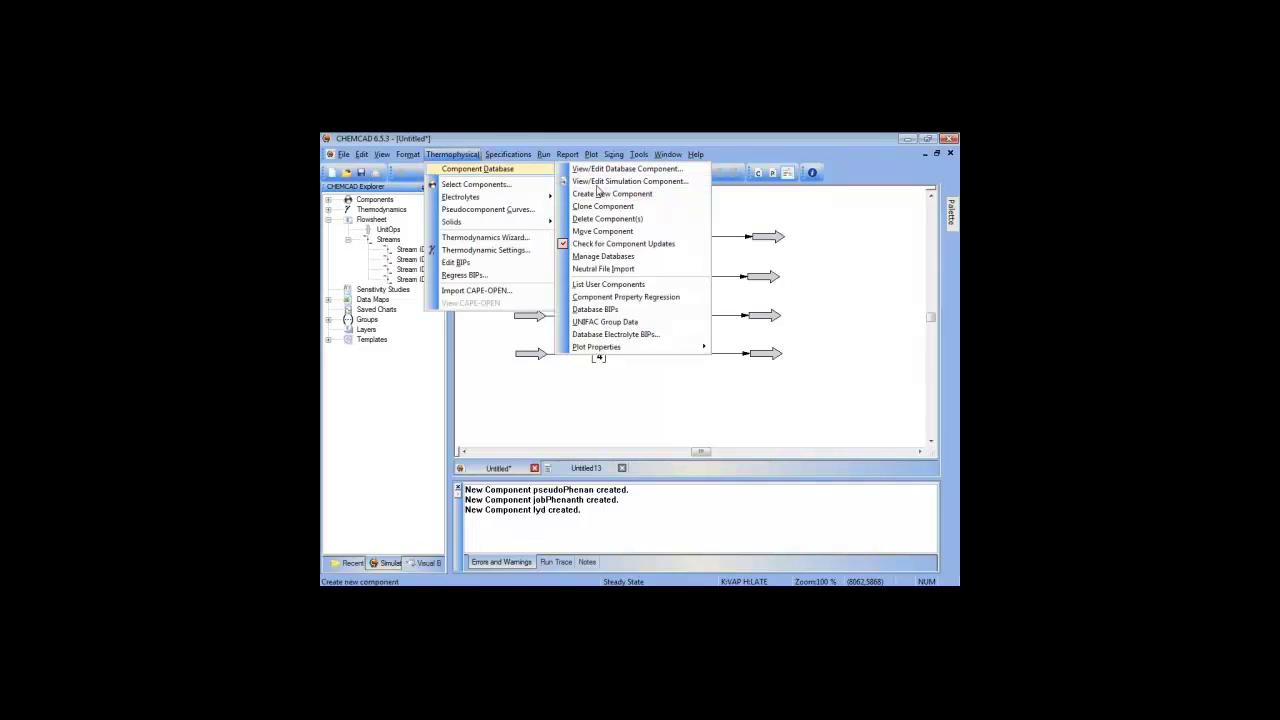
{"action": "left_click", "coordinate": [512, 188]}
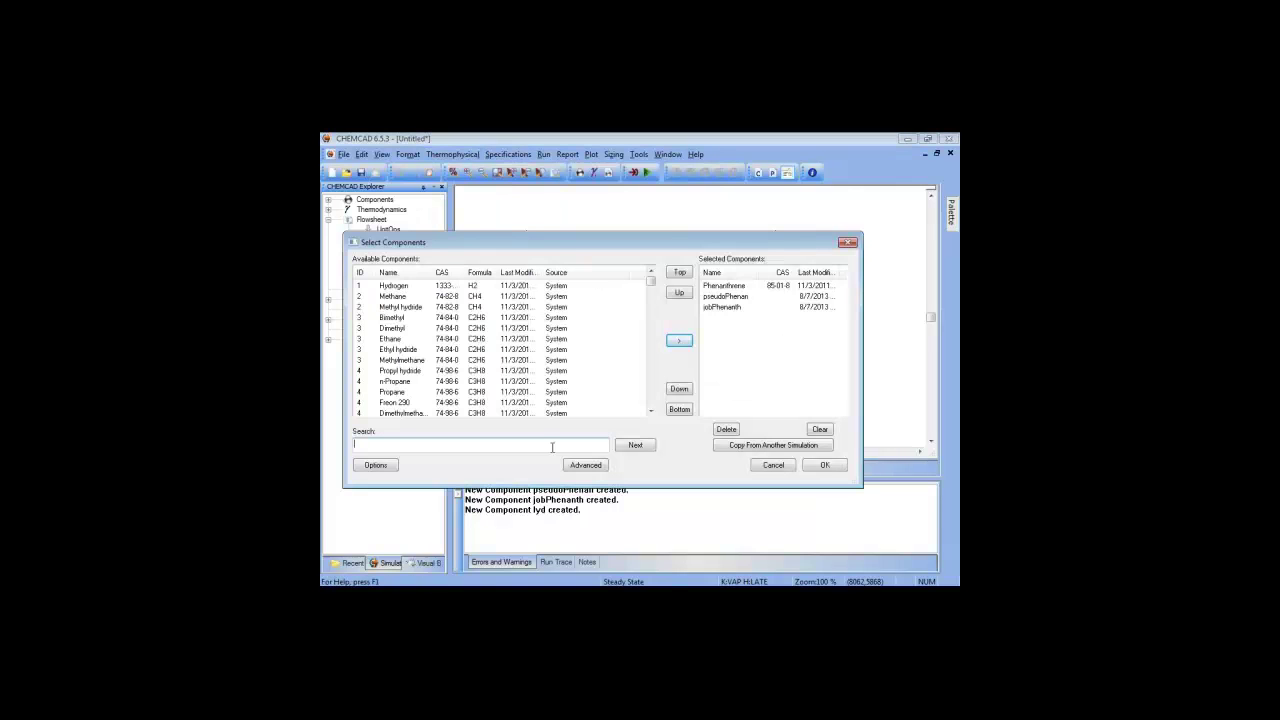
{"action": "type", "text": "lyd"}
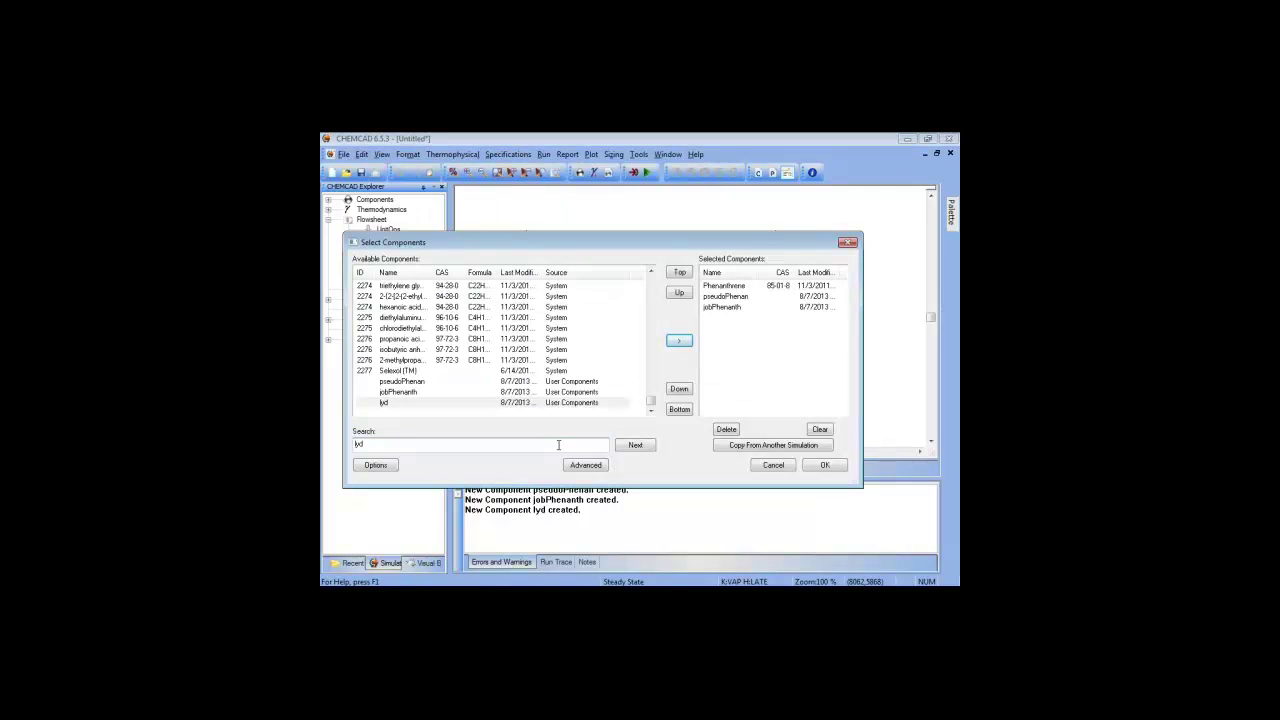
{"action": "left_click", "coordinate": [592, 403]}
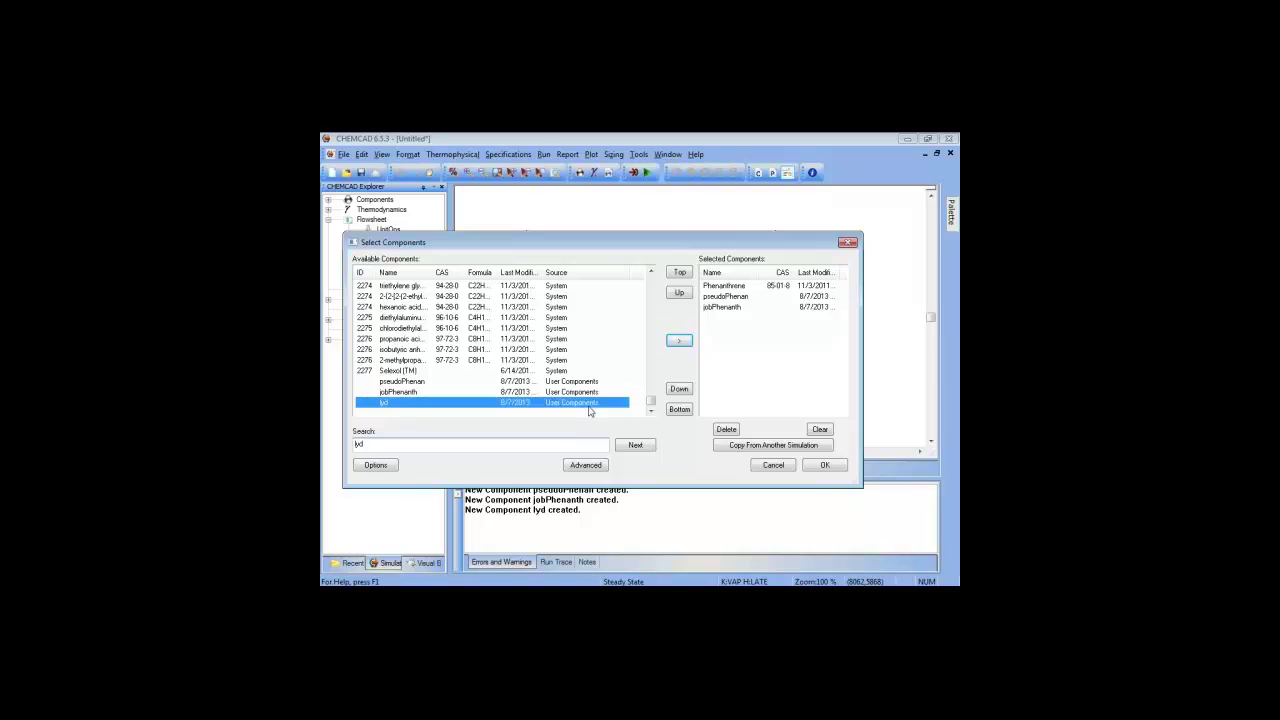
{"action": "left_click", "coordinate": [823, 465]}
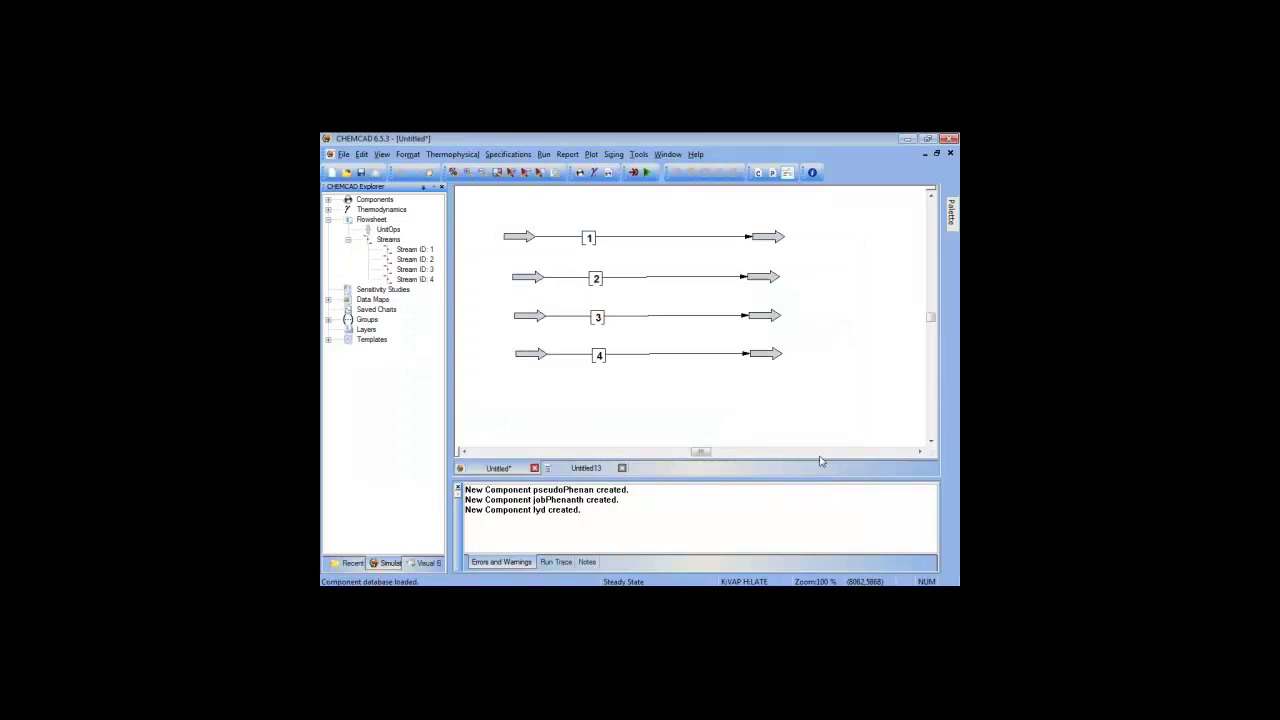
Step: In stream 4, clear the jobPhenanth flow, set lyd to 100 lb/h and save the stream
{"action": "left_click", "coordinate": [598, 355]}
{"action": "double_click", "coordinate": [598, 355]}
{"action": "left_click", "coordinate": [462, 427]}
{"action": "key", "text": "Tab"}
{"action": "type", "text": "100"}
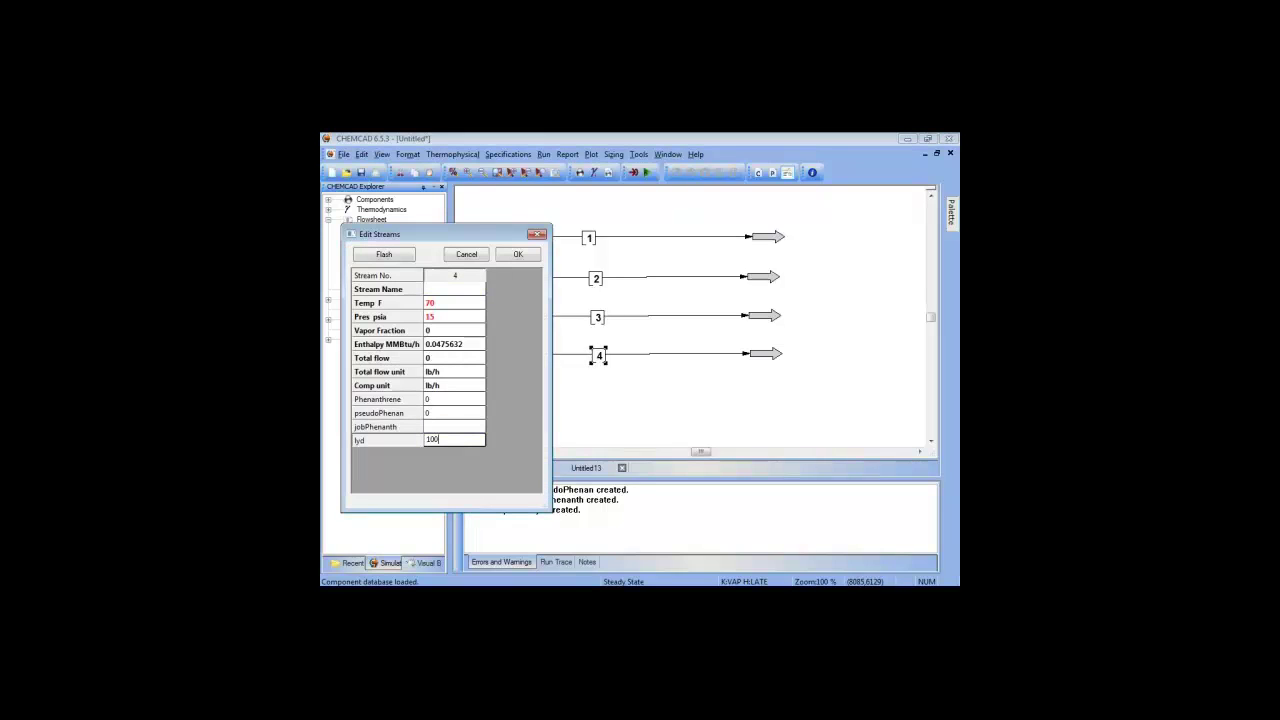
{"action": "left_click", "coordinate": [517, 256]}
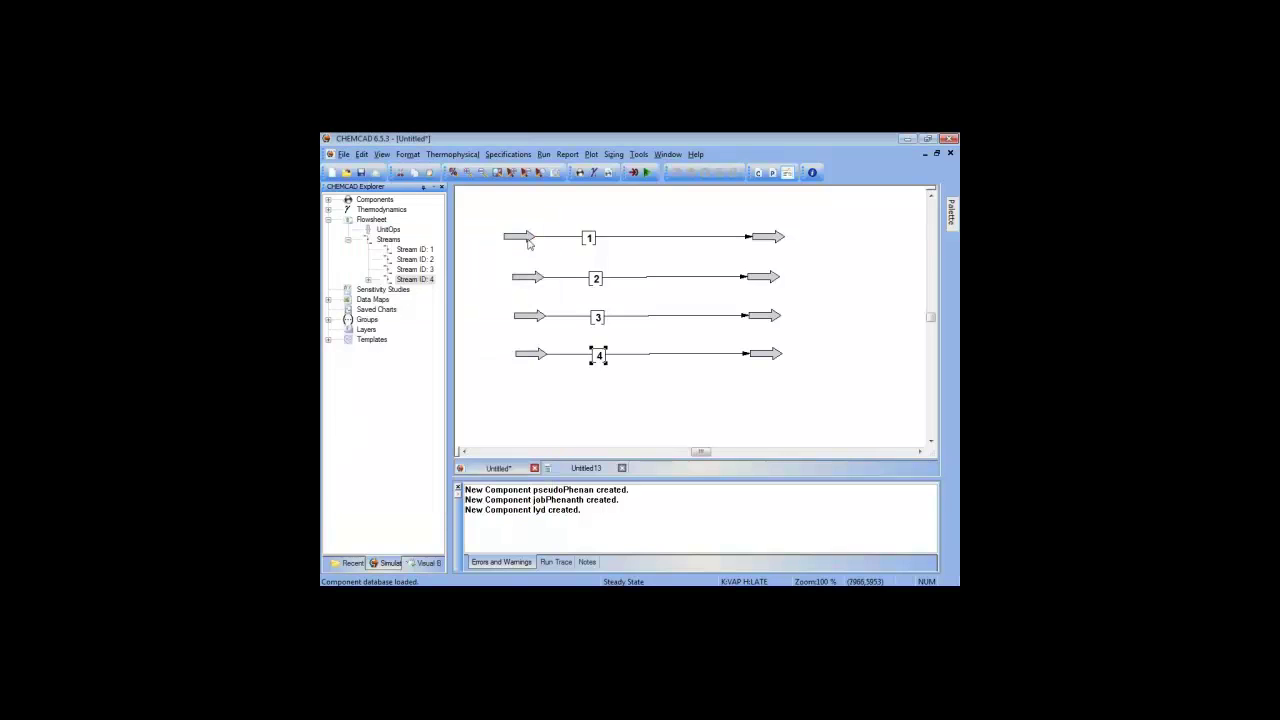
Step: Generate a stream properties report for streams 1 to 4 and highlight its actual density row for comparison
{"action": "left_click", "coordinate": [592, 155]}
{"action": "mouse_move", "coordinate": [567, 155]}
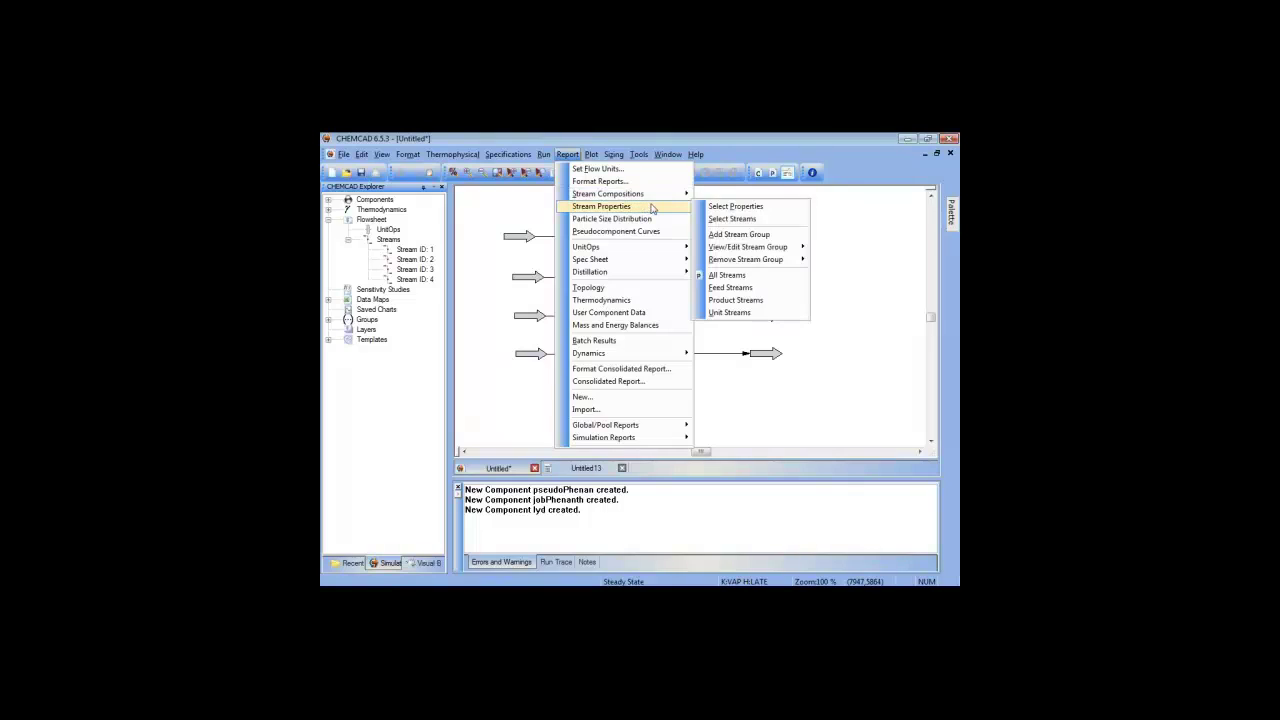
{"action": "left_click", "coordinate": [753, 229]}
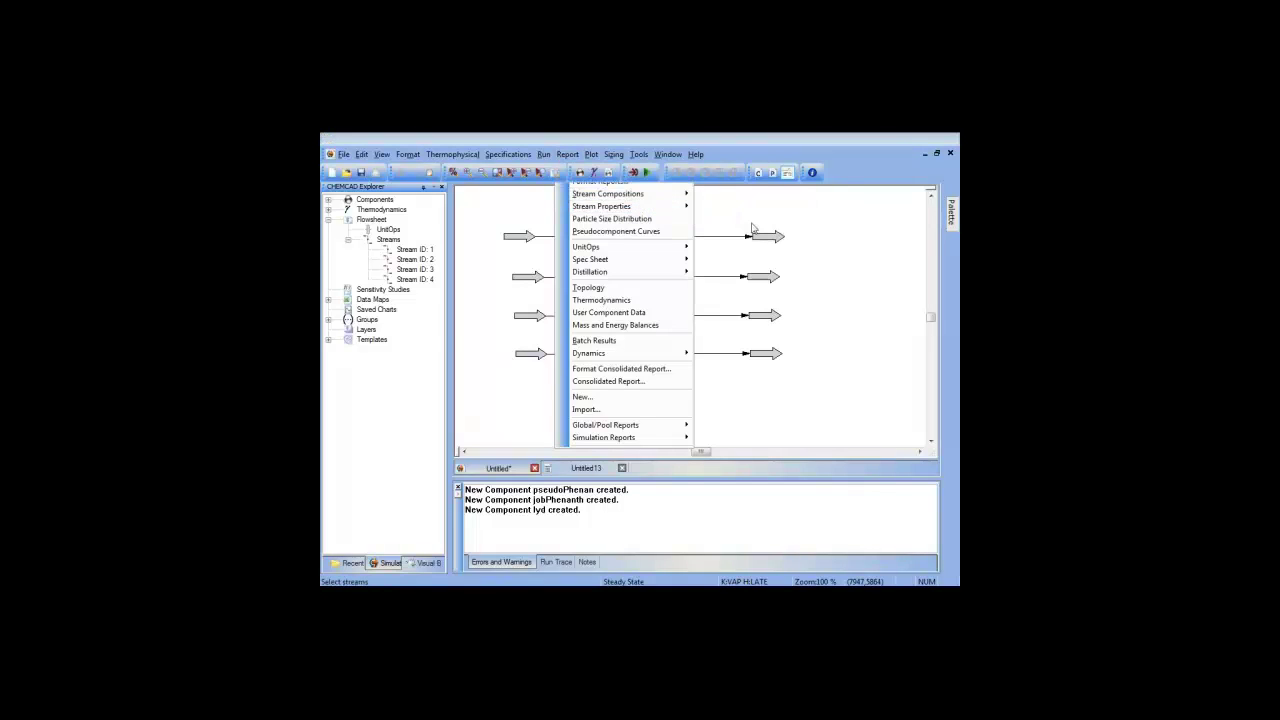
{"action": "left_click", "coordinate": [589, 239]}
{"action": "left_click", "coordinate": [595, 278]}
{"action": "left_click", "coordinate": [597, 318]}
{"action": "left_click", "coordinate": [599, 357]}
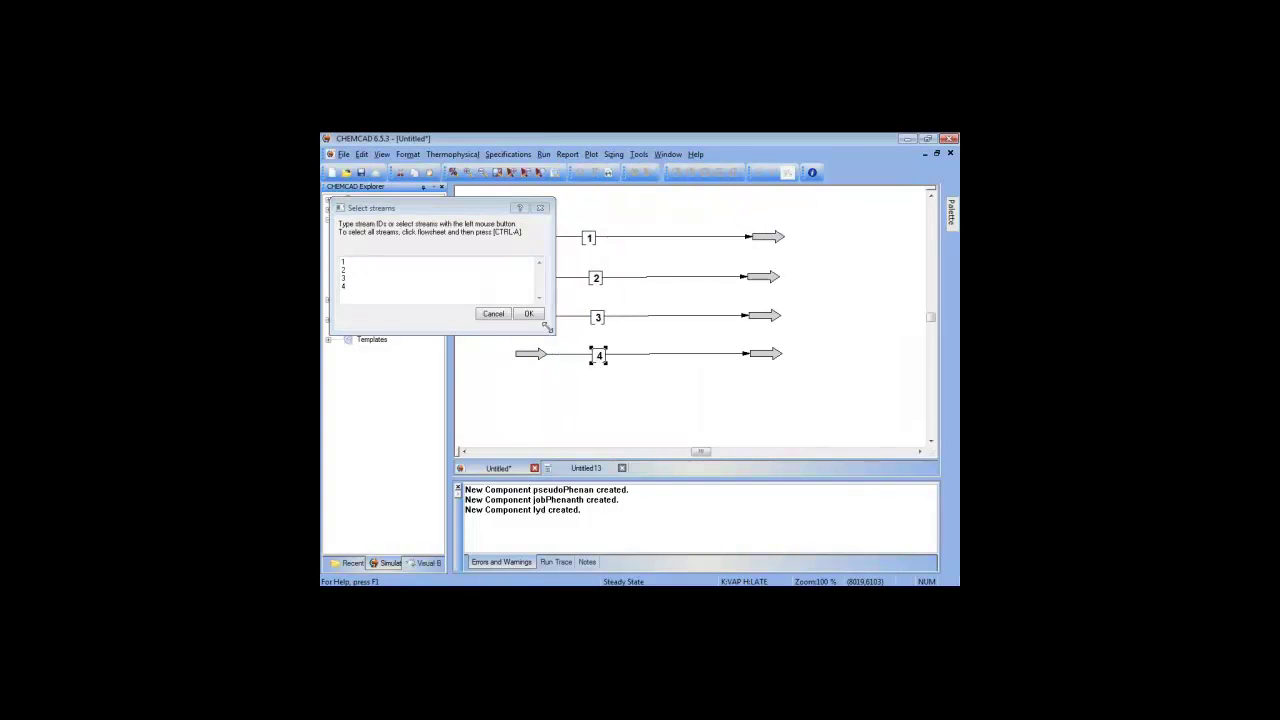
{"action": "left_click", "coordinate": [534, 314]}
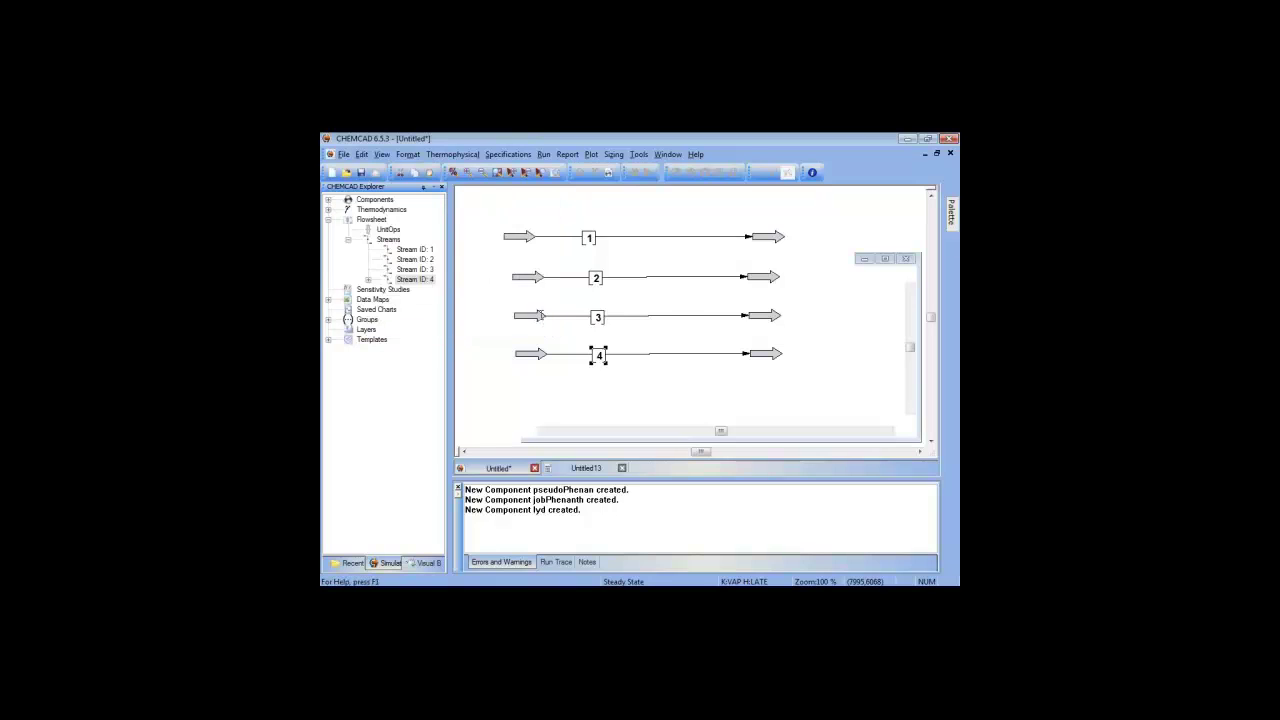
{"action": "left_click_drag", "start_coordinate": [840, 391], "coordinate": [480, 393]}
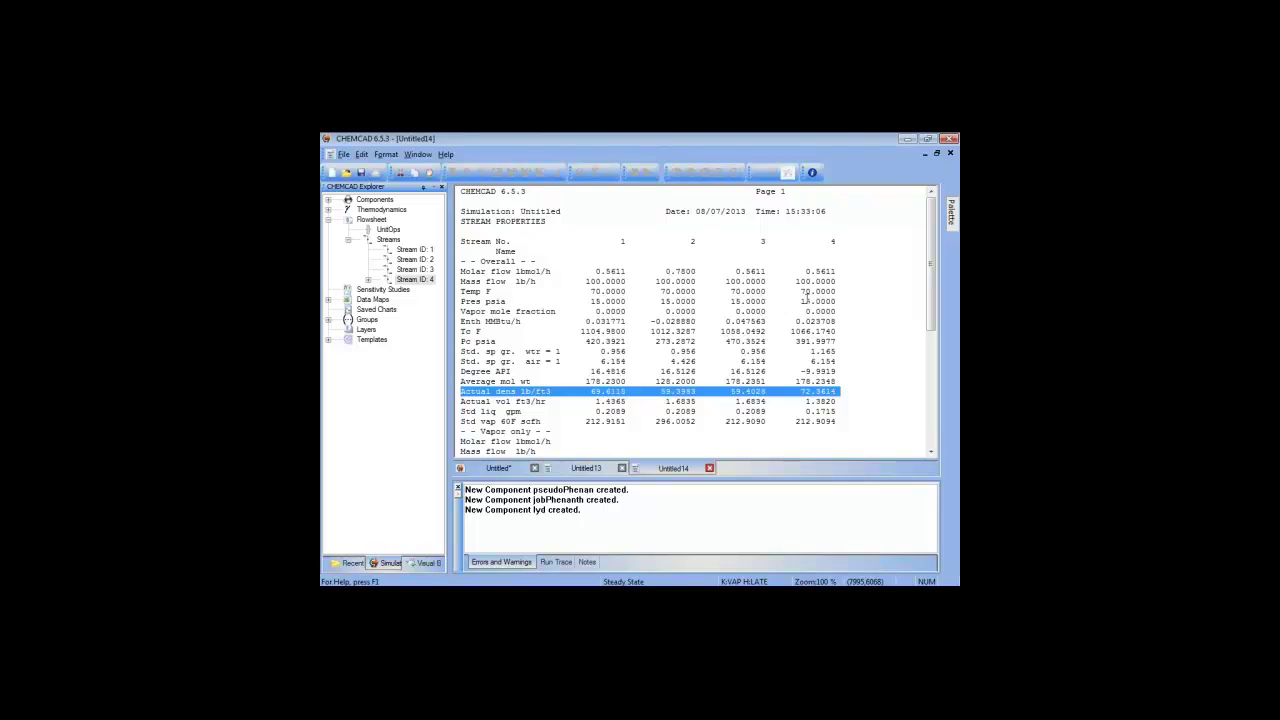
{"action": "left_click", "coordinate": [490, 469]}
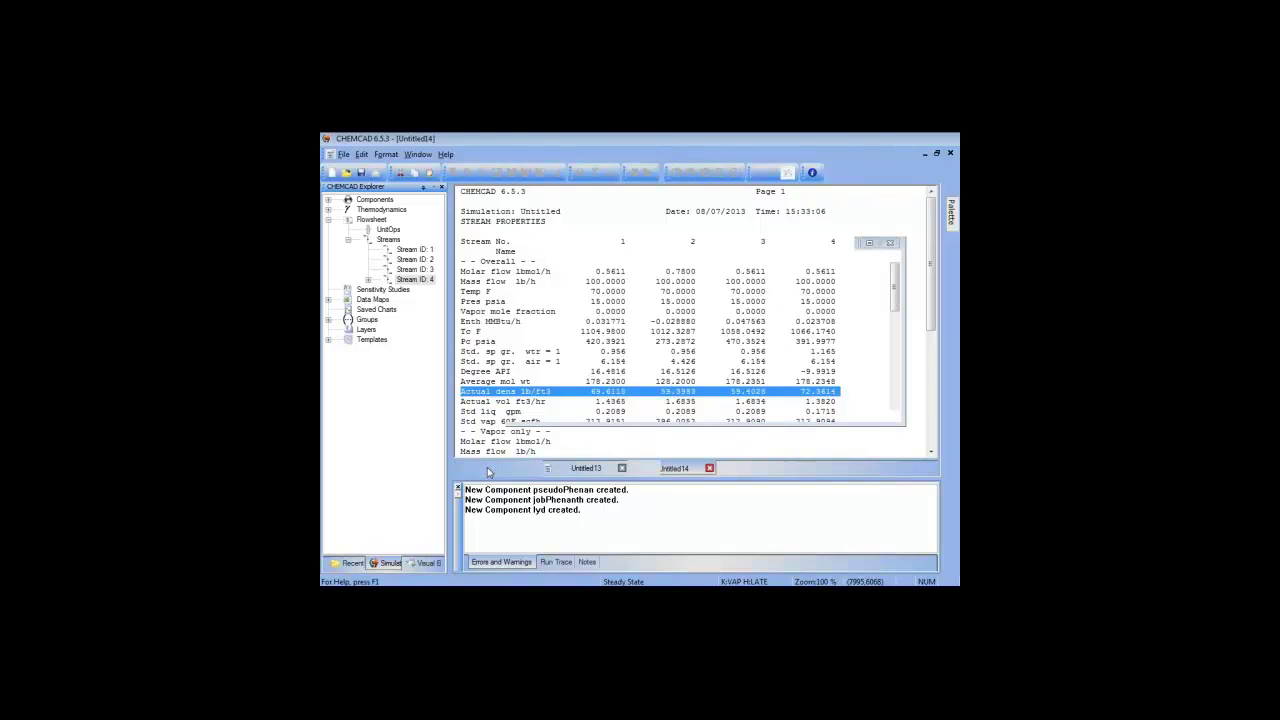
Step: Open streams 1 to 4 together for editing and name stream 1 database and stream 2 pseudo
{"action": "left_click", "coordinate": [508, 154]}
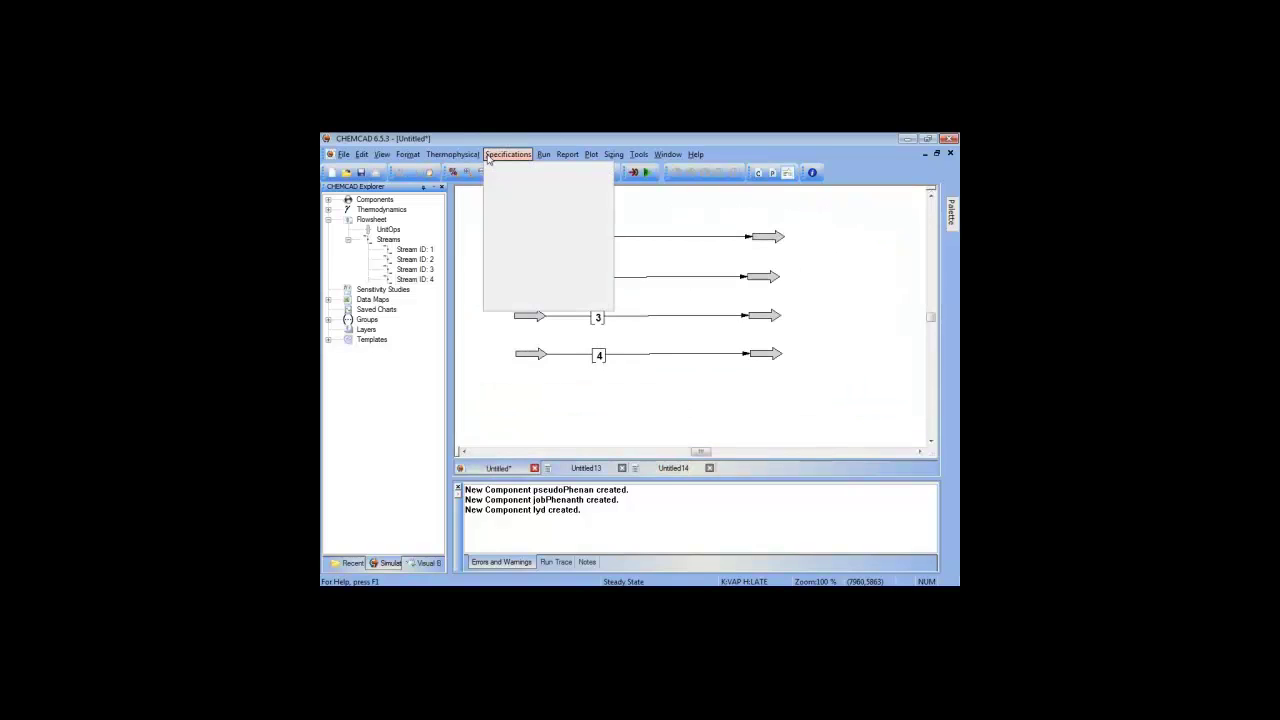
{"action": "left_click", "coordinate": [530, 226]}
{"action": "left_click", "coordinate": [591, 239]}
{"action": "left_click", "coordinate": [598, 280]}
{"action": "left_click", "coordinate": [598, 318]}
{"action": "left_click", "coordinate": [600, 355]}
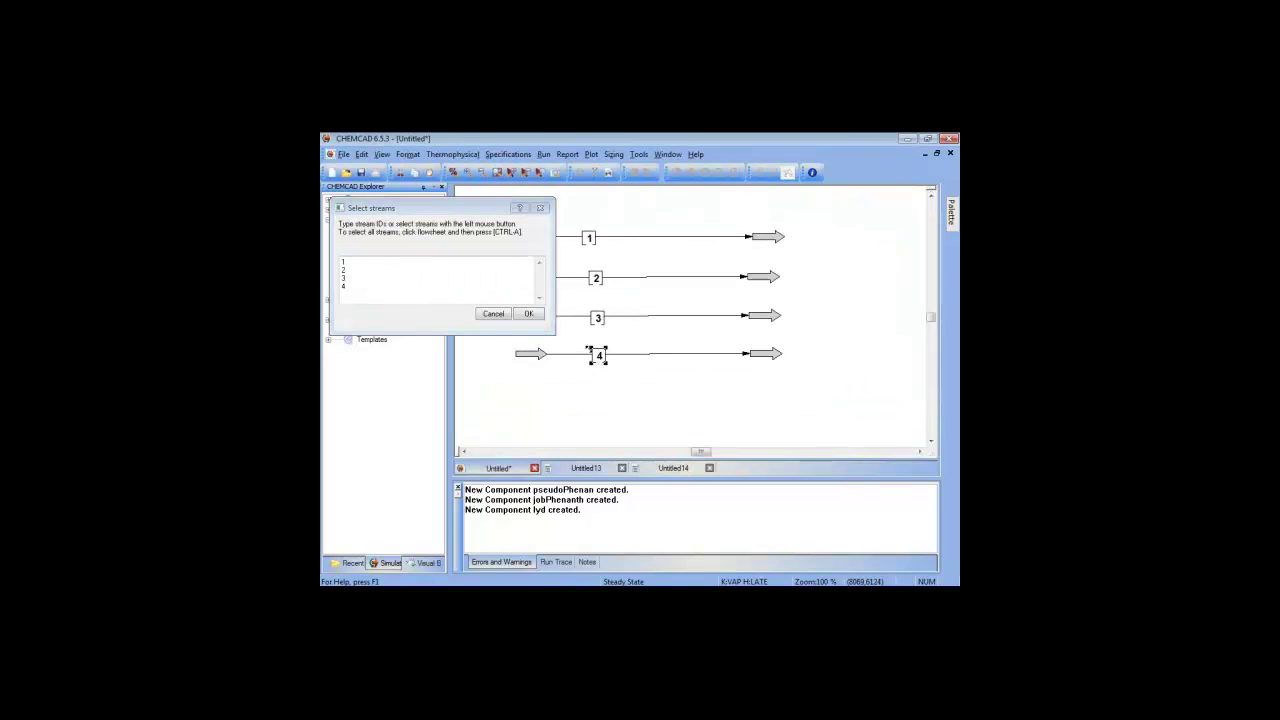
{"action": "left_click", "coordinate": [519, 316]}
{"action": "type", "text": "database"}
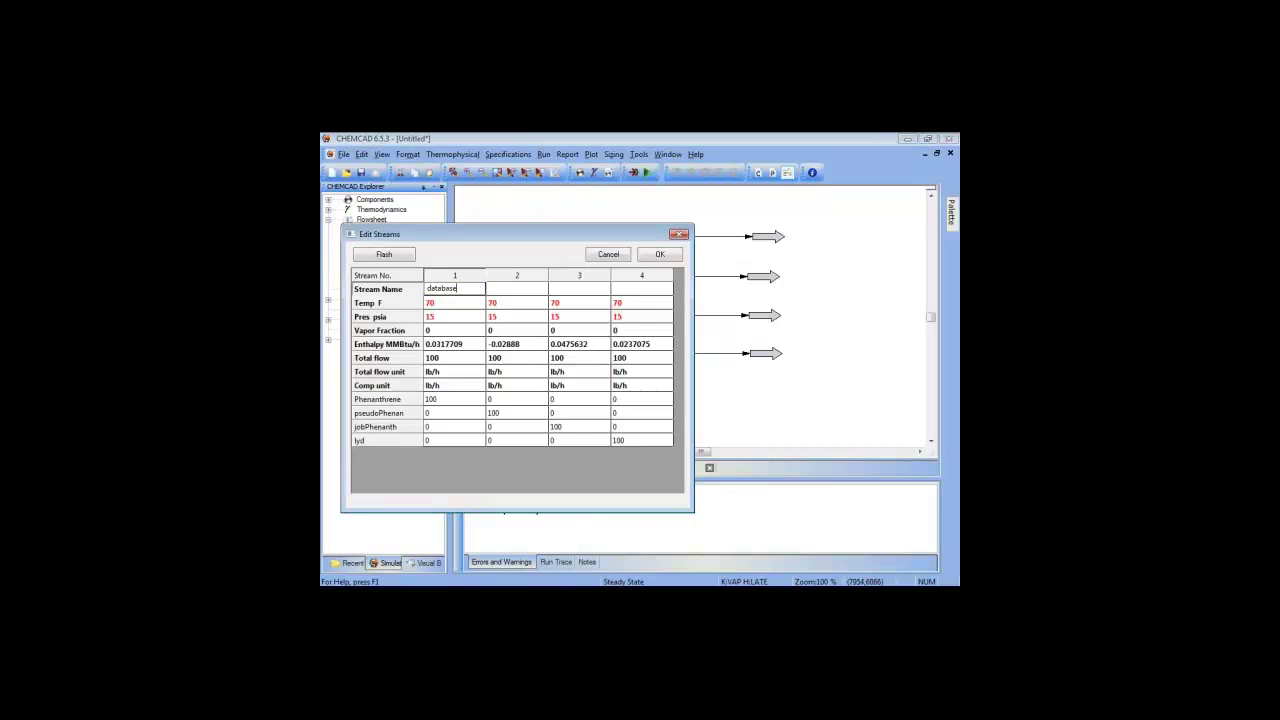
{"action": "left_click", "coordinate": [517, 288]}
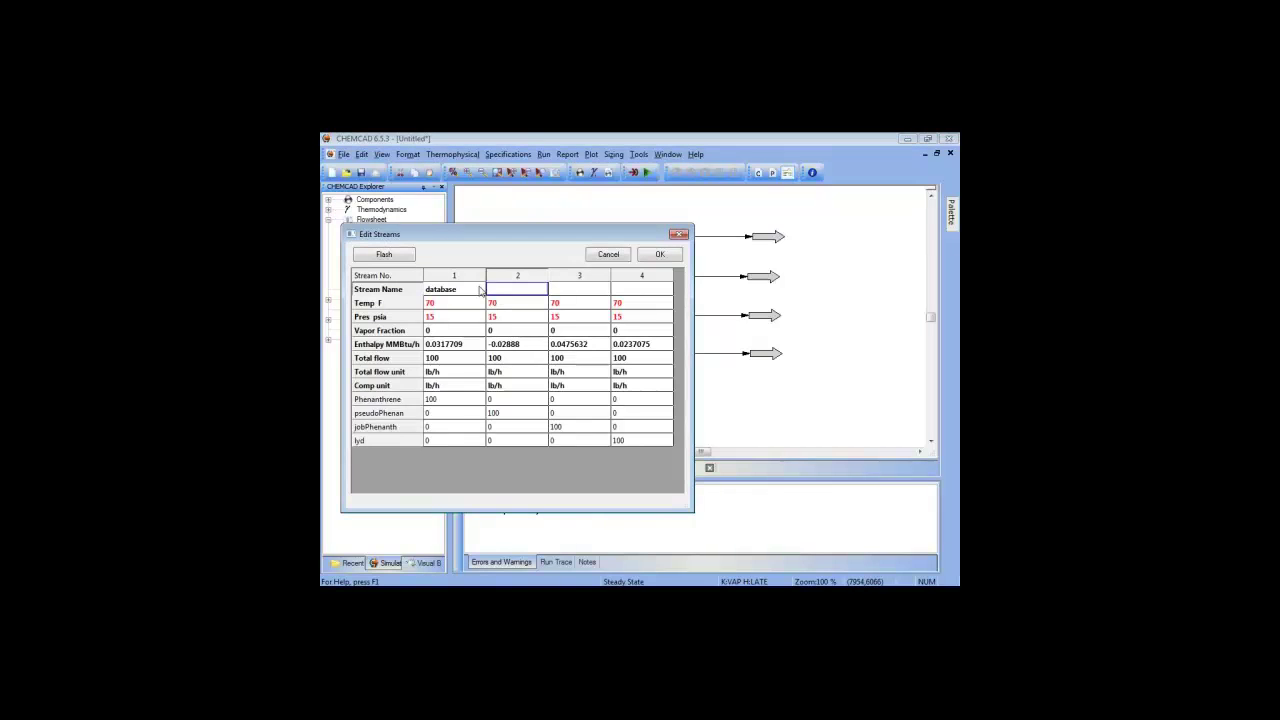
{"action": "type", "text": "psue"}
{"action": "key", "text": "BackSpace"}
{"action": "key", "text": "BackSpace"}
{"action": "type", "text": "euod"}
{"action": "key", "text": "BackSpace"}
{"action": "key", "text": "BackSpace"}
{"action": "type", "text": "do"}
Step: Name stream 3 joback and stream 4 lydersen, and save the stream edits
{"action": "left_click", "coordinate": [579, 288]}
{"action": "type", "text": "joback"}
{"action": "left_click", "coordinate": [641, 288]}
{"action": "type", "text": "lyd"}
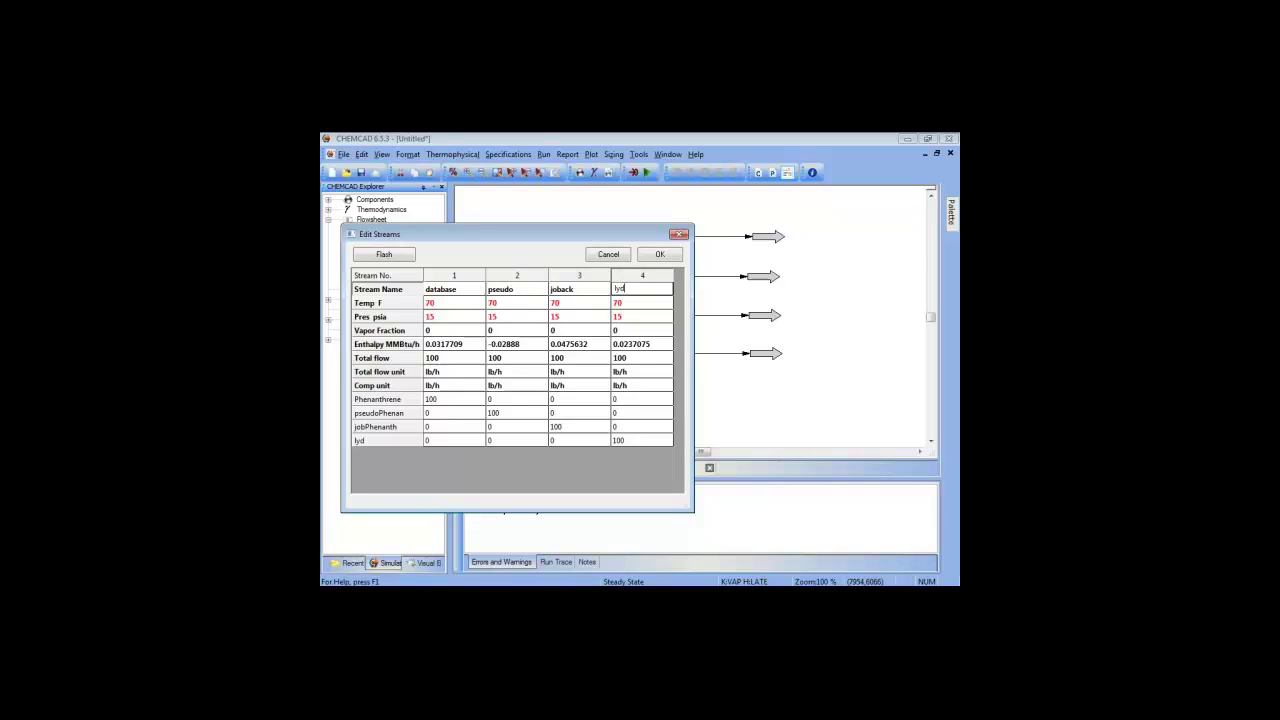
{"action": "type", "text": "ersen"}
{"action": "left_click", "coordinate": [659, 254]}
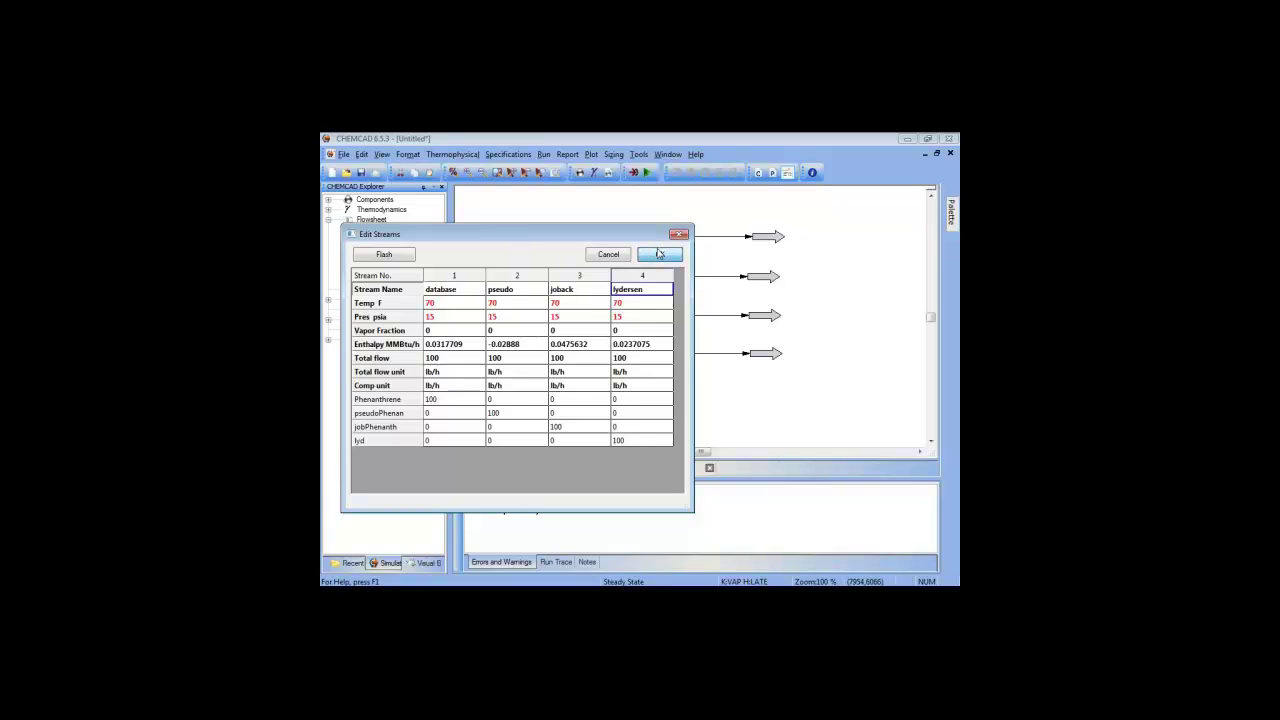
Step: Select all four streams on the flowsheet and generate a new stream properties report for them
{"action": "left_click_drag", "start_coordinate": [502, 208], "coordinate": [808, 408]}
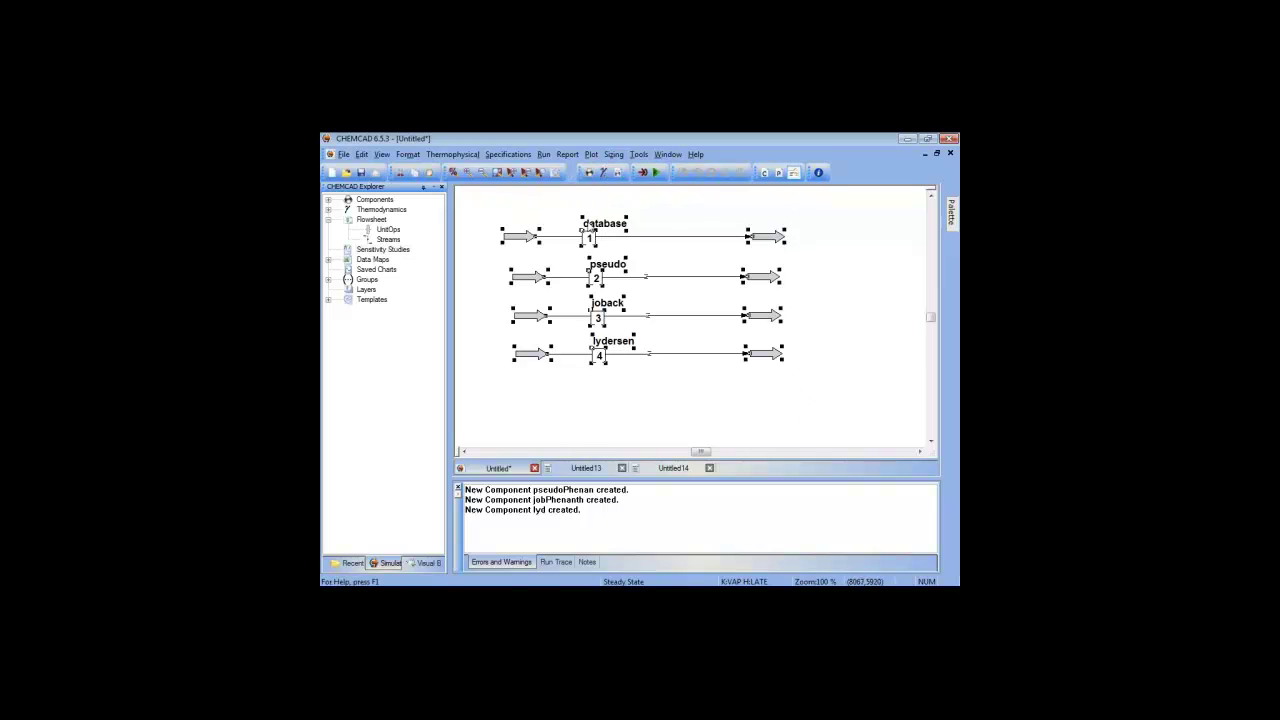
{"action": "right_click", "coordinate": [599, 236]}
{"action": "left_click", "coordinate": [695, 298]}
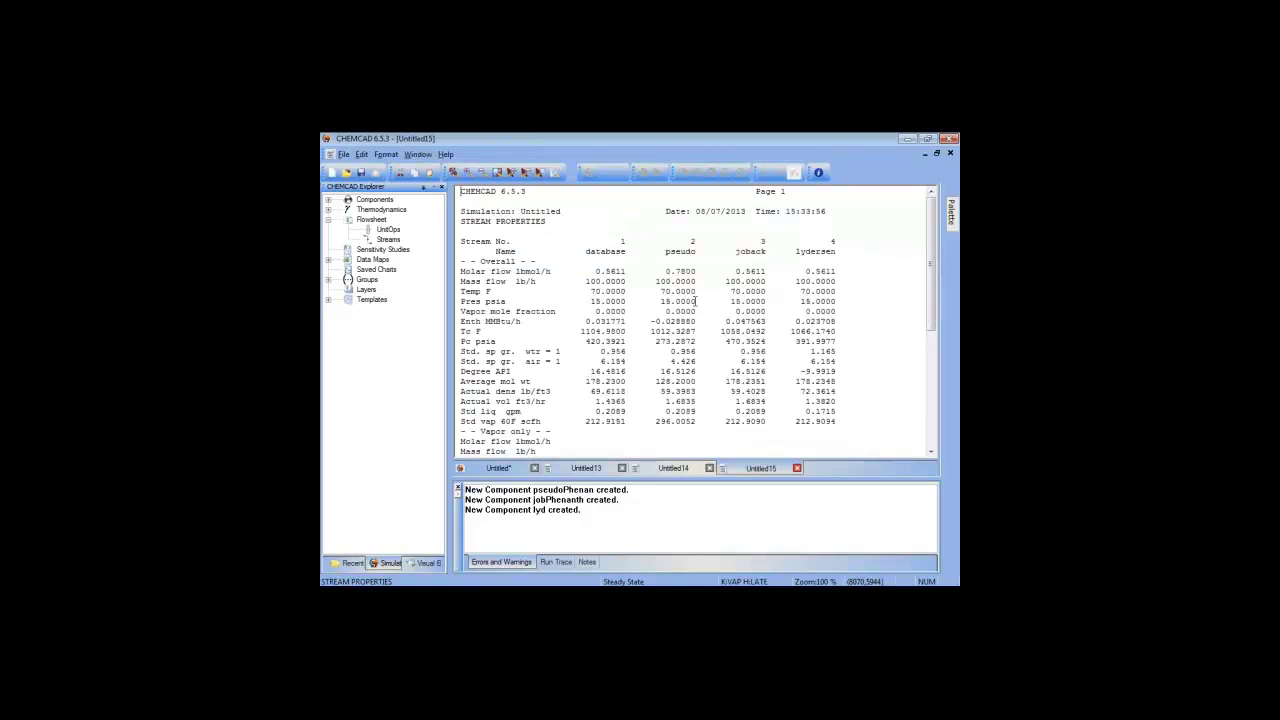
Step: Compare the actual density of the four streams in the report, examining the lydersen value in particular
{"action": "left_click_drag", "start_coordinate": [840, 395], "coordinate": [460, 392]}
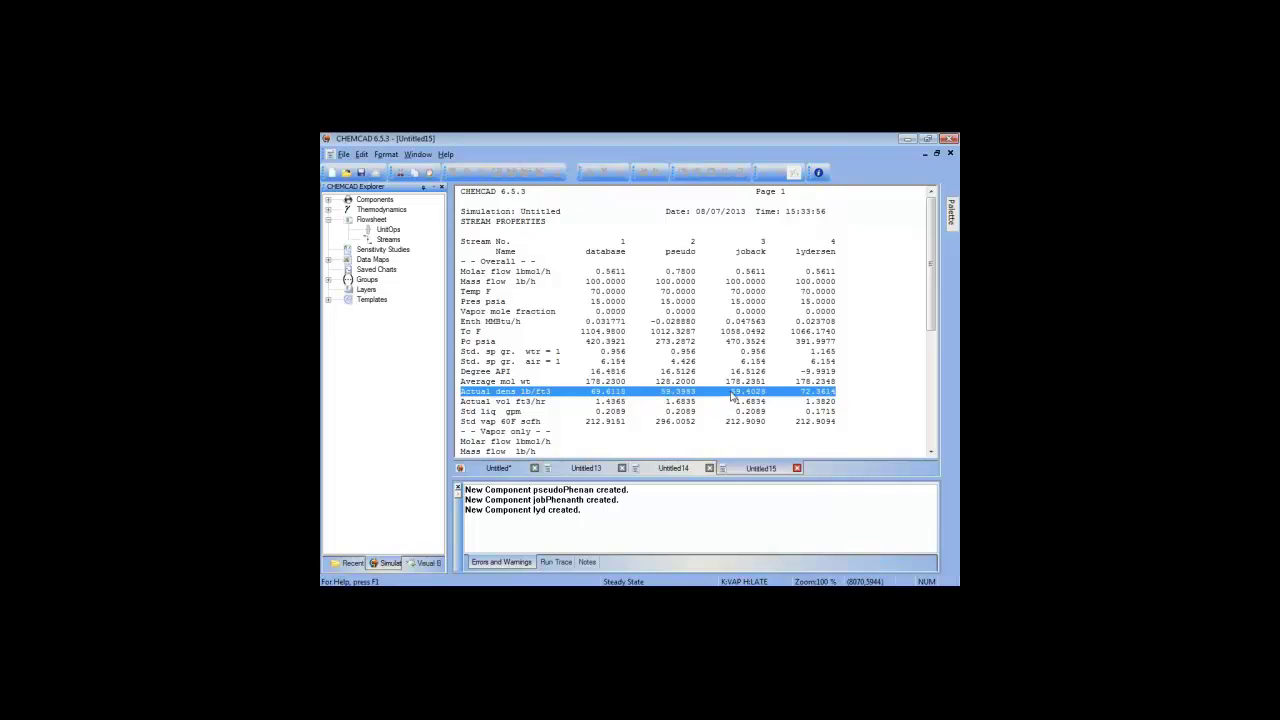
{"action": "left_click", "coordinate": [846, 393]}
{"action": "left_click_drag", "start_coordinate": [846, 393], "coordinate": [806, 395]}
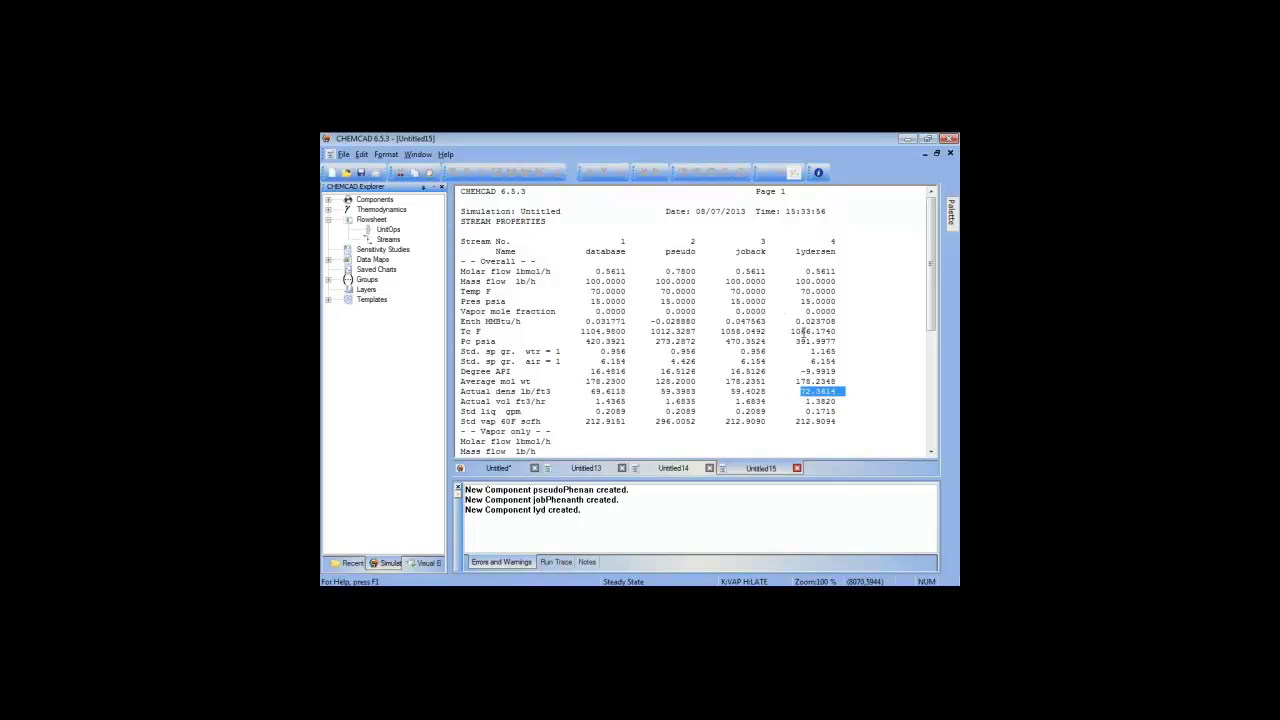
{"action": "scroll", "coordinate": [803, 332], "scroll_direction": "down", "scroll_amount": 1}
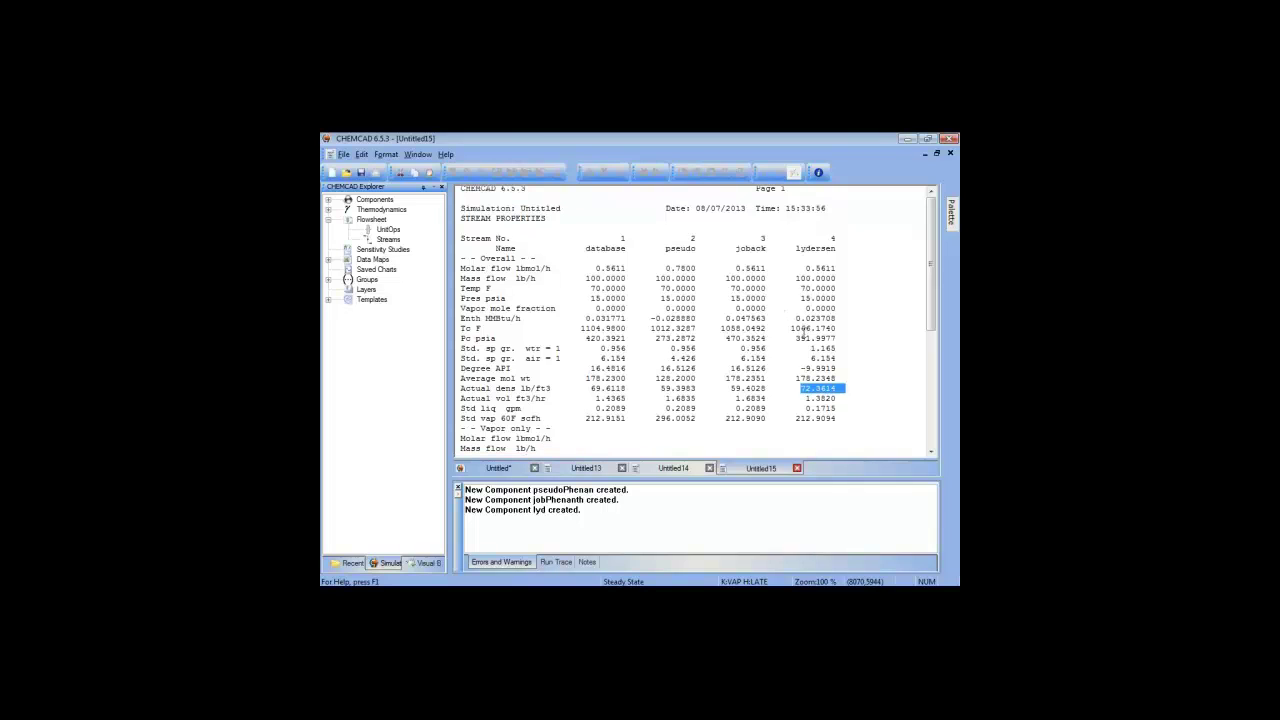
{"action": "scroll", "coordinate": [803, 334], "scroll_direction": "down", "scroll_amount": 1}
{"action": "scroll", "coordinate": [802, 333], "scroll_direction": "down", "scroll_amount": 1}
{"action": "left_click", "coordinate": [833, 373]}
{"action": "left_click_drag", "start_coordinate": [840, 358], "coordinate": [804, 371]}
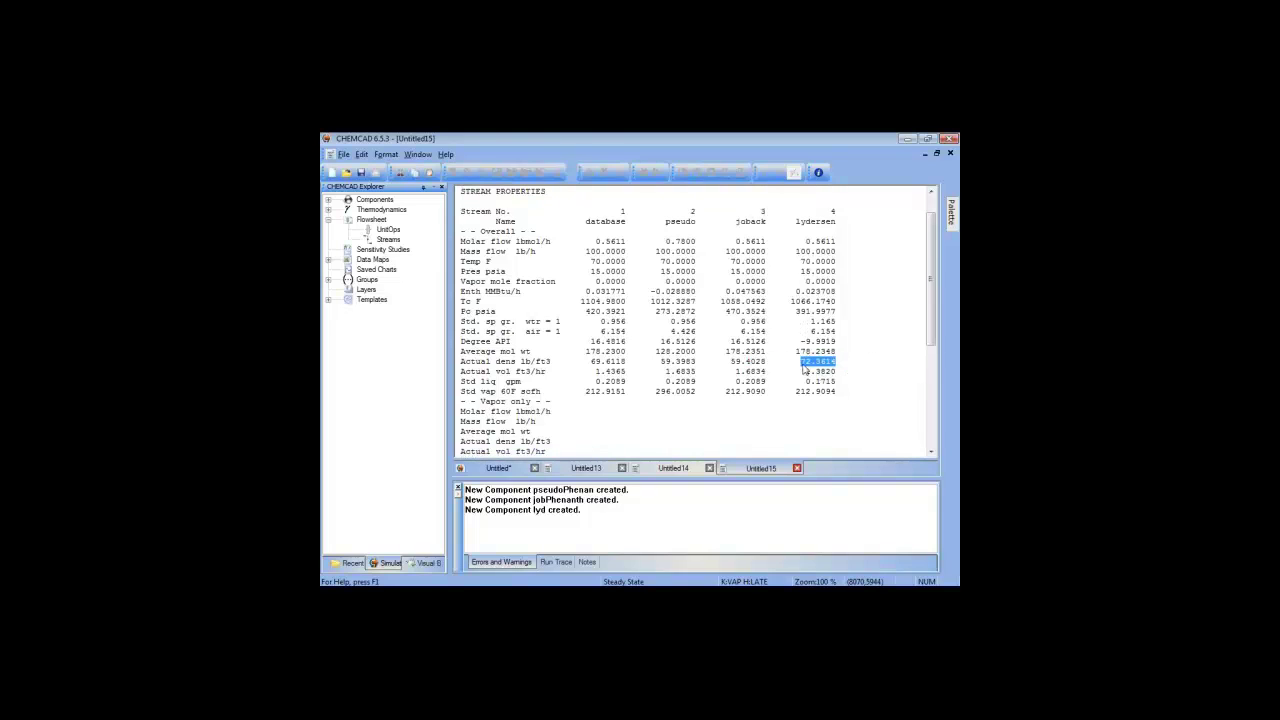
{"action": "left_click", "coordinate": [853, 371]}
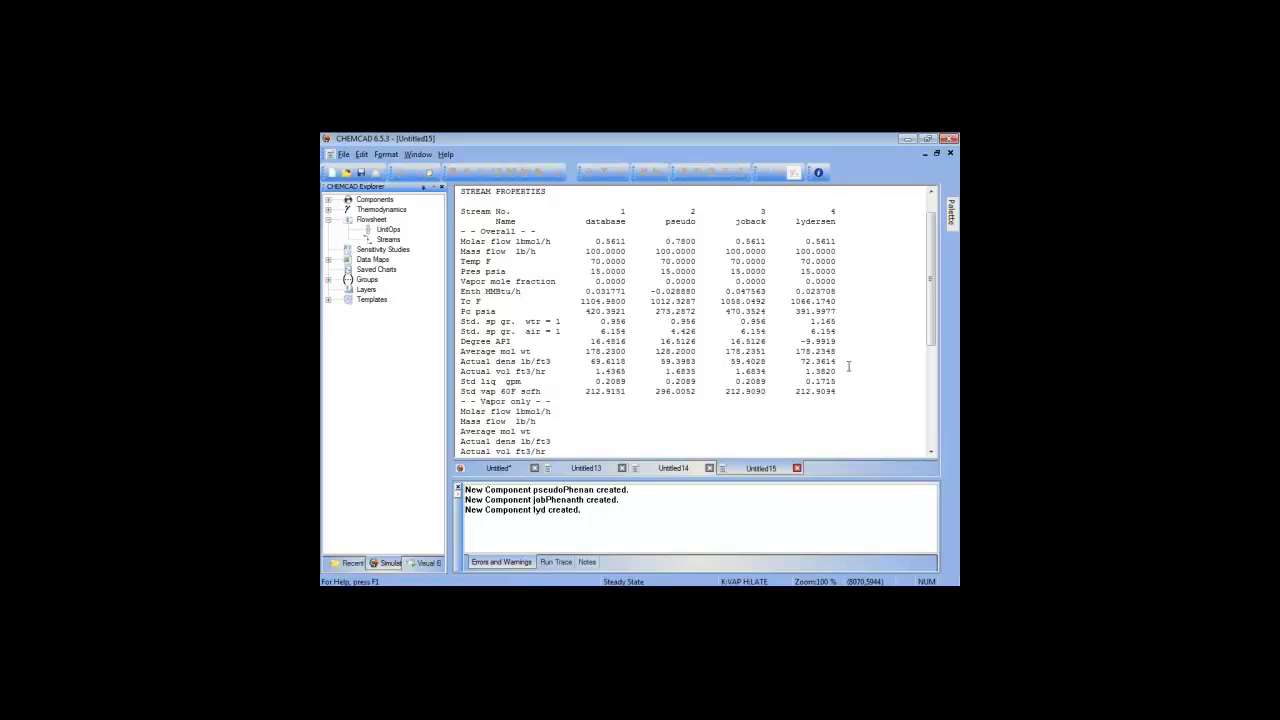
{"action": "scroll", "coordinate": [849, 366], "scroll_direction": "down", "scroll_amount": 1}
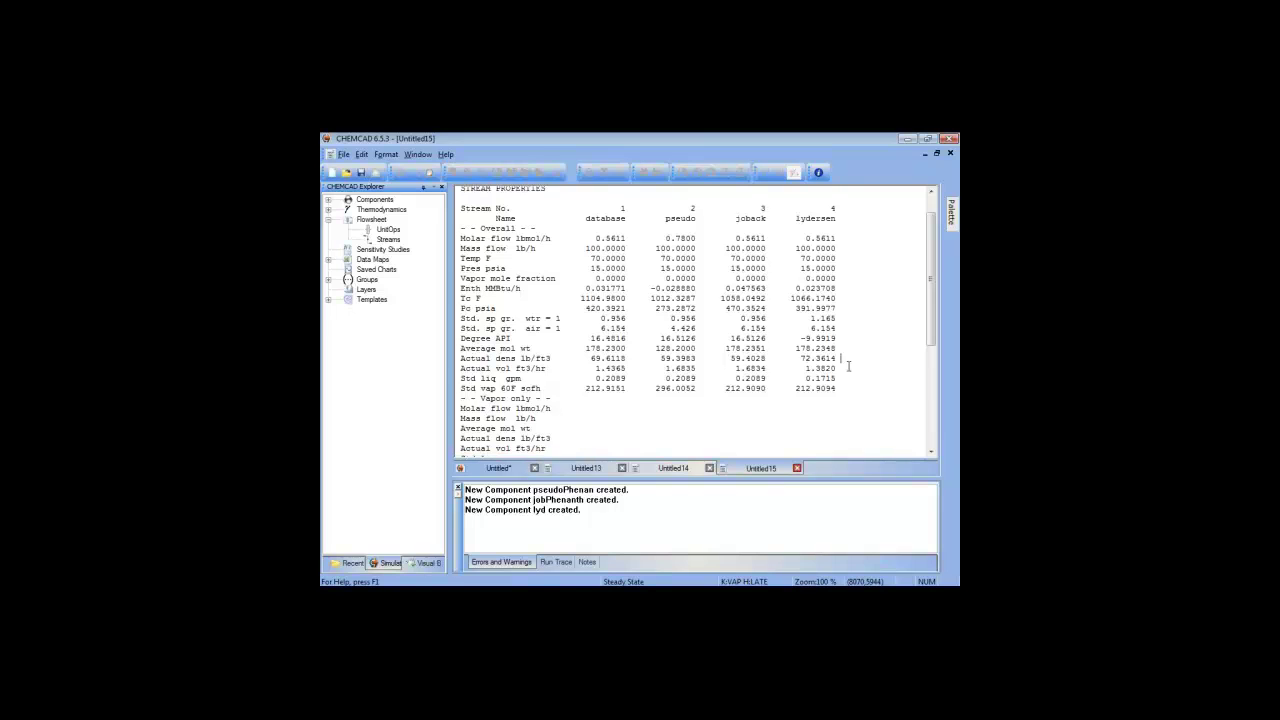
{"action": "scroll", "coordinate": [848, 366], "scroll_direction": "up", "scroll_amount": 1}
Step: Compare the critical temperature and critical pressure rows across the database, pseudo, joback and lydersen streams
{"action": "left_click_drag", "start_coordinate": [845, 343], "coordinate": [455, 335]}
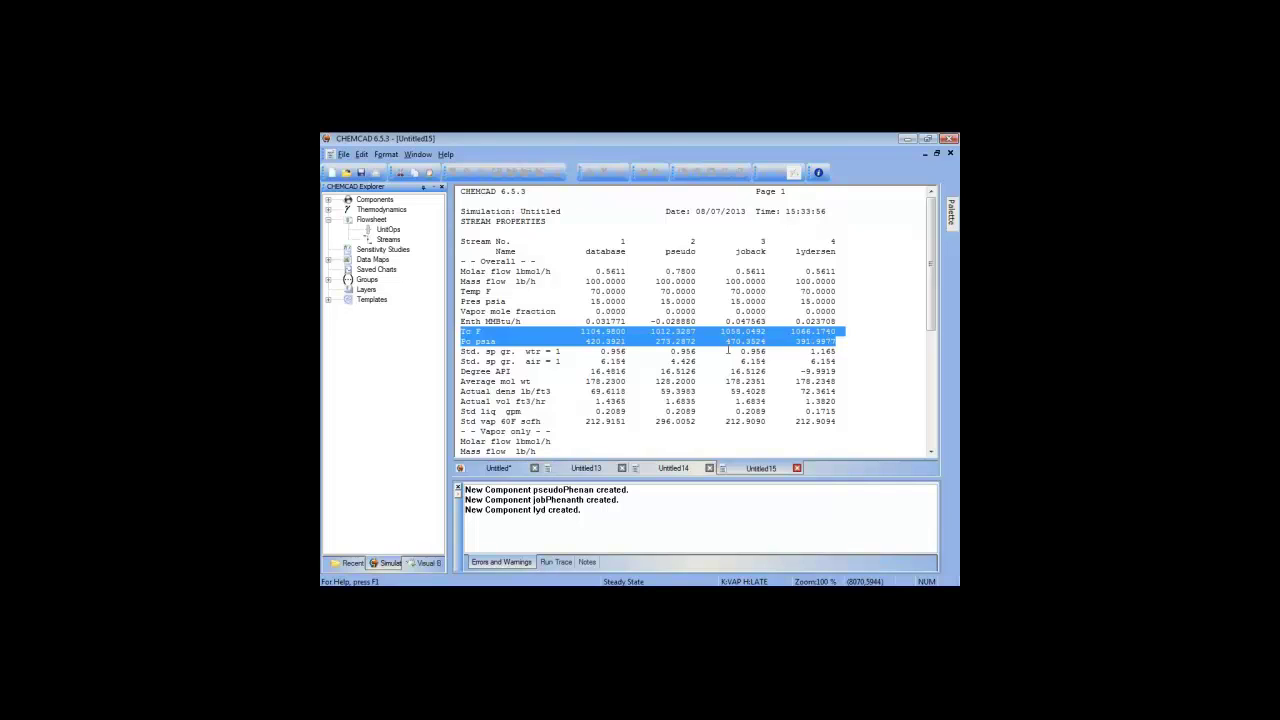
{"action": "left_click", "coordinate": [653, 341]}
{"action": "left_click_drag", "start_coordinate": [653, 341], "coordinate": [725, 342]}
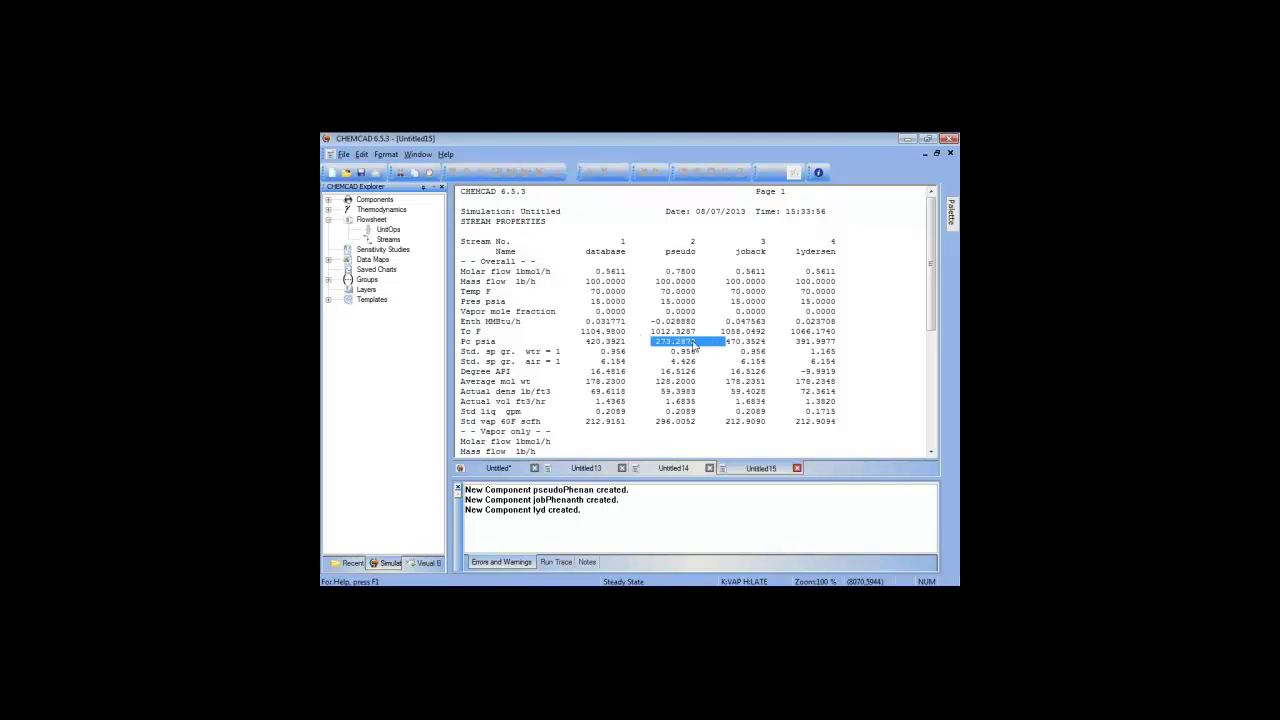
{"action": "left_click", "coordinate": [693, 344]}
{"action": "left_click_drag", "start_coordinate": [720, 338], "coordinate": [479, 352]}
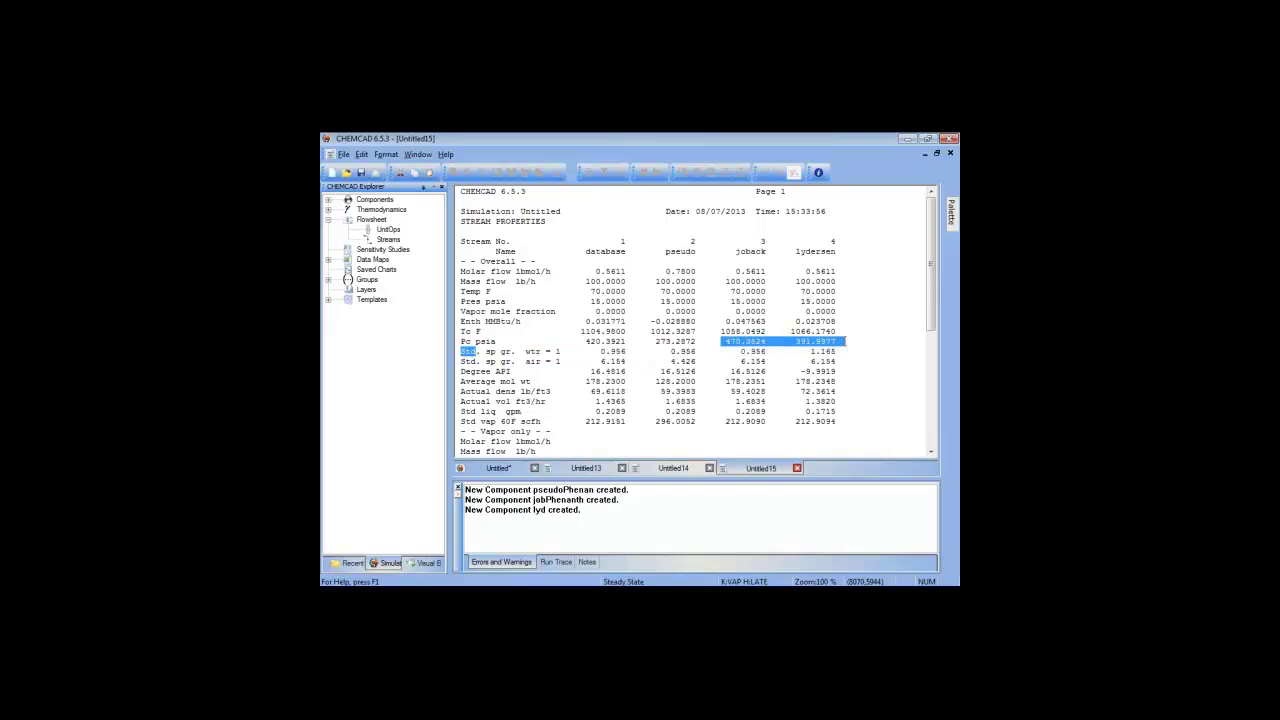
{"action": "left_click", "coordinate": [865, 344]}
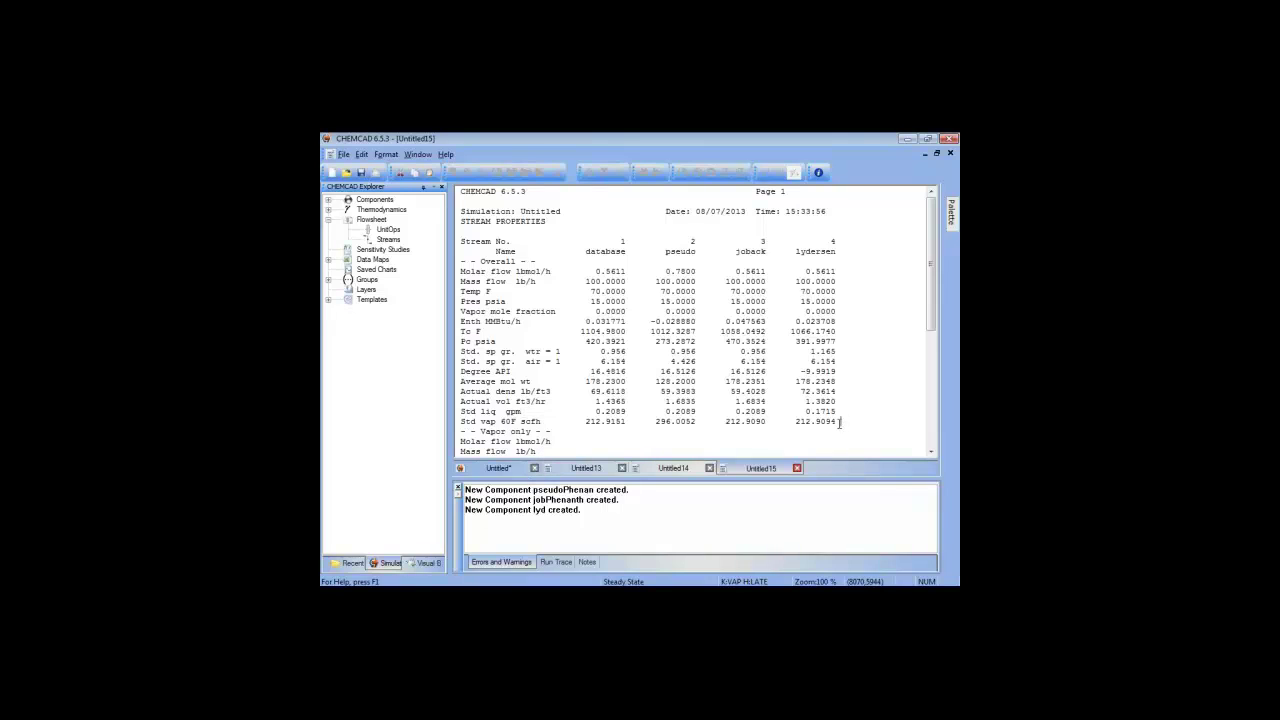
{"action": "left_click_drag", "start_coordinate": [840, 421], "coordinate": [782, 430]}
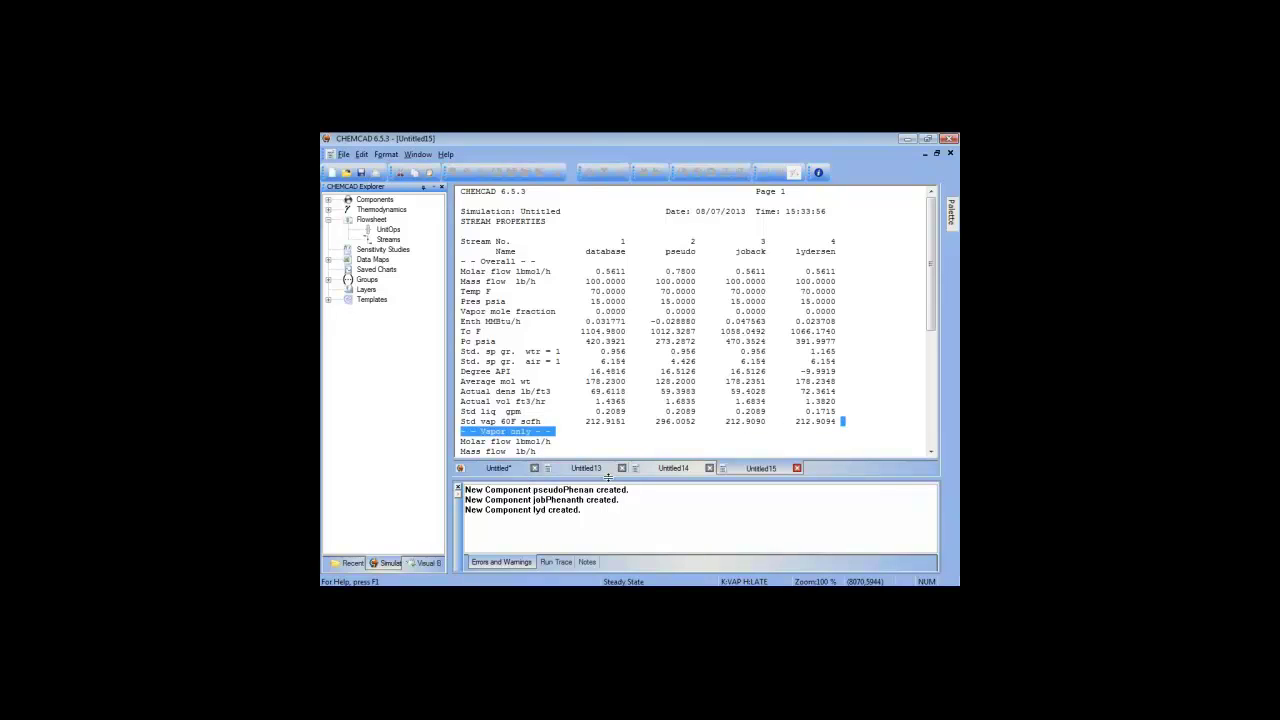
{"action": "left_click", "coordinate": [732, 439]}
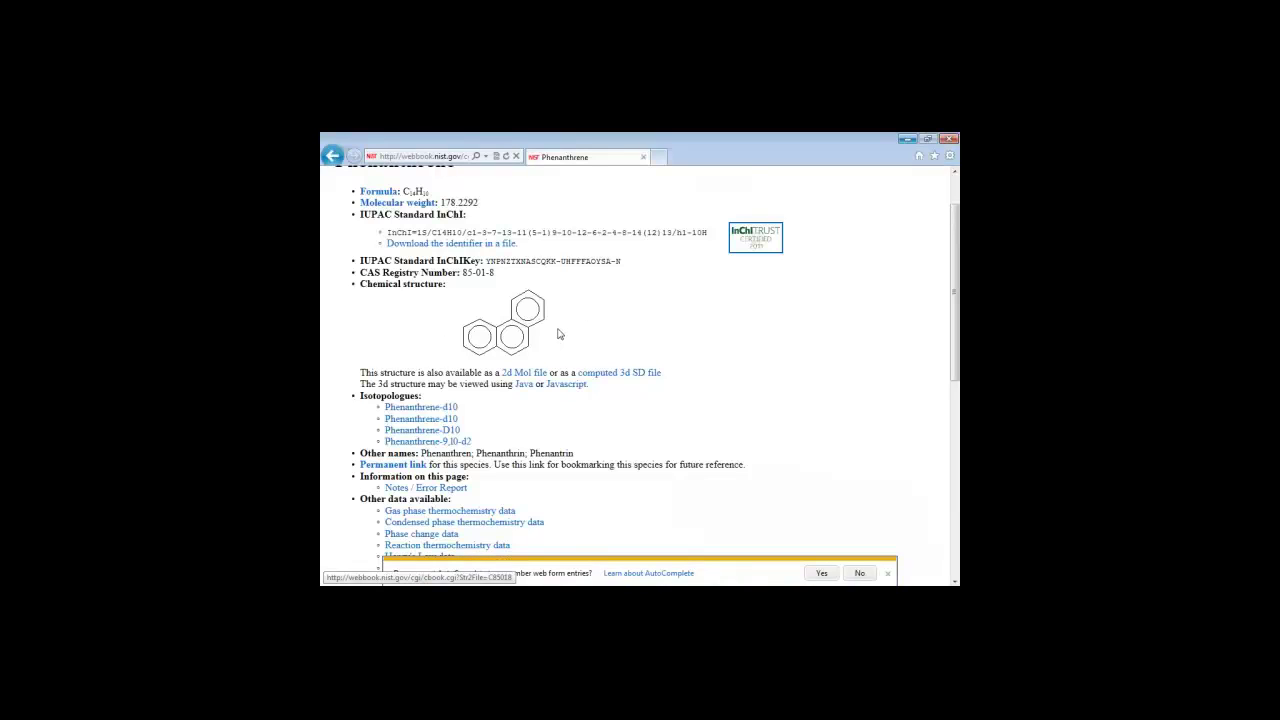
Step: Switch to the NIST WebBook in the browser and examine the Phenanthrene page's identifiers, chemical structure and available data
{"action": "scroll", "coordinate": [559, 334], "scroll_direction": "up", "scroll_amount": 1}
{"action": "scroll", "coordinate": [560, 334], "scroll_direction": "up", "scroll_amount": 1}
{"action": "scroll", "coordinate": [630, 376], "scroll_direction": "down", "scroll_amount": 2}
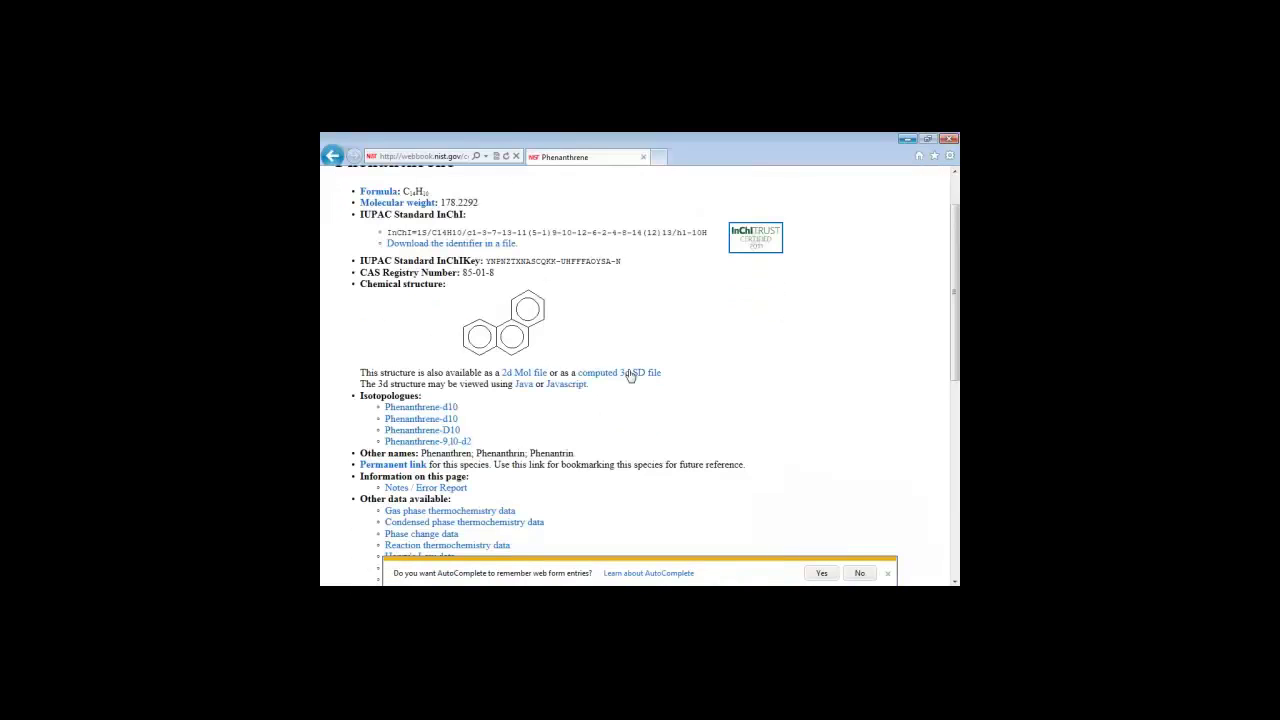
{"action": "scroll", "coordinate": [630, 376], "scroll_direction": "up", "scroll_amount": 2}
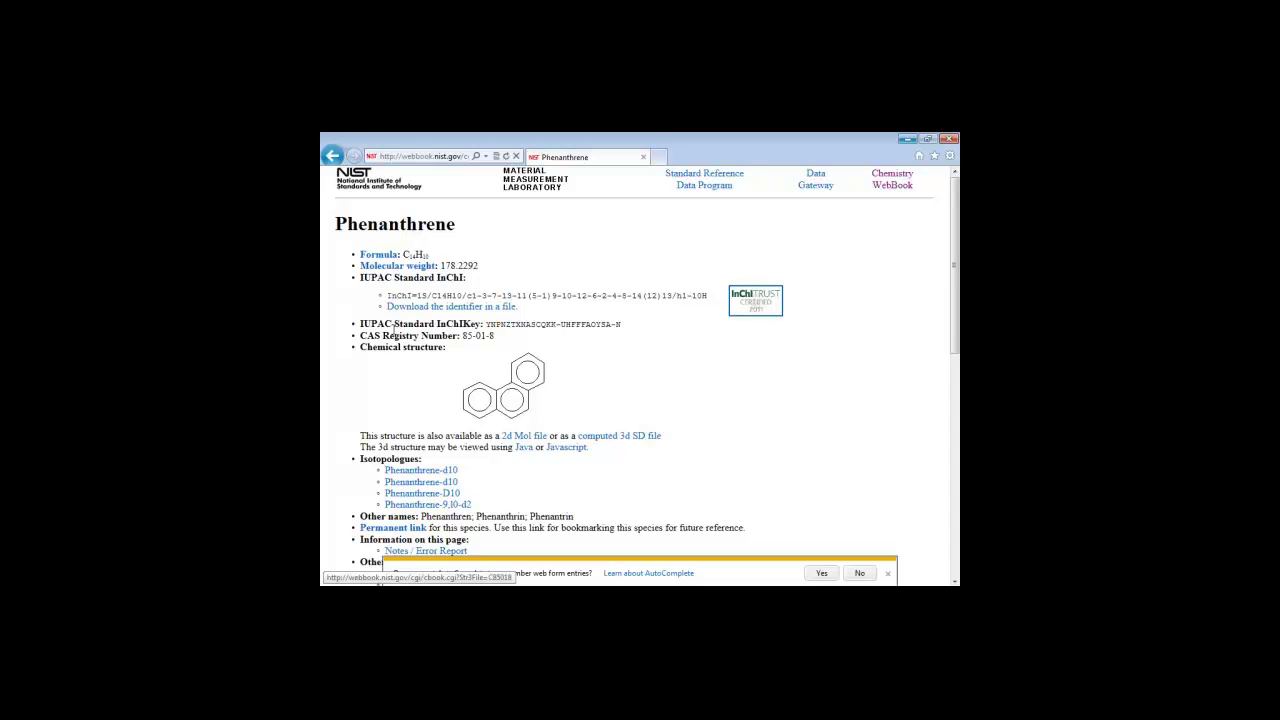
{"action": "left_click_drag", "start_coordinate": [393, 329], "coordinate": [631, 409]}
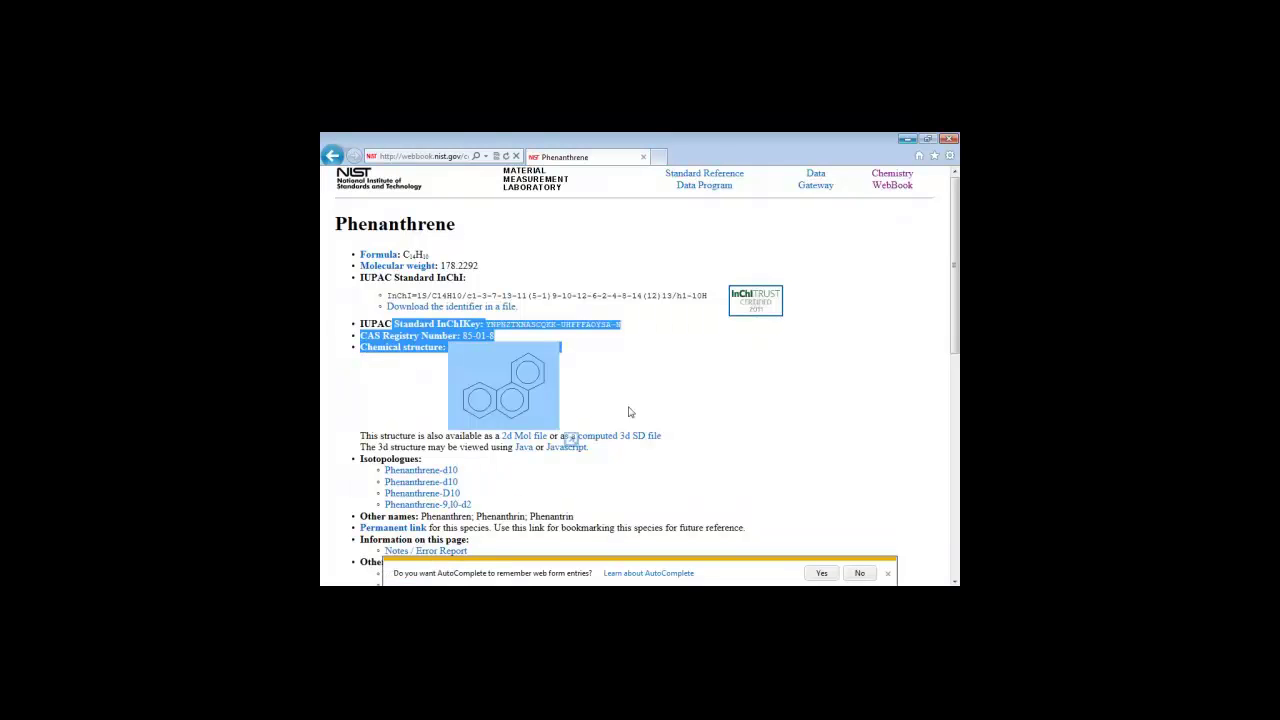
{"action": "left_click", "coordinate": [705, 490]}
{"action": "left_click_drag", "start_coordinate": [698, 474], "coordinate": [602, 392]}
{"action": "scroll", "coordinate": [671, 416], "scroll_direction": "down", "scroll_amount": 1}
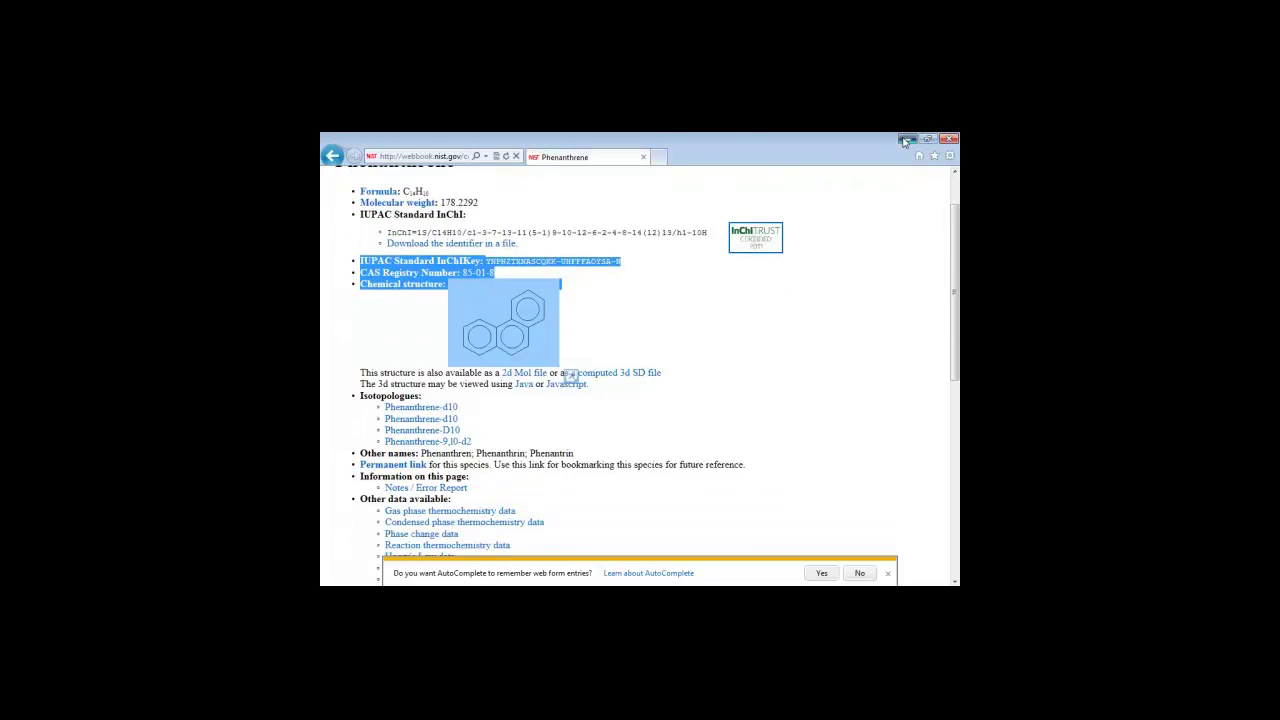
{"action": "left_click", "coordinate": [792, 378]}
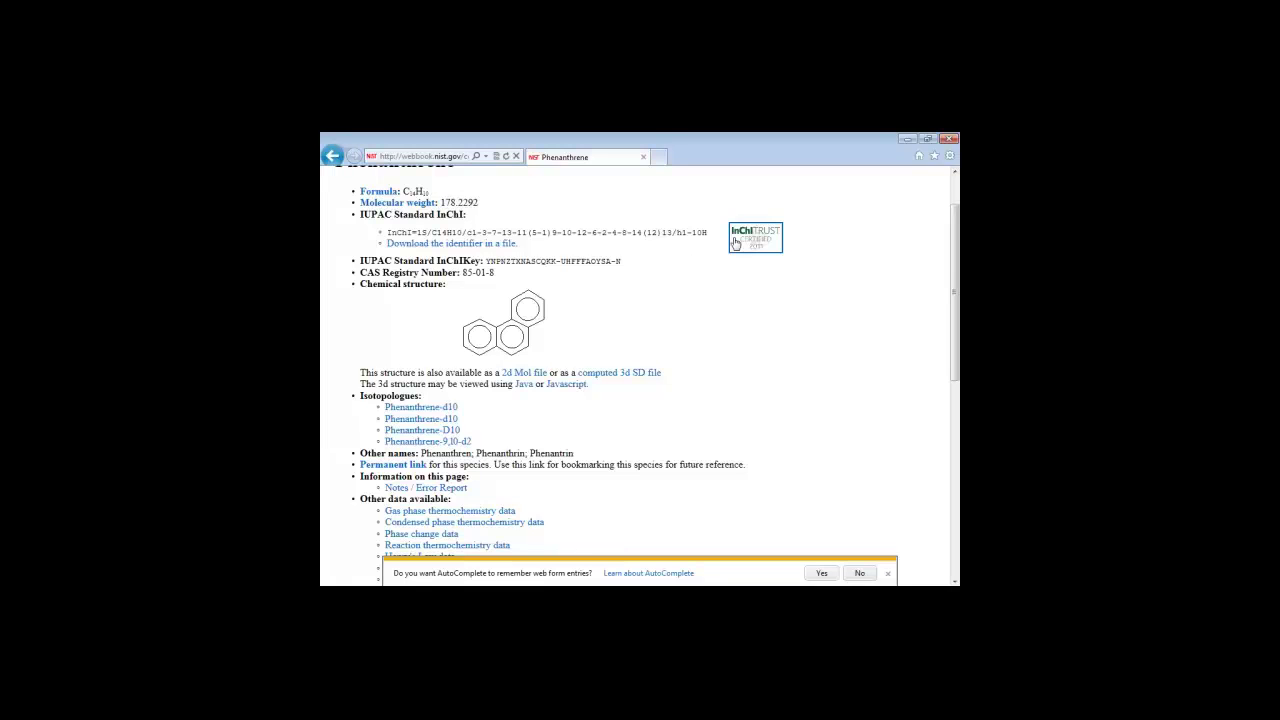
{"action": "scroll", "coordinate": [735, 244], "scroll_direction": "up", "scroll_amount": 1}
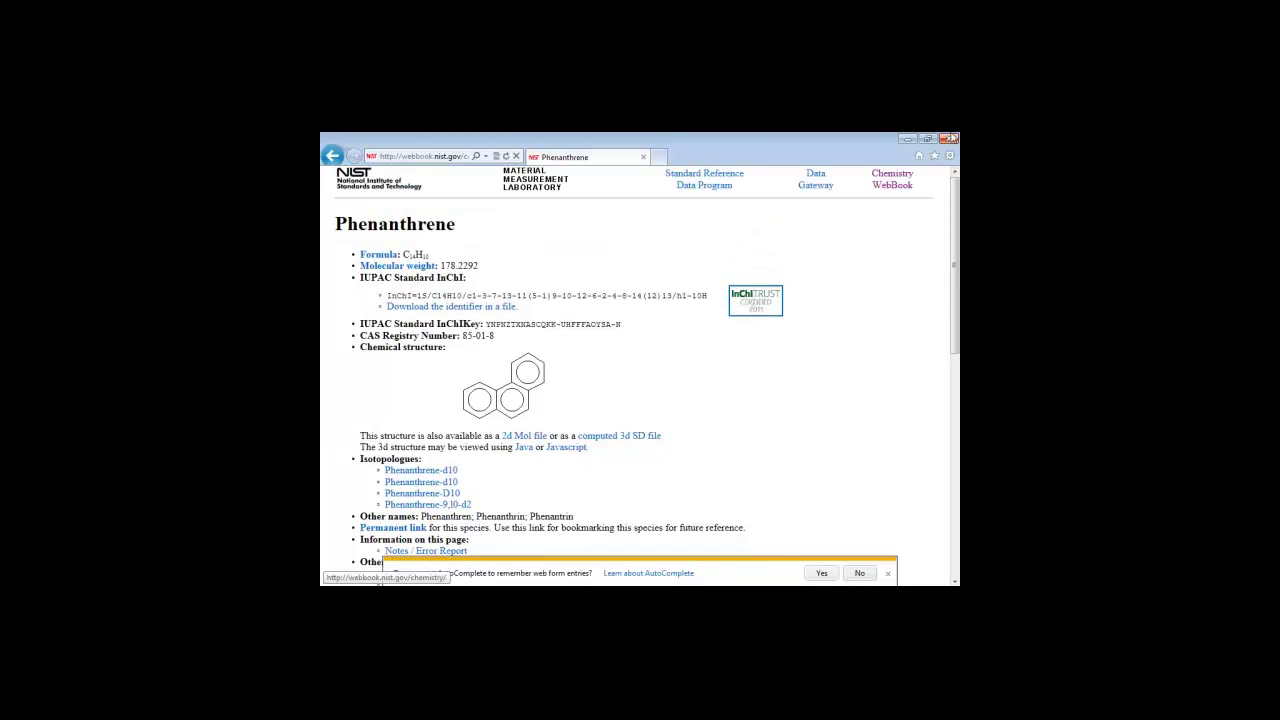
Step: Switch back to CHEMCAD and close all open reports
{"action": "left_click", "coordinate": [907, 142]}
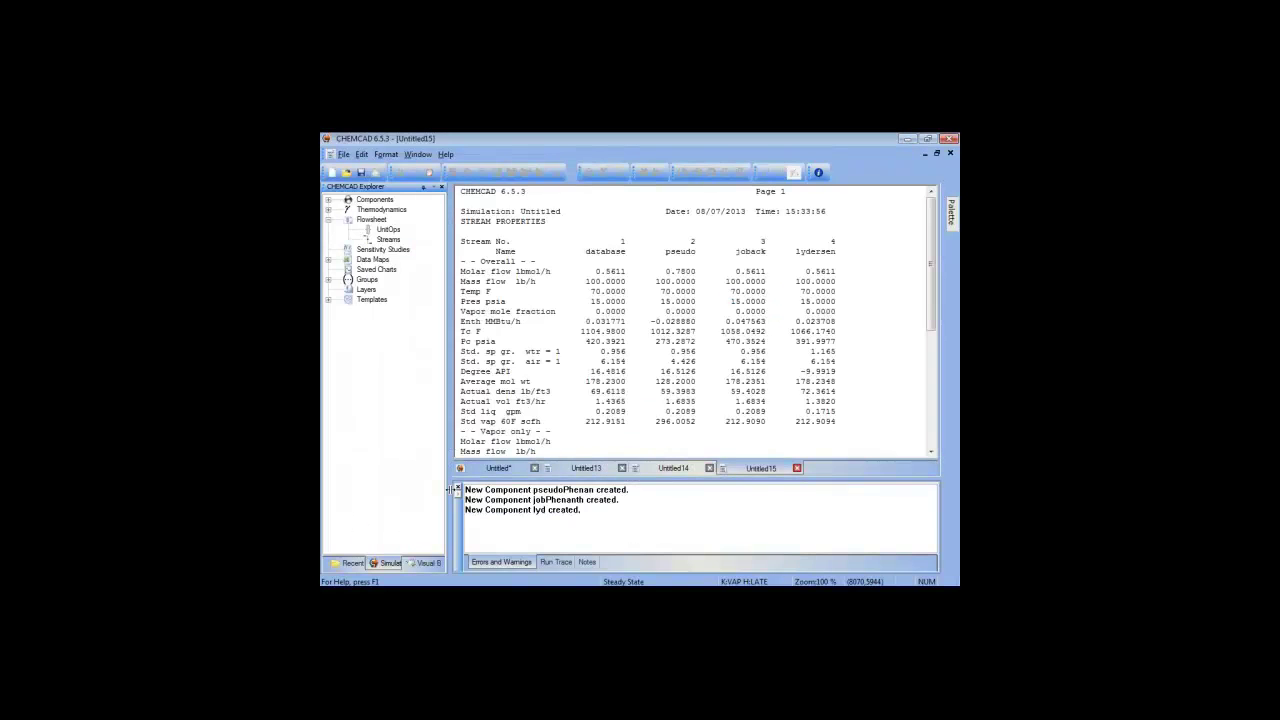
{"action": "left_click", "coordinate": [420, 155]}
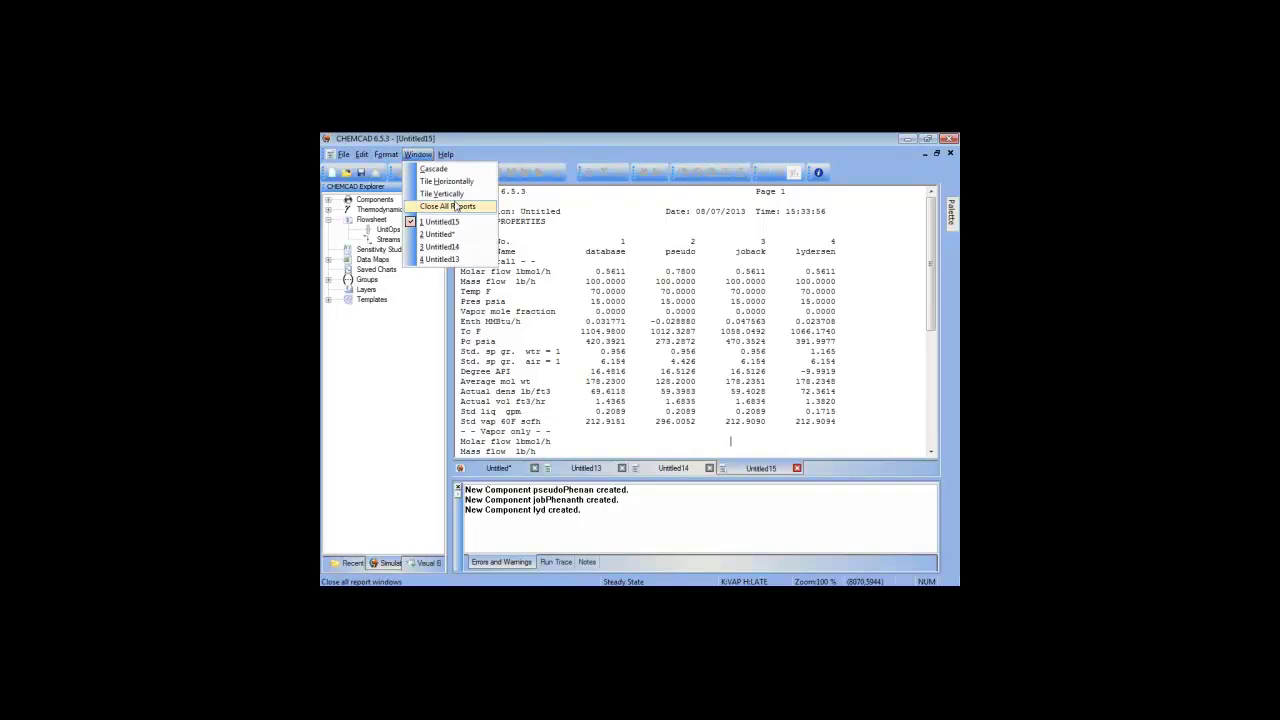
{"action": "left_click", "coordinate": [453, 206]}
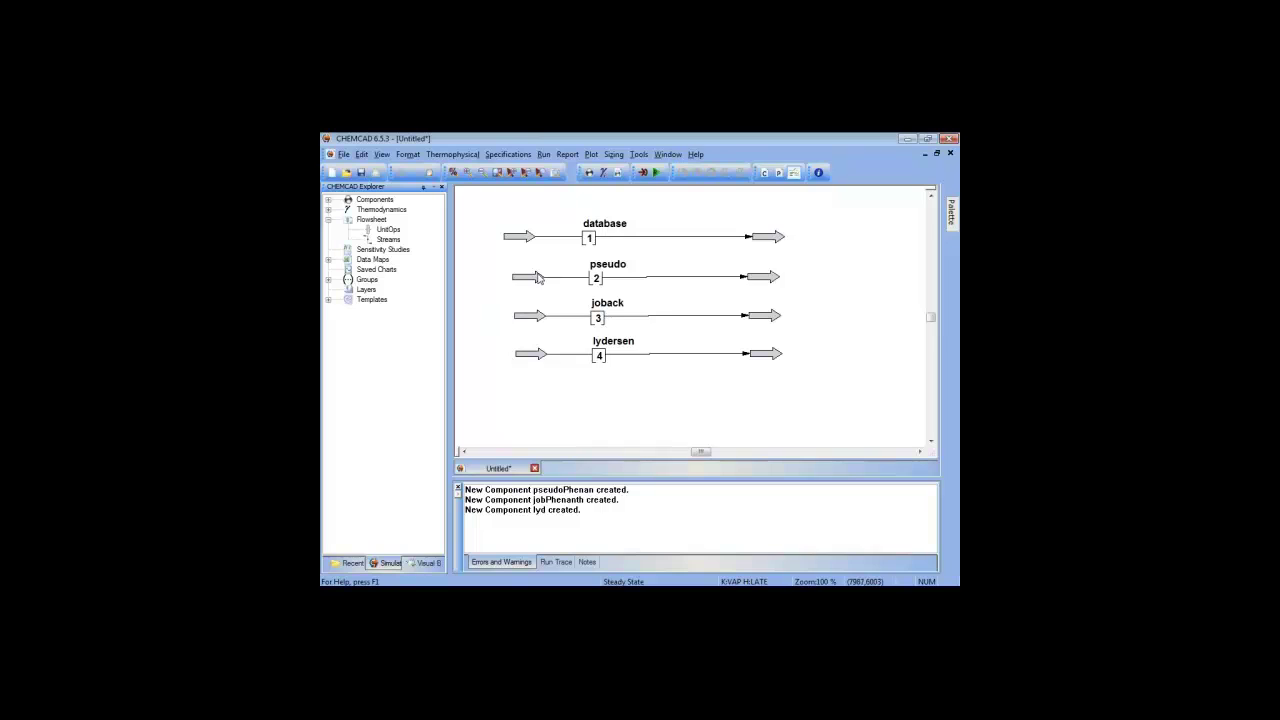
Step: Start a new liquid density property regression set for pseudoPhenan and name it Experimental Data
{"action": "left_click", "coordinate": [432, 160]}
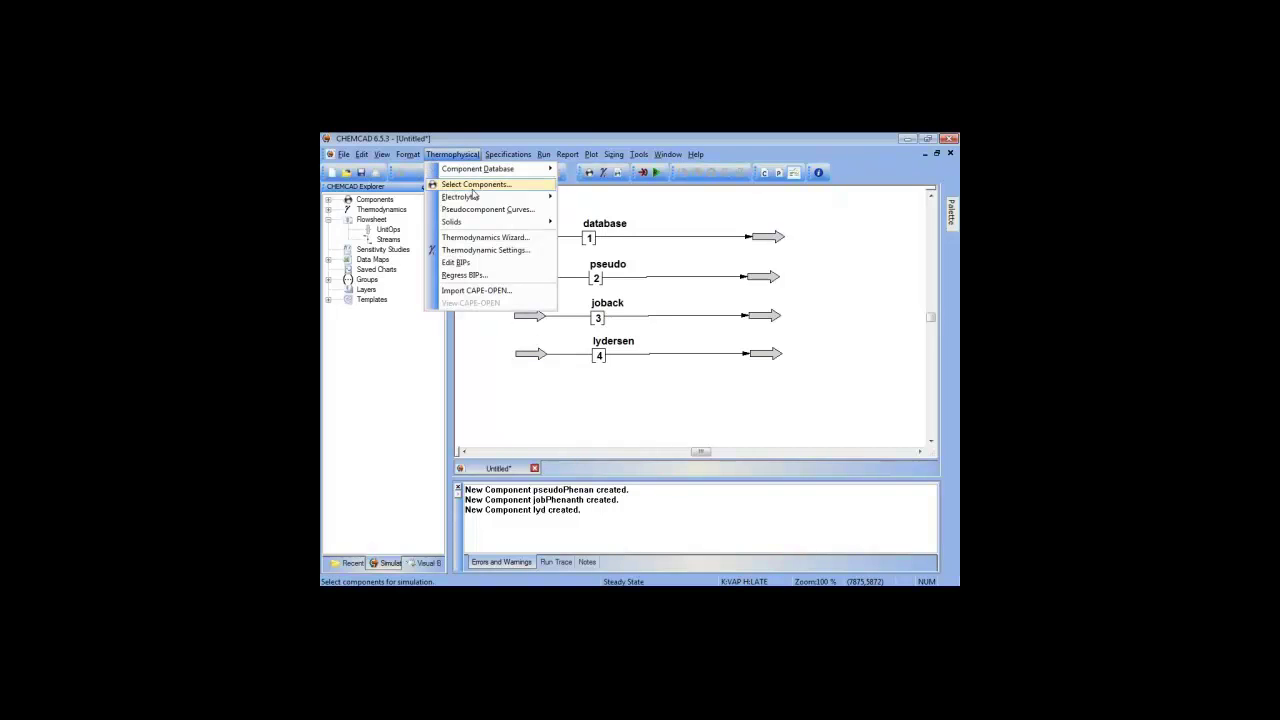
{"action": "mouse_move", "coordinate": [545, 168]}
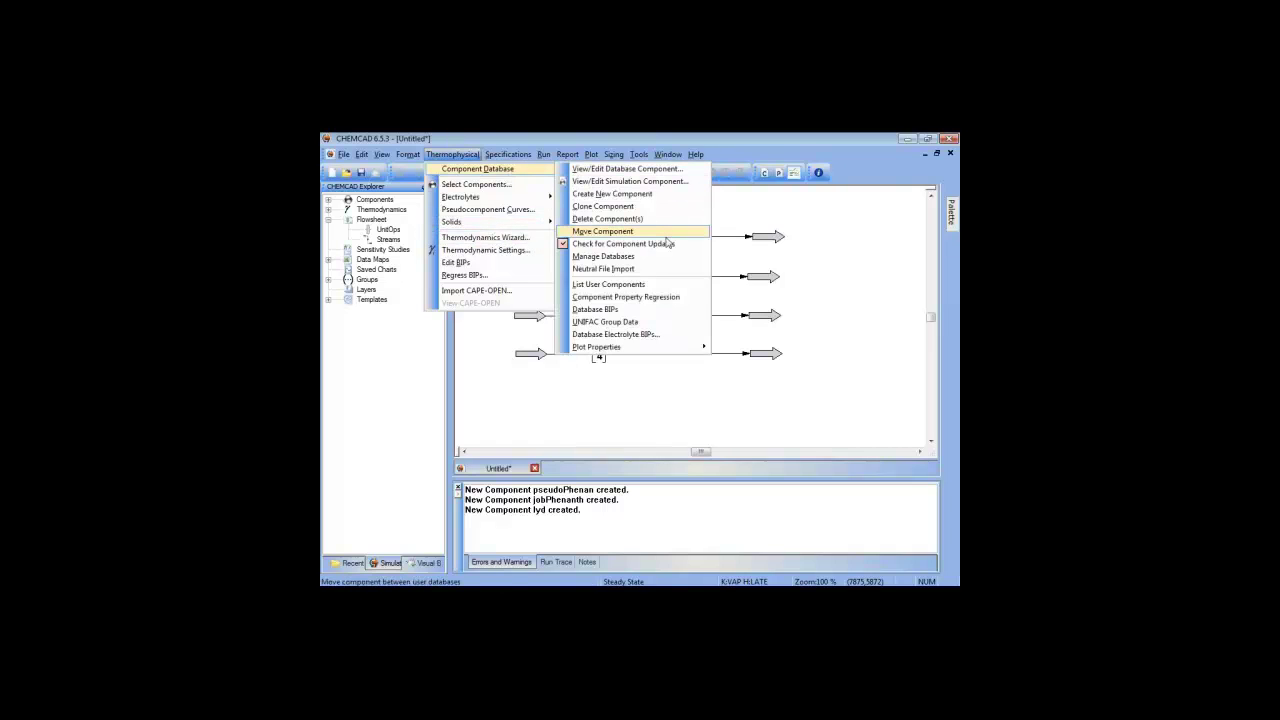
{"action": "left_click", "coordinate": [697, 299]}
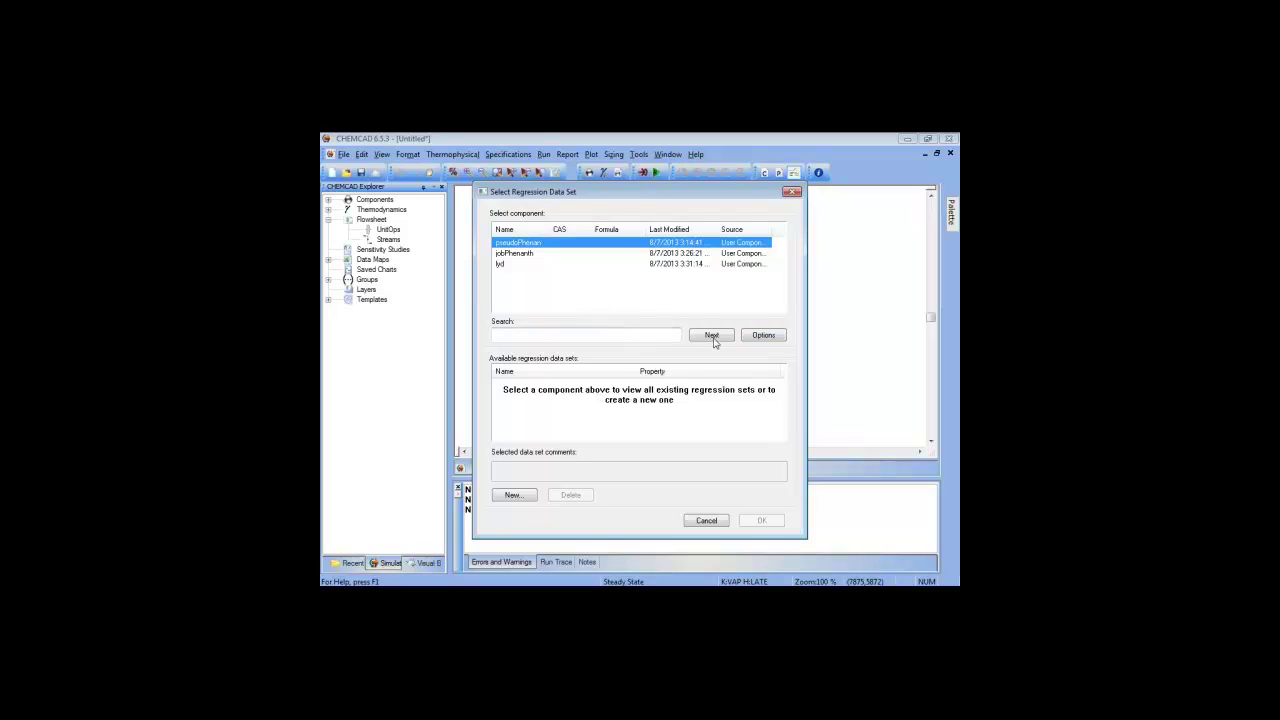
{"action": "left_click", "coordinate": [514, 495]}
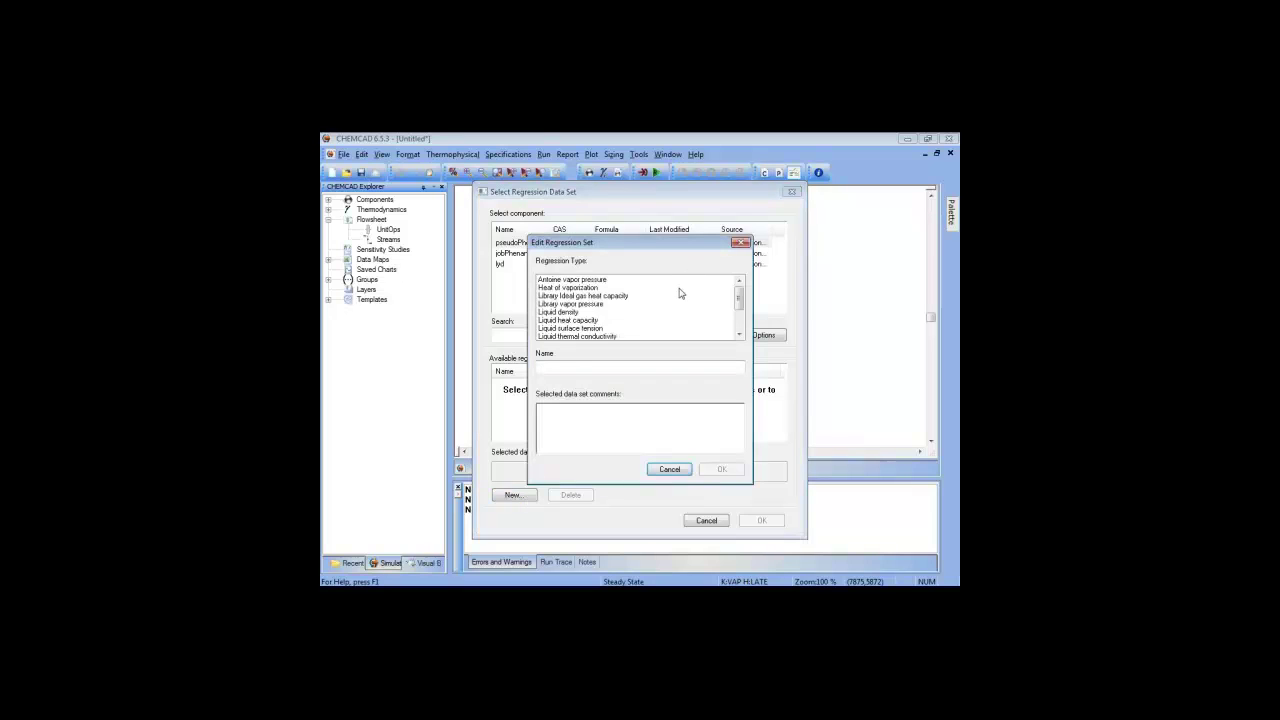
{"action": "left_click", "coordinate": [566, 313]}
{"action": "left_click", "coordinate": [590, 366]}
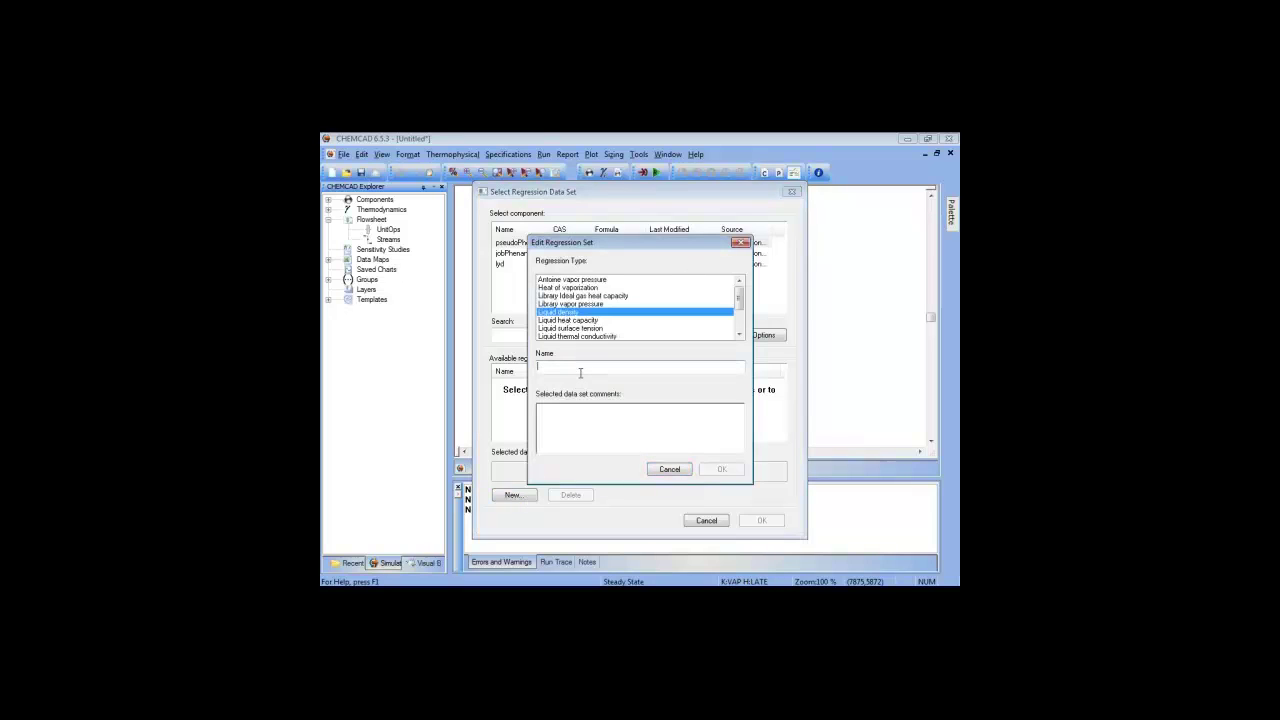
{"action": "type", "text": "Experimental Data"}
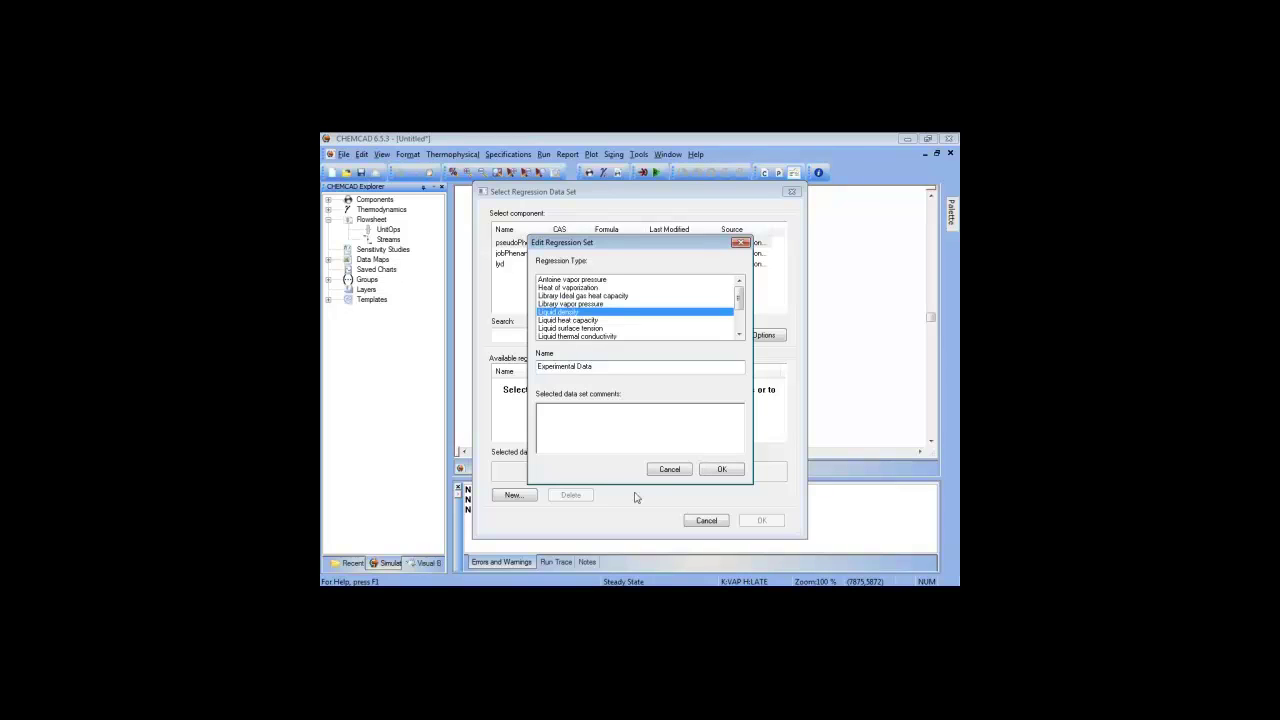
Step: Add the data set comment "we had three quick measurements" and accept the default liquid density regression parameters
{"action": "left_click", "coordinate": [663, 422]}
{"action": "type", "text": "we had three "}
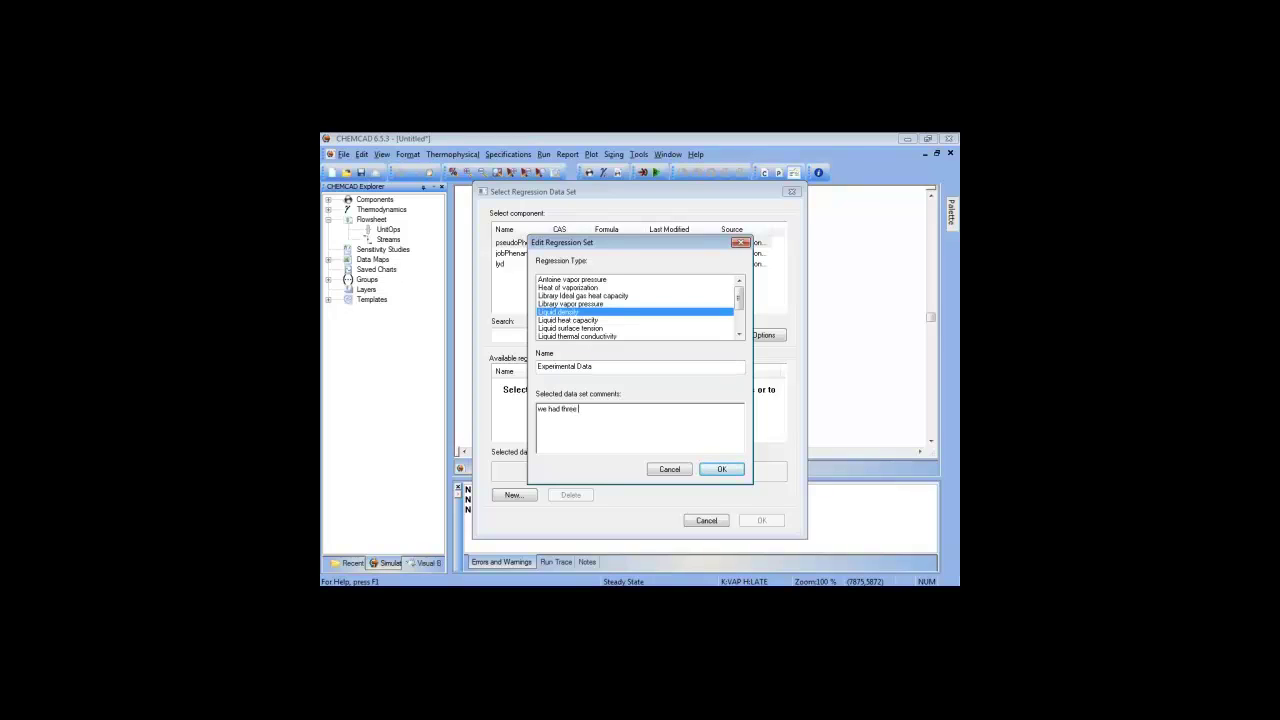
{"action": "type", "text": "quick measurem"}
{"action": "key", "text": "BackSpace"}
{"action": "key", "text": "BackSpace"}
{"action": "type", "text": "ements"}
{"action": "left_click", "coordinate": [721, 470]}
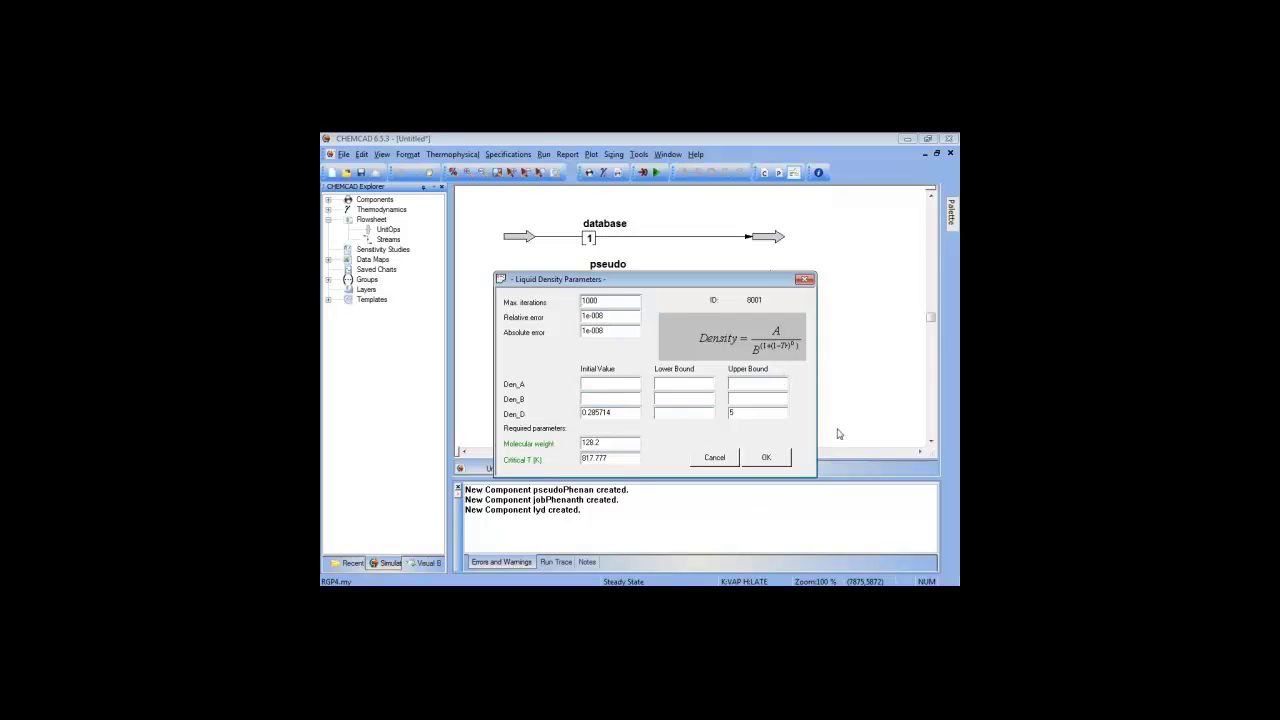
{"action": "left_click", "coordinate": [786, 465]}
{"action": "left_click", "coordinate": [766, 458]}
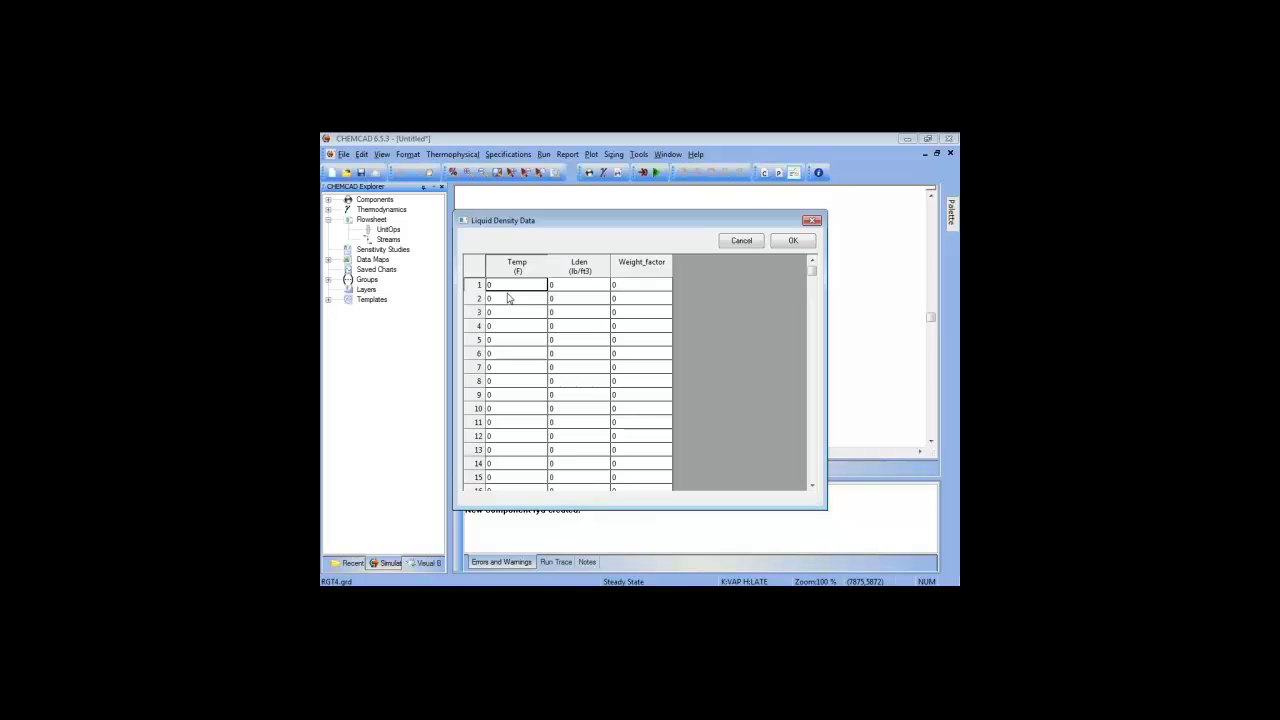
Step: Enter the first two liquid density points: 70.1 lb/ft3 at 40 F and 70 lb/ft3 at 70 F
{"action": "type", "text": "40"}
{"action": "left_click", "coordinate": [593, 286]}
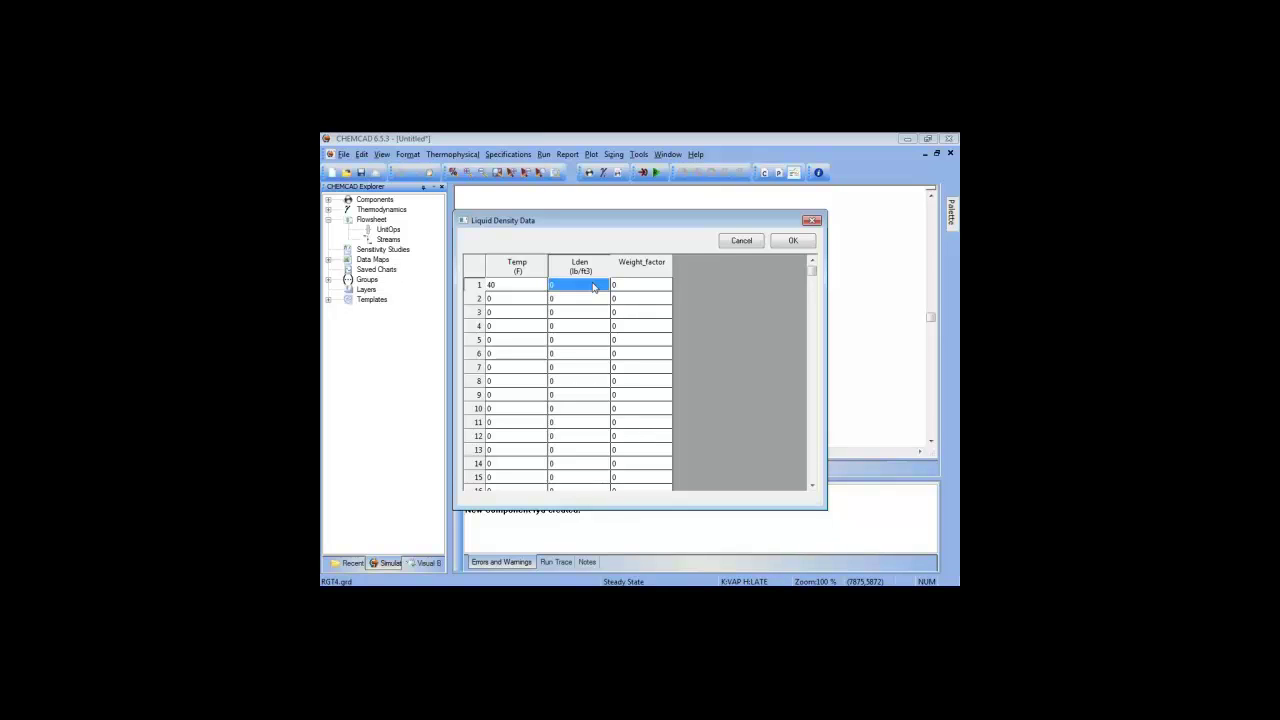
{"action": "type", "text": "70.1"}
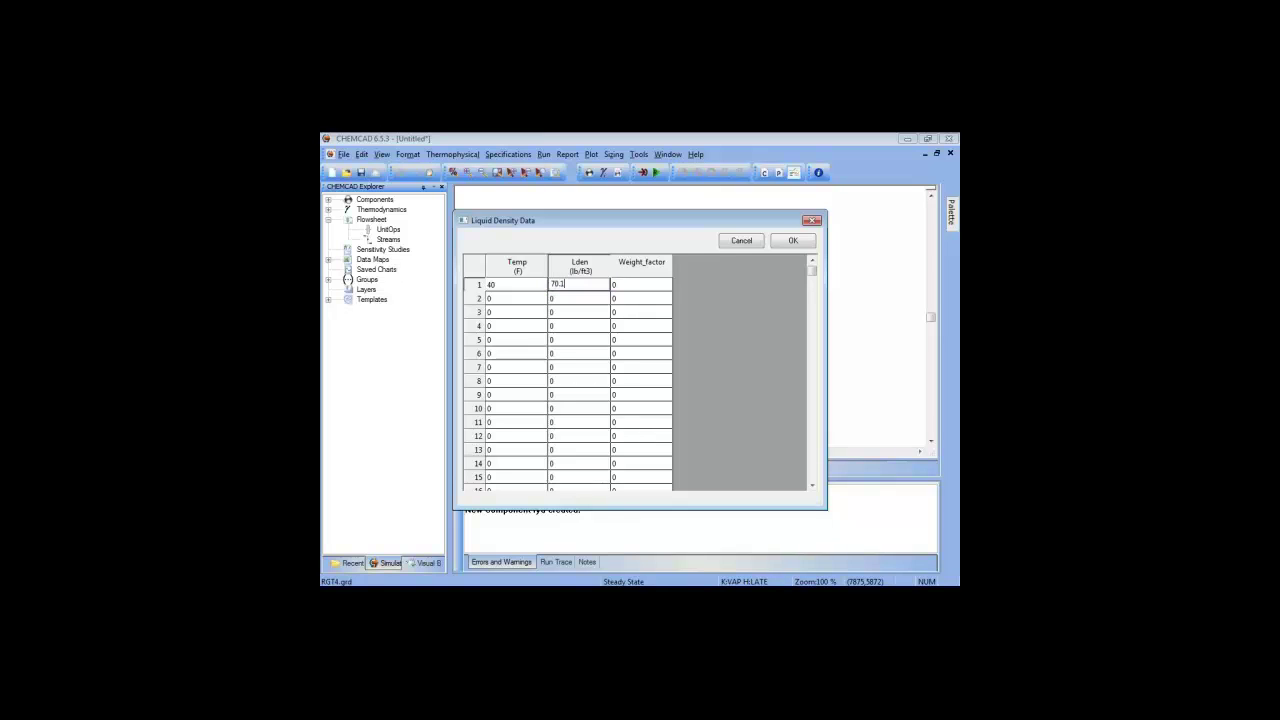
{"action": "left_click", "coordinate": [530, 299]}
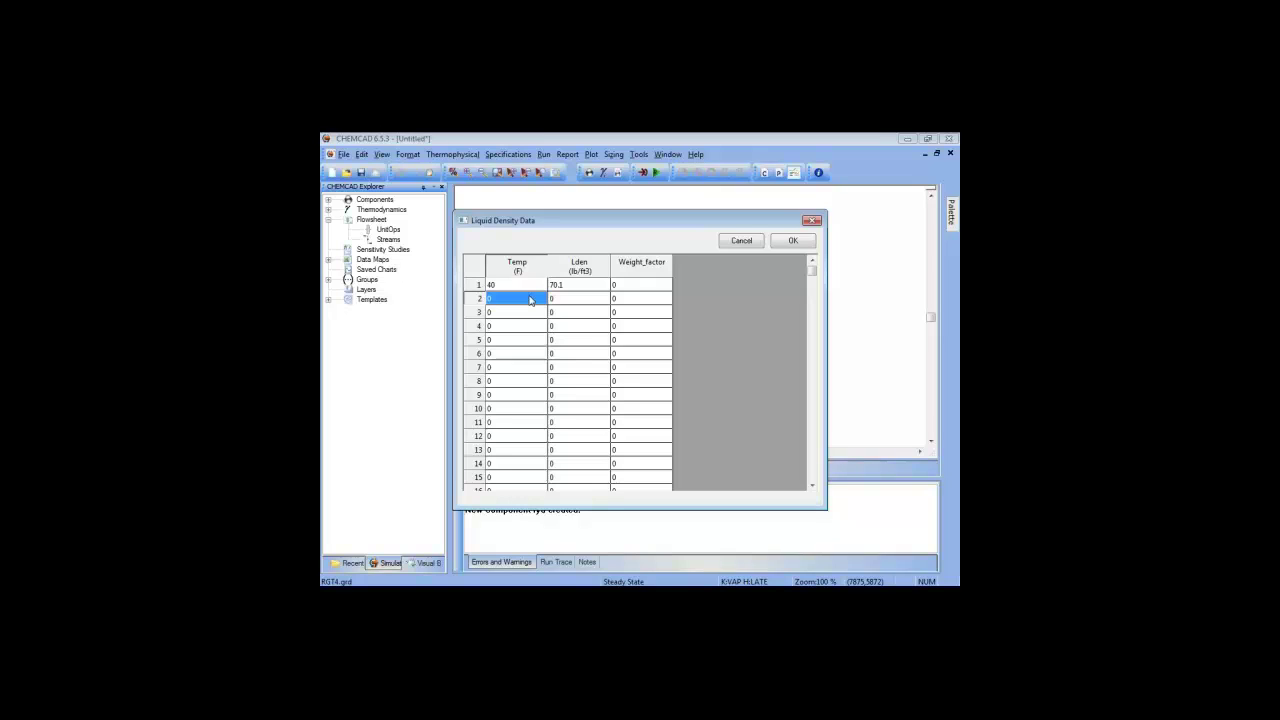
{"action": "type", "text": "70"}
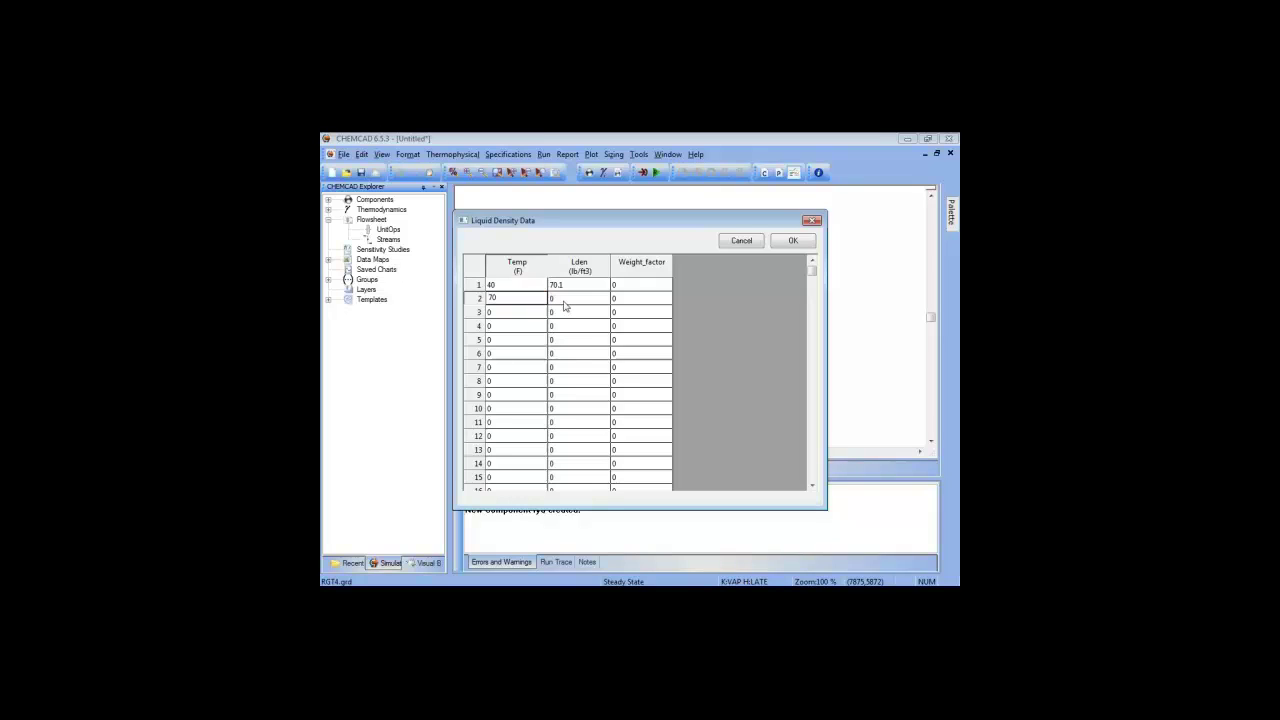
{"action": "left_click", "coordinate": [566, 302]}
{"action": "key", "text": "BackSpace"}
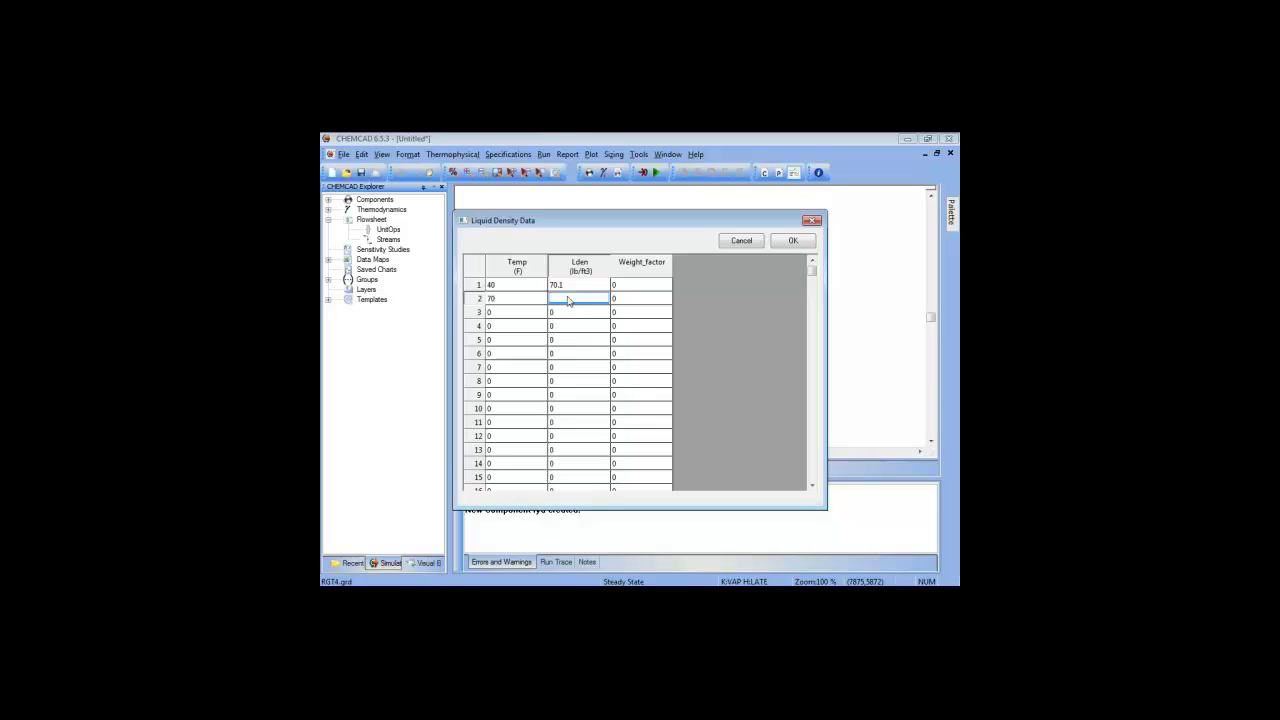
{"action": "type", "text": "70"}
{"action": "key", "text": "Return"}
Step: Enter the third liquid density point of 68.5 lb/ft3 at 120 F and run the regression
{"action": "left_click", "coordinate": [517, 316]}
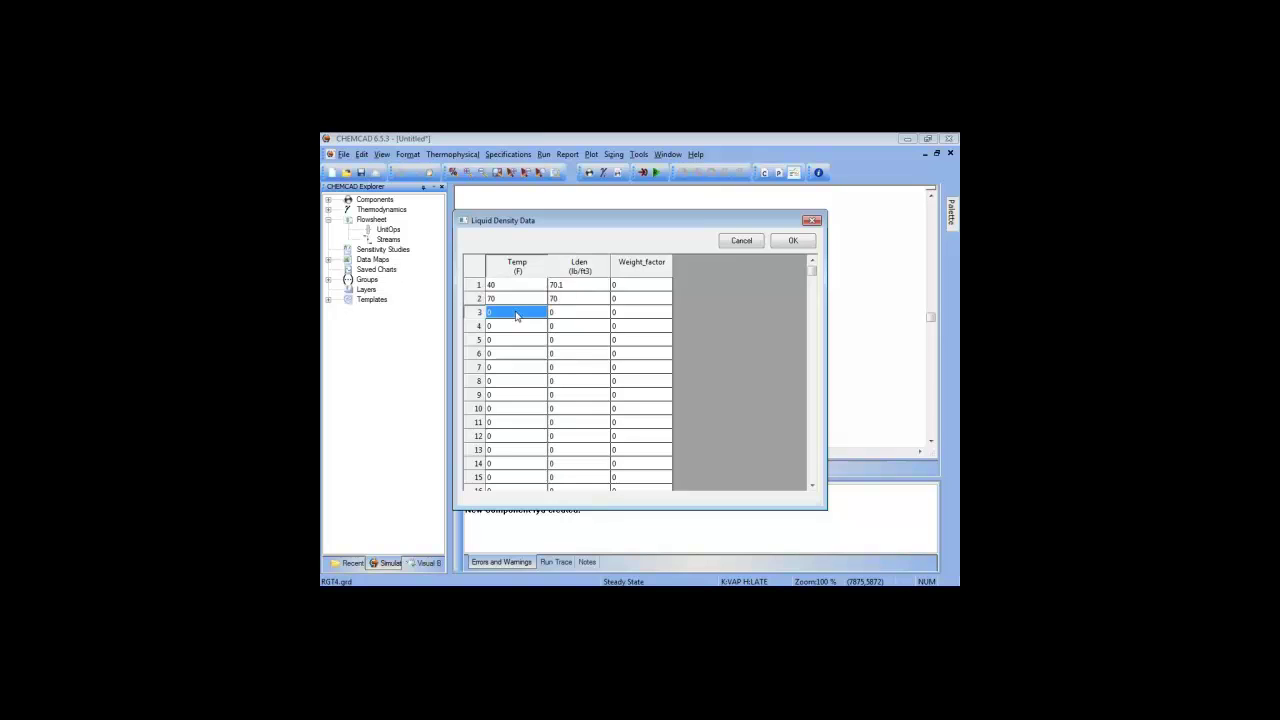
{"action": "type", "text": "120"}
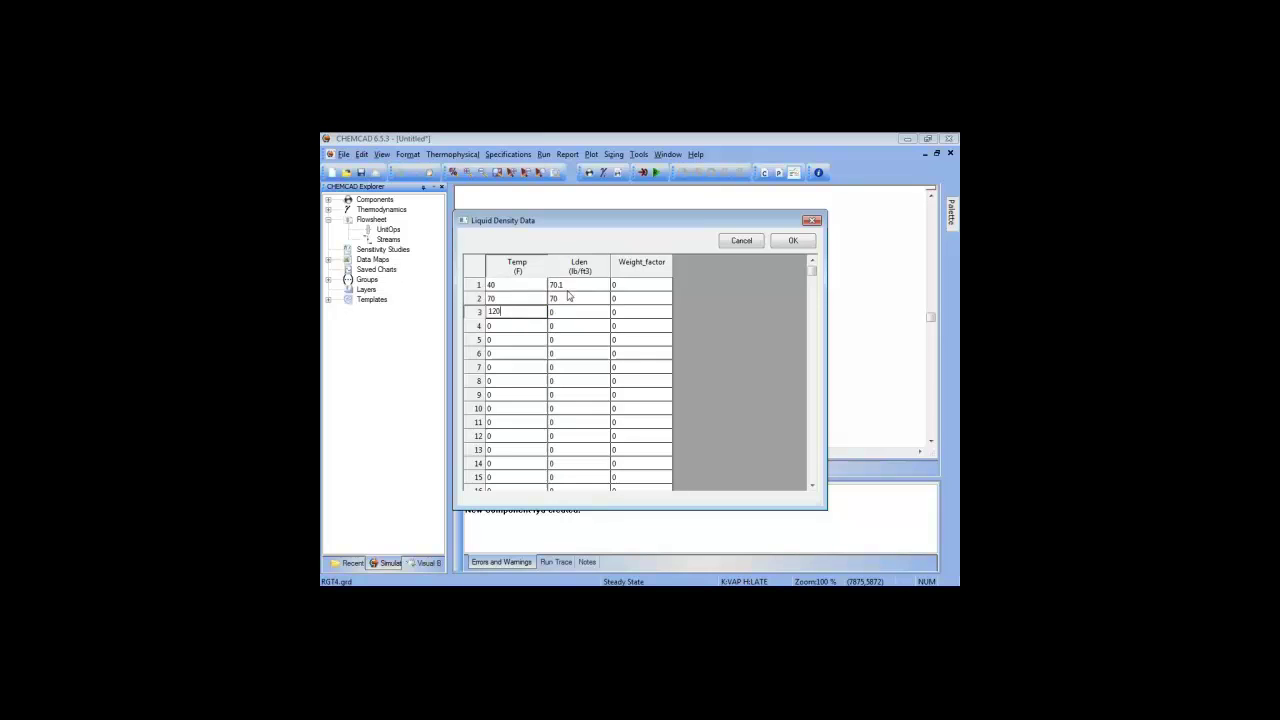
{"action": "left_click", "coordinate": [568, 314]}
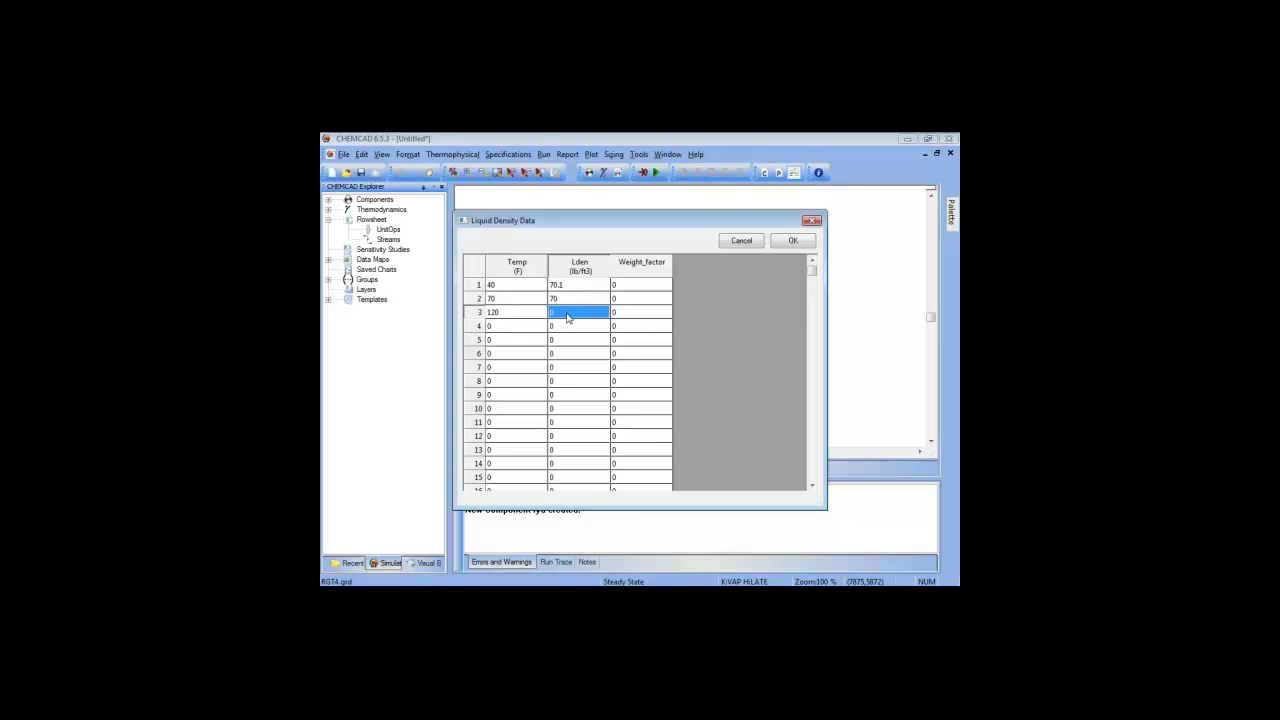
{"action": "type", "text": "68.5"}
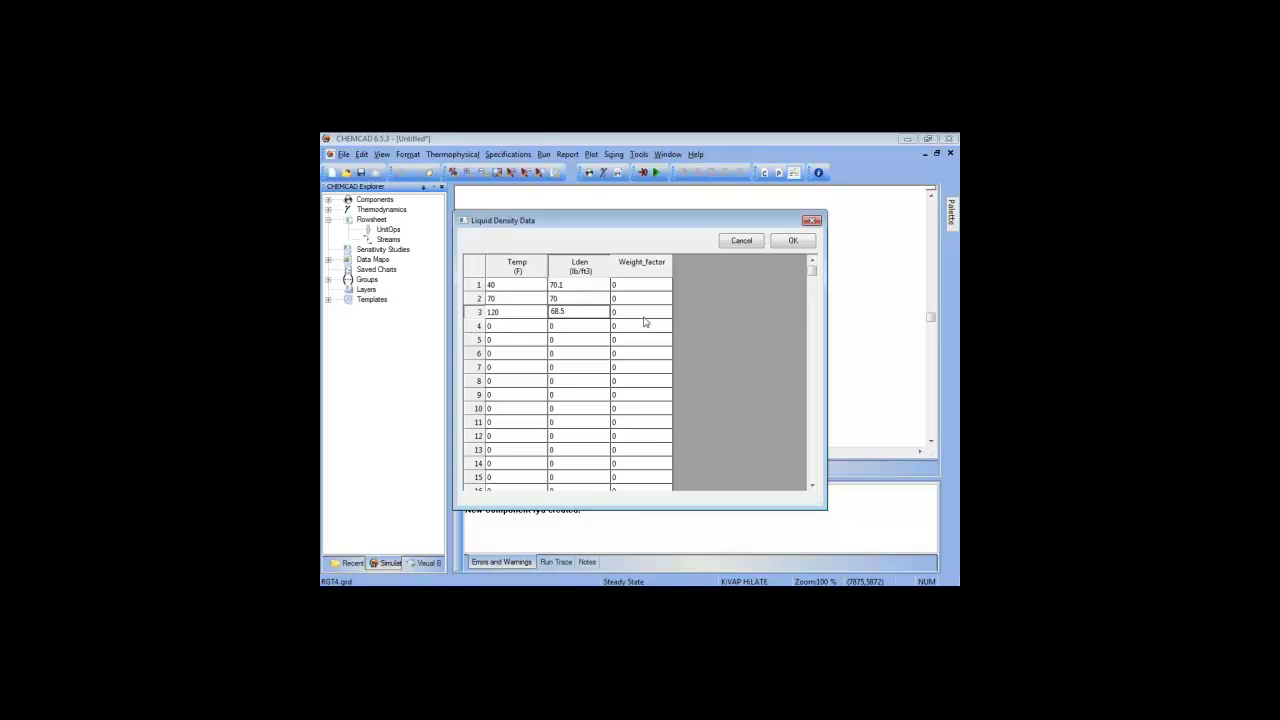
{"action": "left_click", "coordinate": [810, 242]}
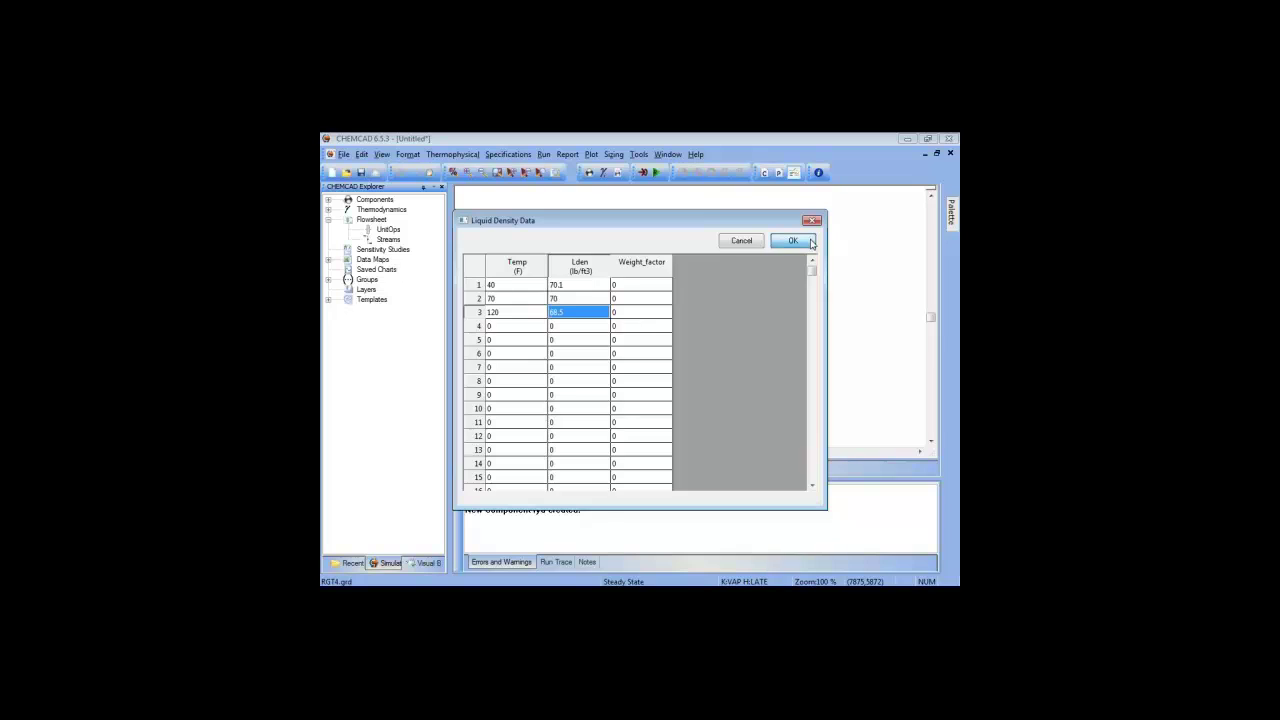
{"action": "left_click", "coordinate": [512, 328]}
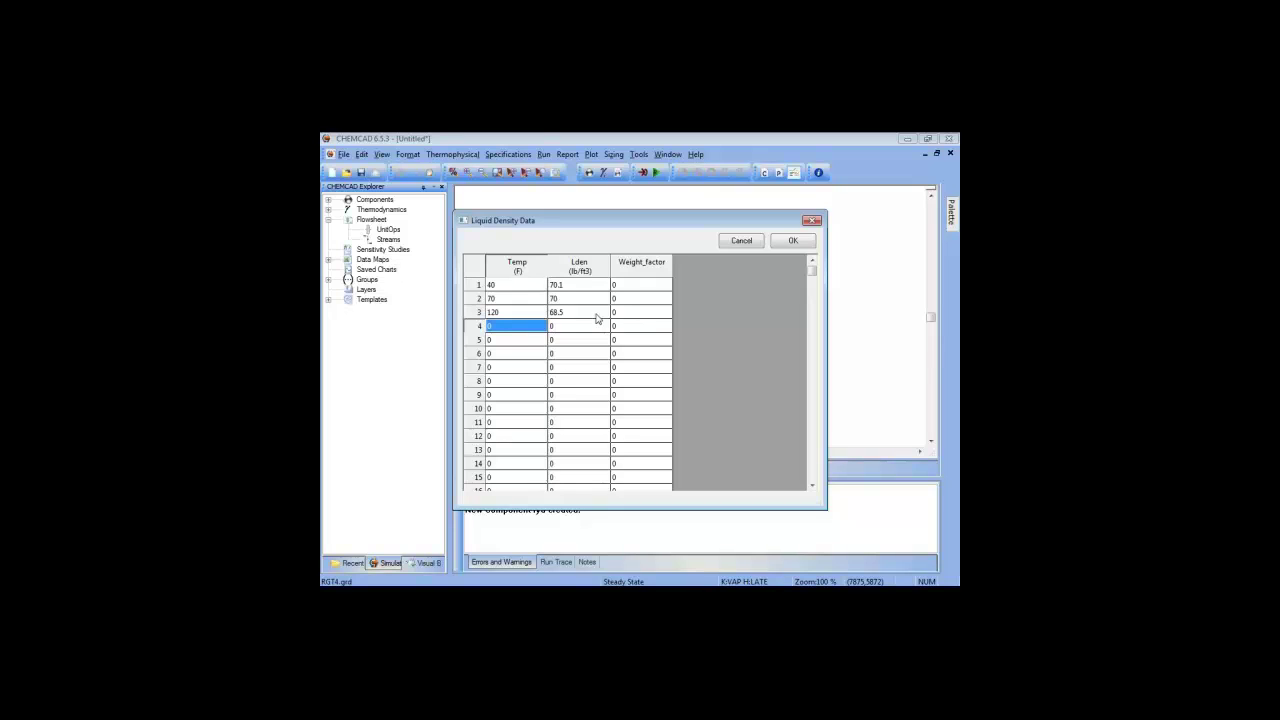
{"action": "left_click", "coordinate": [792, 243]}
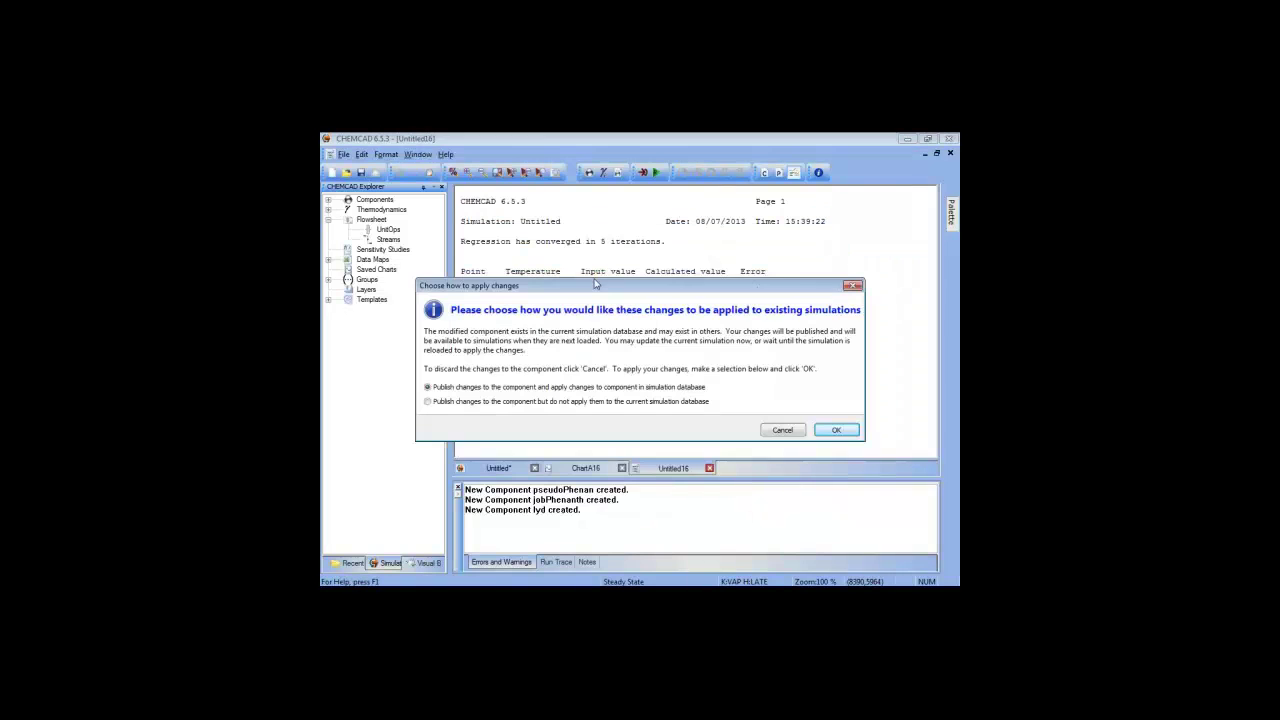
Step: Review the regression report, publish the changes to the component and the simulation database, and reinitialize all streams
{"action": "left_click_drag", "start_coordinate": [595, 284], "coordinate": [581, 456]}
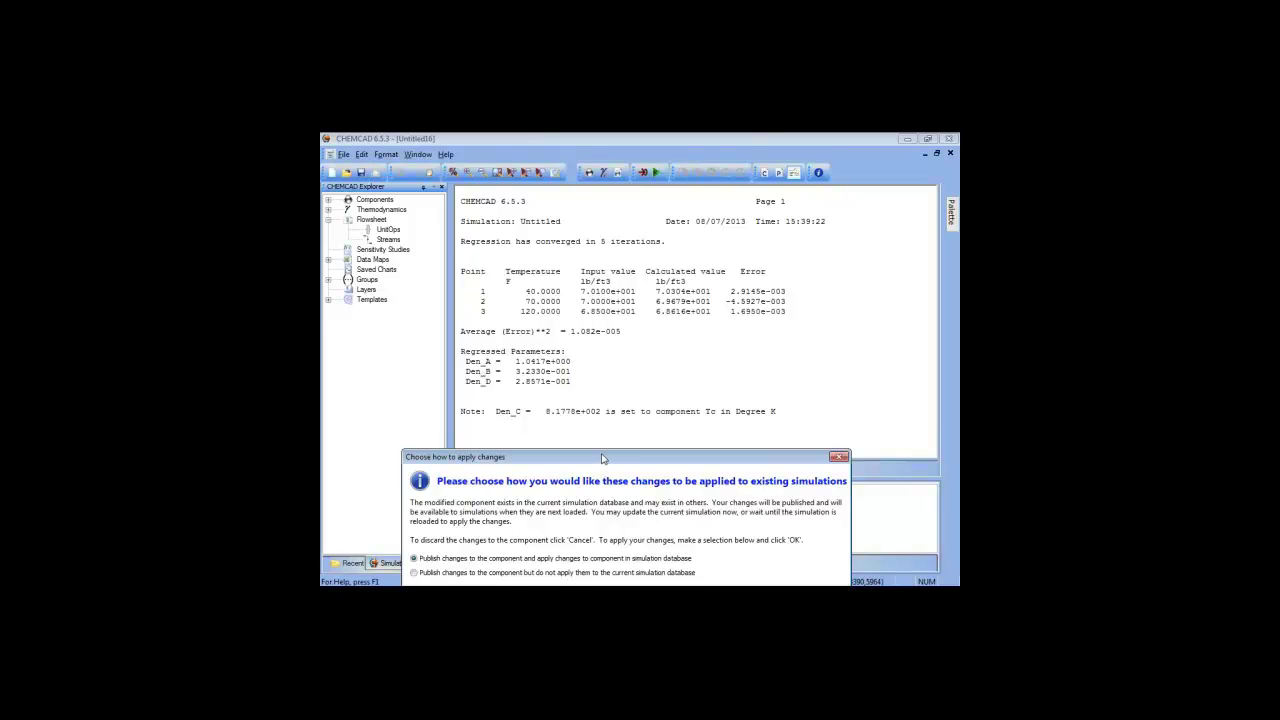
{"action": "left_click_drag", "start_coordinate": [602, 458], "coordinate": [651, 208]}
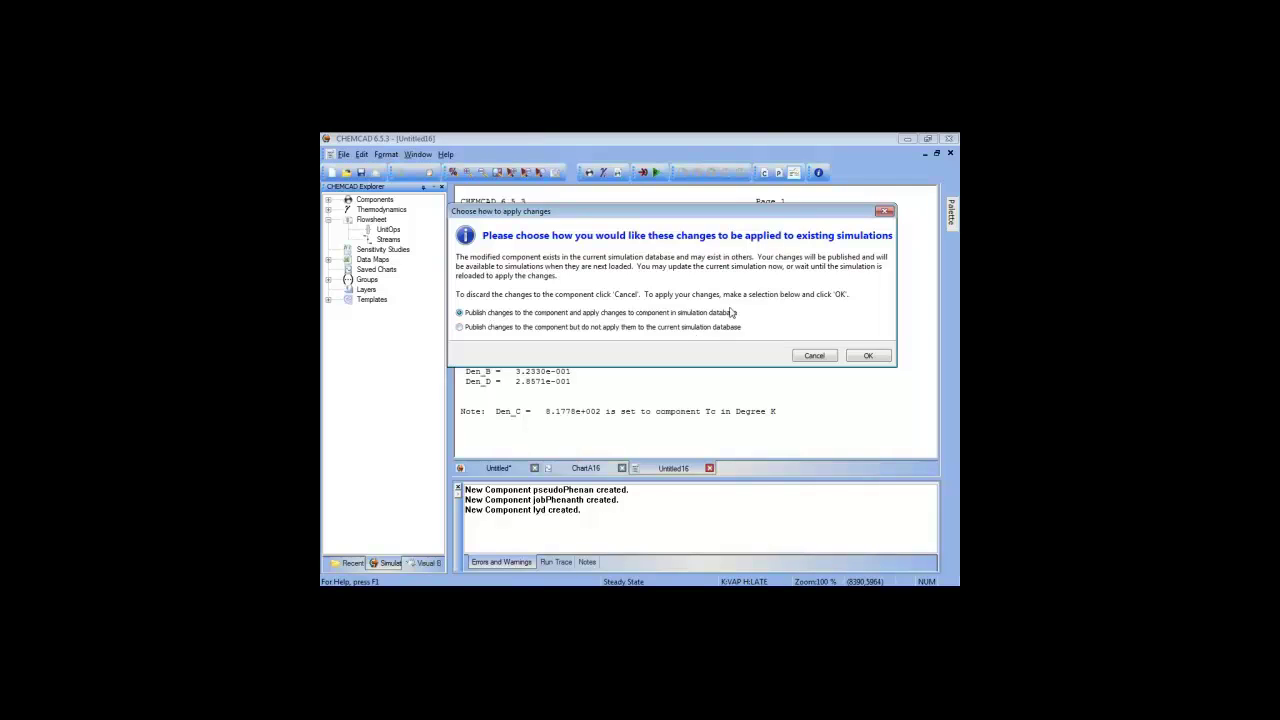
{"action": "left_click", "coordinate": [869, 356]}
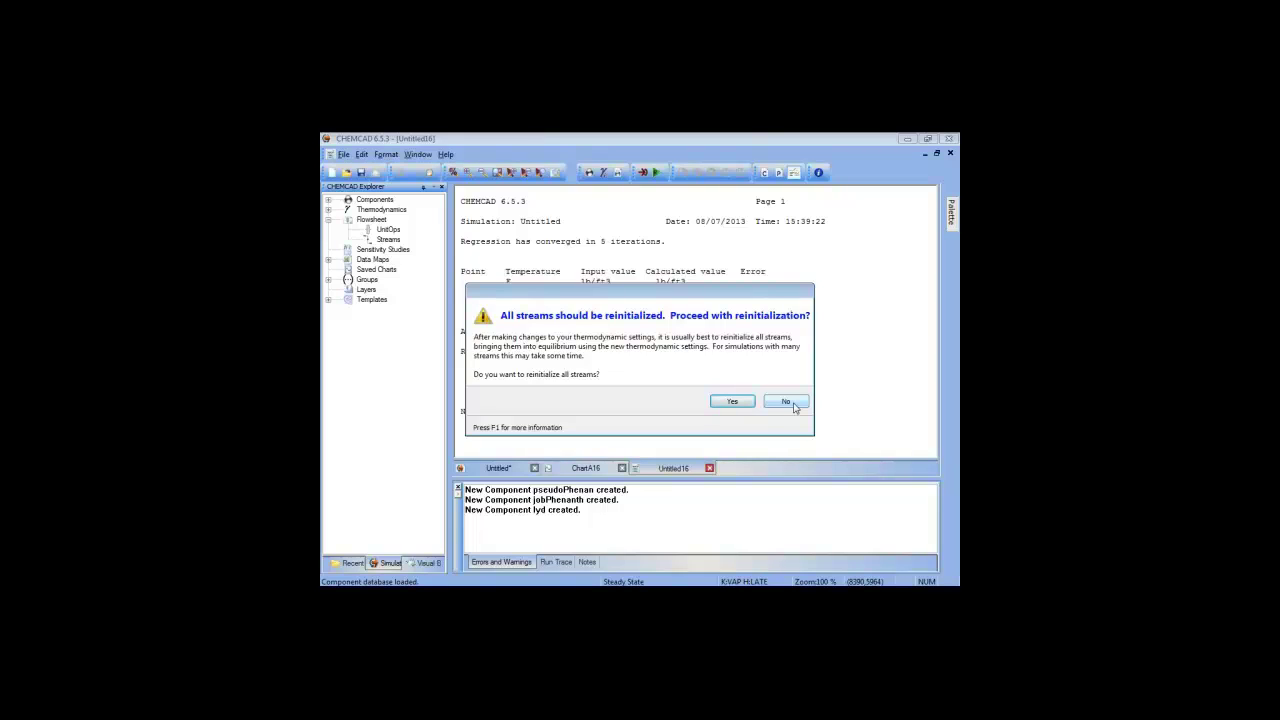
{"action": "left_click", "coordinate": [728, 401]}
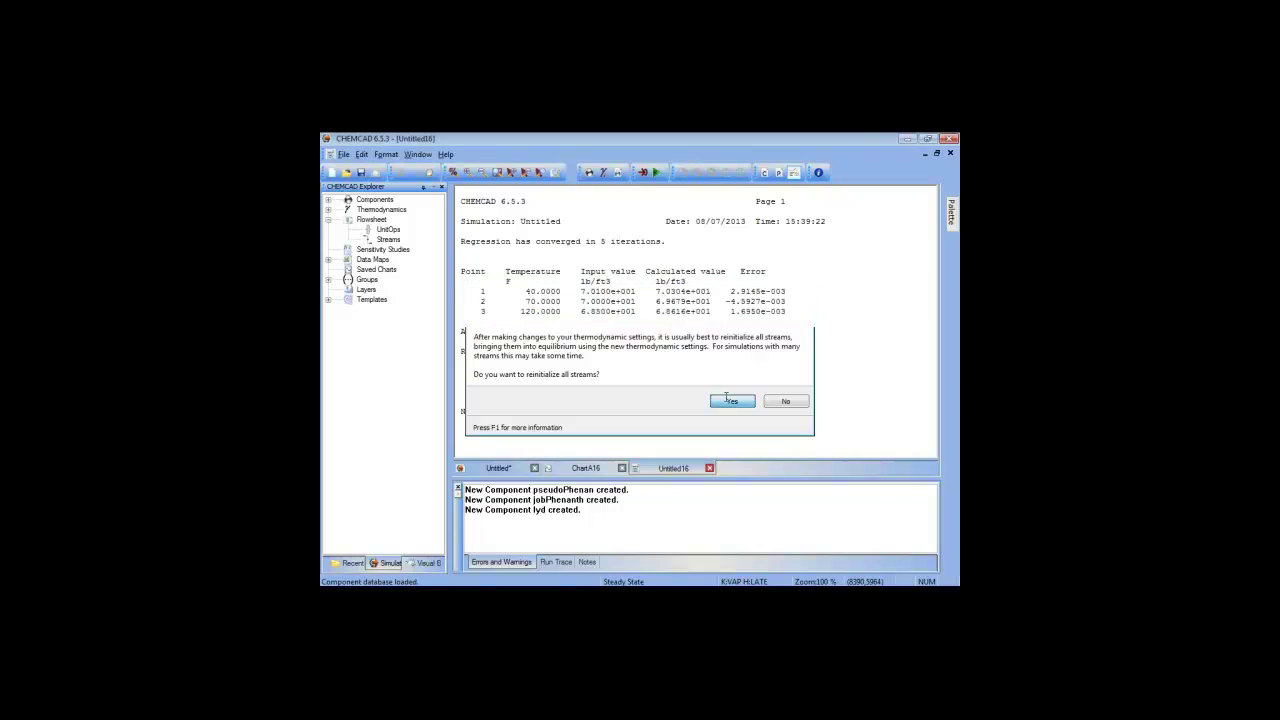
Step: Close the regression report and compare the experimental points with the calculated line on the chart before returning to the flowsheet
{"action": "left_click", "coordinate": [709, 468]}
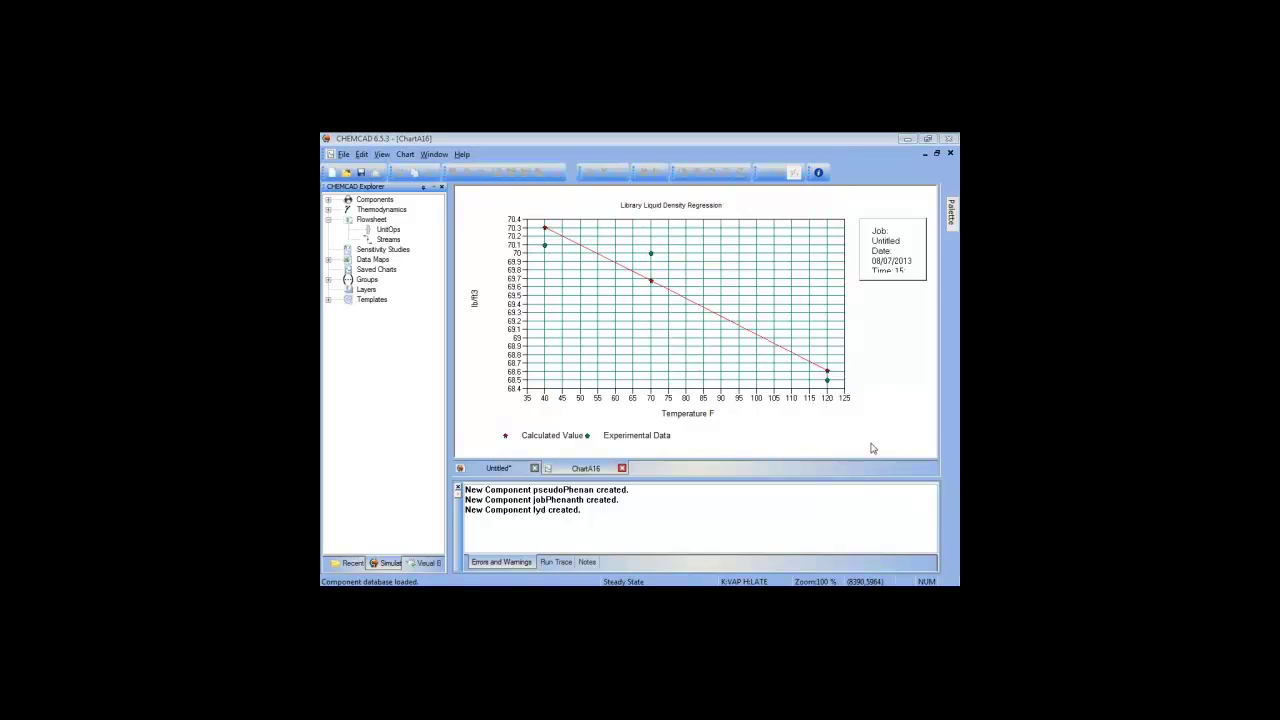
{"action": "left_click", "coordinate": [651, 253]}
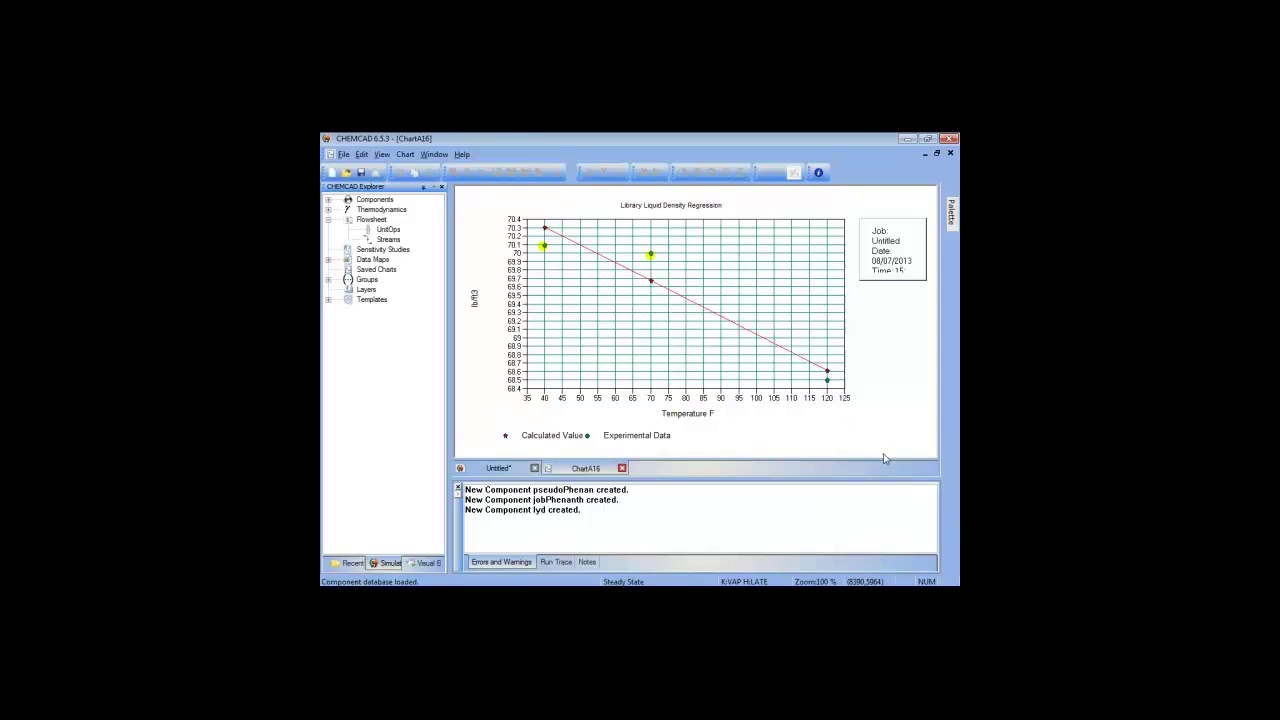
{"action": "left_click", "coordinate": [499, 469]}
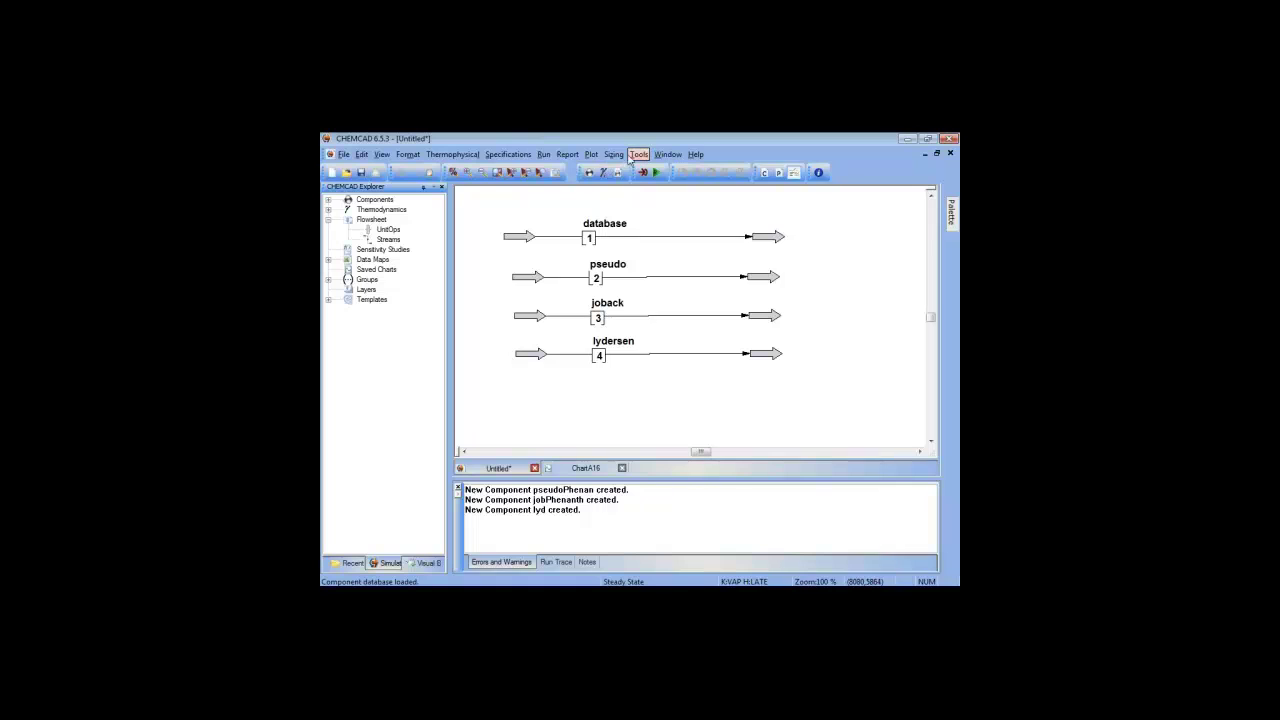
Step: Generate a stream properties report for all four streams and compare their actual densities
{"action": "left_click_drag", "start_coordinate": [501, 190], "coordinate": [852, 435]}
{"action": "mouse_move", "coordinate": [583, 238]}
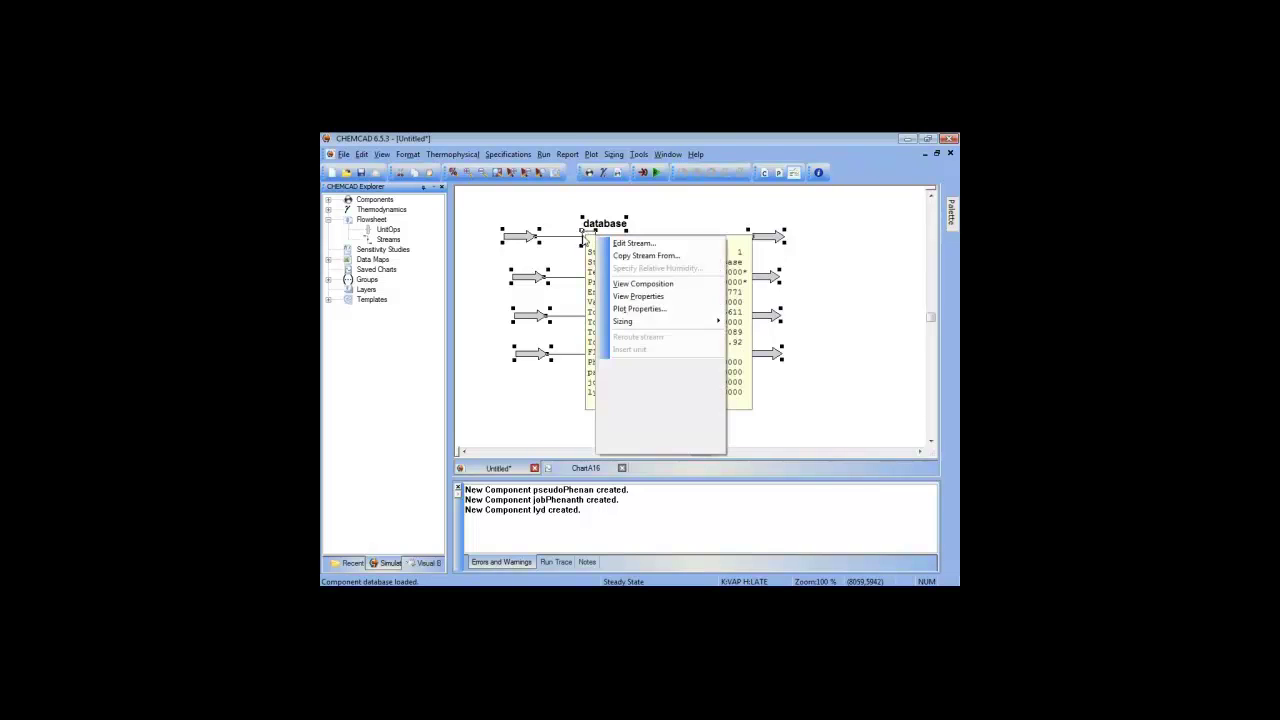
{"action": "left_click", "coordinate": [638, 296]}
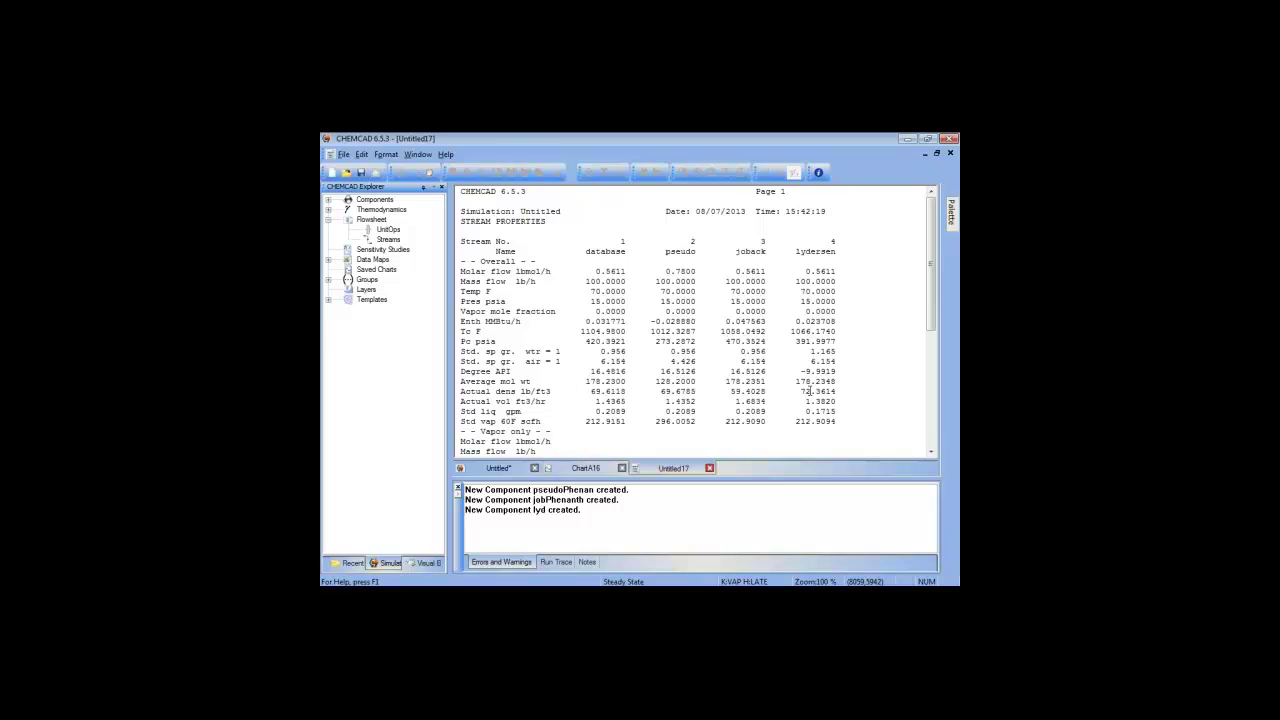
{"action": "left_click_drag", "start_coordinate": [838, 393], "coordinate": [485, 398]}
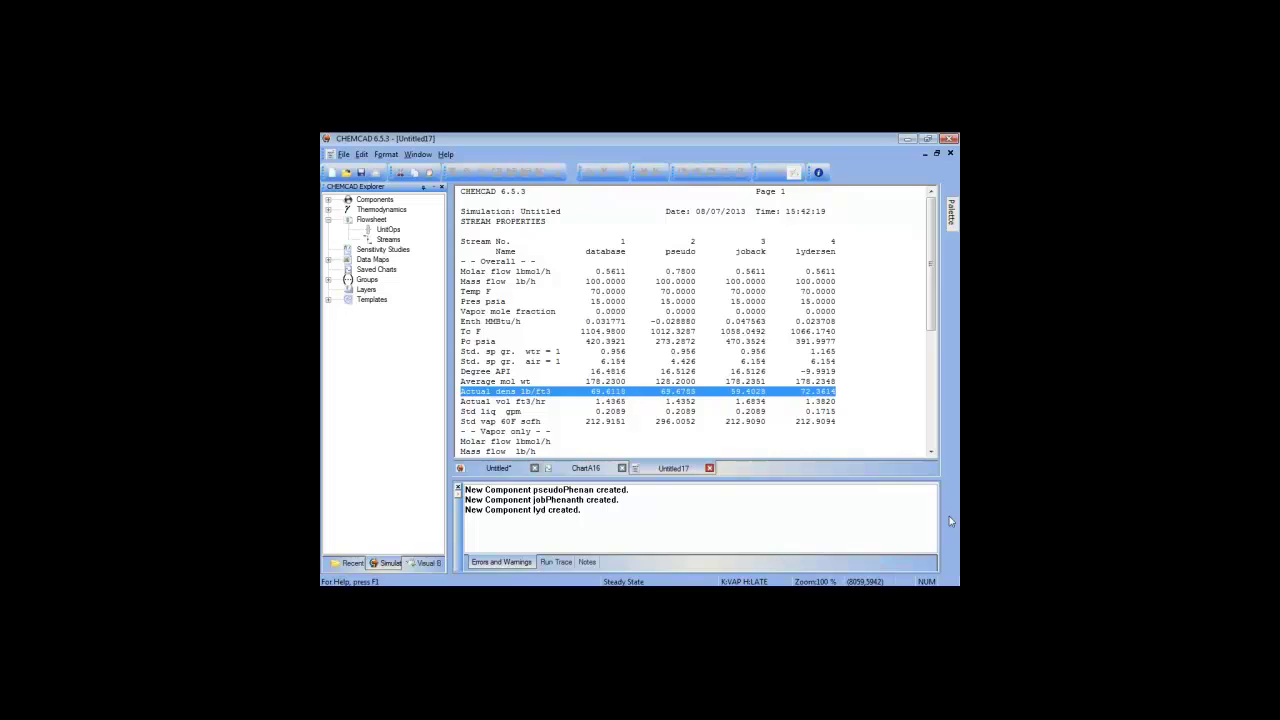
Step: Return from the stream report to the flowsheet, clear the selection and display the list of simulation components
{"action": "left_click", "coordinate": [498, 469]}
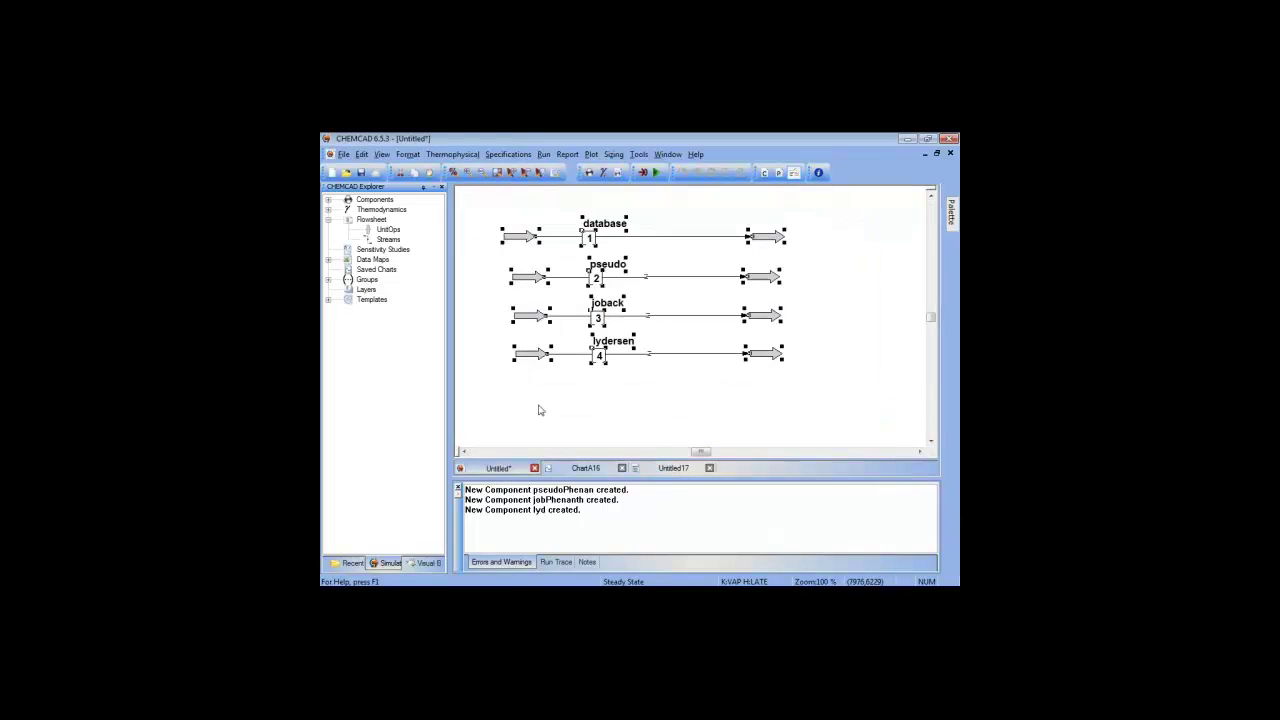
{"action": "left_click", "coordinate": [611, 384]}
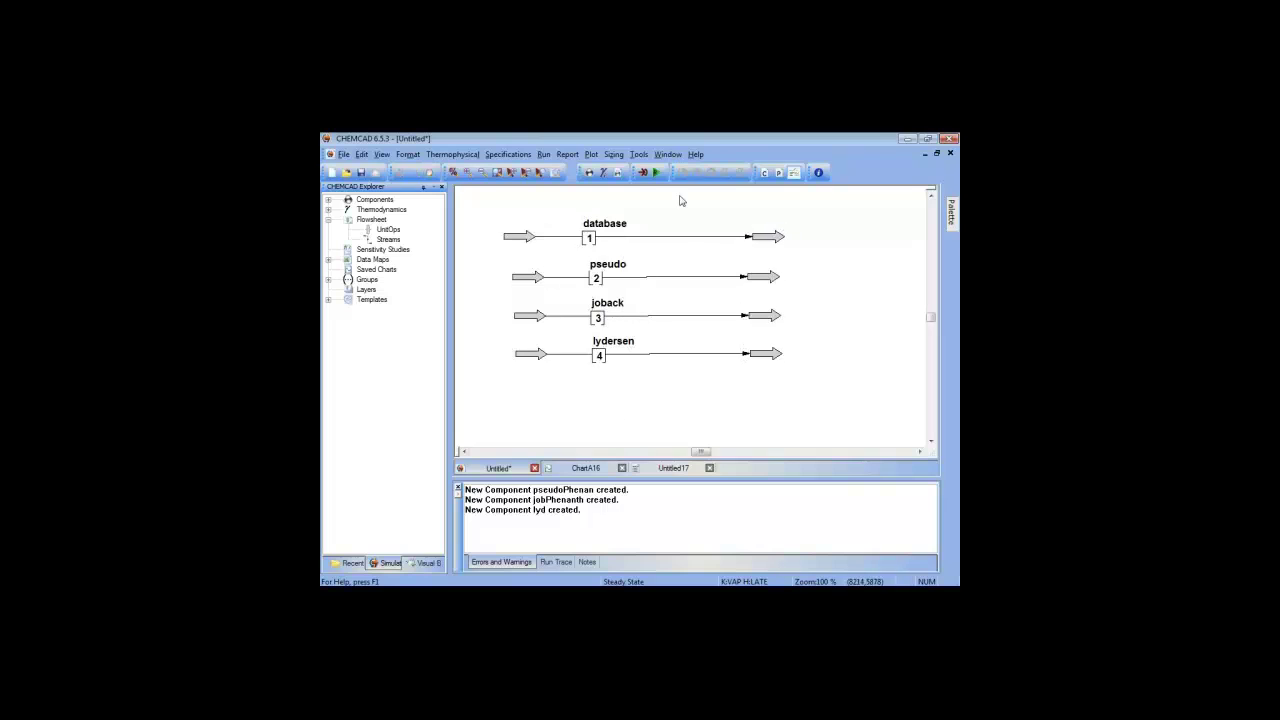
{"action": "left_click", "coordinate": [619, 174]}
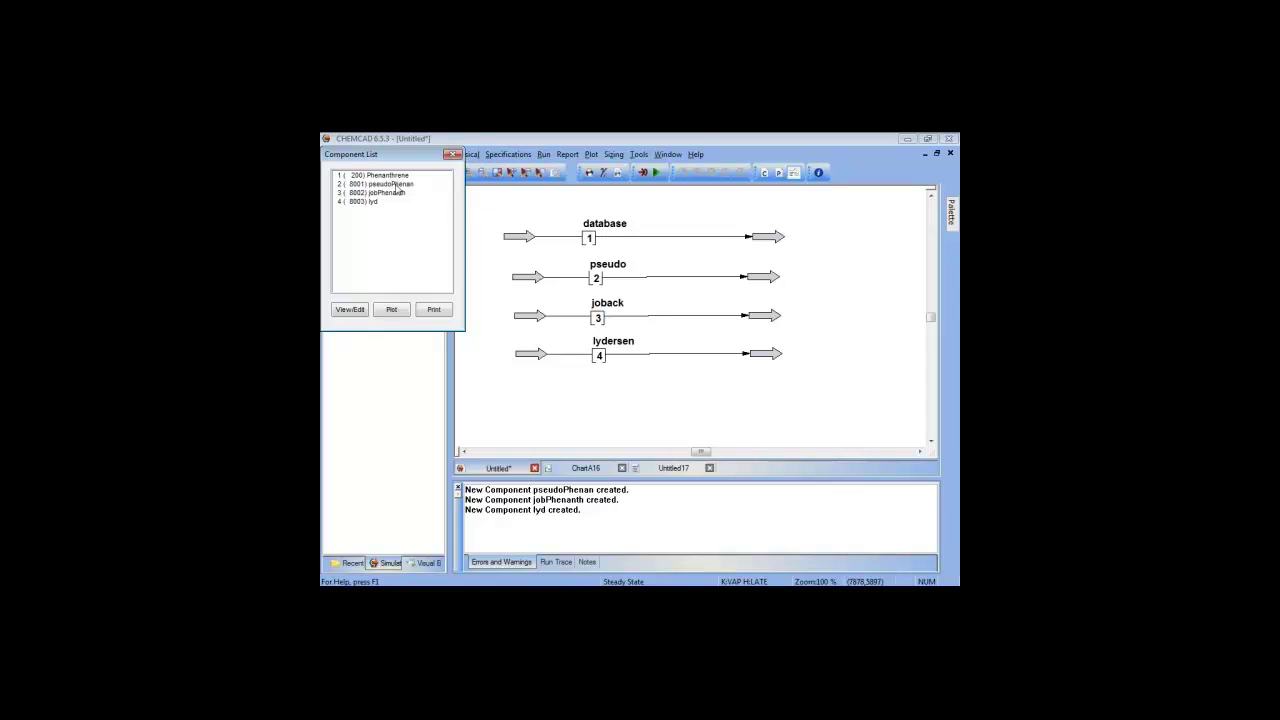
{"action": "left_click", "coordinate": [397, 185]}
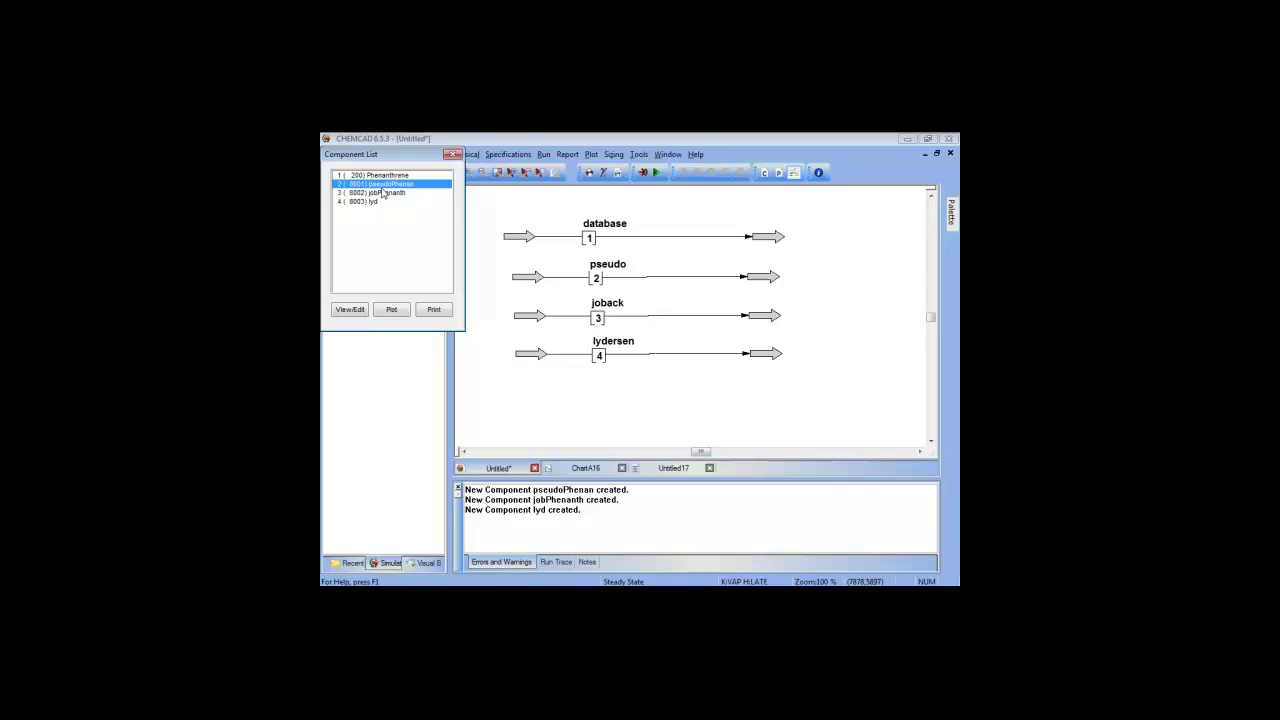
{"action": "left_click", "coordinate": [380, 193]}
{"action": "left_click", "coordinate": [368, 186]}
{"action": "left_click", "coordinate": [377, 202]}
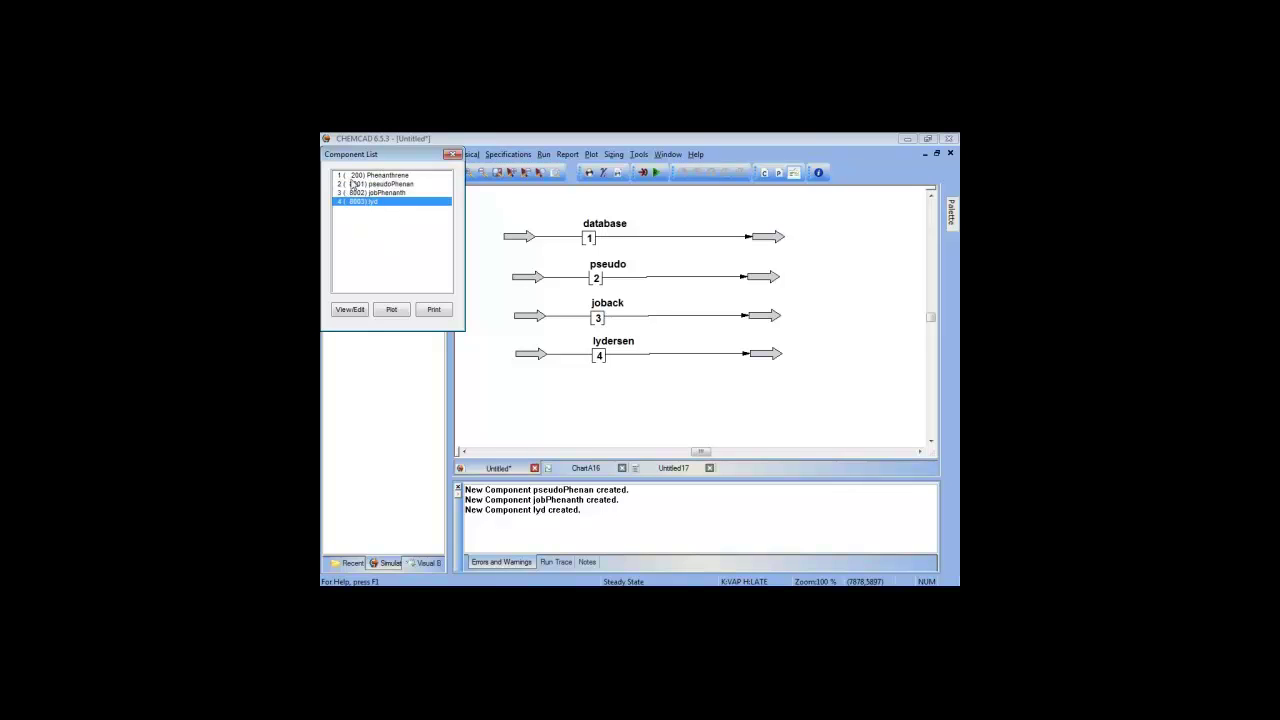
{"action": "left_click", "coordinate": [354, 184]}
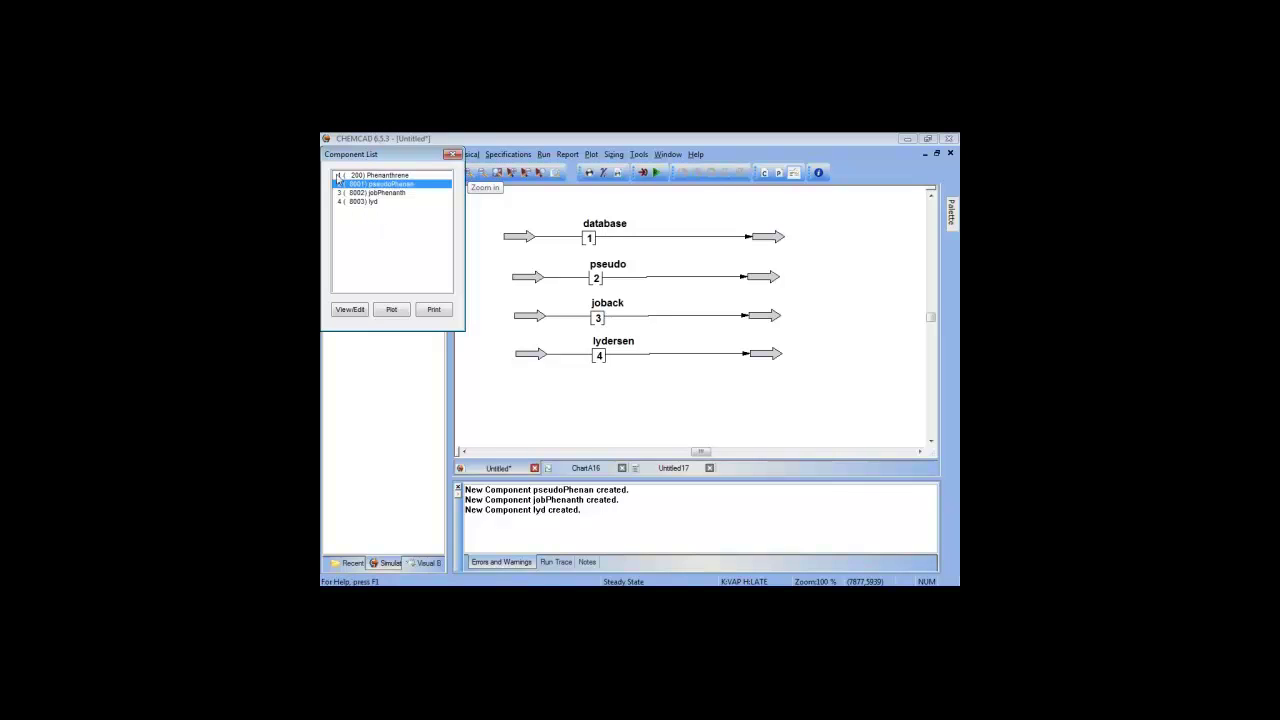
{"action": "left_click", "coordinate": [381, 193]}
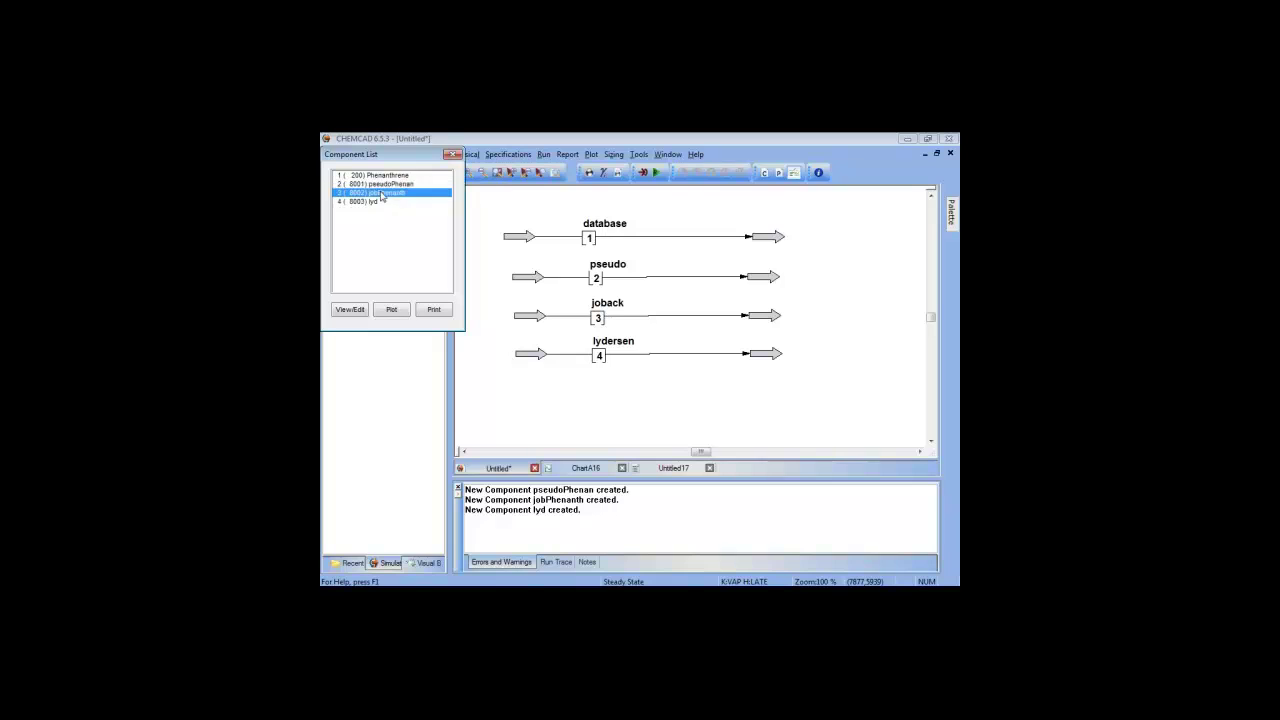
{"action": "left_click", "coordinate": [374, 185]}
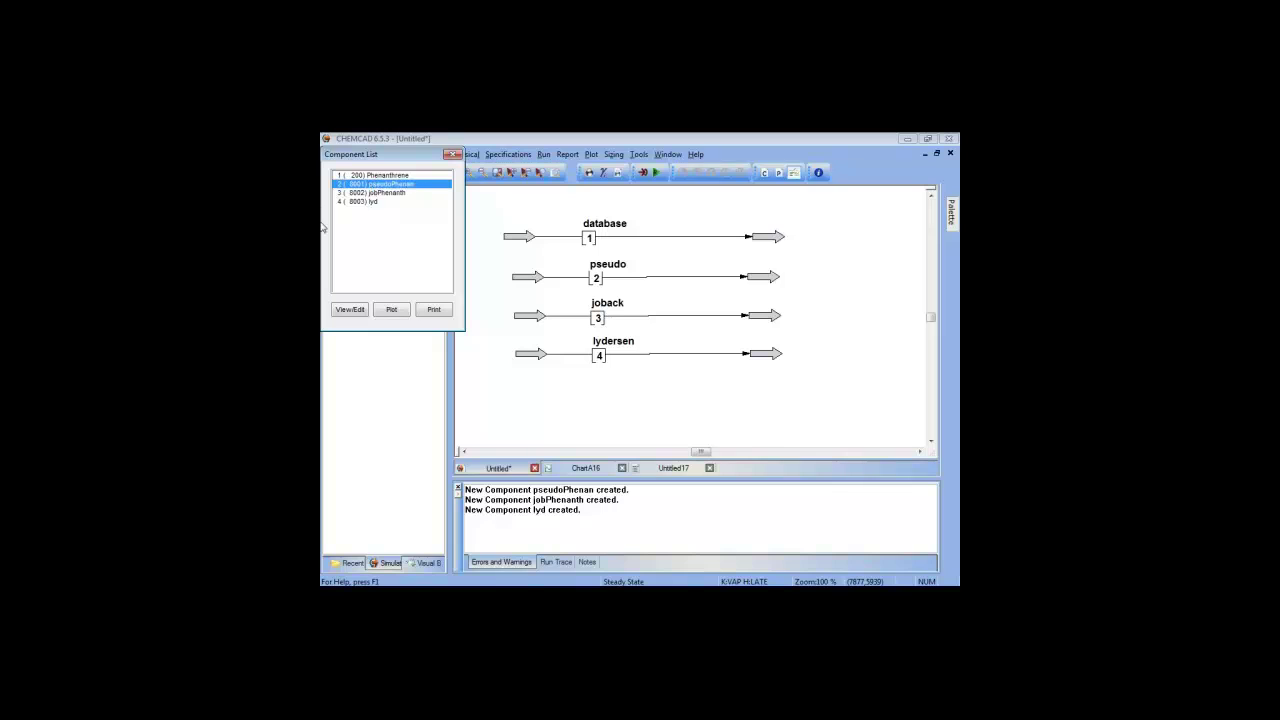
{"action": "left_click", "coordinate": [401, 194]}
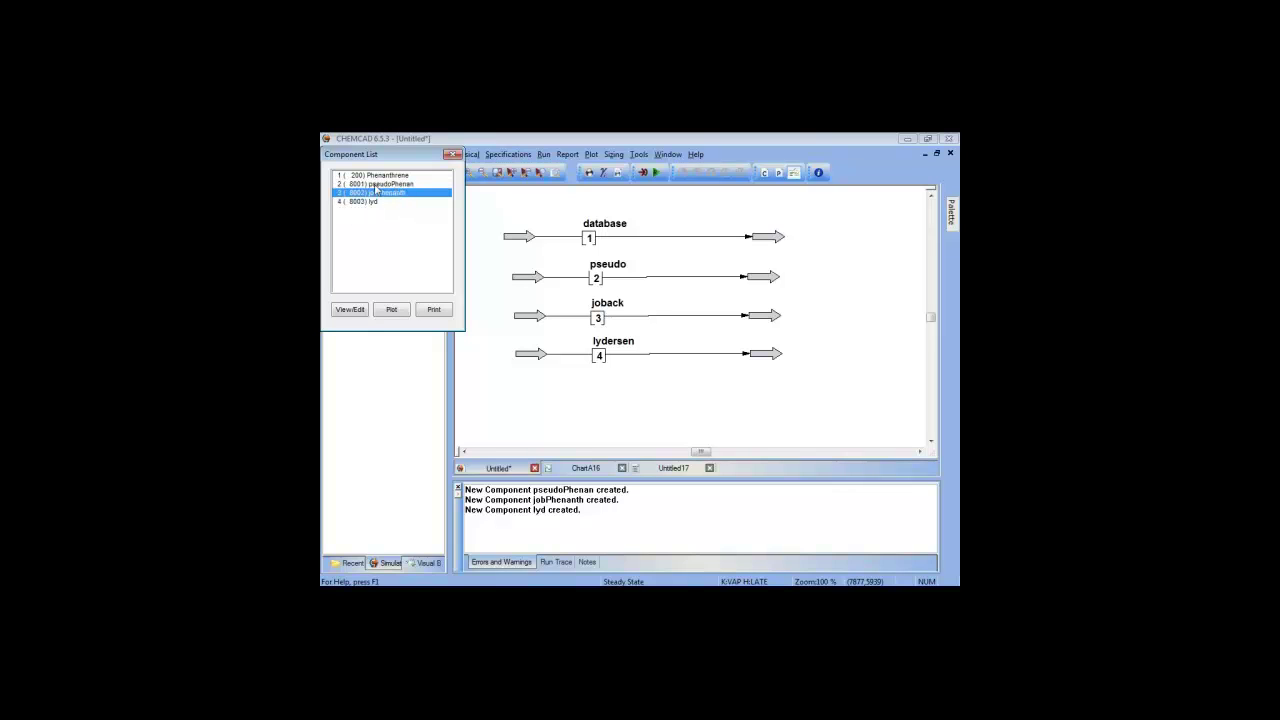
{"action": "left_click", "coordinate": [377, 186]}
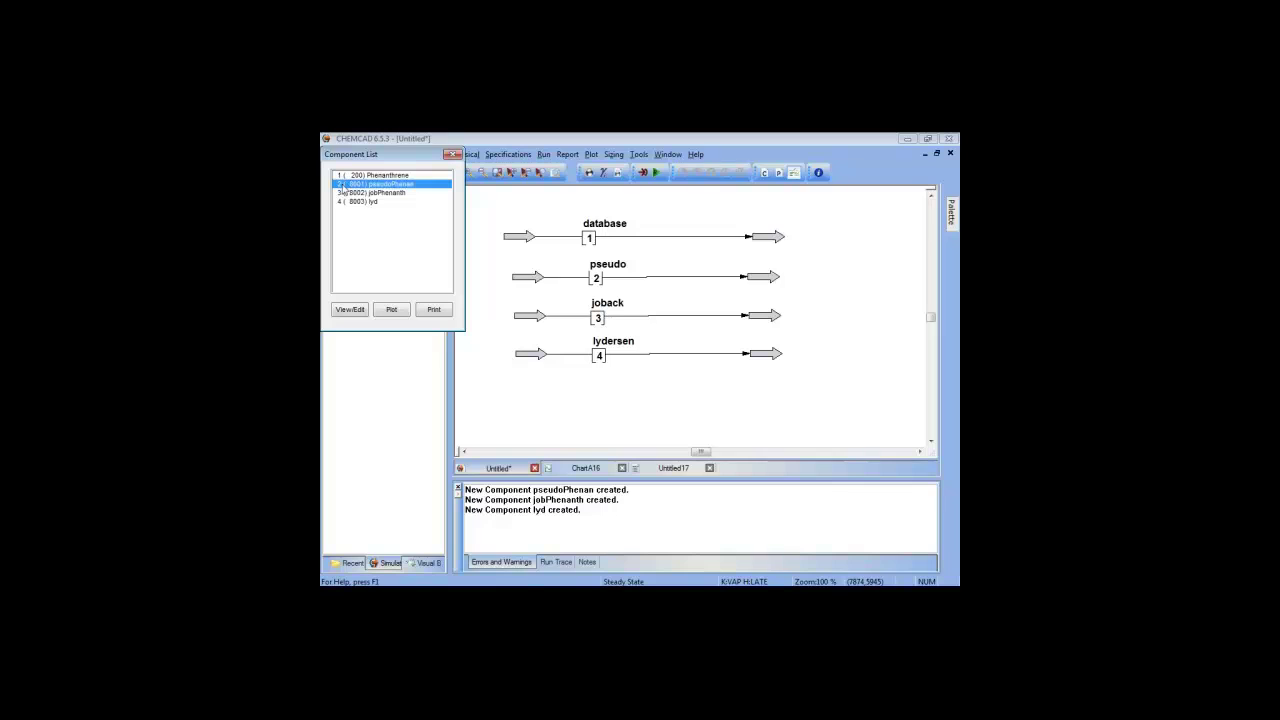
Step: Open the library density data of the pseudoPhenan component
{"action": "double_click", "coordinate": [404, 186]}
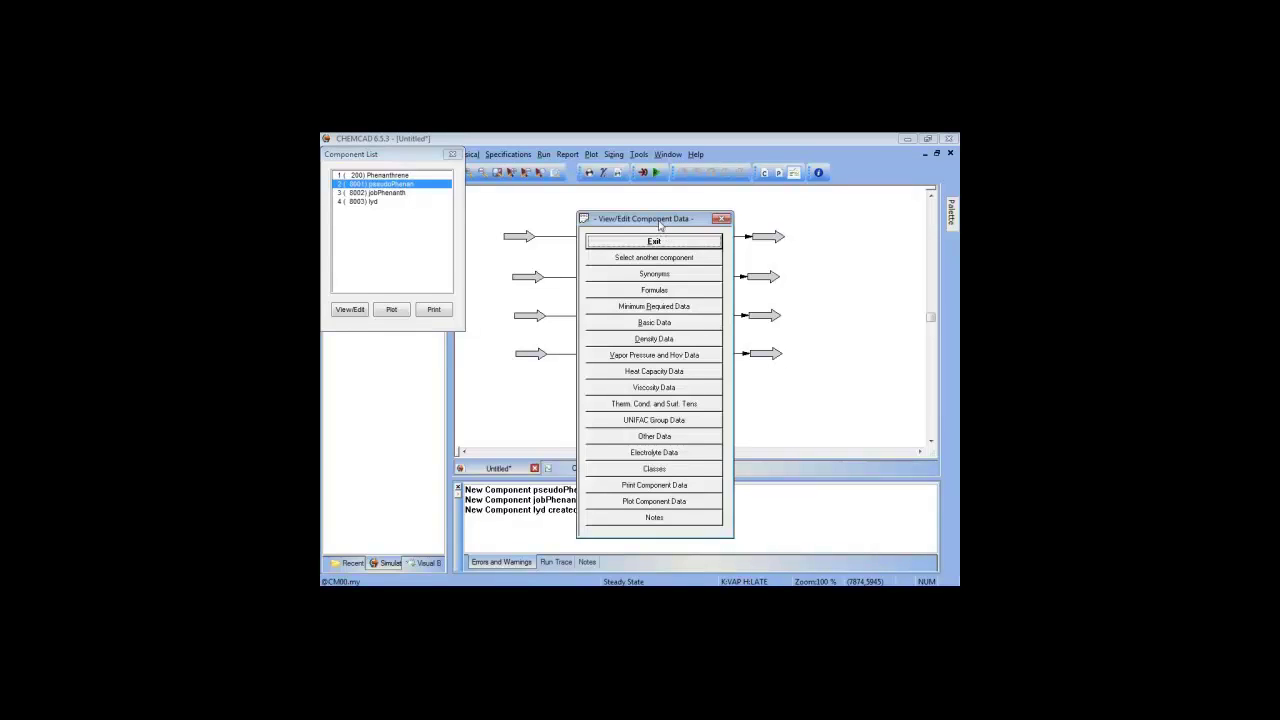
{"action": "left_click_drag", "start_coordinate": [660, 225], "coordinate": [590, 157]}
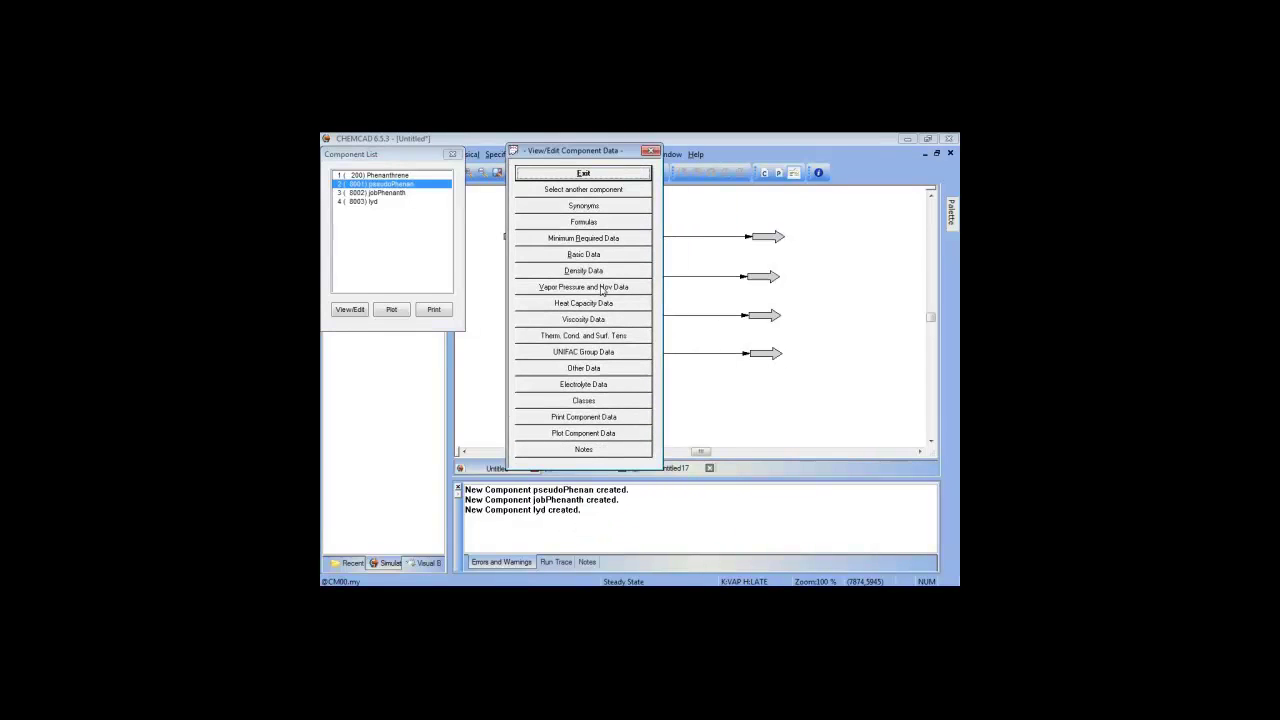
{"action": "left_click", "coordinate": [603, 272]}
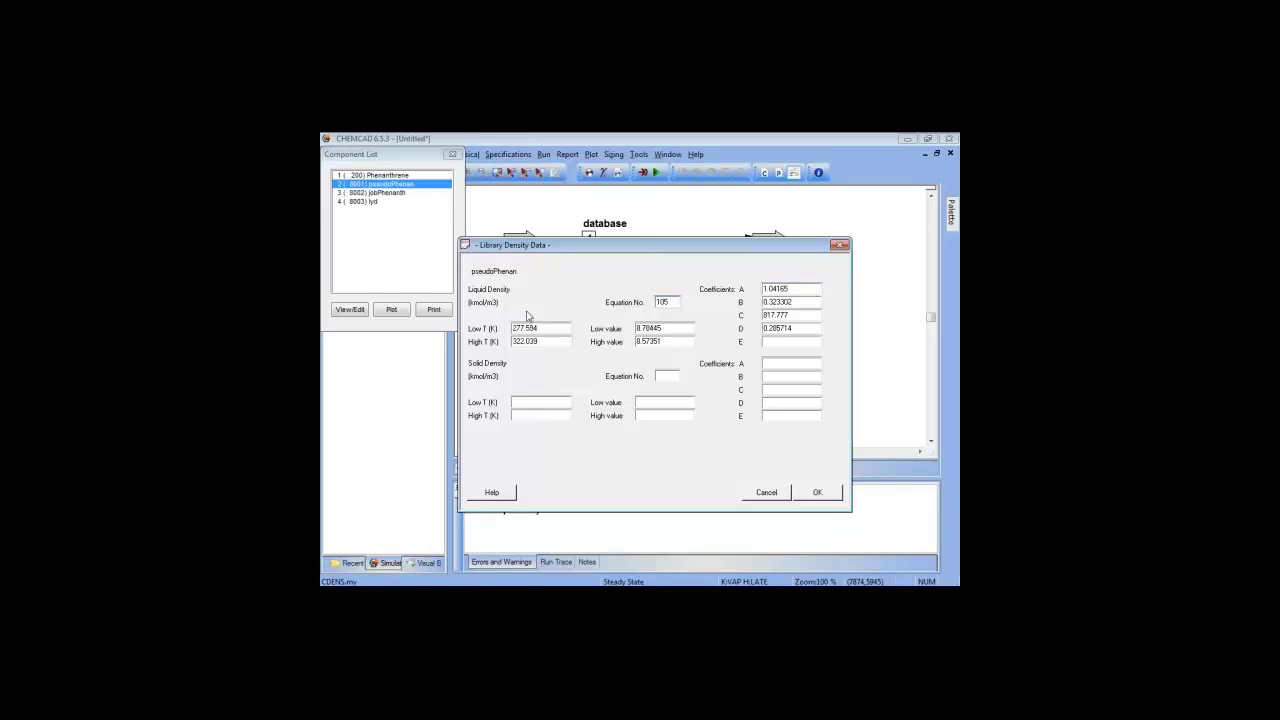
Step: Clear pseudoPhenan's low and high liquid density values while keeping the temperature limits and regressed coefficients, and accept the density data
{"action": "left_click", "coordinate": [694, 327]}
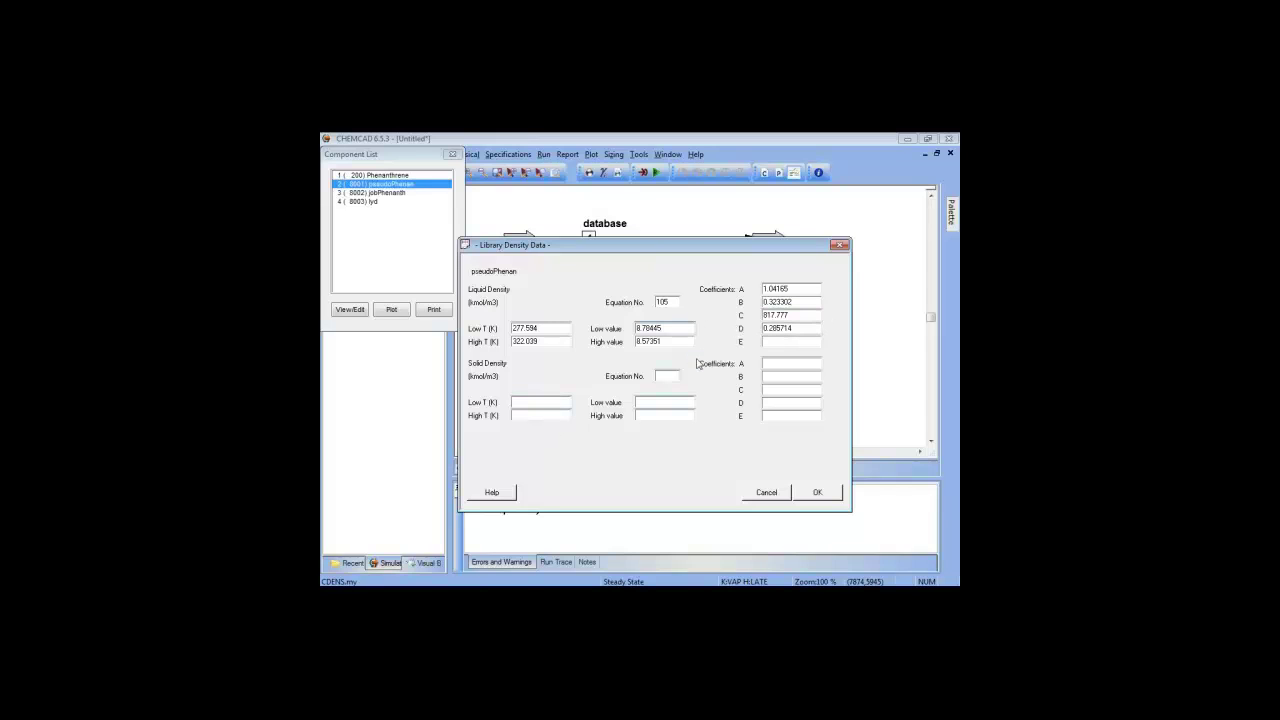
{"action": "double_click", "coordinate": [525, 341]}
{"action": "double_click", "coordinate": [652, 328]}
{"action": "key", "text": "Delete"}
{"action": "key", "text": "Tab"}
{"action": "key", "text": "Delete"}
{"action": "left_click", "coordinate": [815, 492]}
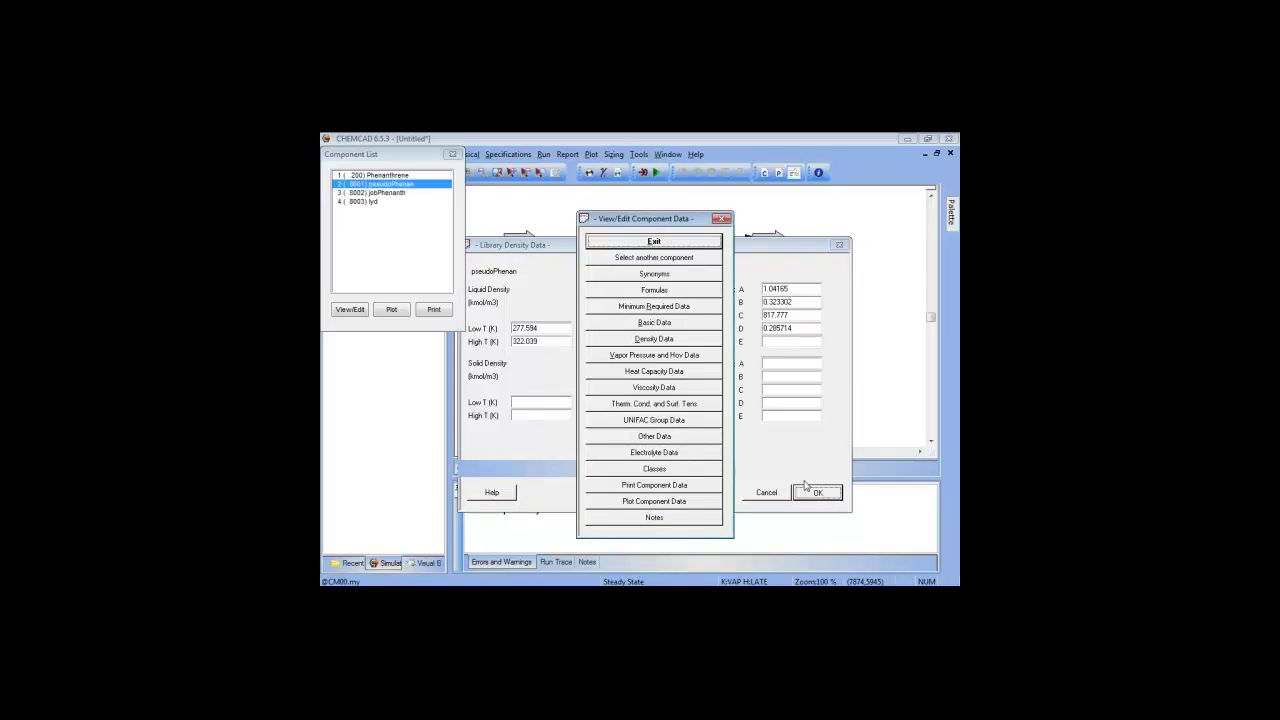
Step: Check pseudoPhenan's liquid density limits and coefficients again, and look at its minimum required data without changing anything
{"action": "left_click", "coordinate": [656, 340]}
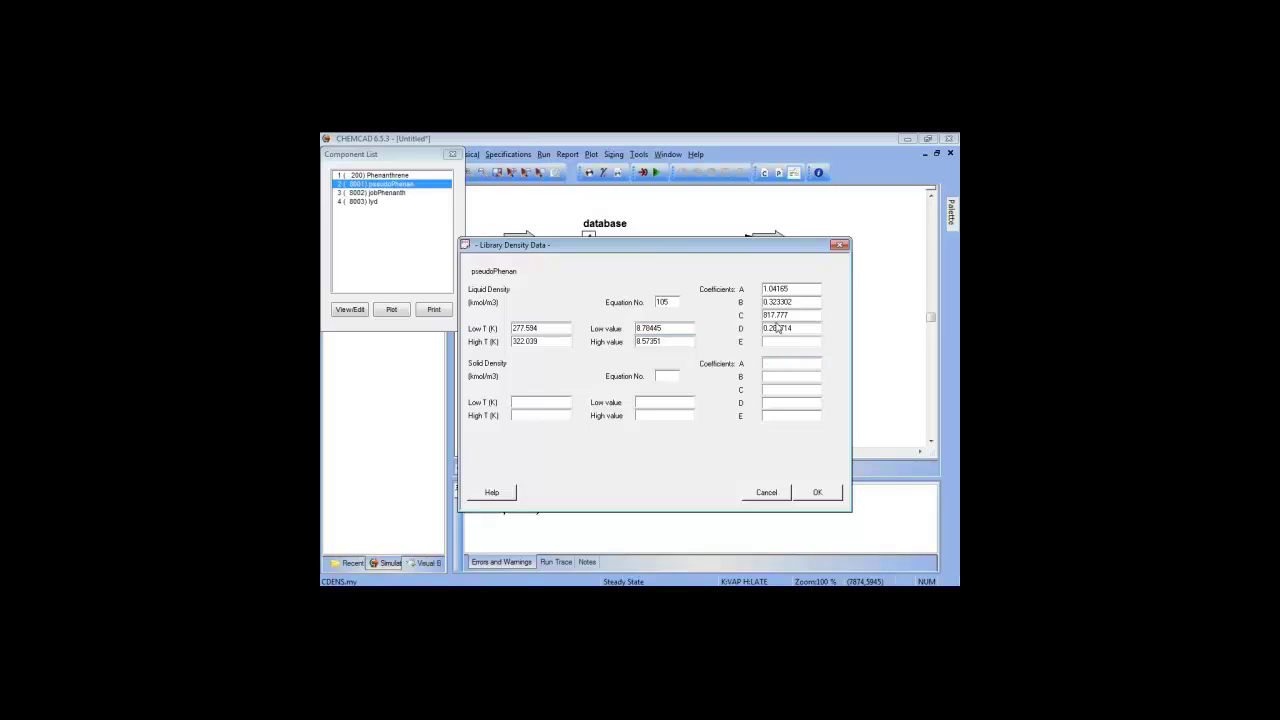
{"action": "left_click", "coordinate": [830, 493]}
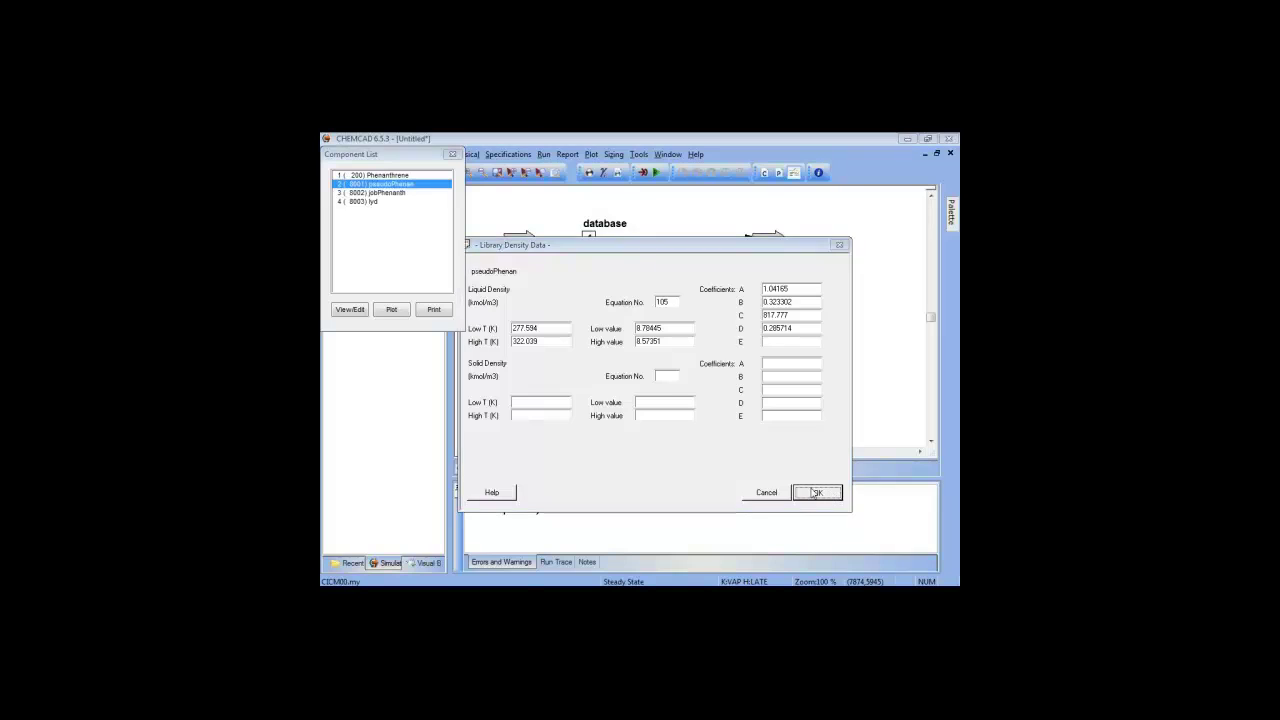
{"action": "left_click", "coordinate": [681, 305]}
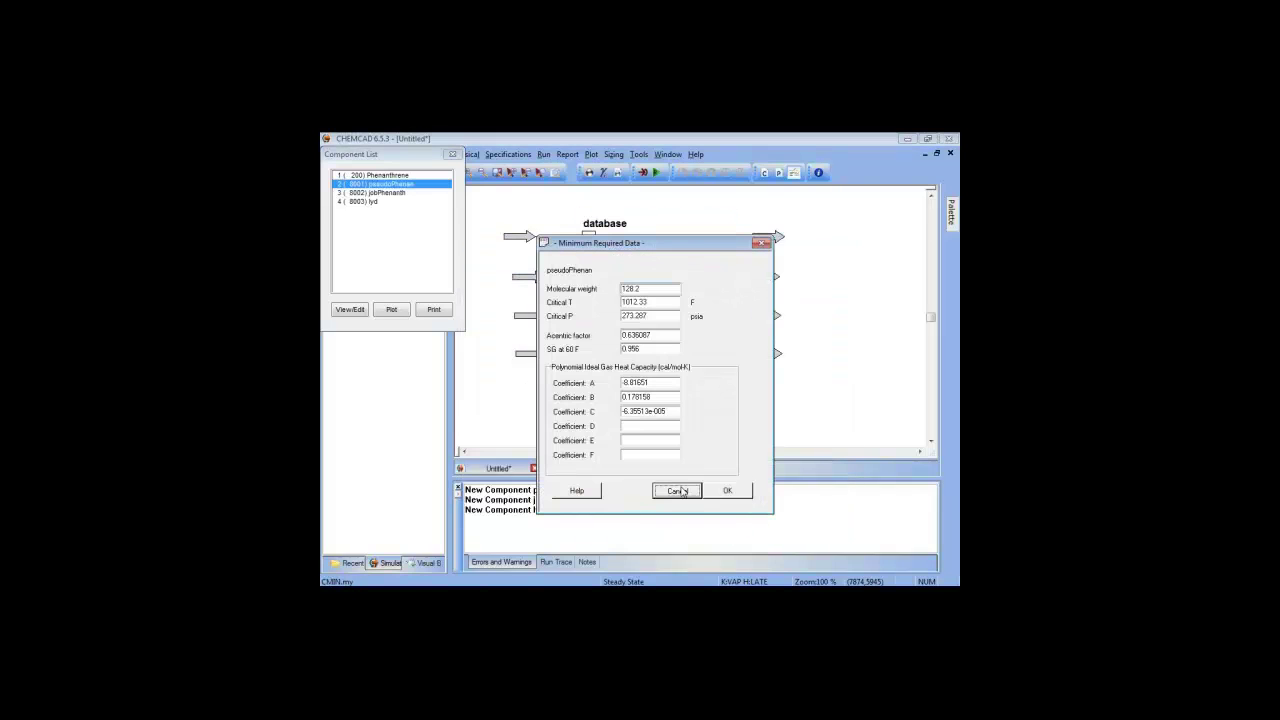
{"action": "left_click", "coordinate": [675, 490]}
Step: Finish editing pseudoPhenan, publish the changes to all instances and the simulation database, and close the component list
{"action": "left_click", "coordinate": [654, 243]}
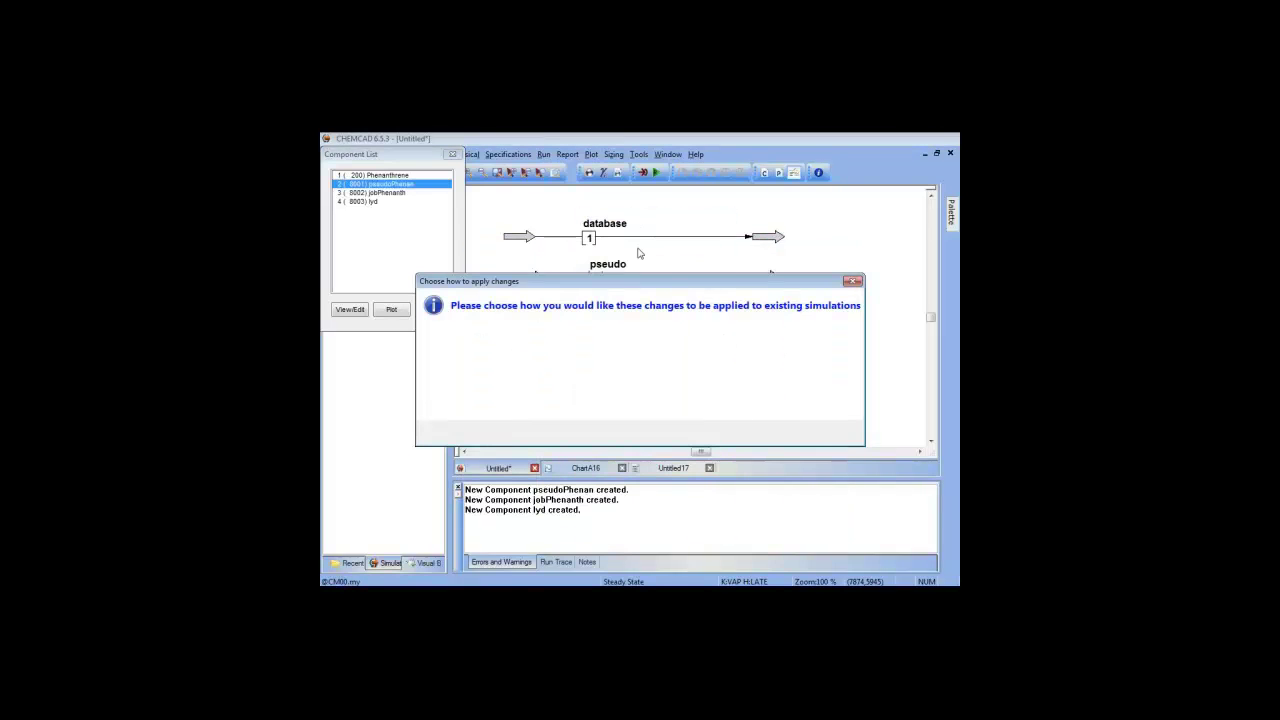
{"action": "left_click", "coordinate": [832, 436]}
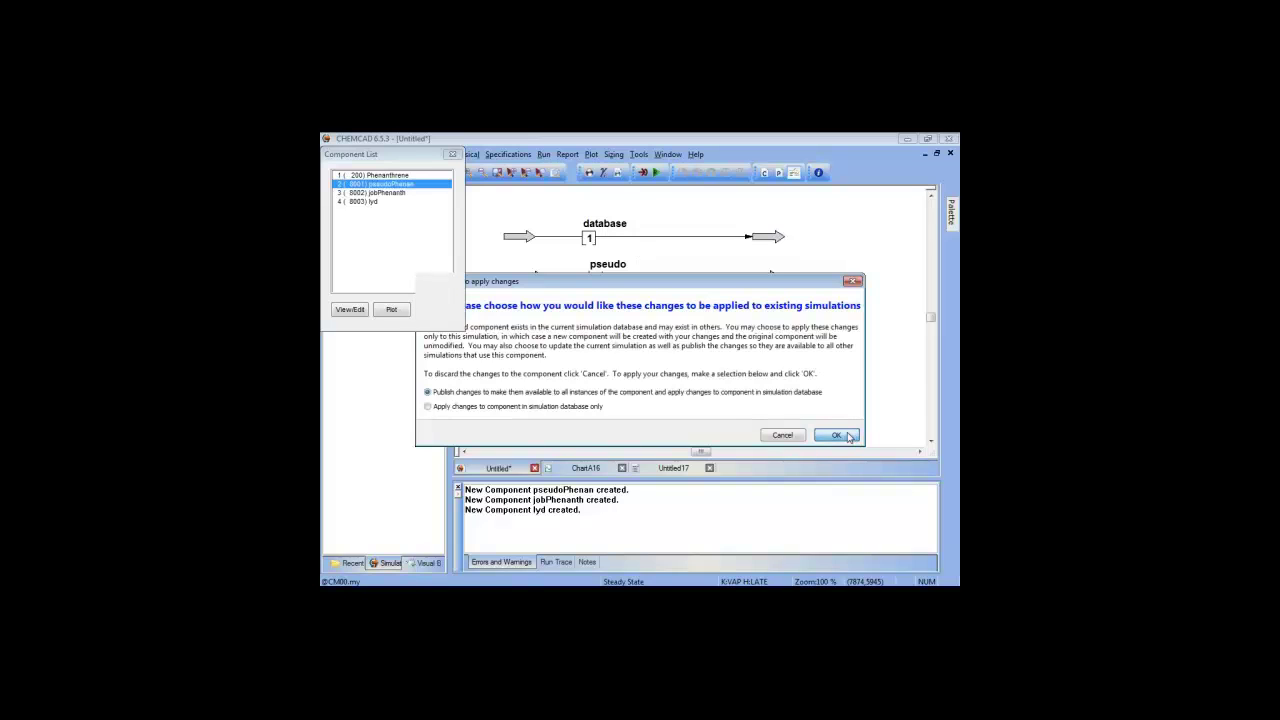
{"action": "left_click", "coordinate": [729, 400]}
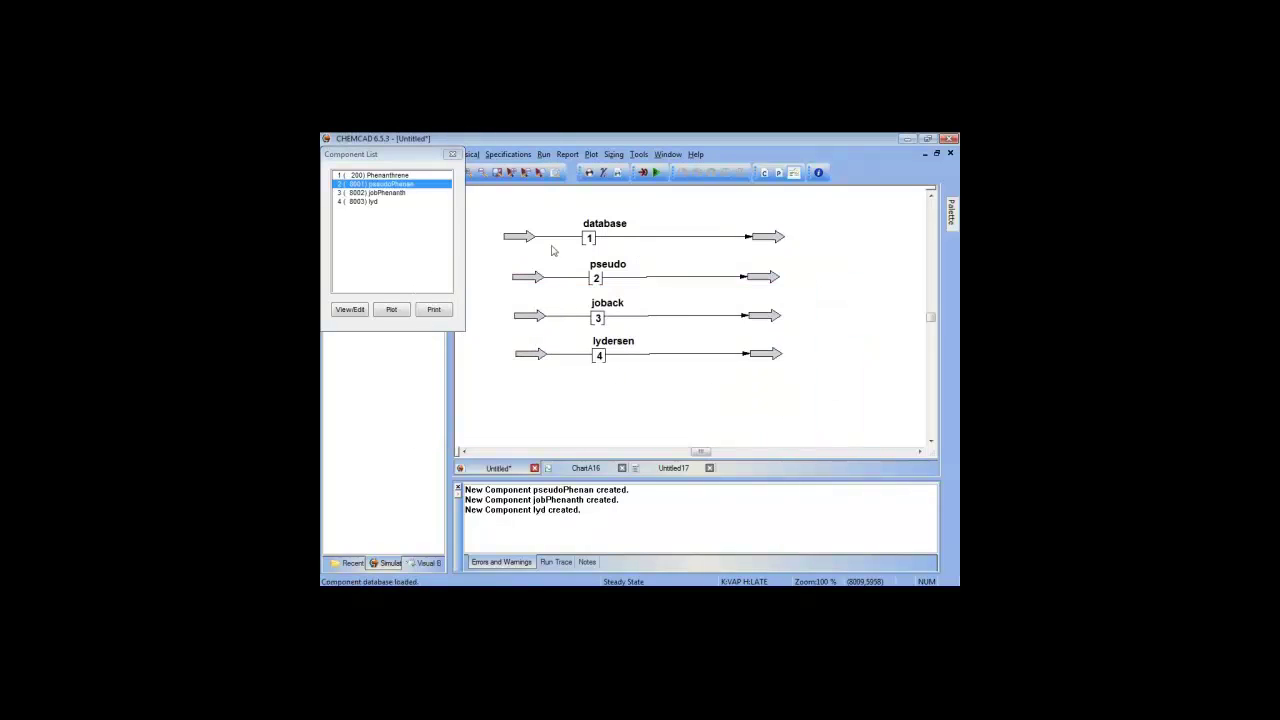
{"action": "left_click_drag", "start_coordinate": [417, 163], "coordinate": [472, 313]}
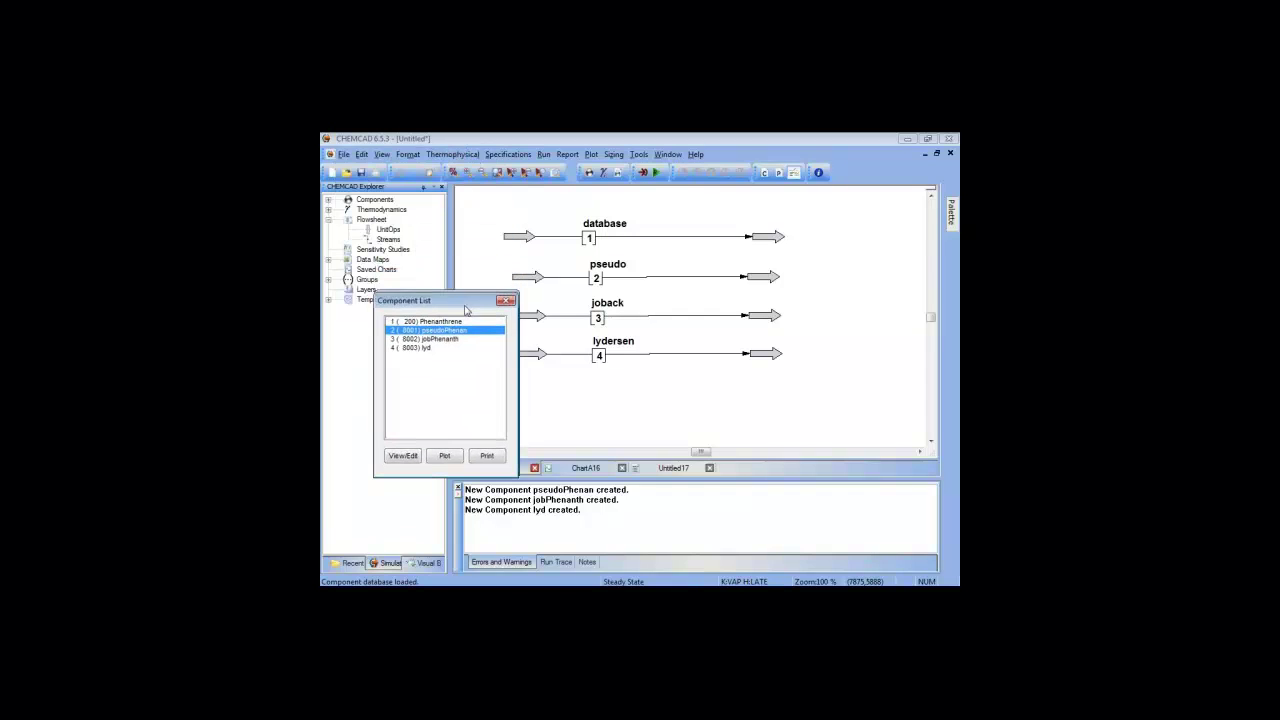
{"action": "left_click", "coordinate": [507, 301]}
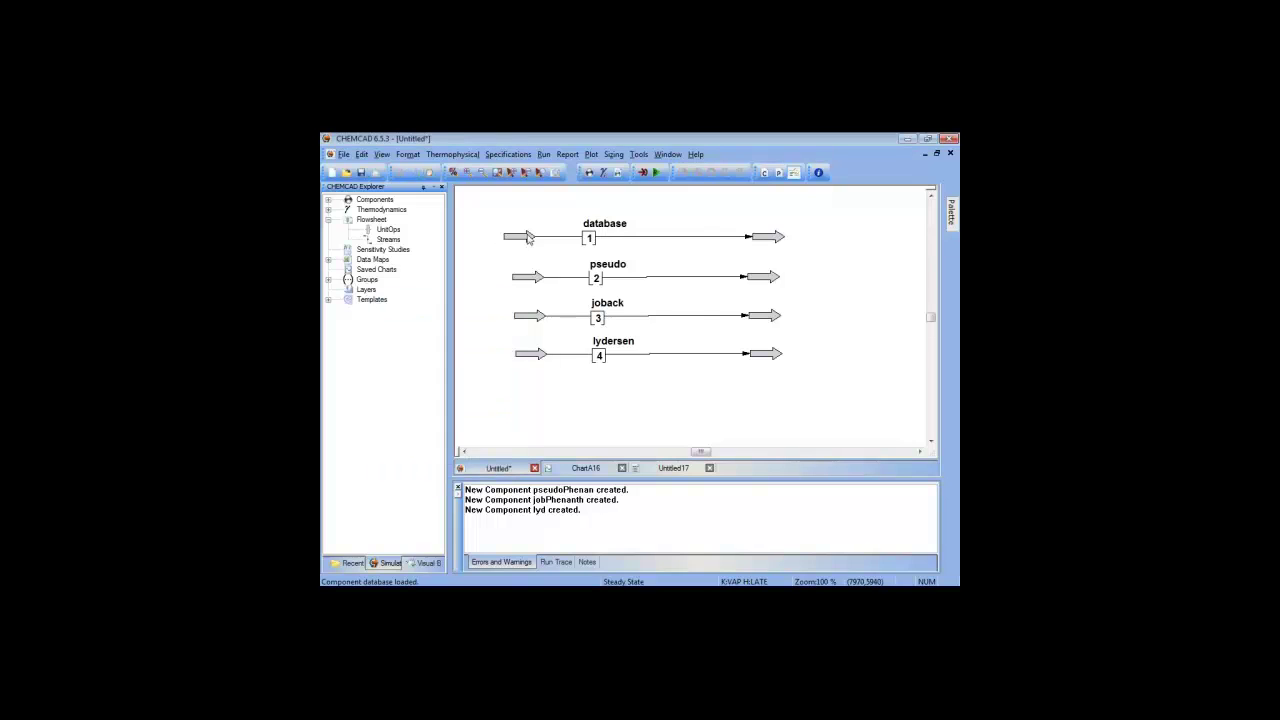
{"action": "right_click", "coordinate": [630, 241]}
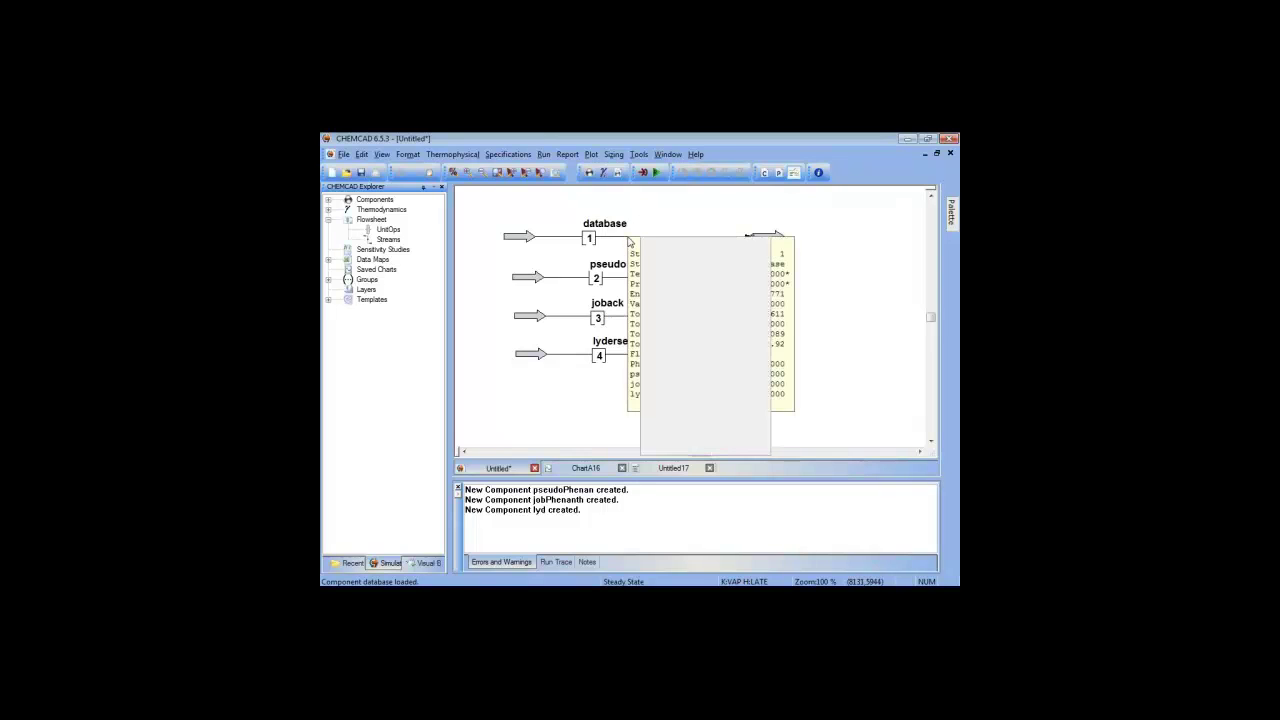
{"action": "left_click", "coordinate": [676, 194]}
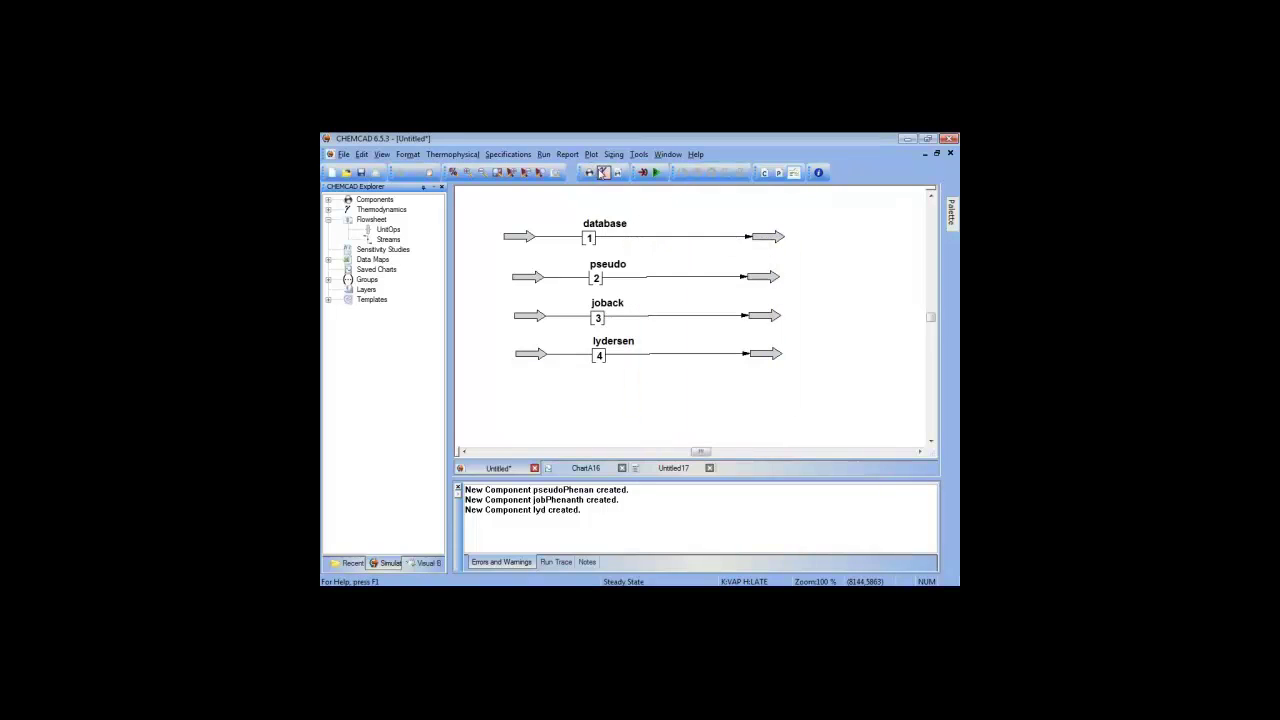
{"action": "left_click", "coordinate": [578, 156]}
{"action": "mouse_move", "coordinate": [591, 155]}
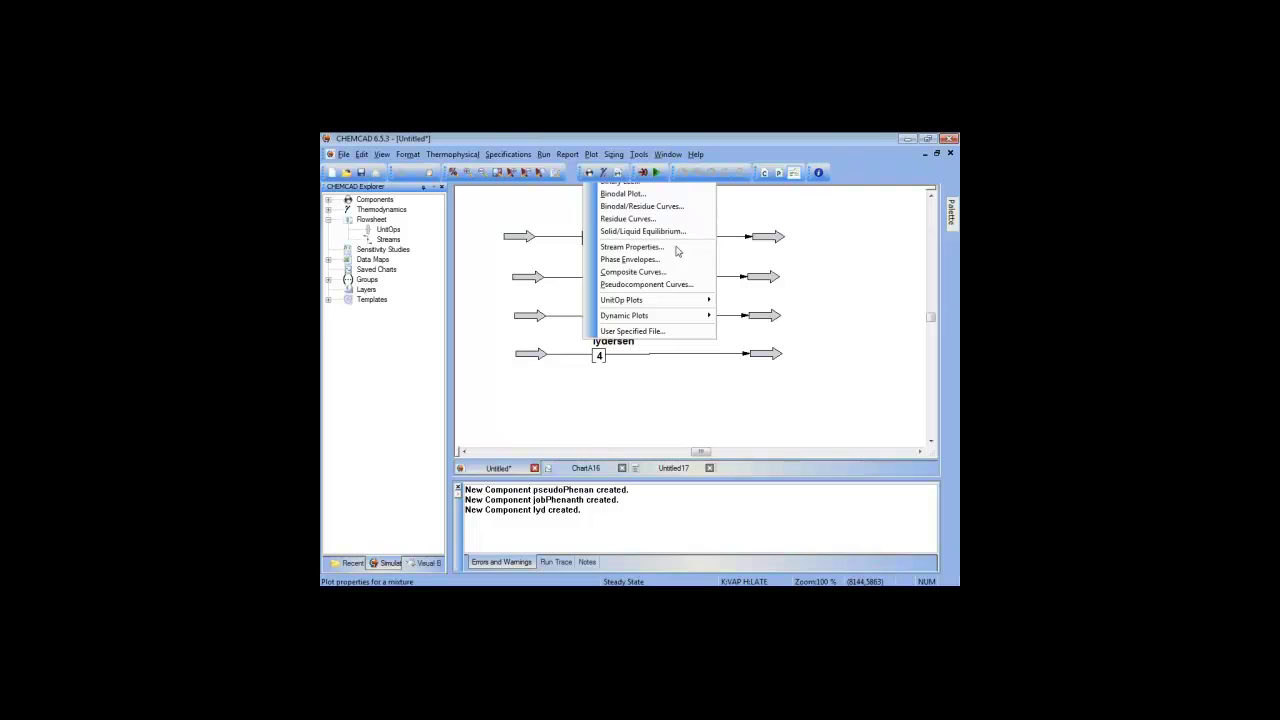
{"action": "left_click", "coordinate": [676, 249]}
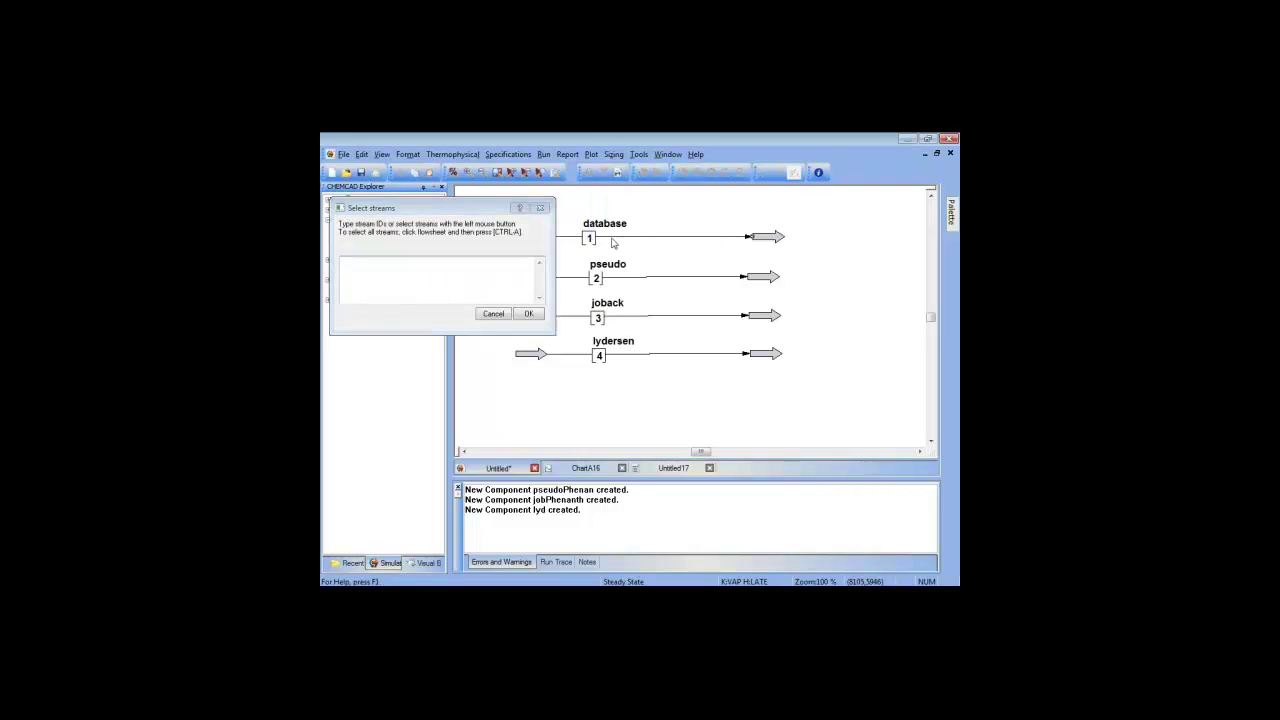
{"action": "left_click", "coordinate": [614, 240]}
{"action": "left_click", "coordinate": [638, 279]}
{"action": "left_click", "coordinate": [650, 318]}
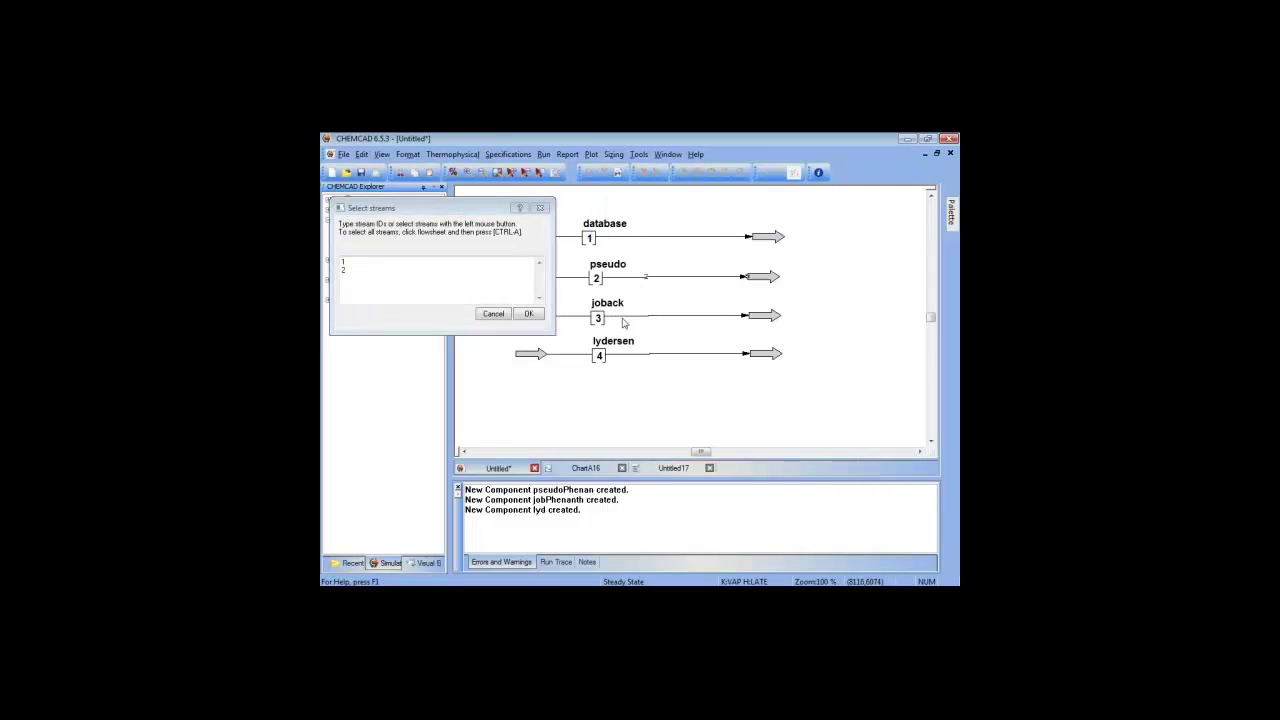
{"action": "left_click_drag", "start_coordinate": [360, 281], "coordinate": [324, 245]}
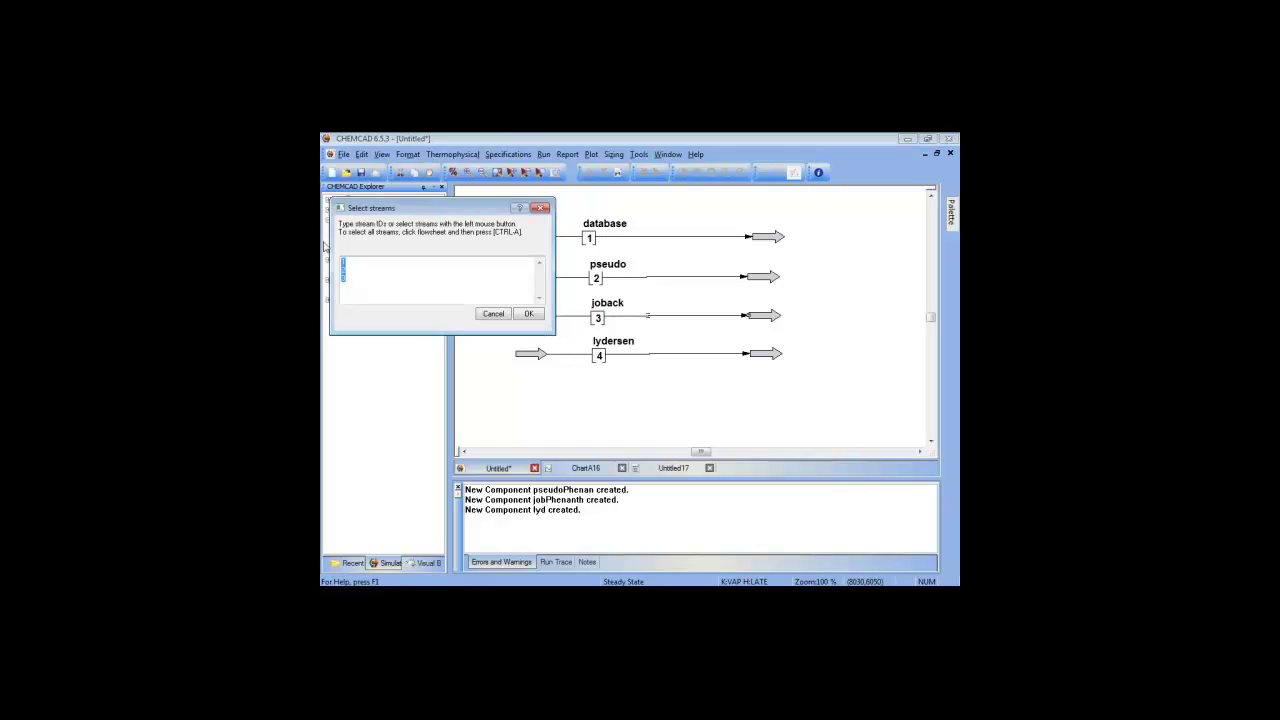
{"action": "key", "text": "Delete"}
Step: Plot the liquid density of the joback stream (3) over a temperature range of 100 to 600 F
{"action": "left_click", "coordinate": [632, 320]}
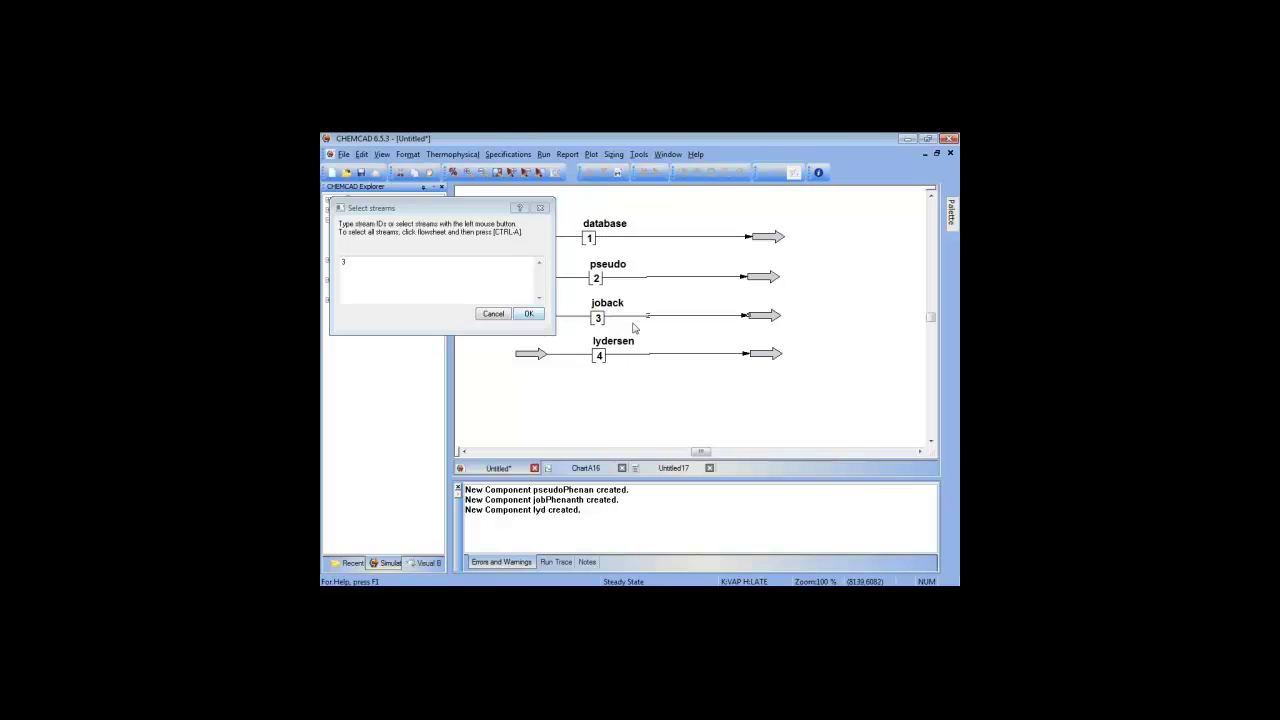
{"action": "left_click", "coordinate": [527, 315]}
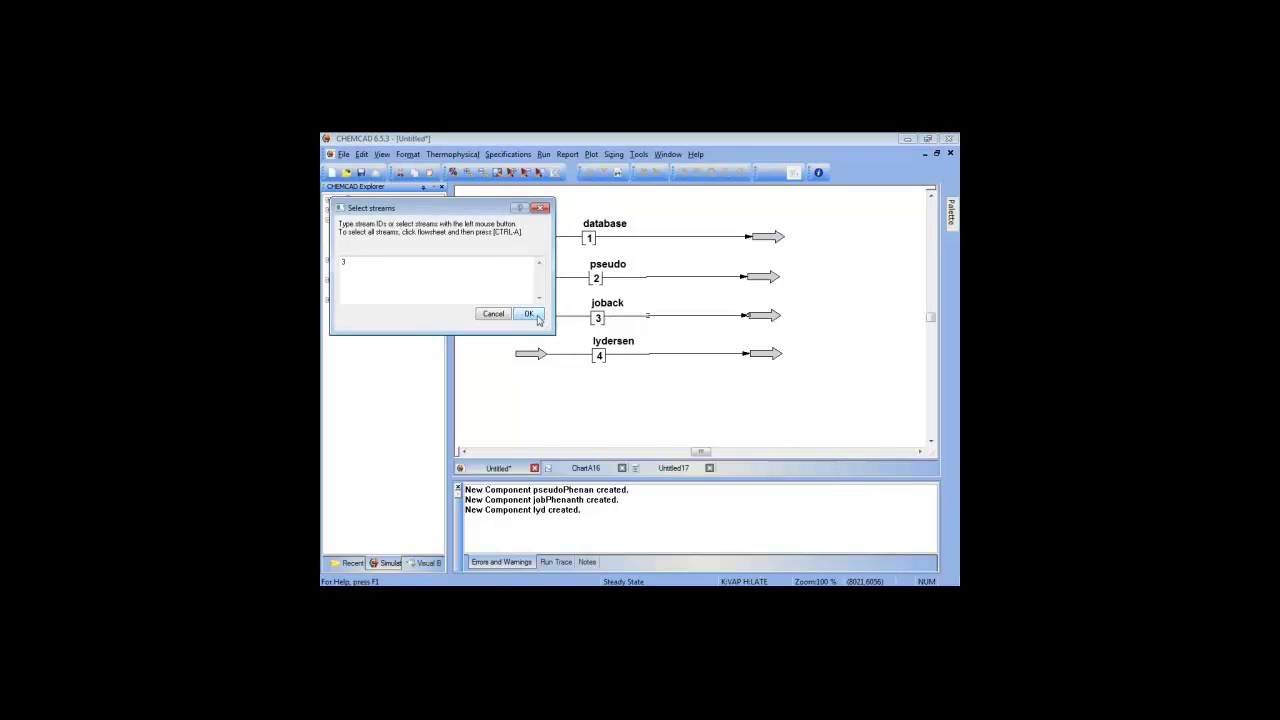
{"action": "left_click", "coordinate": [503, 317]}
{"action": "key", "text": "alt+p"}
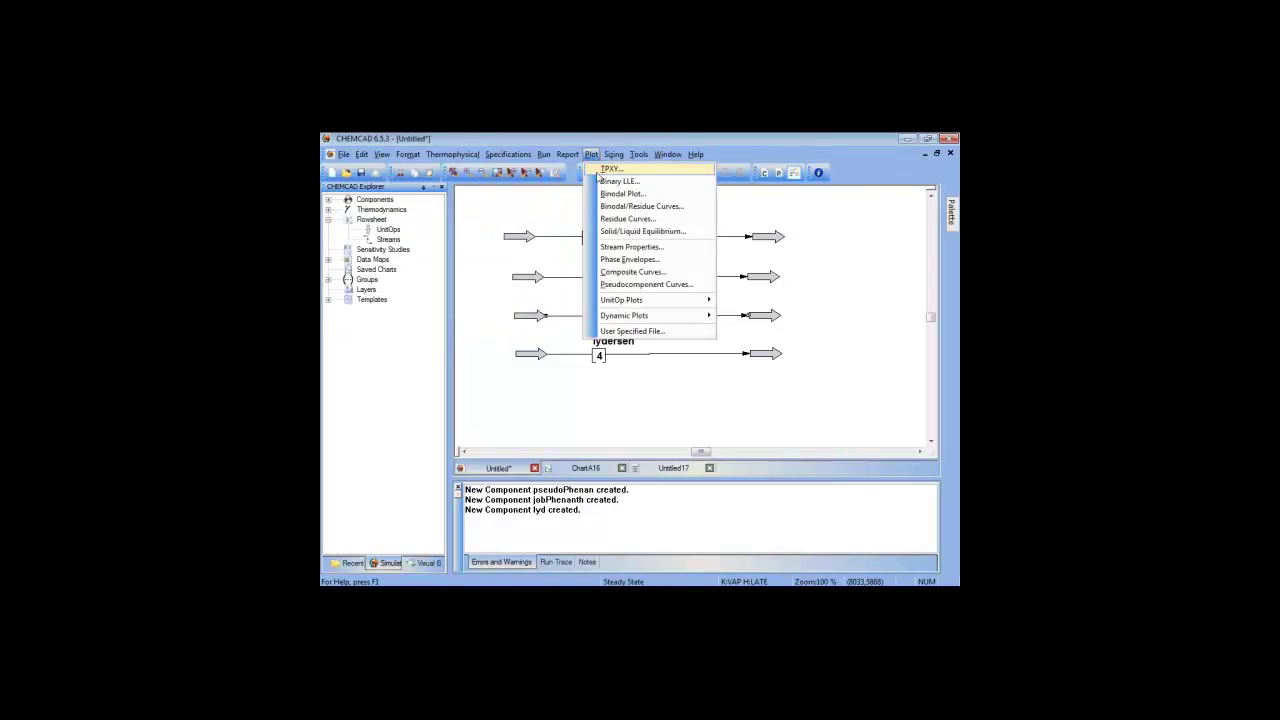
{"action": "left_click", "coordinate": [672, 250]}
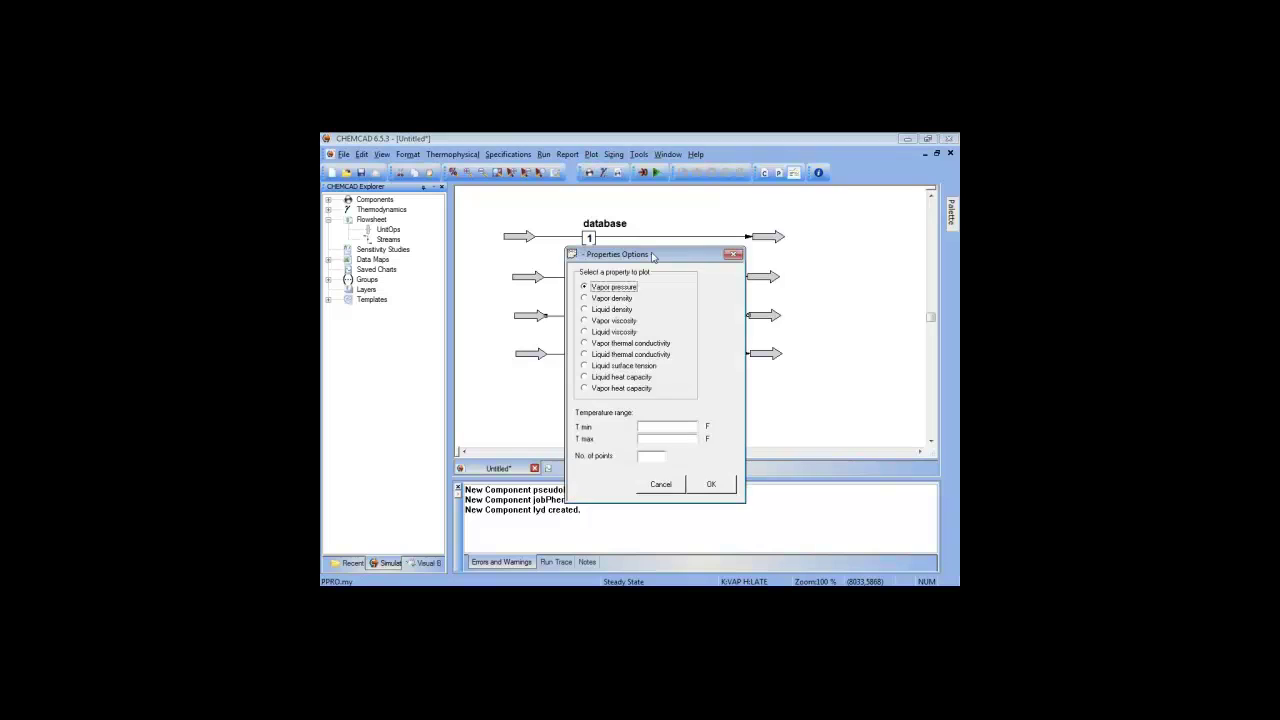
{"action": "left_click_drag", "start_coordinate": [652, 257], "coordinate": [490, 223]}
{"action": "left_click", "coordinate": [456, 277]}
{"action": "left_click", "coordinate": [528, 392]}
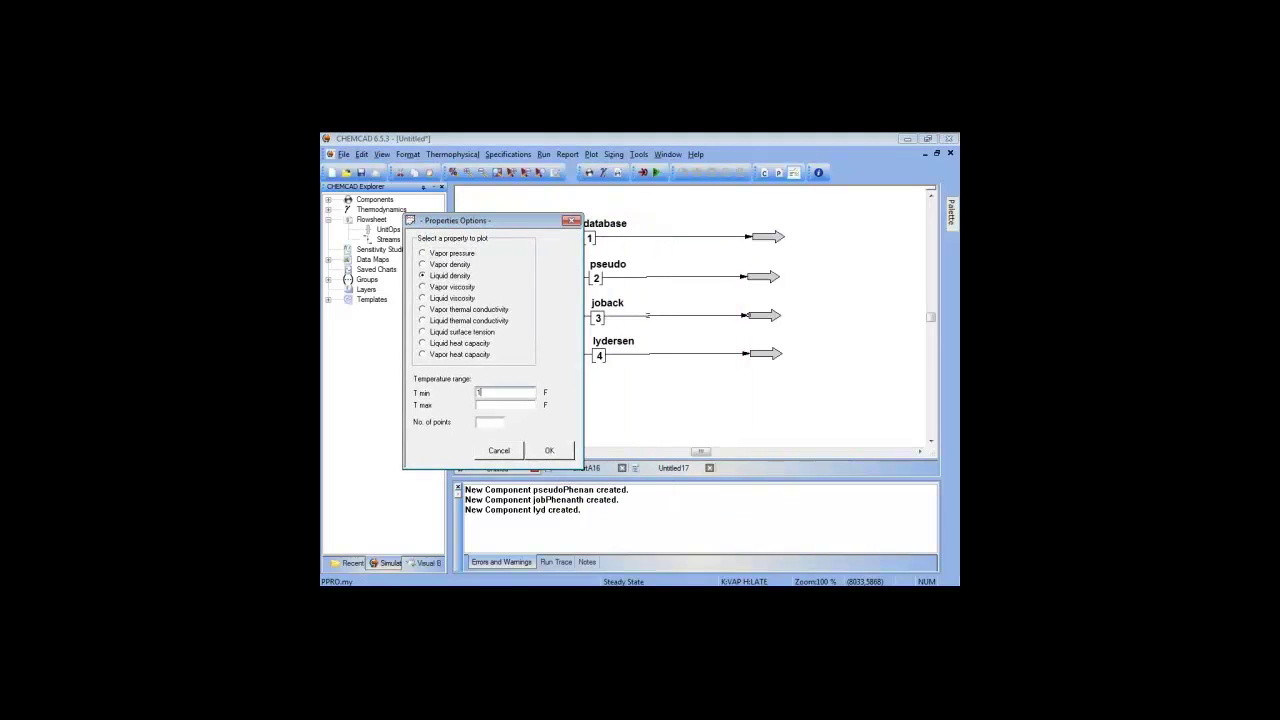
{"action": "key", "text": "Tab"}
{"action": "key", "text": "Tab"}
{"action": "left_click", "coordinate": [558, 453]}
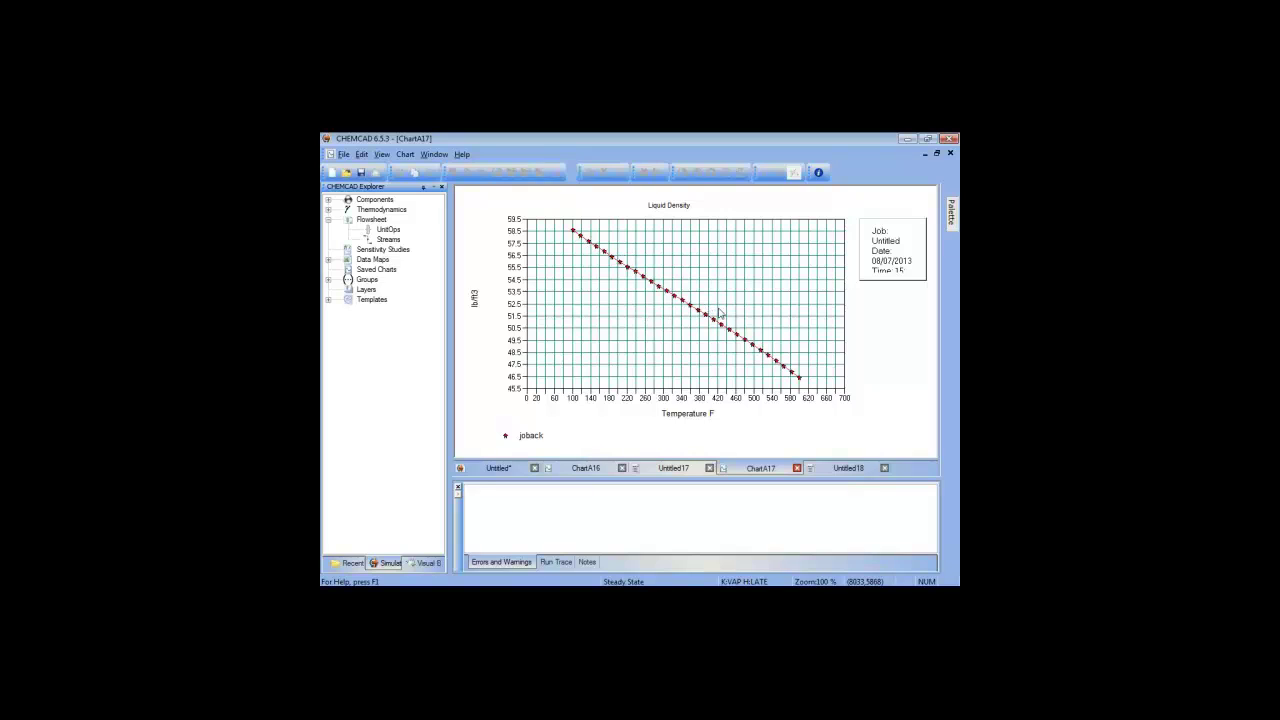
Step: From the flowsheet, start a component database property plot with jobPhenanth as the only selected component
{"action": "left_click", "coordinate": [499, 468]}
{"action": "left_click", "coordinate": [591, 154]}
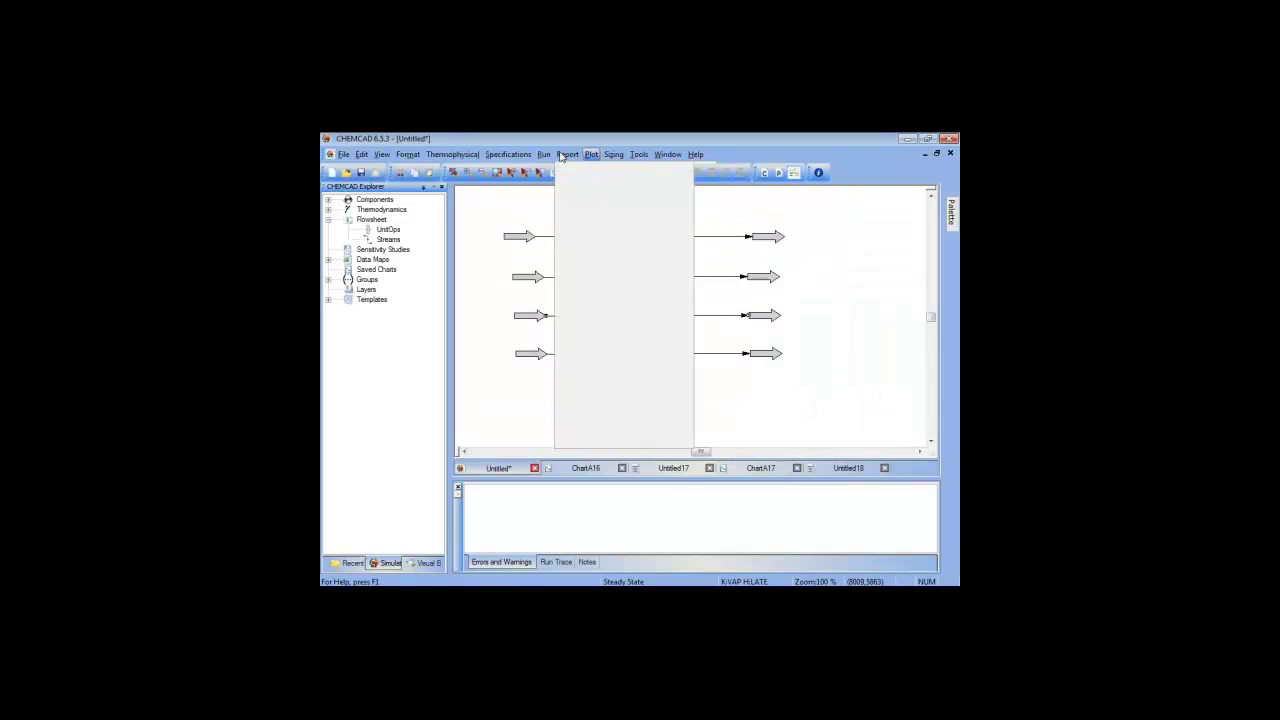
{"action": "mouse_move", "coordinate": [503, 157]}
{"action": "mouse_move", "coordinate": [452, 156]}
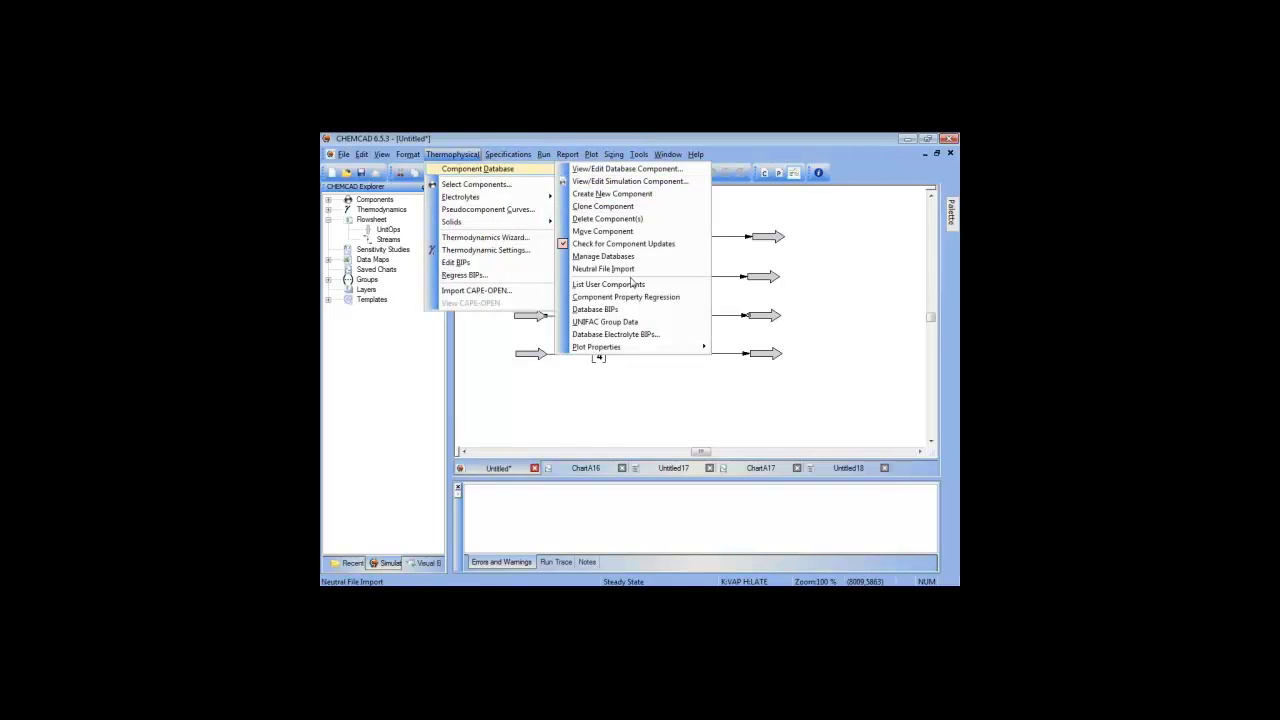
{"action": "mouse_move", "coordinate": [670, 347]}
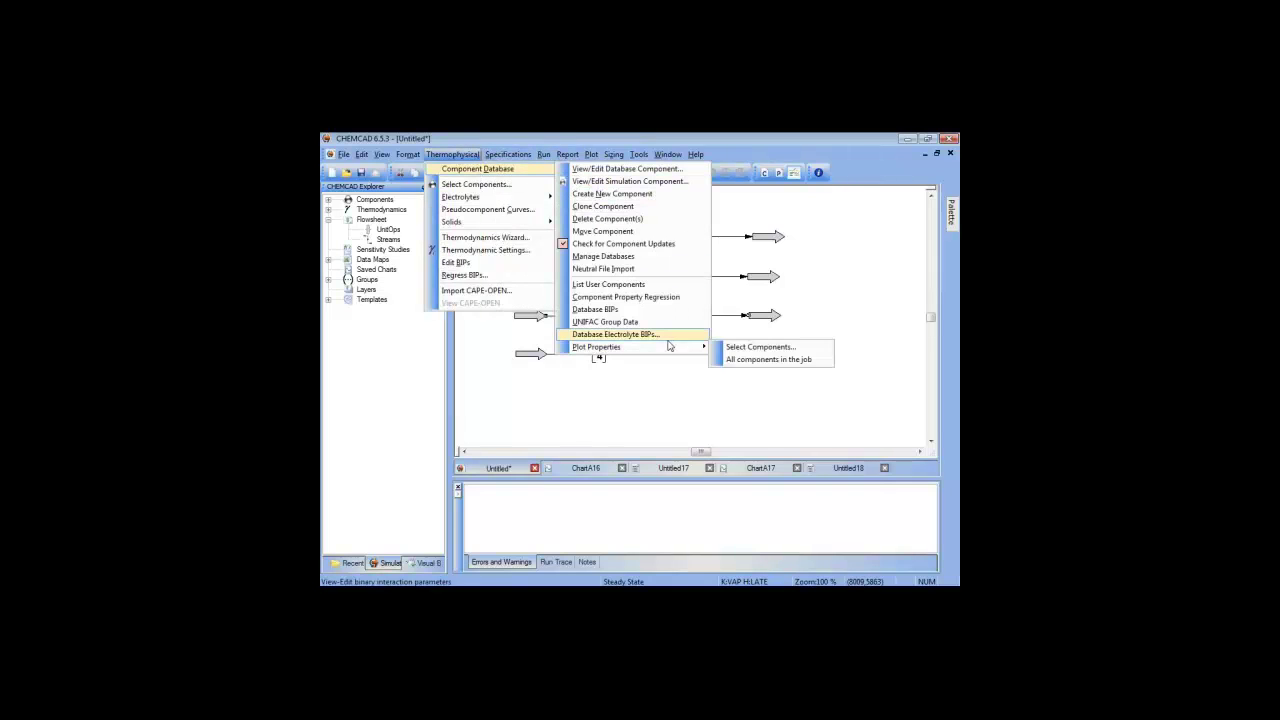
{"action": "left_click", "coordinate": [747, 349]}
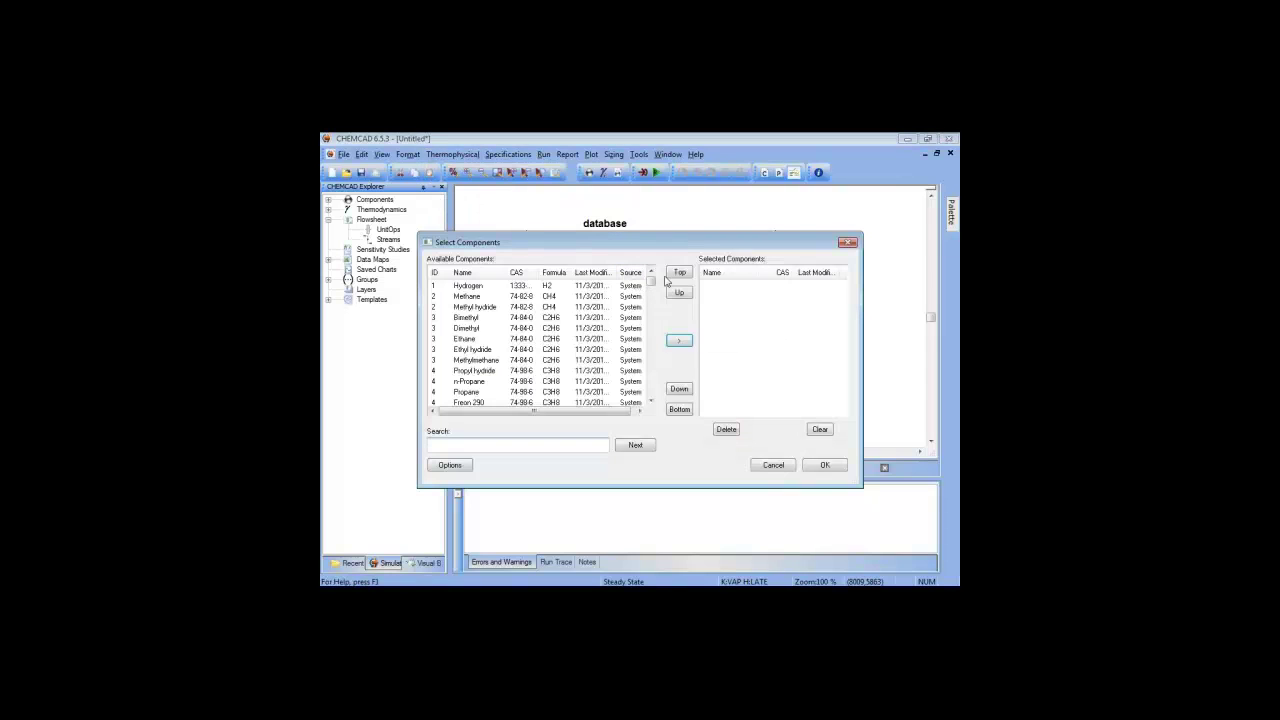
{"action": "left_click_drag", "start_coordinate": [651, 282], "coordinate": [662, 395]}
{"action": "double_click", "coordinate": [608, 382]}
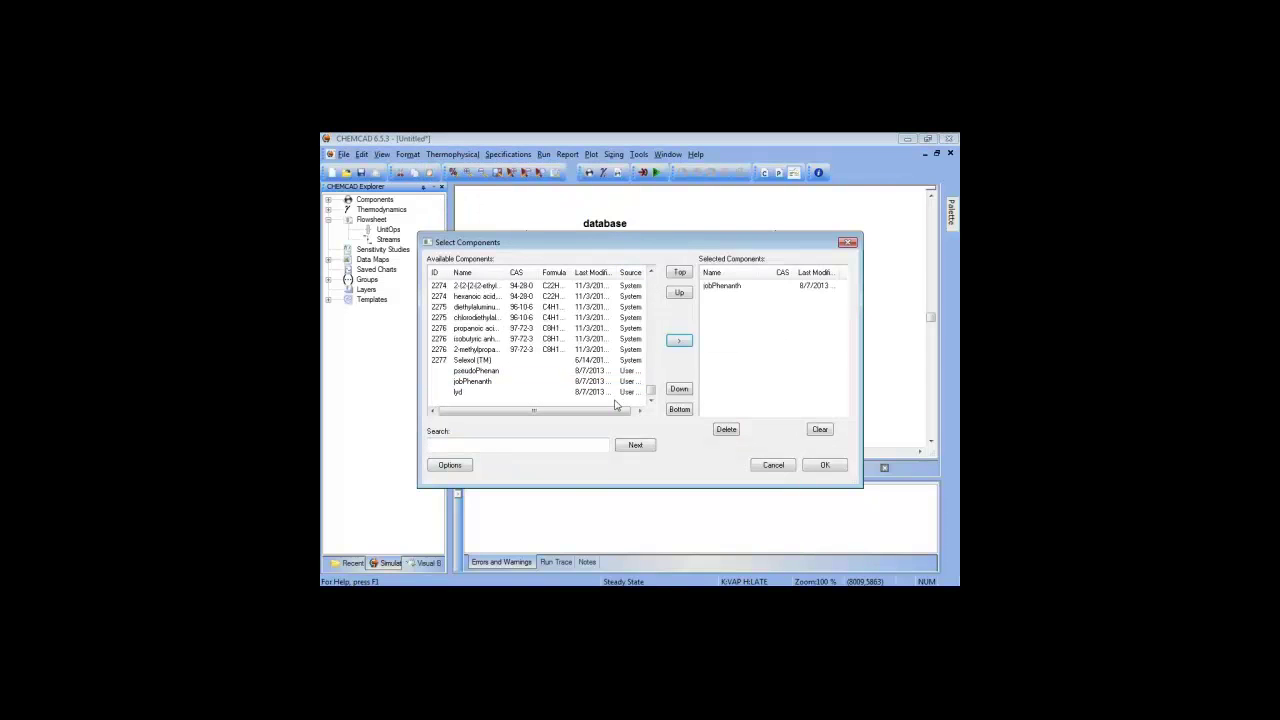
{"action": "left_click", "coordinate": [826, 466]}
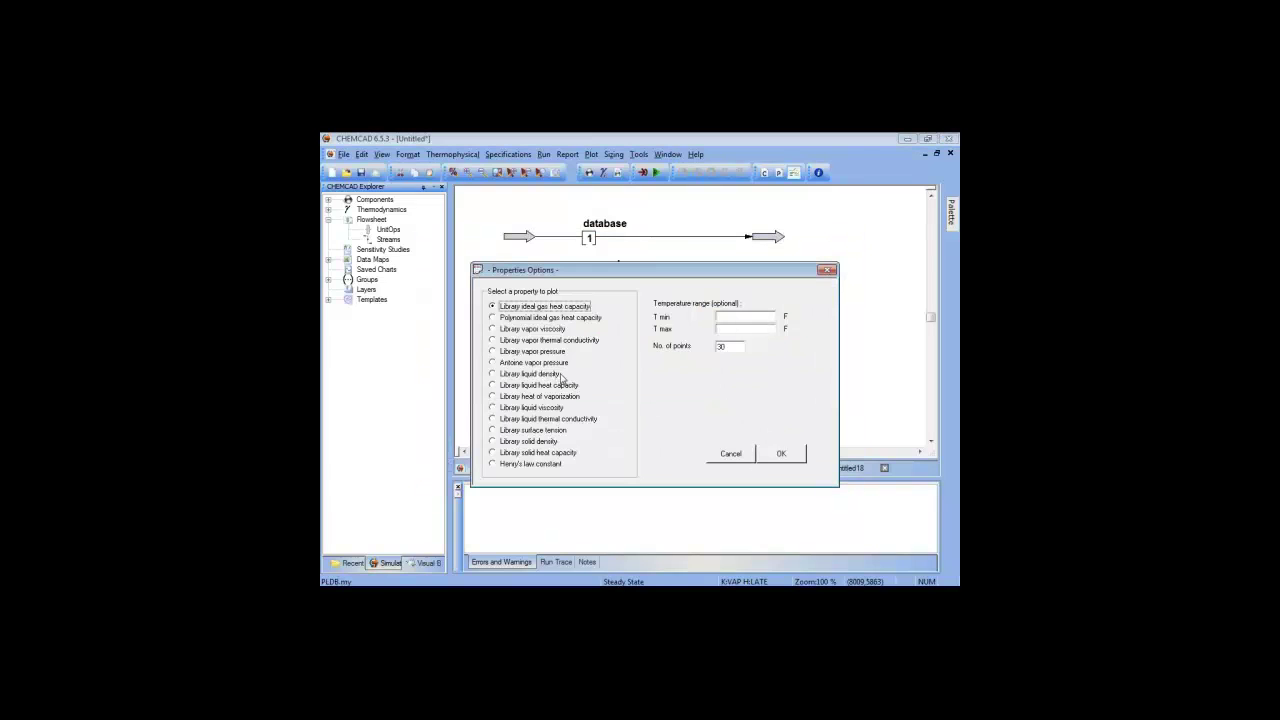
Step: Plot the library liquid density of jobPhenanth over an entered temperature range, keeping 30 points
{"action": "left_click", "coordinate": [555, 375]}
{"action": "left_click", "coordinate": [758, 316]}
{"action": "key", "text": "Tab"}
{"action": "left_click", "coordinate": [776, 456]}
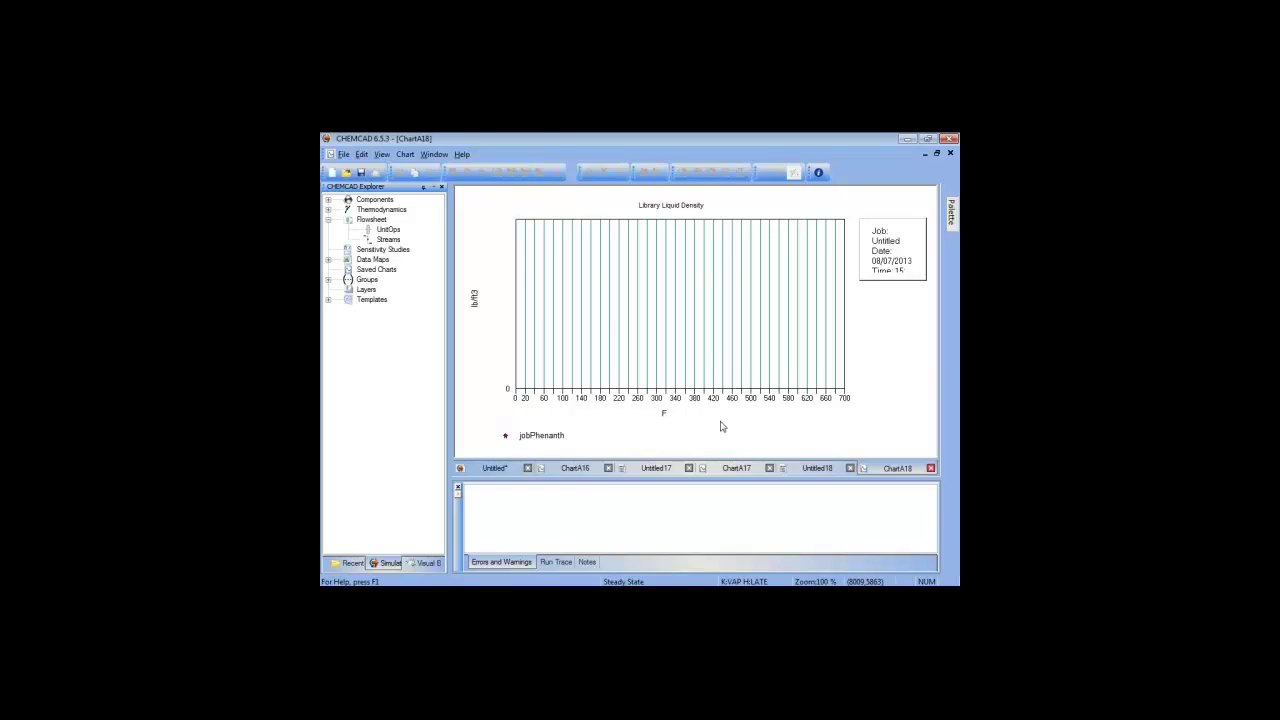
Step: Review the joback stream's liquid density chart again and return to the flowsheet
{"action": "left_click", "coordinate": [494, 468]}
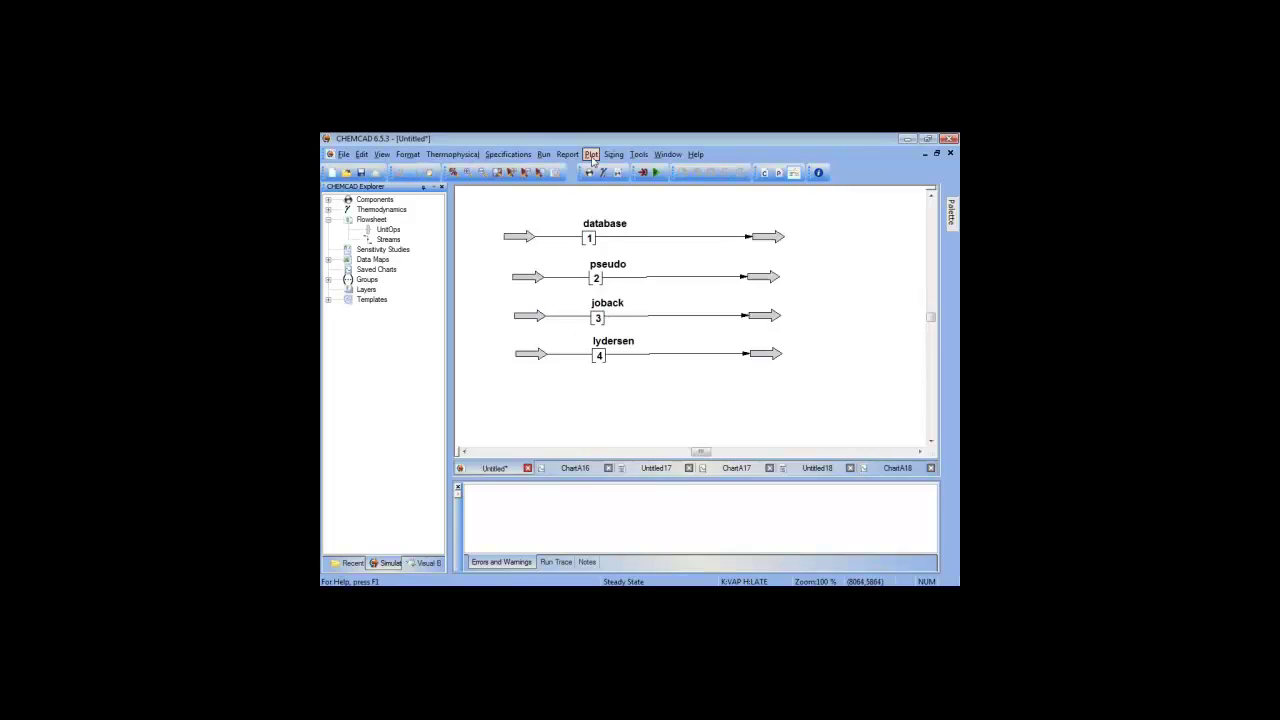
{"action": "left_click", "coordinate": [591, 154]}
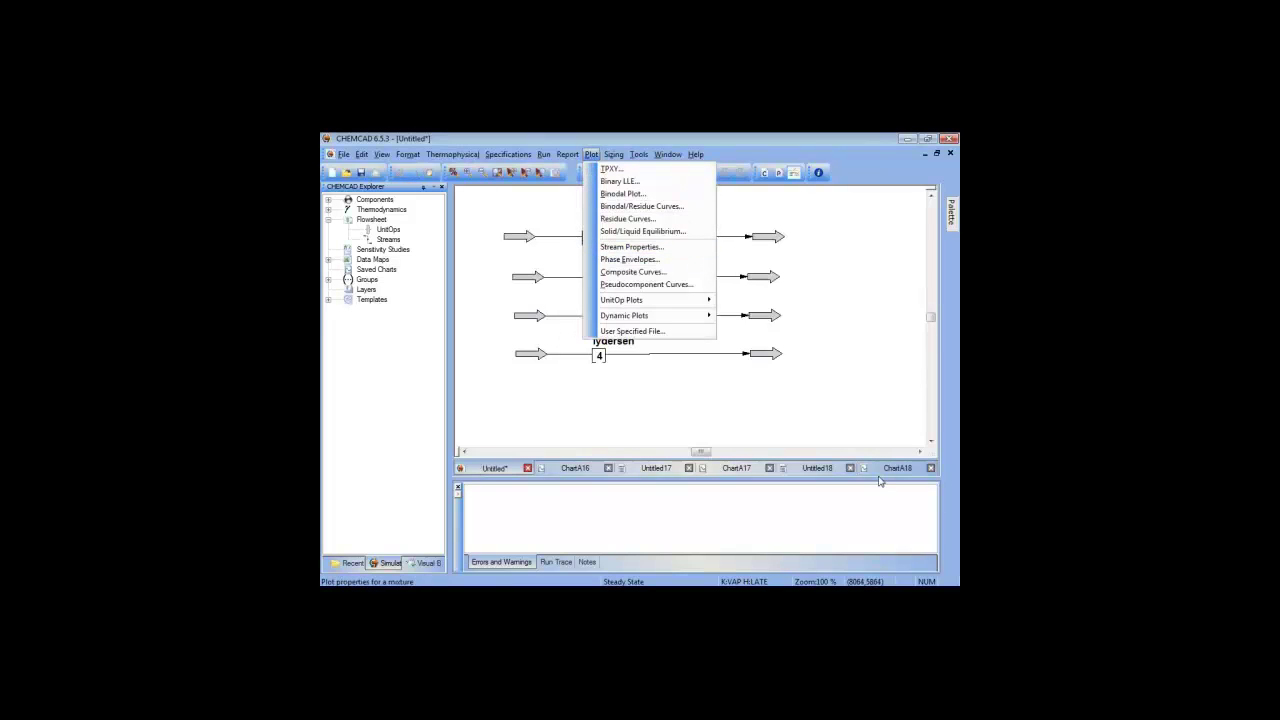
{"action": "left_click", "coordinate": [815, 475]}
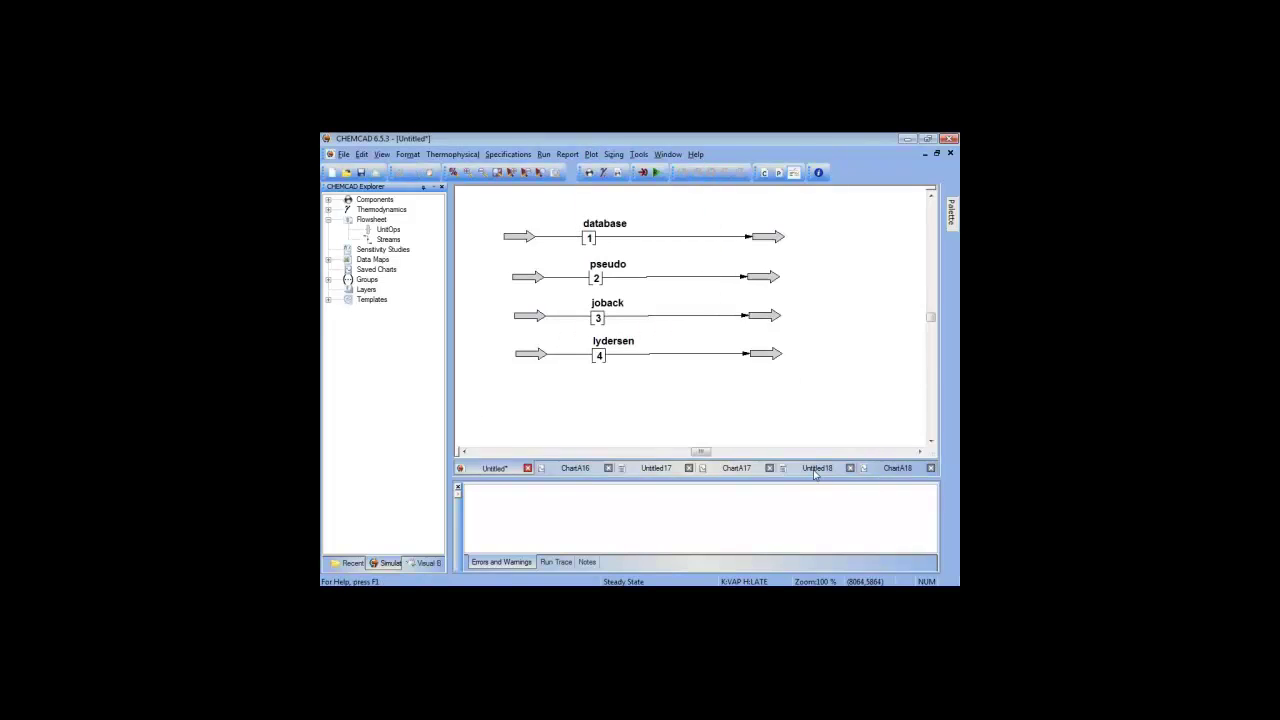
{"action": "left_click", "coordinate": [736, 468]}
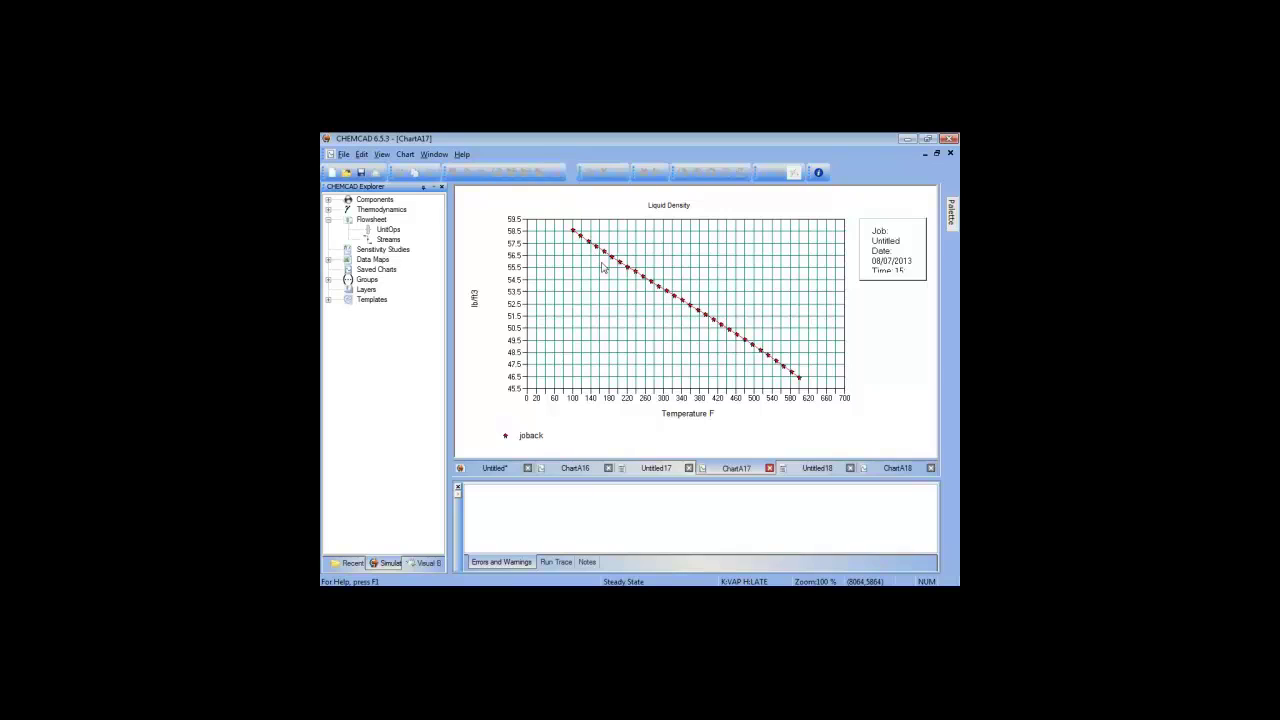
{"action": "left_click", "coordinate": [487, 472]}
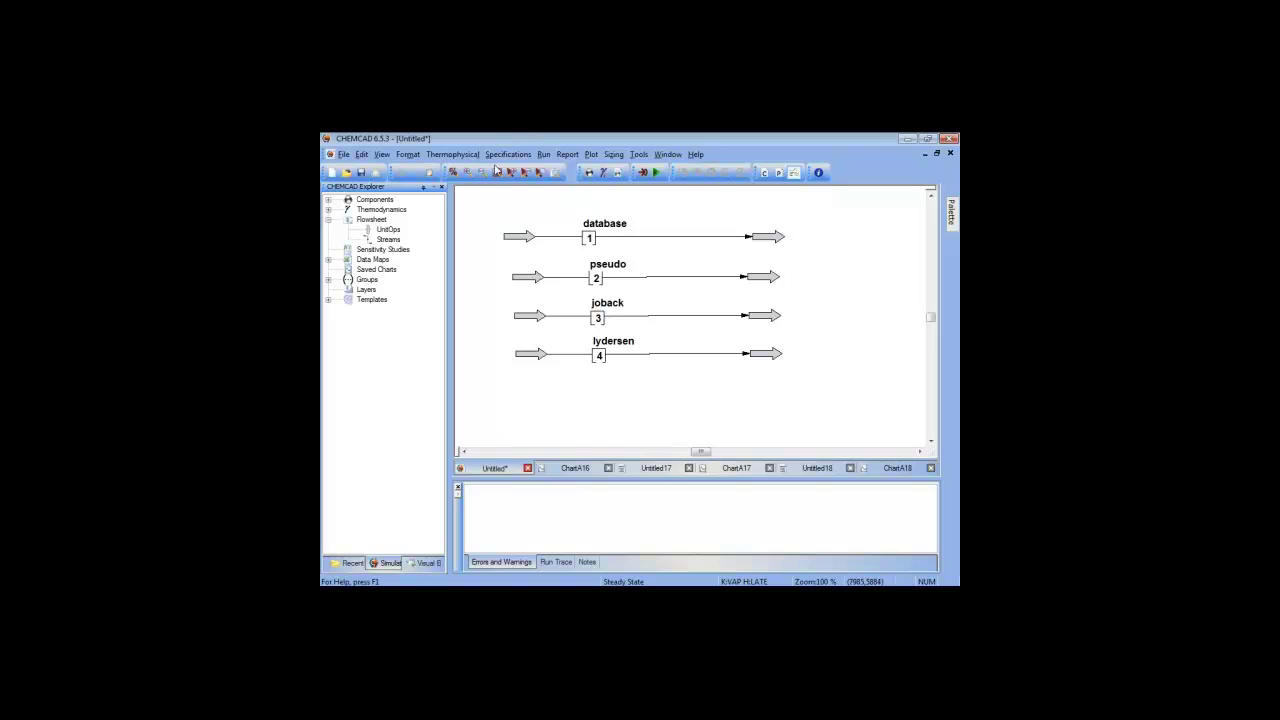
{"action": "left_click_drag", "start_coordinate": [549, 198], "coordinate": [848, 398]}
{"action": "left_click", "coordinate": [660, 265]}
{"action": "left_click", "coordinate": [437, 155]}
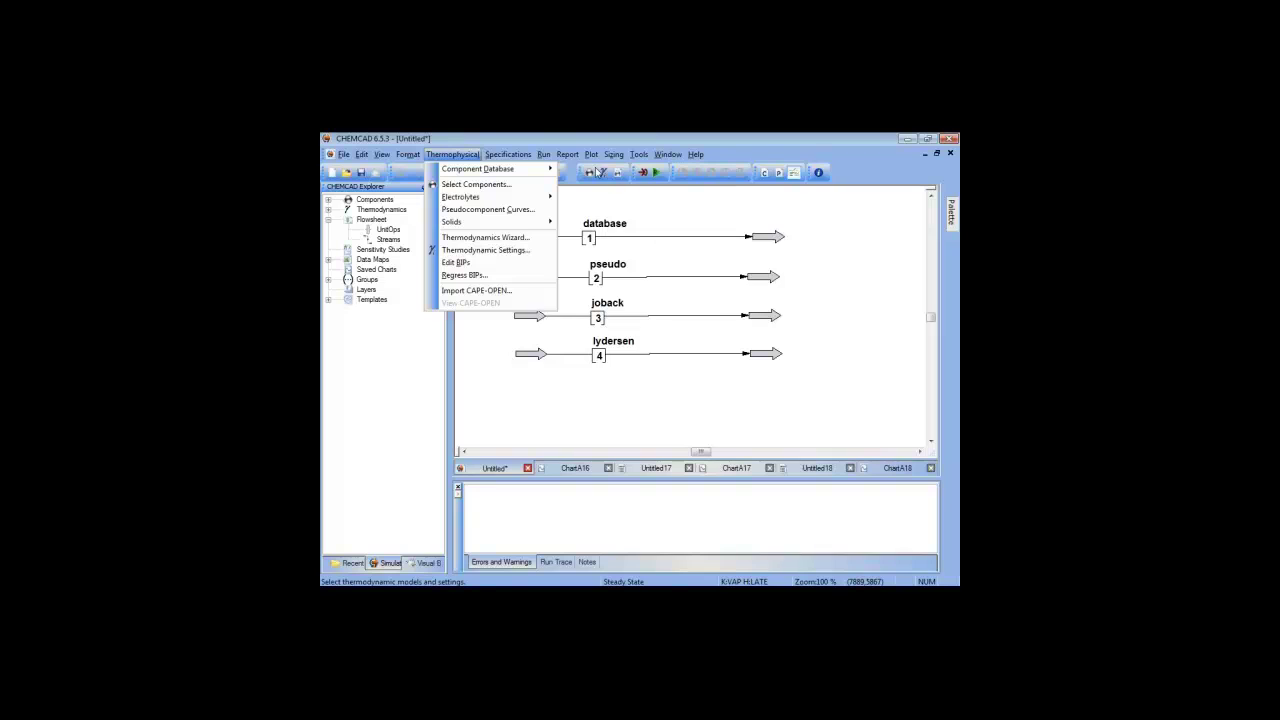
{"action": "mouse_move", "coordinate": [593, 158]}
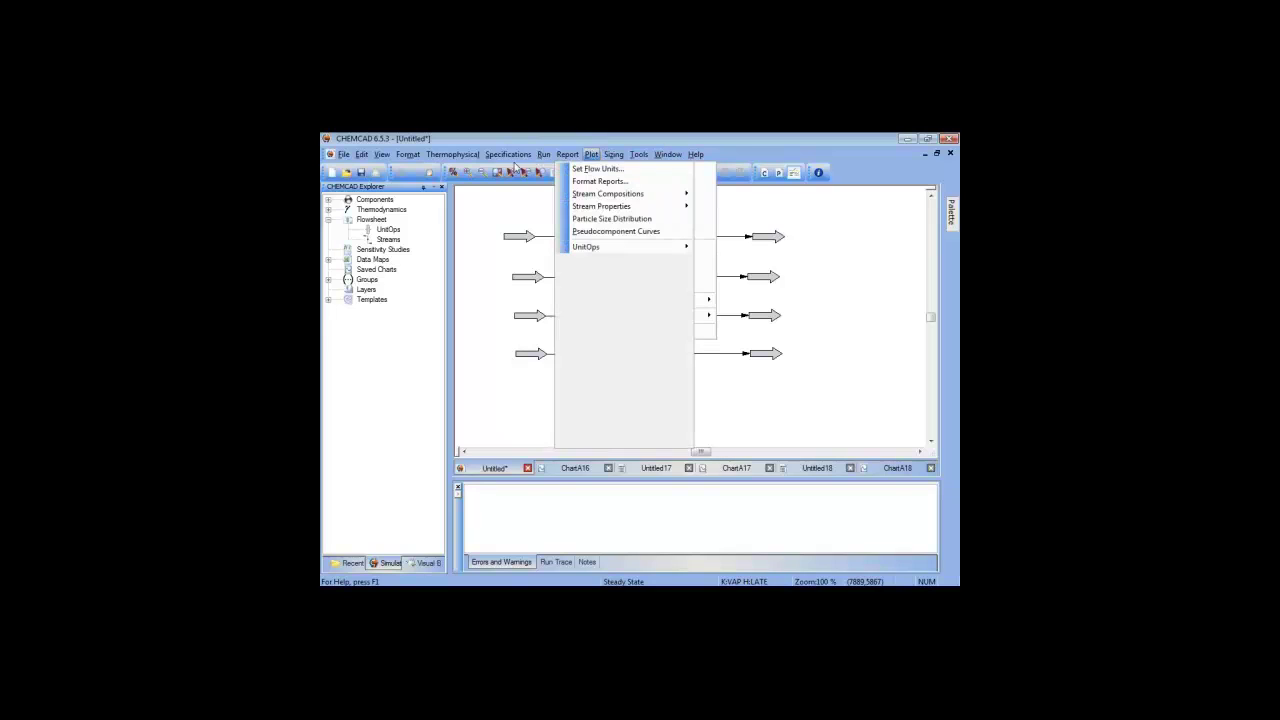
{"action": "left_click", "coordinate": [487, 217]}
{"action": "left_click", "coordinate": [452, 154]}
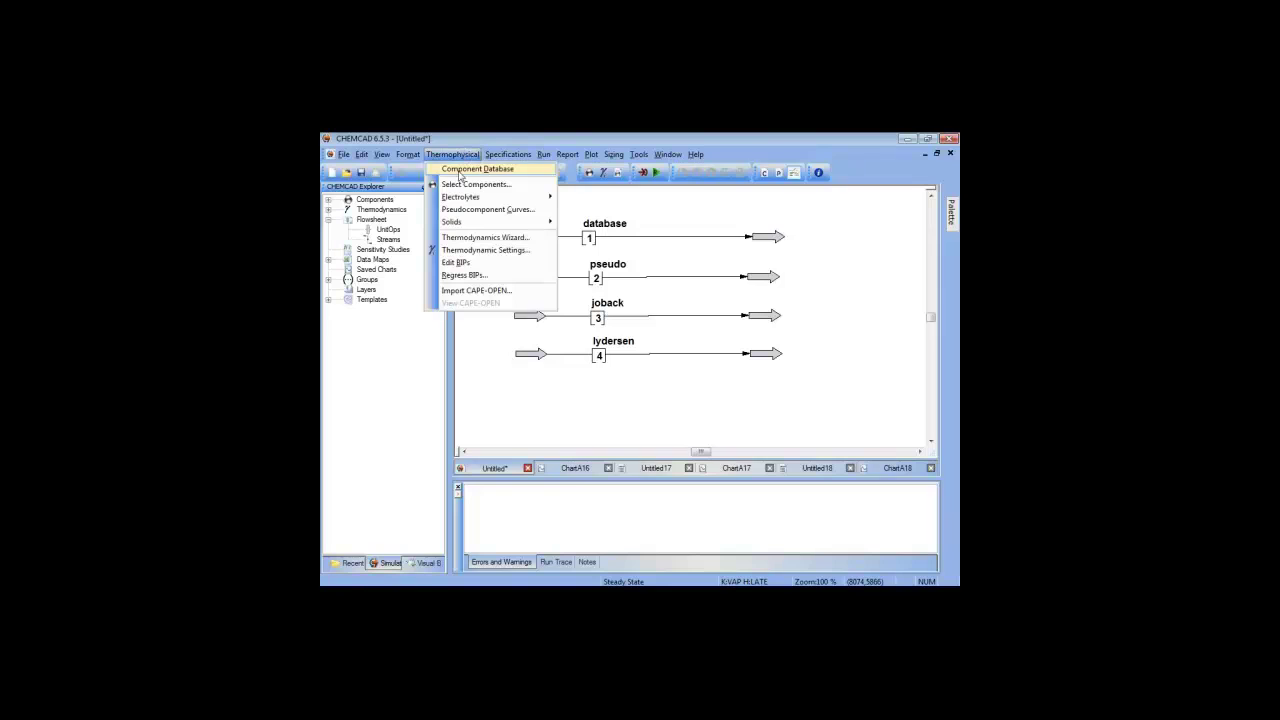
{"action": "mouse_move", "coordinate": [545, 169]}
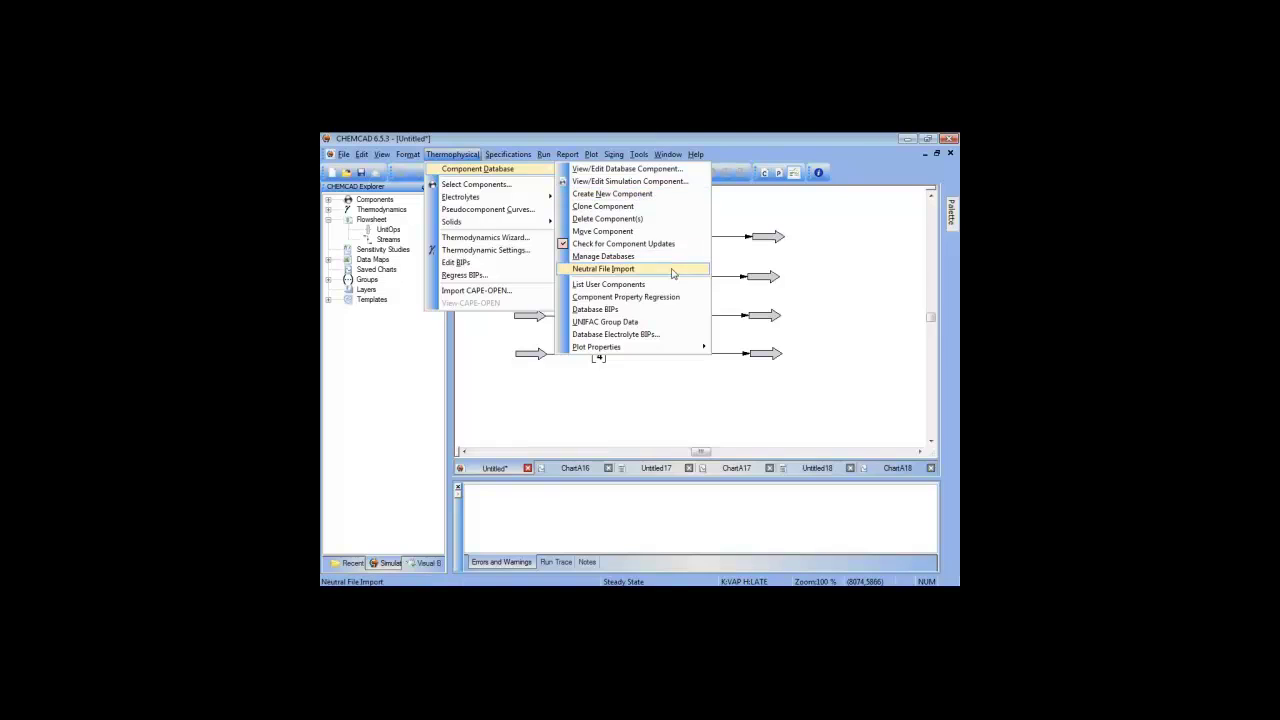
{"action": "left_click", "coordinate": [696, 410]}
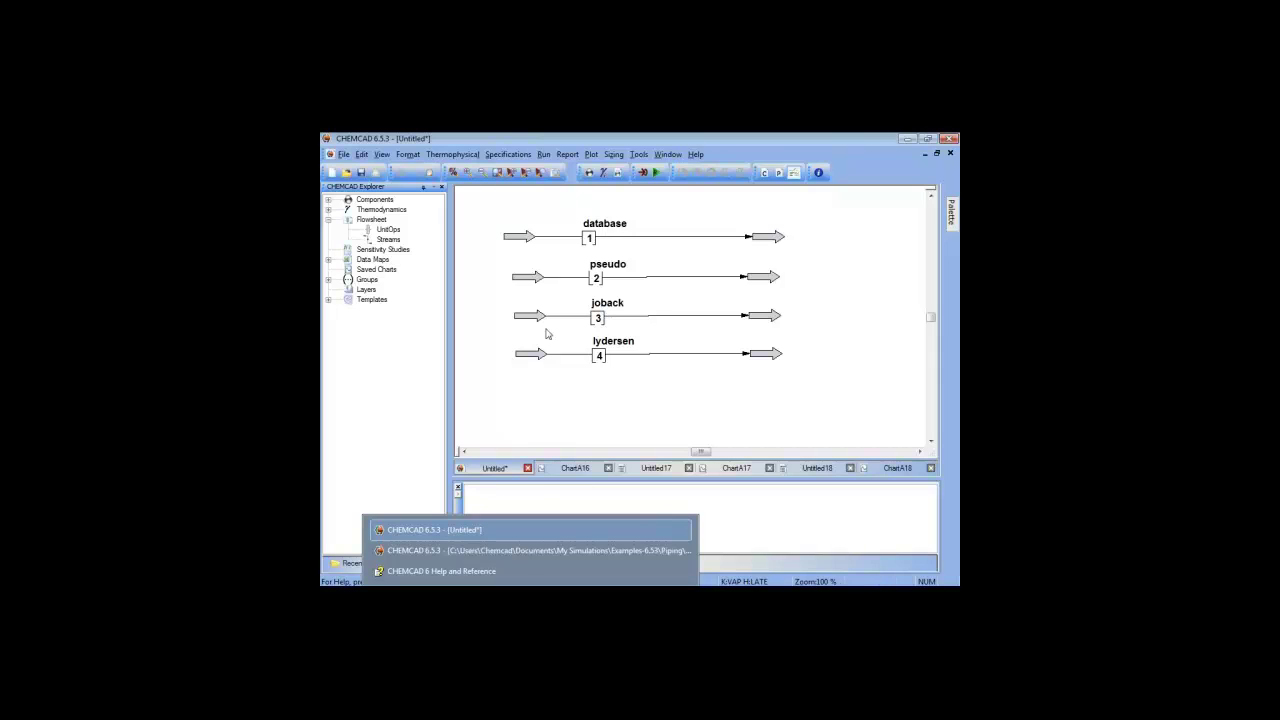
Step: Open the component database manager and examine the file location and name of the connected user database
{"action": "left_click", "coordinate": [467, 155]}
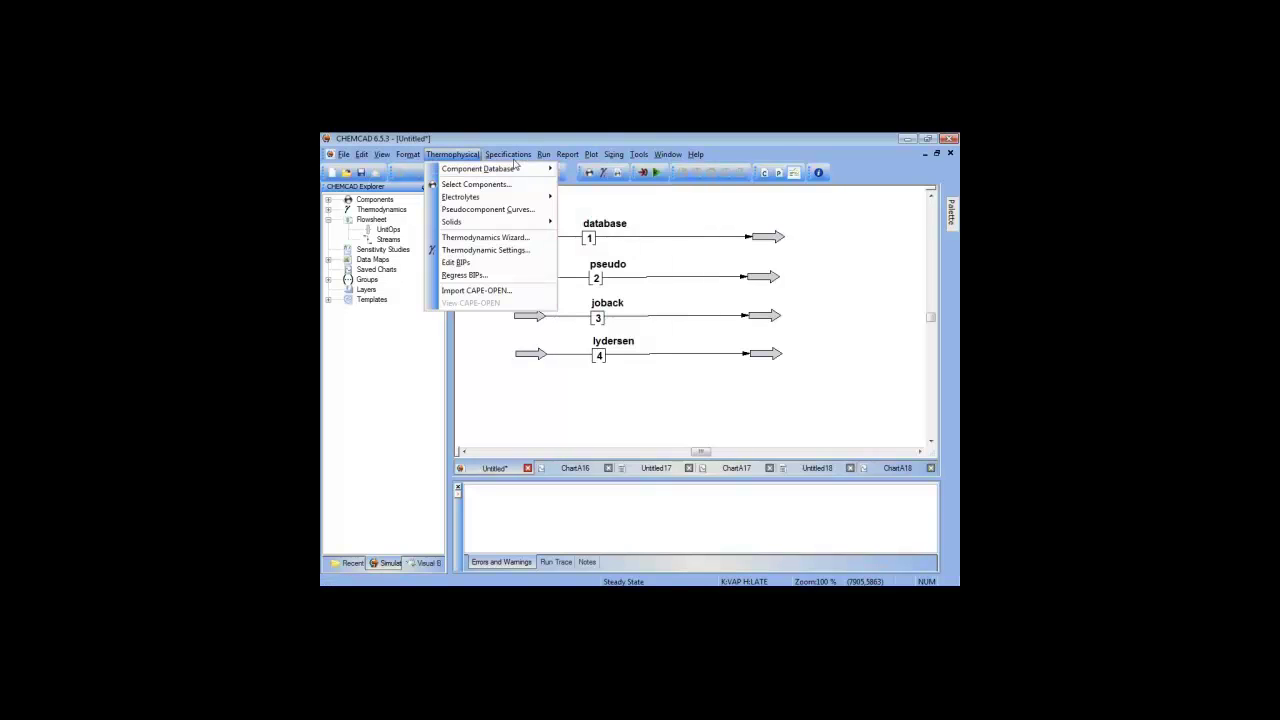
{"action": "mouse_move", "coordinate": [520, 168]}
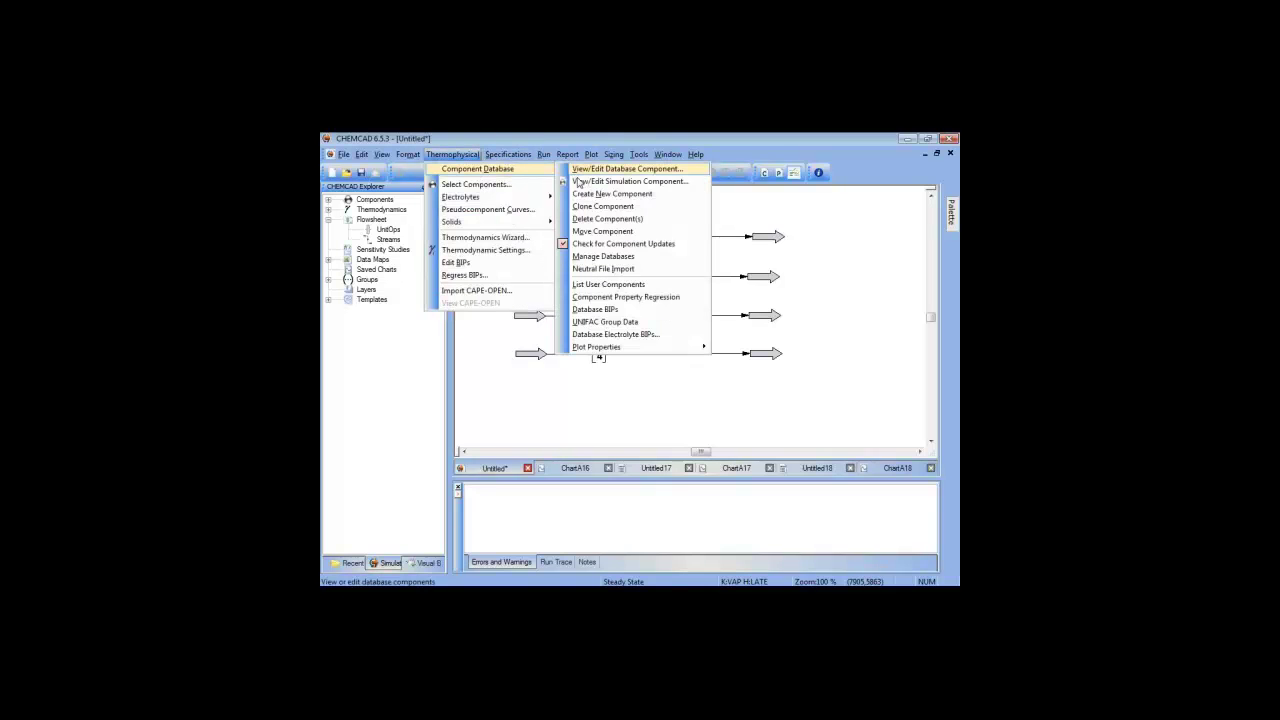
{"action": "left_click", "coordinate": [675, 258]}
{"action": "left_click_drag", "start_coordinate": [674, 272], "coordinate": [706, 239]}
{"action": "left_click", "coordinate": [692, 295]}
{"action": "left_click", "coordinate": [745, 270]}
{"action": "left_click", "coordinate": [733, 267]}
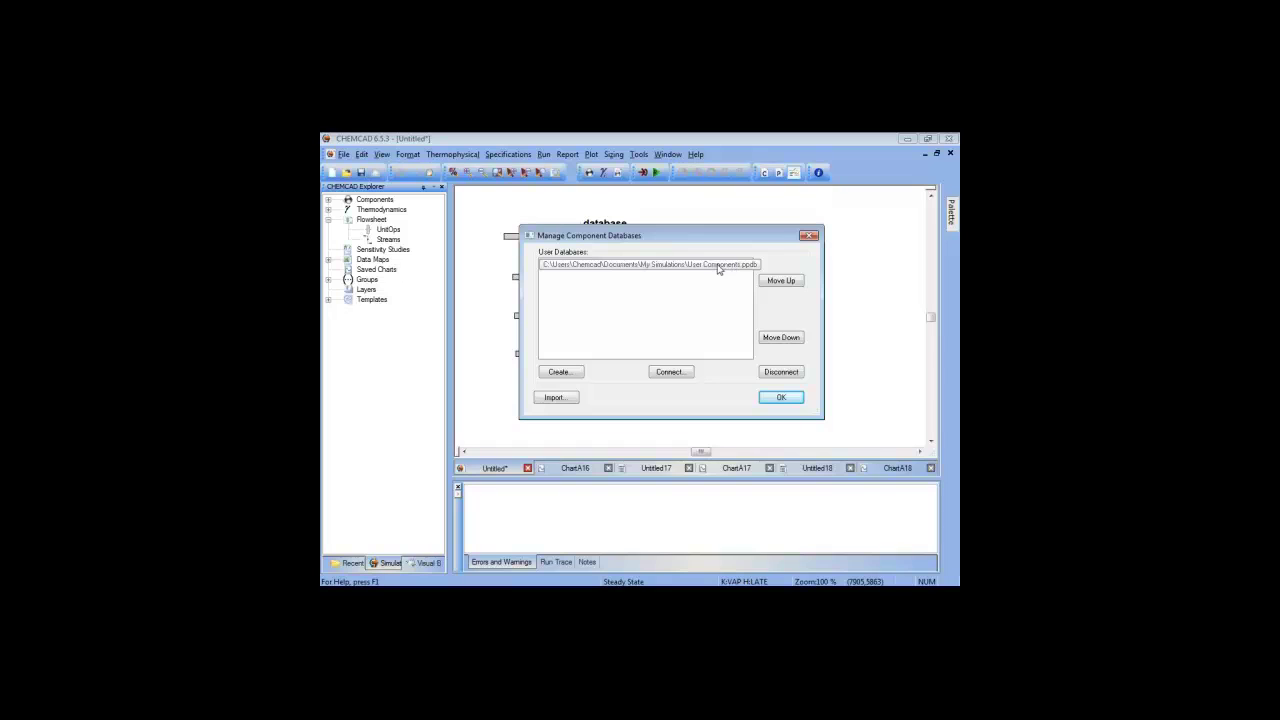
{"action": "left_click", "coordinate": [735, 268]}
{"action": "left_click", "coordinate": [760, 271]}
{"action": "left_click", "coordinate": [667, 267]}
{"action": "left_click", "coordinate": [620, 300]}
{"action": "left_click", "coordinate": [630, 262]}
{"action": "left_click", "coordinate": [630, 262]}
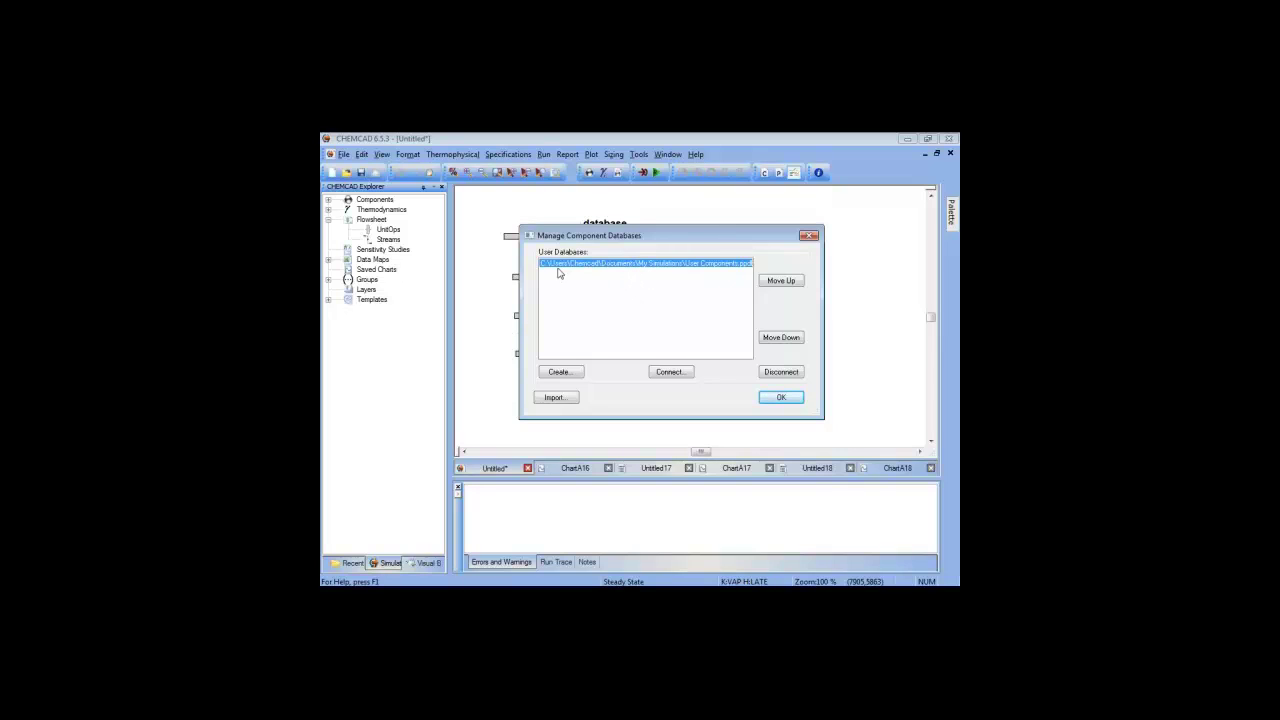
{"action": "left_click", "coordinate": [549, 274]}
{"action": "left_click", "coordinate": [620, 270]}
{"action": "left_click", "coordinate": [646, 266]}
{"action": "left_click", "coordinate": [954, 511]}
{"action": "left_click", "coordinate": [862, 444]}
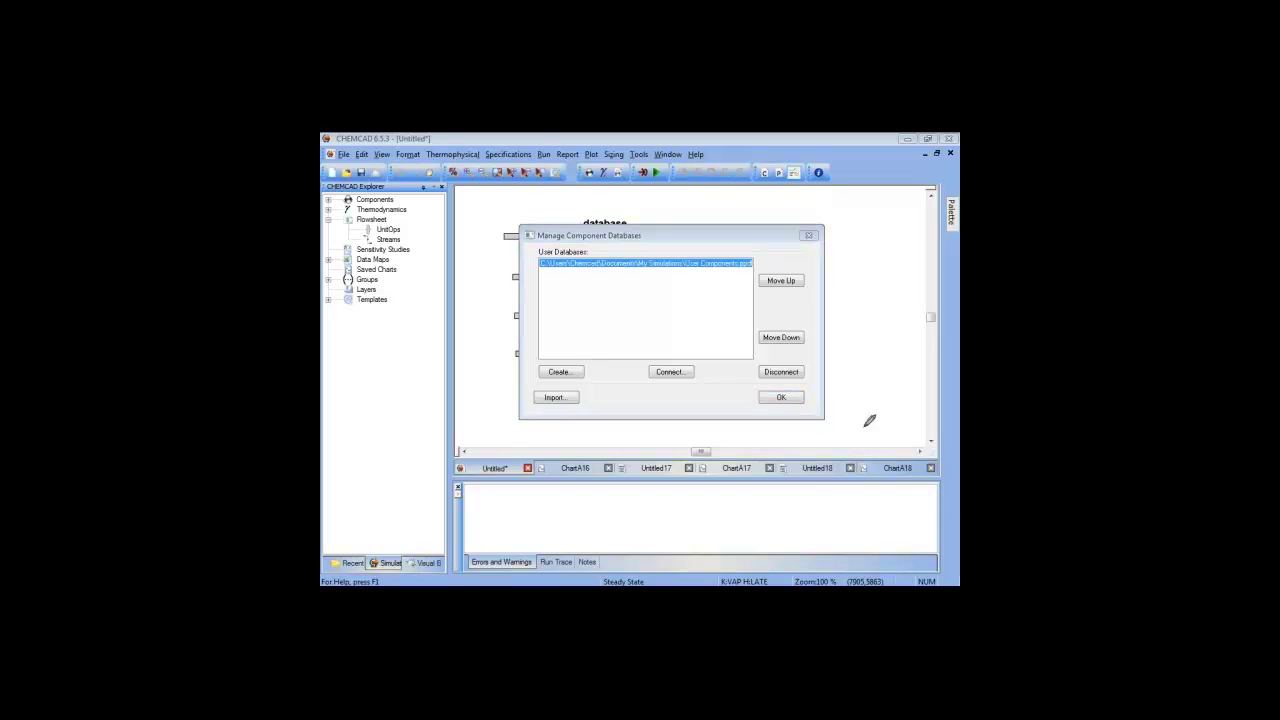
{"action": "mouse_move", "coordinate": [540, 277]}
{"action": "left_mouse_down"}
{"action": "mouse_move", "coordinate": [632, 262]}
{"action": "mouse_move", "coordinate": [615, 242]}
{"action": "mouse_move", "coordinate": [552, 279]}
{"action": "left_mouse_up"}
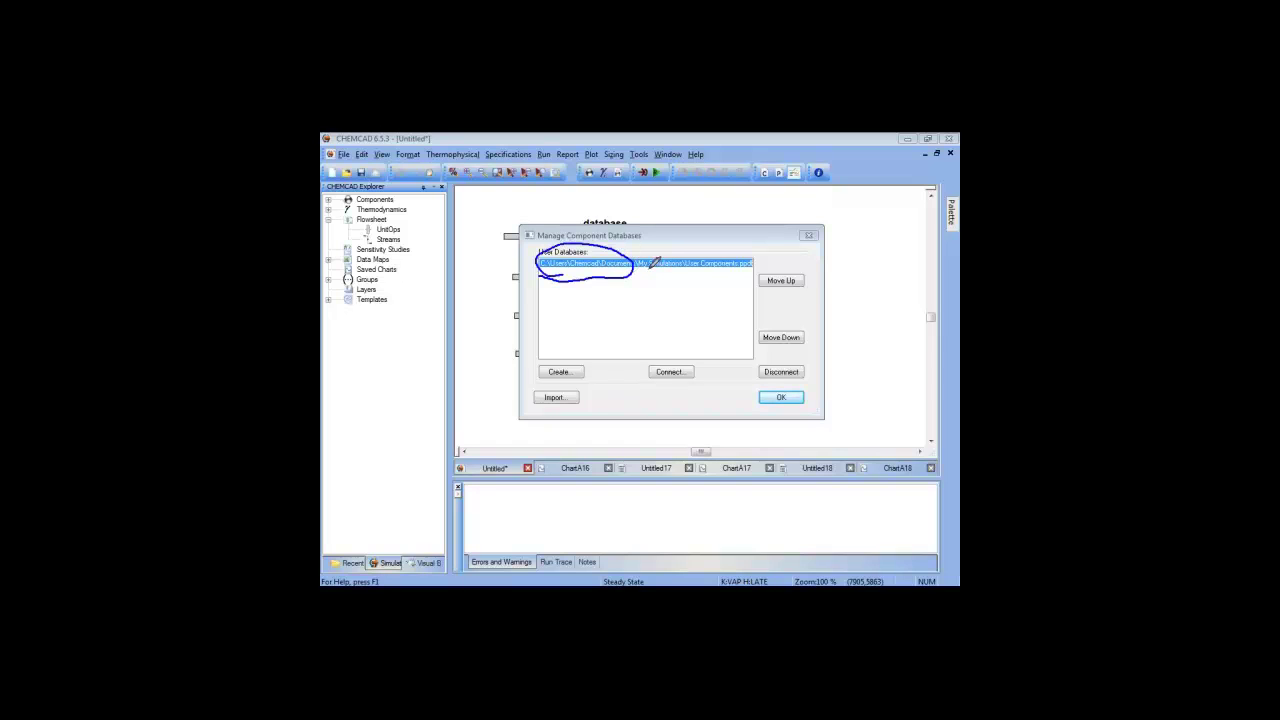
{"action": "left_click_drag", "start_coordinate": [641, 272], "coordinate": [706, 269]}
{"action": "left_click_drag", "start_coordinate": [607, 273], "coordinate": [758, 267]}
{"action": "left_click", "coordinate": [900, 484]}
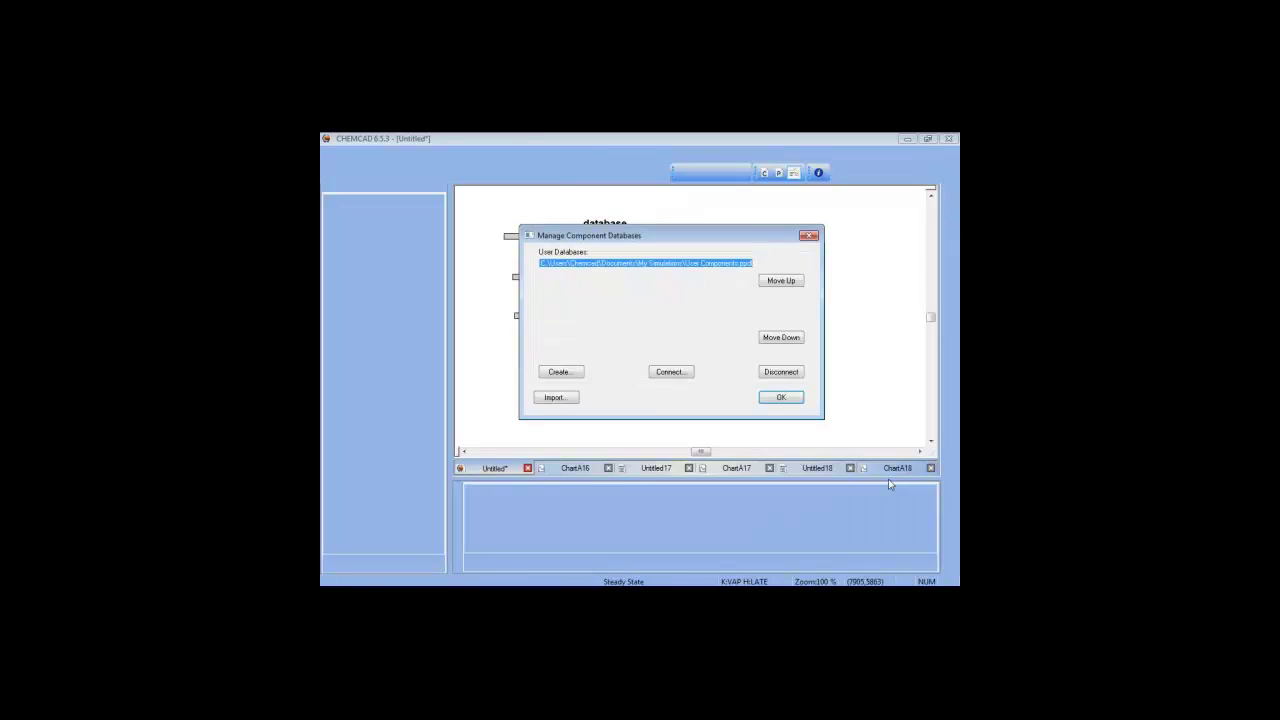
Step: Create a user component database named FastFoodRestaurant in the My Simulations folder and close the database manager
{"action": "left_click", "coordinate": [572, 373]}
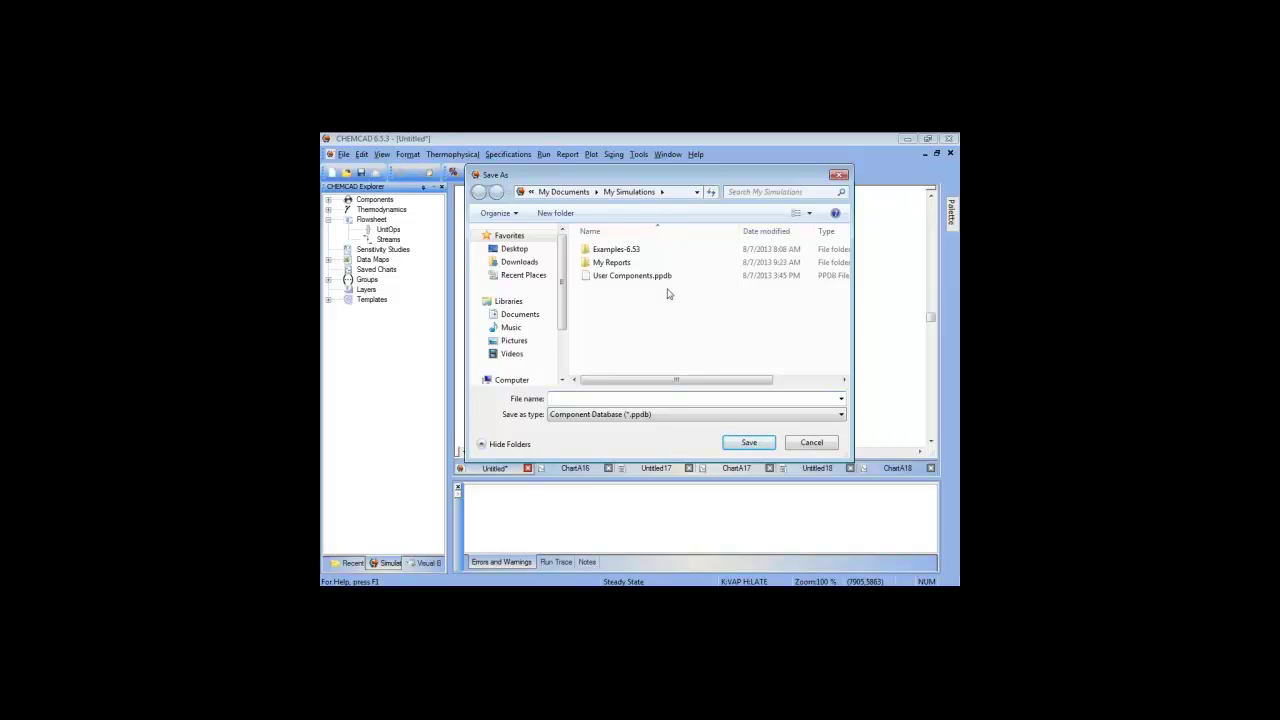
{"action": "type", "text": "astFoodRestaurant"}
{"action": "key", "text": "Return"}
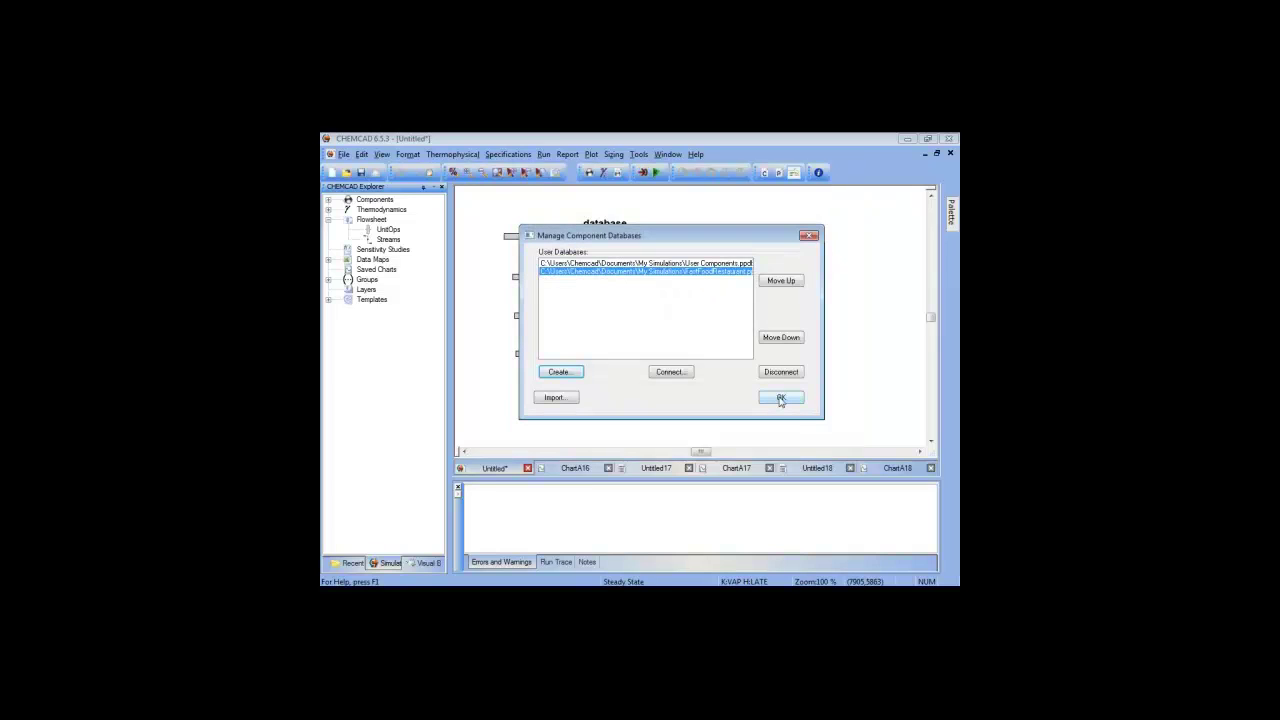
{"action": "left_click", "coordinate": [720, 271]}
{"action": "left_click", "coordinate": [781, 398]}
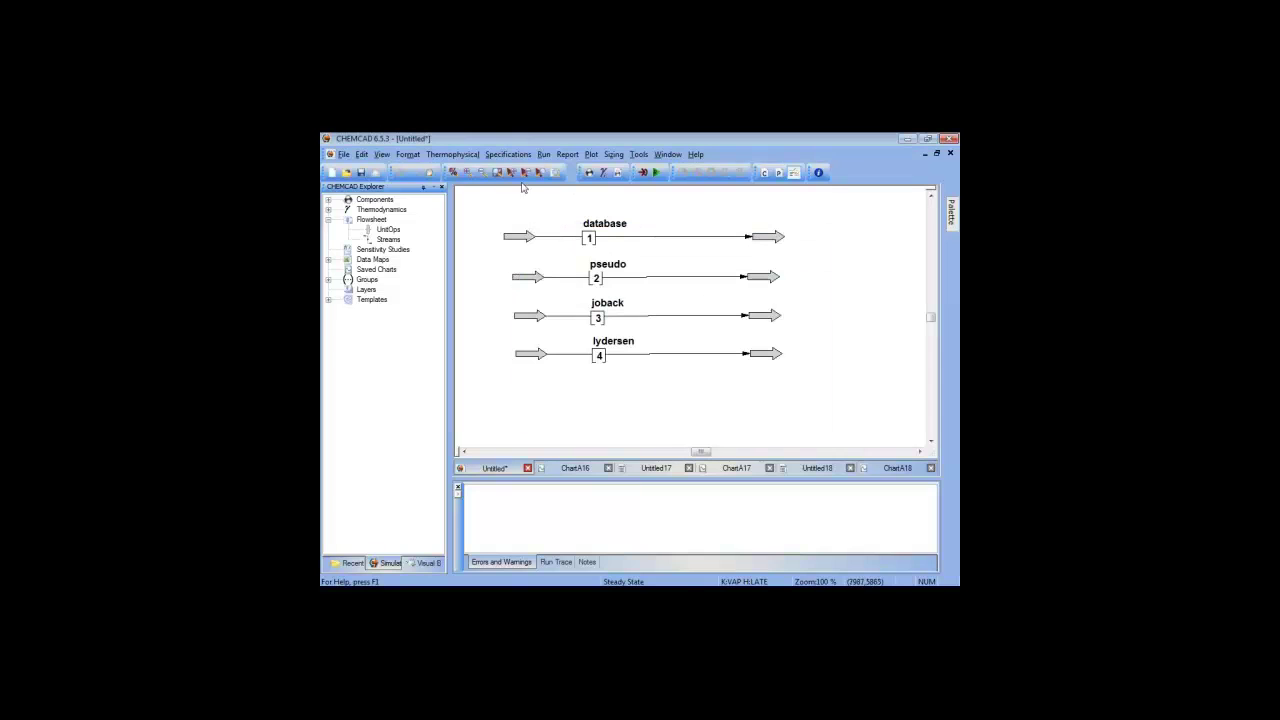
Step: Start a new component in the component database and name it Thousand_Island
{"action": "left_click", "coordinate": [437, 155]}
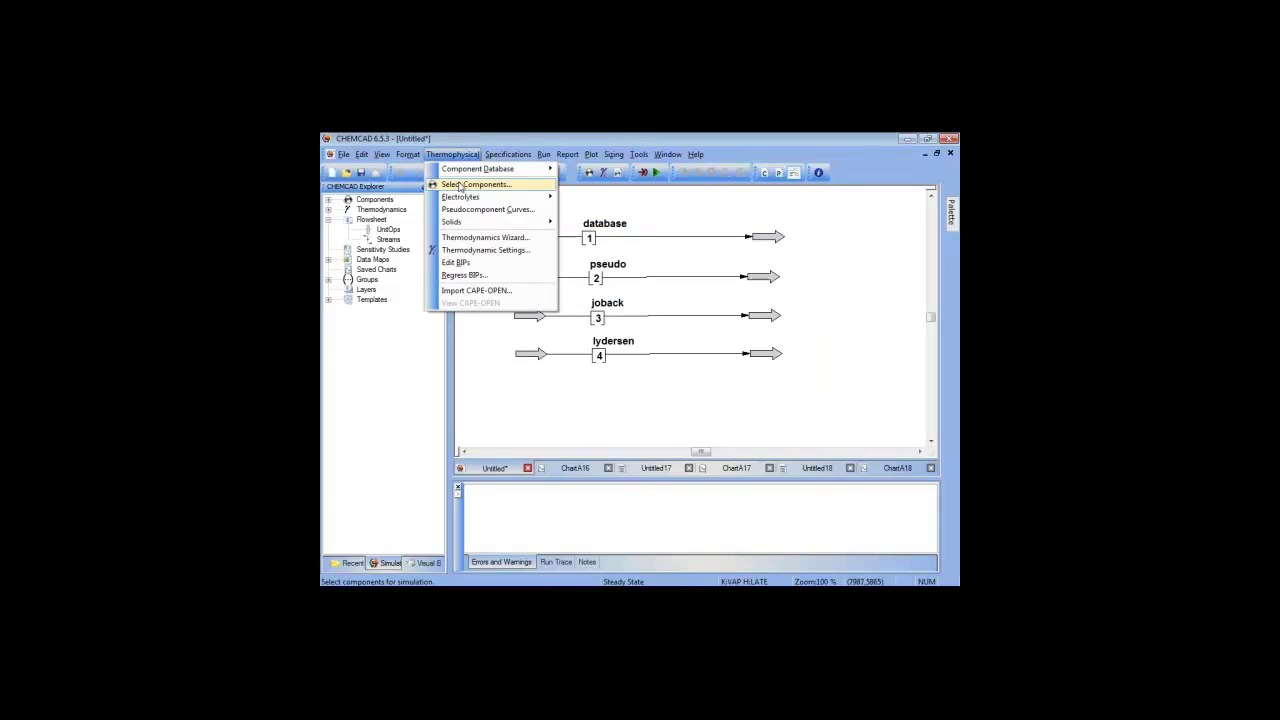
{"action": "mouse_move", "coordinate": [505, 169]}
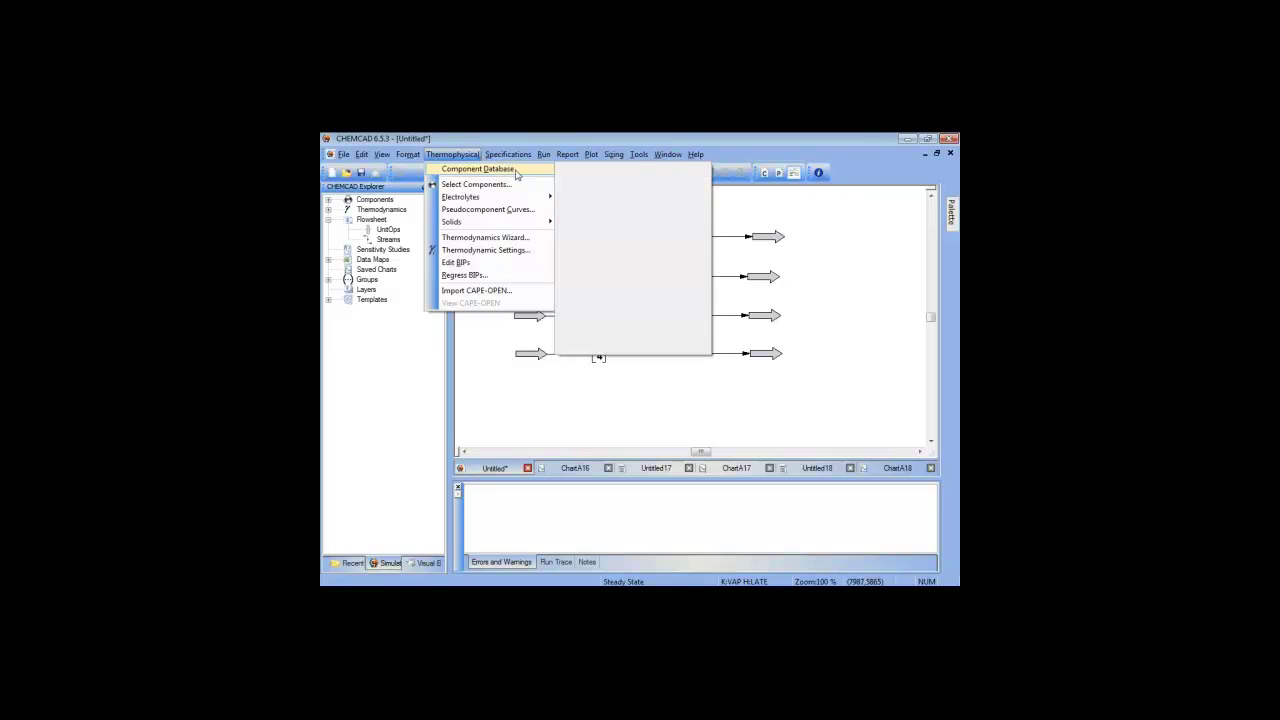
{"action": "left_click", "coordinate": [612, 193]}
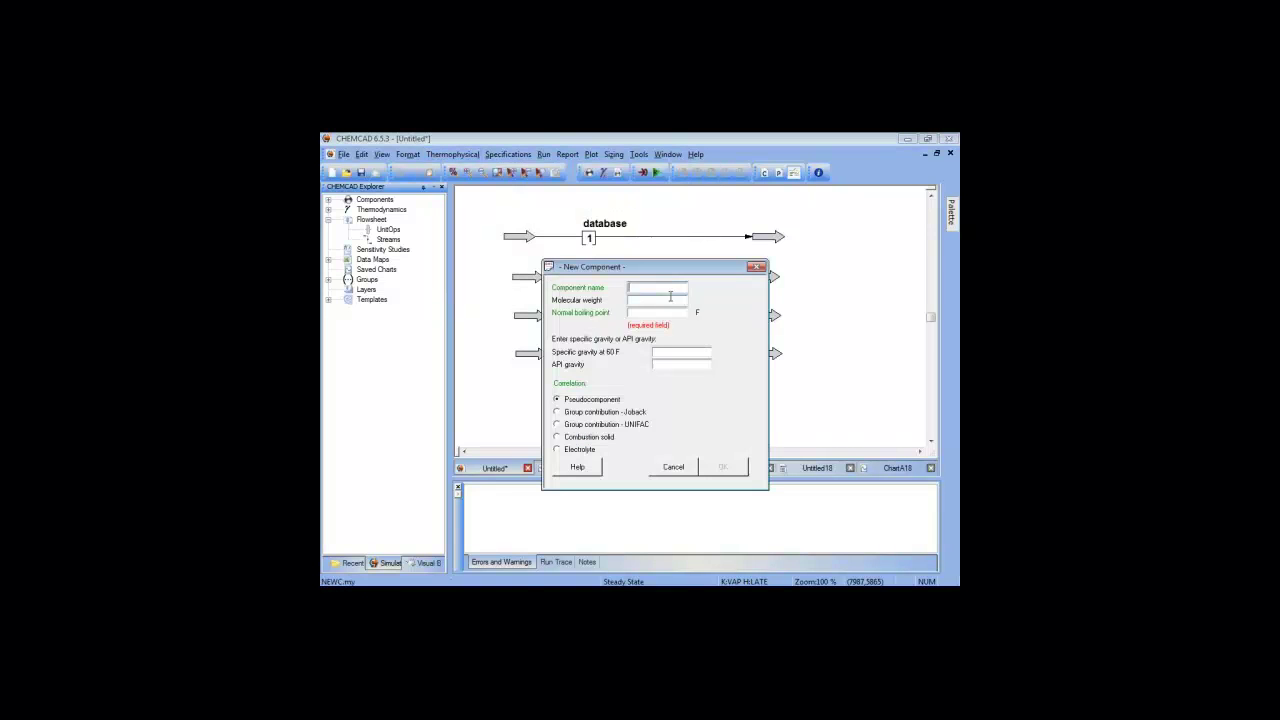
{"action": "type", "text": "Katchup"}
{"action": "double_click", "coordinate": [661, 288]}
{"action": "left_click", "coordinate": [661, 288]}
{"action": "double_click", "coordinate": [661, 288]}
{"action": "key", "text": "BackSpace"}
{"action": "type", "text": "Thousand_Island"}
Step: Set the new pseudocomponent's normal boiling point to 500 F and accept the default hydrocarbon correlation methods
{"action": "left_click", "coordinate": [642, 314]}
{"action": "left_click", "coordinate": [657, 288]}
{"action": "left_click", "coordinate": [676, 313]}
{"action": "type", "text": "500"}
{"action": "left_click", "coordinate": [726, 467]}
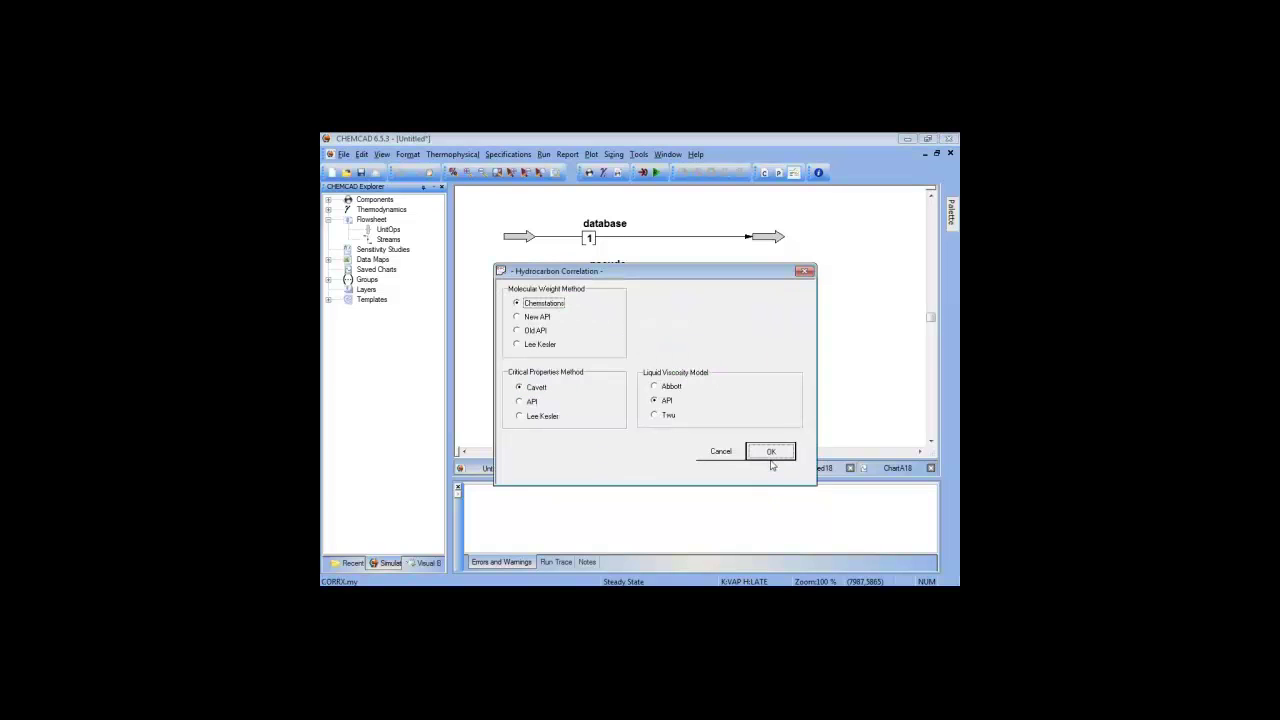
{"action": "left_click", "coordinate": [771, 457]}
Step: Store the Thousand_Island component in the FastFoodRestaurant.ppdb database and exit its component data
{"action": "left_click", "coordinate": [651, 307]}
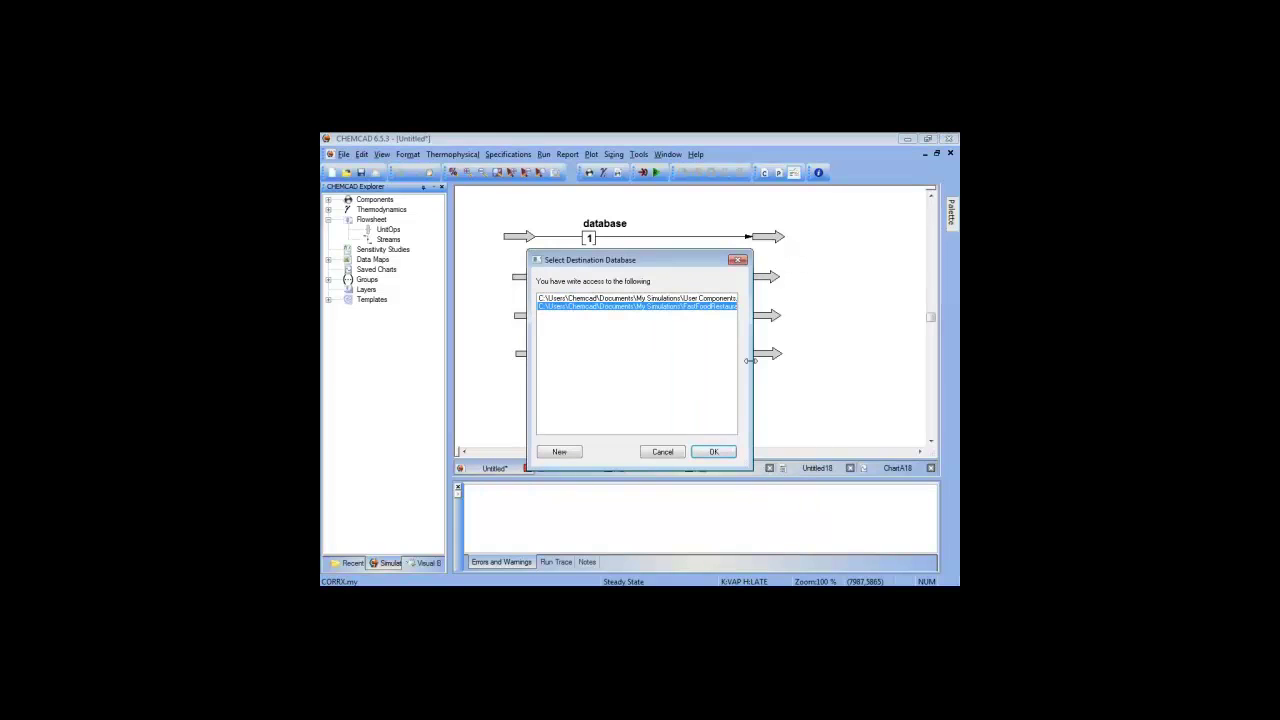
{"action": "left_click_drag", "start_coordinate": [751, 336], "coordinate": [843, 337]}
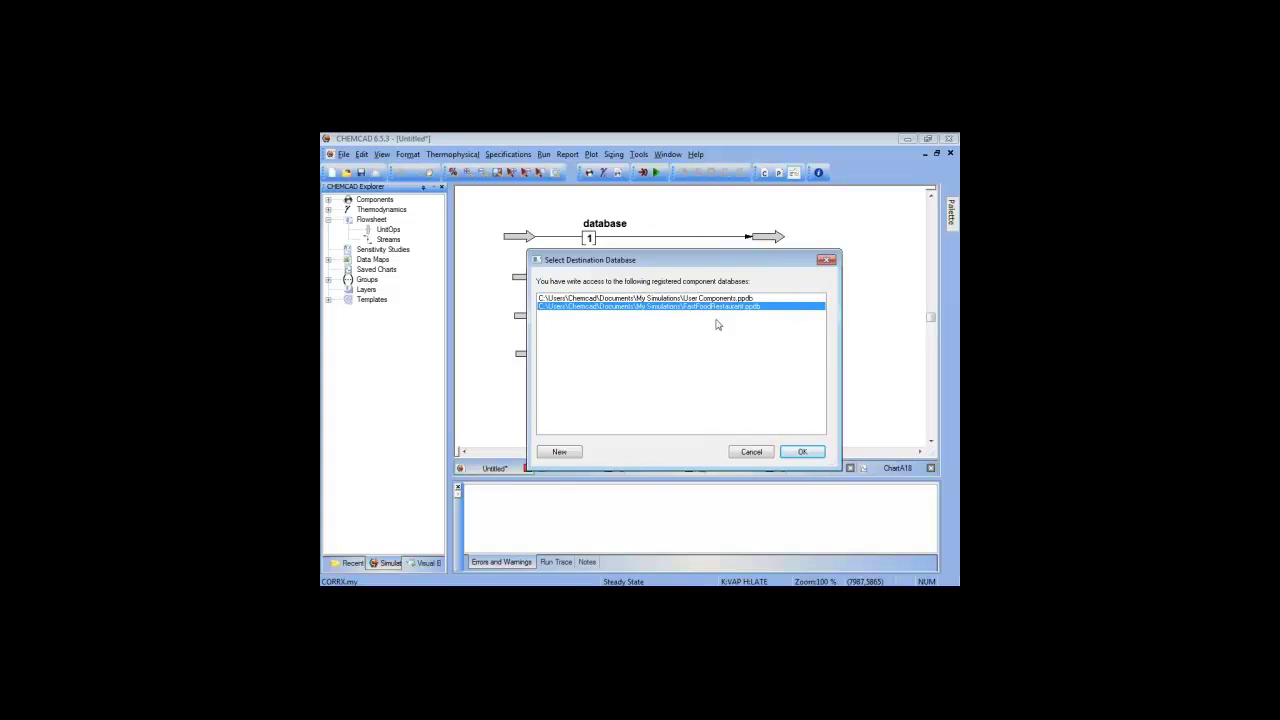
{"action": "left_click", "coordinate": [801, 453]}
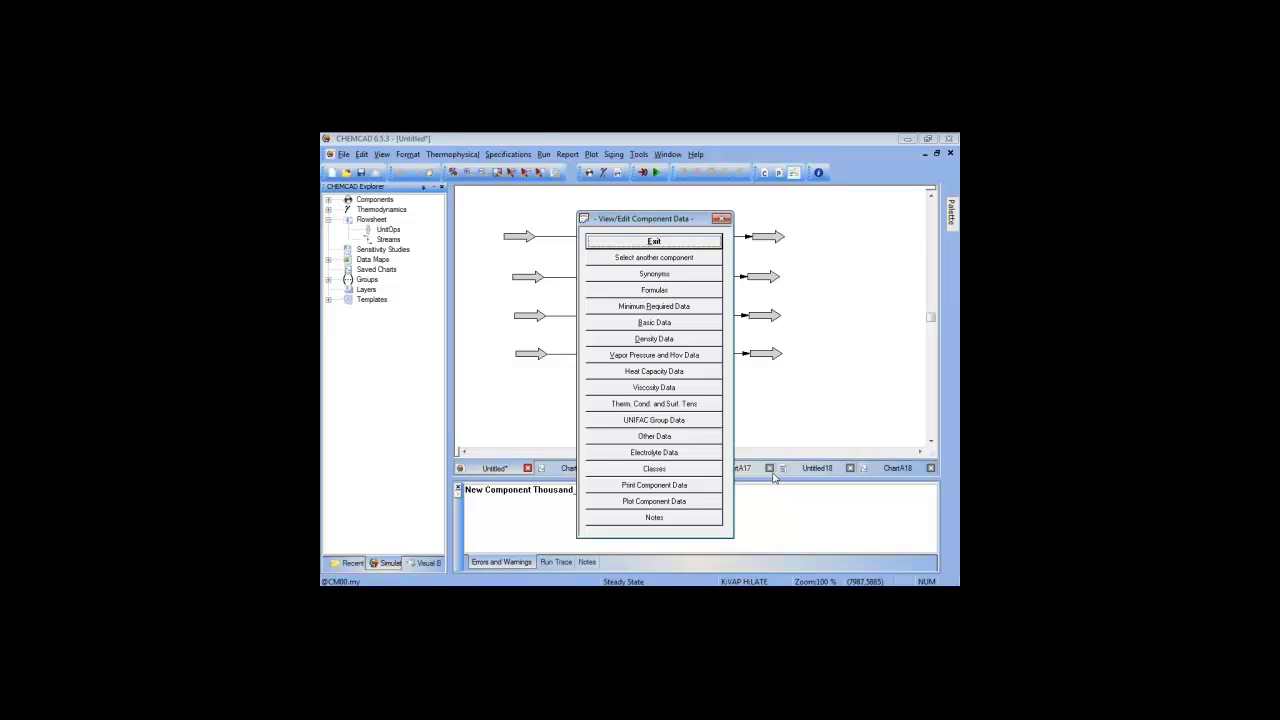
{"action": "left_click", "coordinate": [678, 245]}
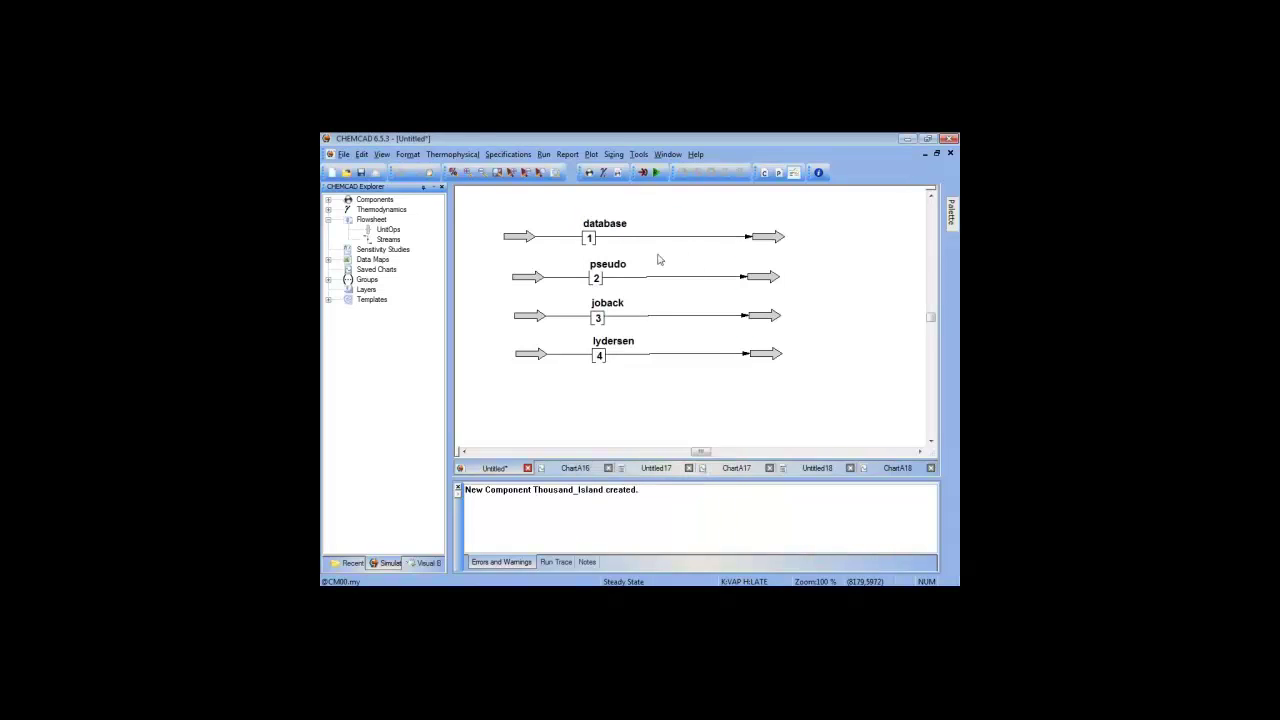
Step: Search the available components for "thou" and add Thousand_Island from the FastFoodRestaurant database to the simulation's component list
{"action": "left_click", "coordinate": [465, 157]}
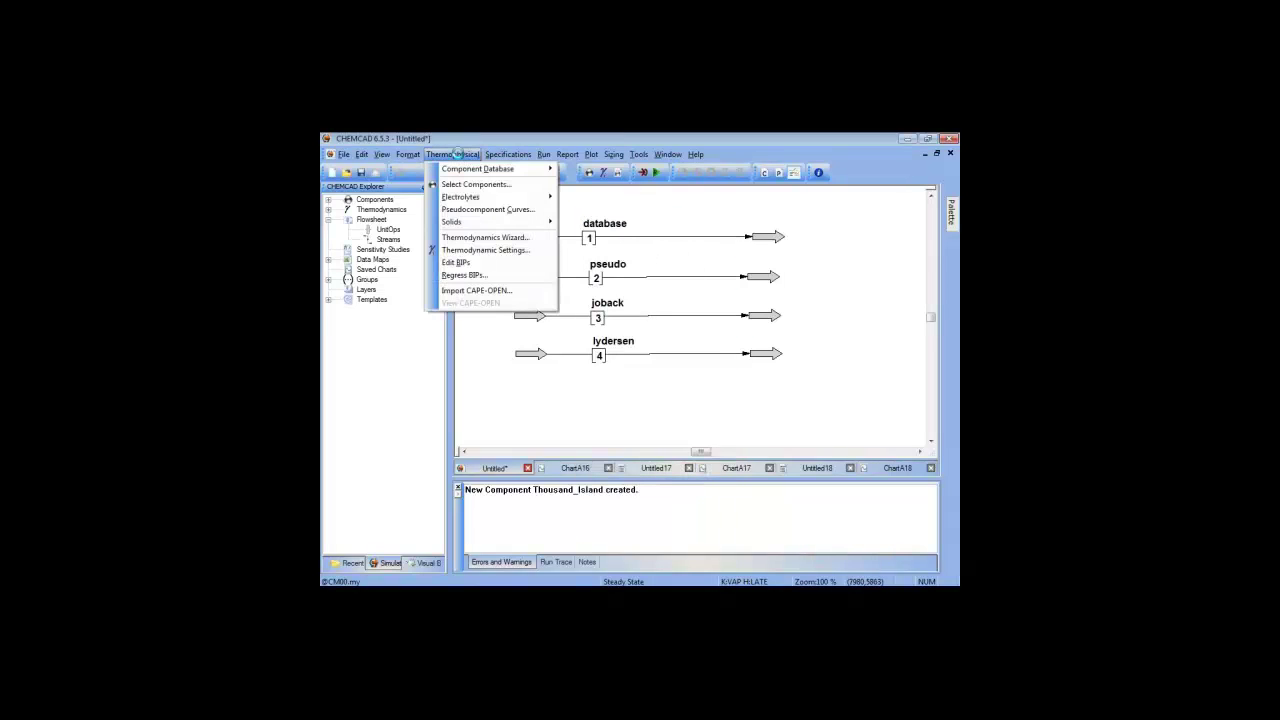
{"action": "left_click", "coordinate": [508, 186]}
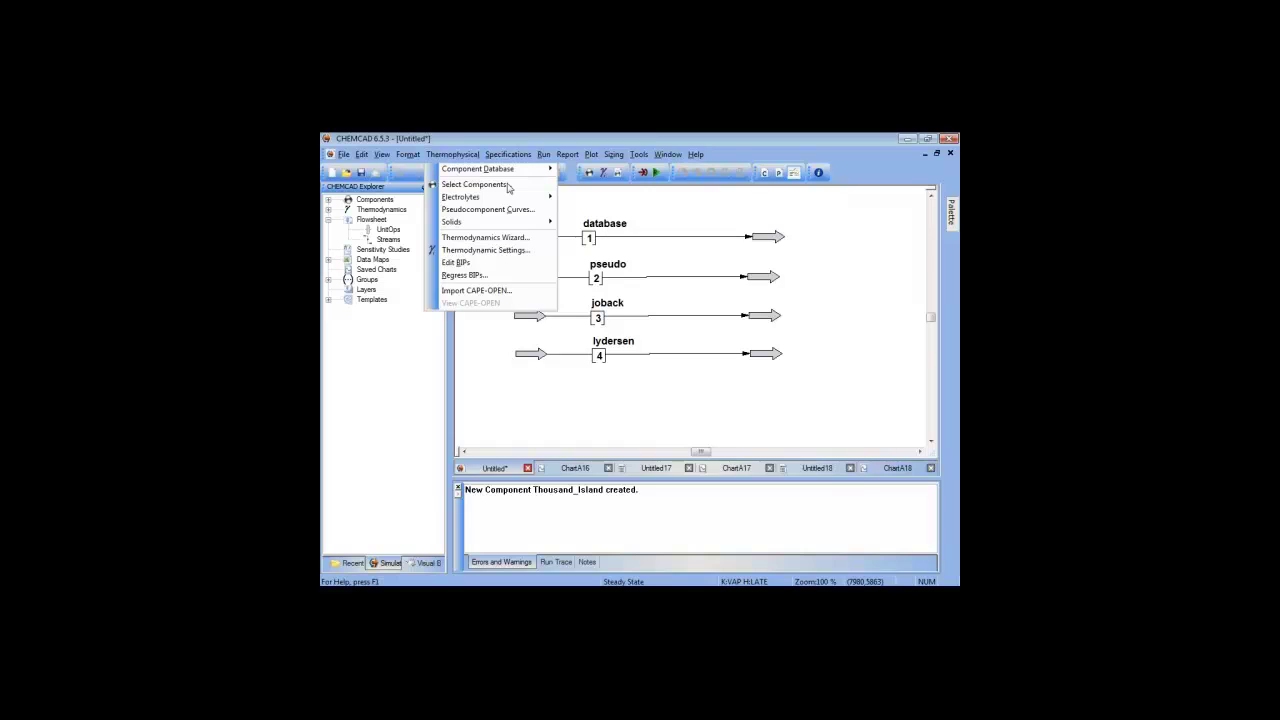
{"action": "type", "text": "thou"}
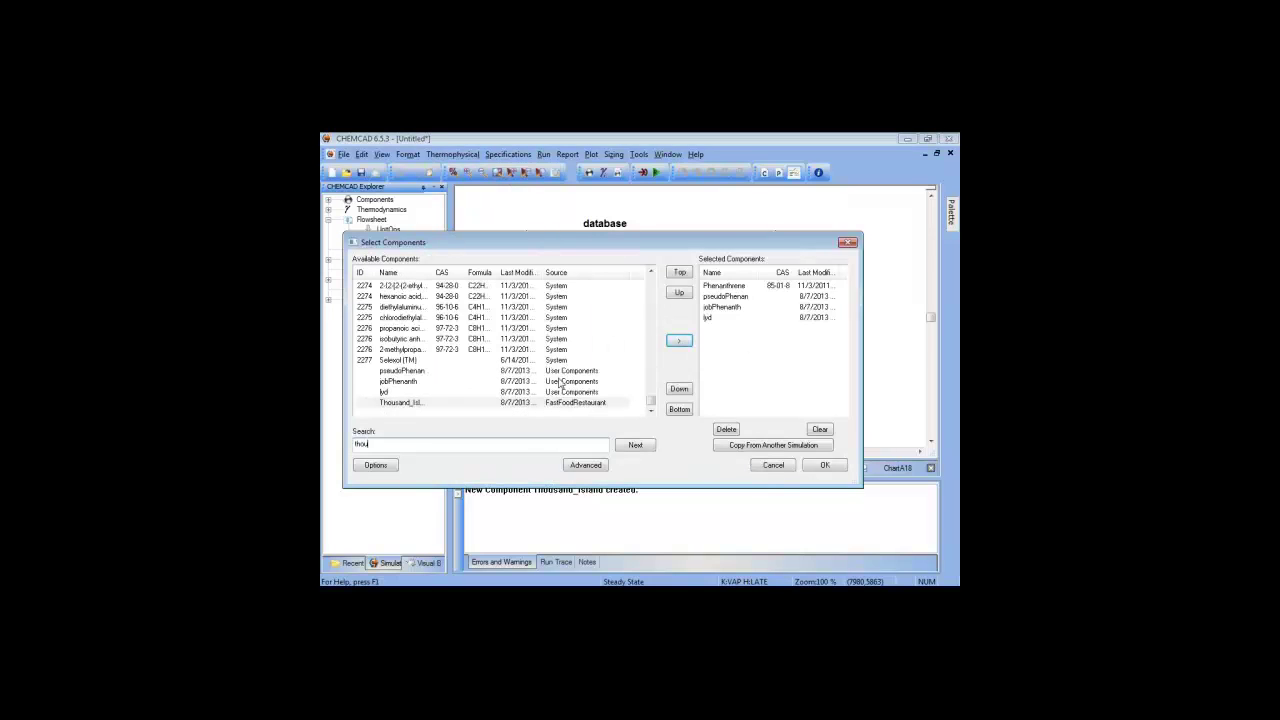
{"action": "left_click", "coordinate": [536, 402]}
{"action": "double_click", "coordinate": [536, 402]}
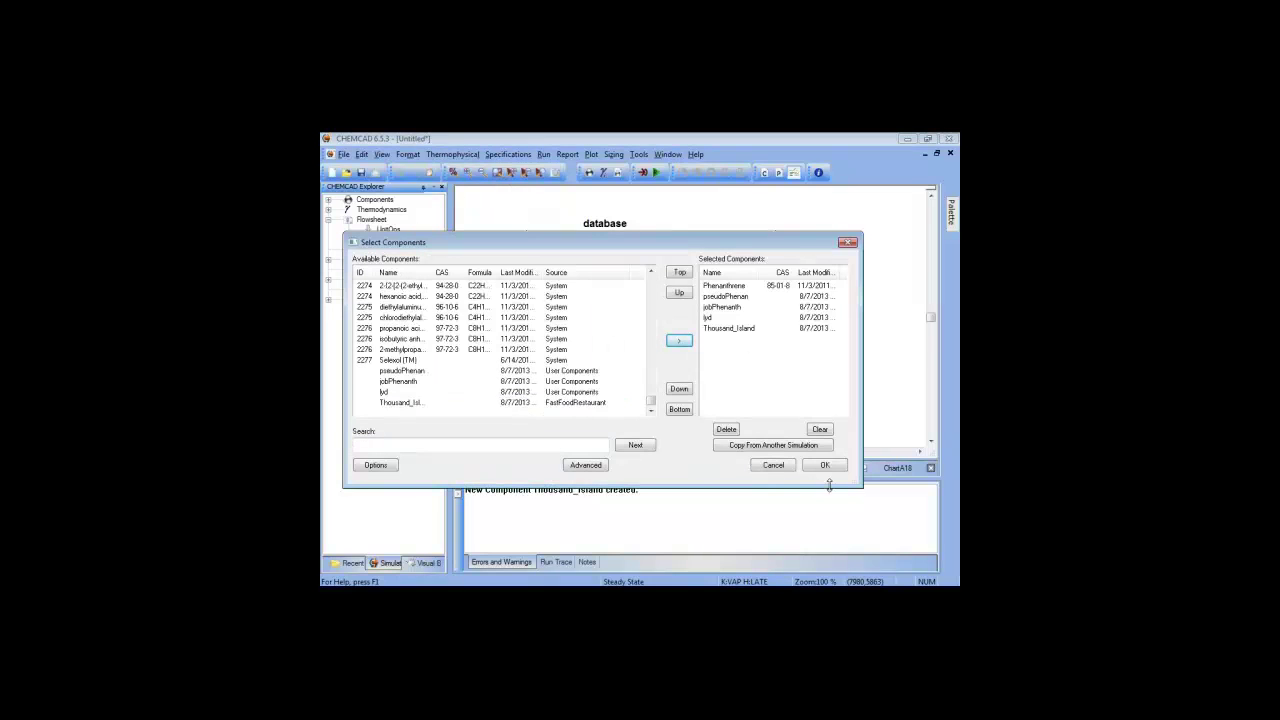
{"action": "left_click", "coordinate": [820, 475]}
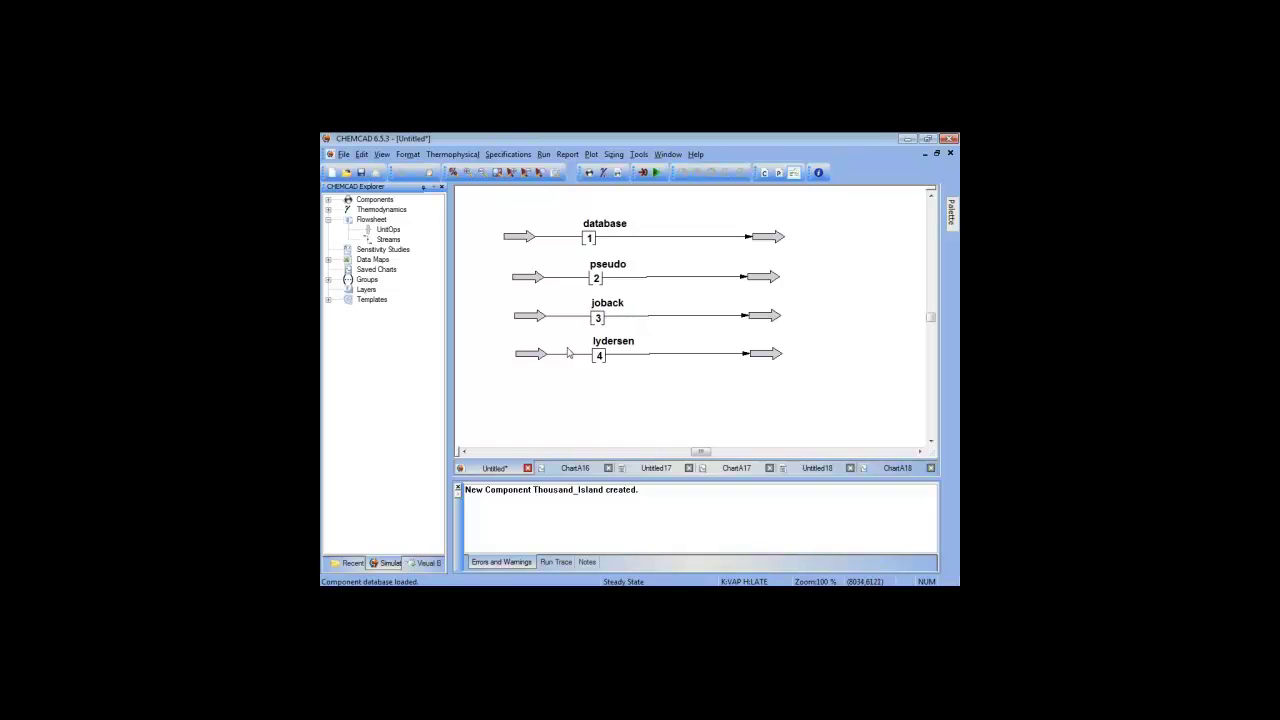
{"action": "left_click_drag", "start_coordinate": [657, 402], "coordinate": [841, 248]}
{"action": "left_click", "coordinate": [841, 248]}
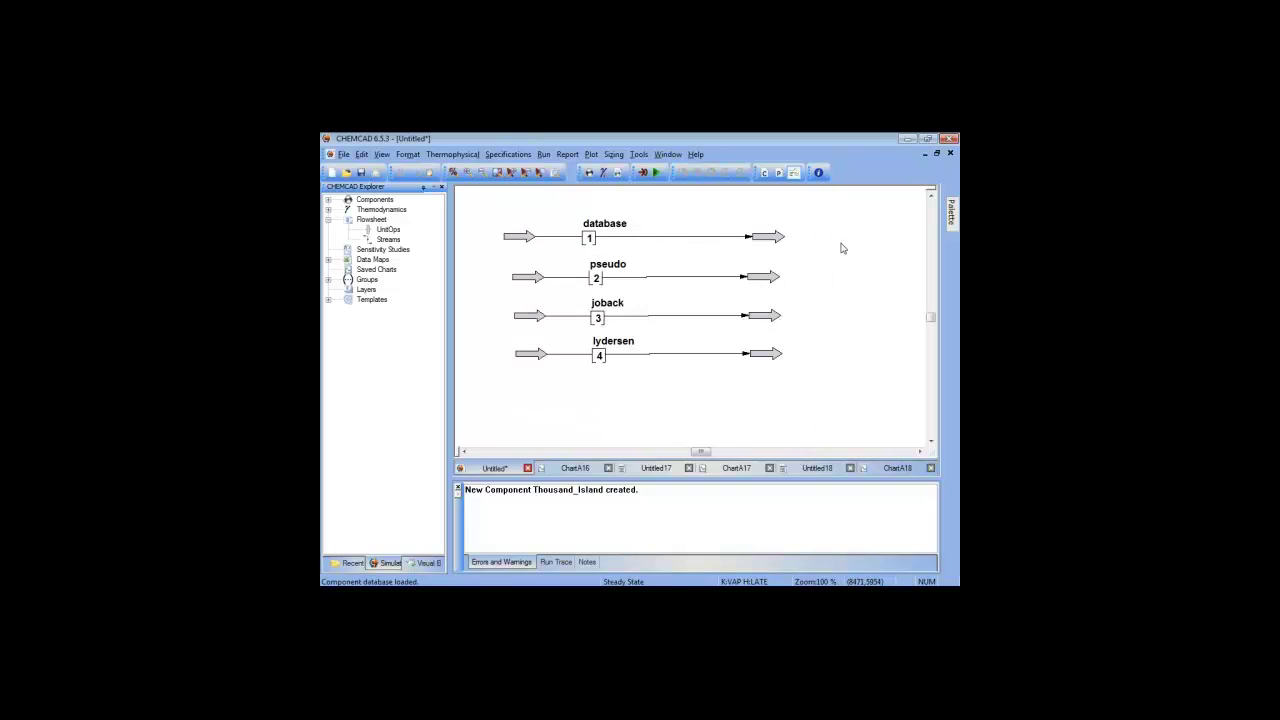
Step: Open the user component database manager and widen its window enough to read the full database paths
{"action": "left_click", "coordinate": [454, 154]}
{"action": "mouse_move", "coordinate": [475, 172]}
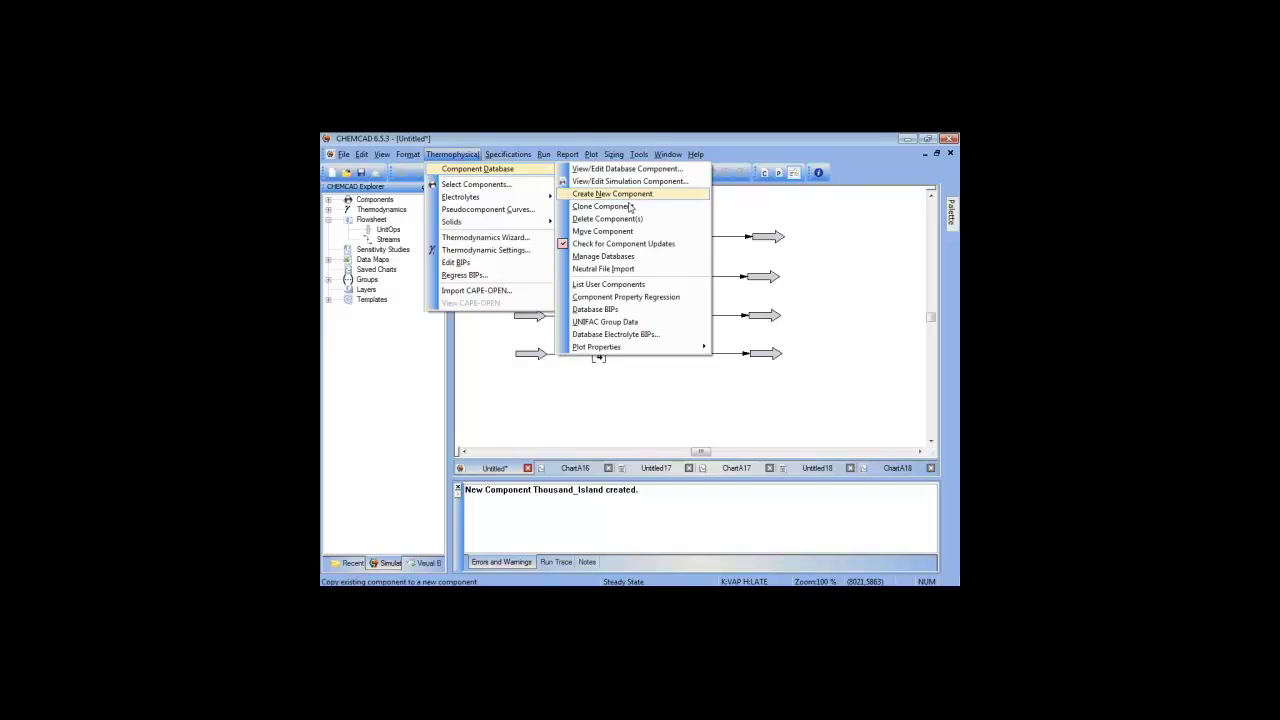
{"action": "left_click", "coordinate": [635, 256]}
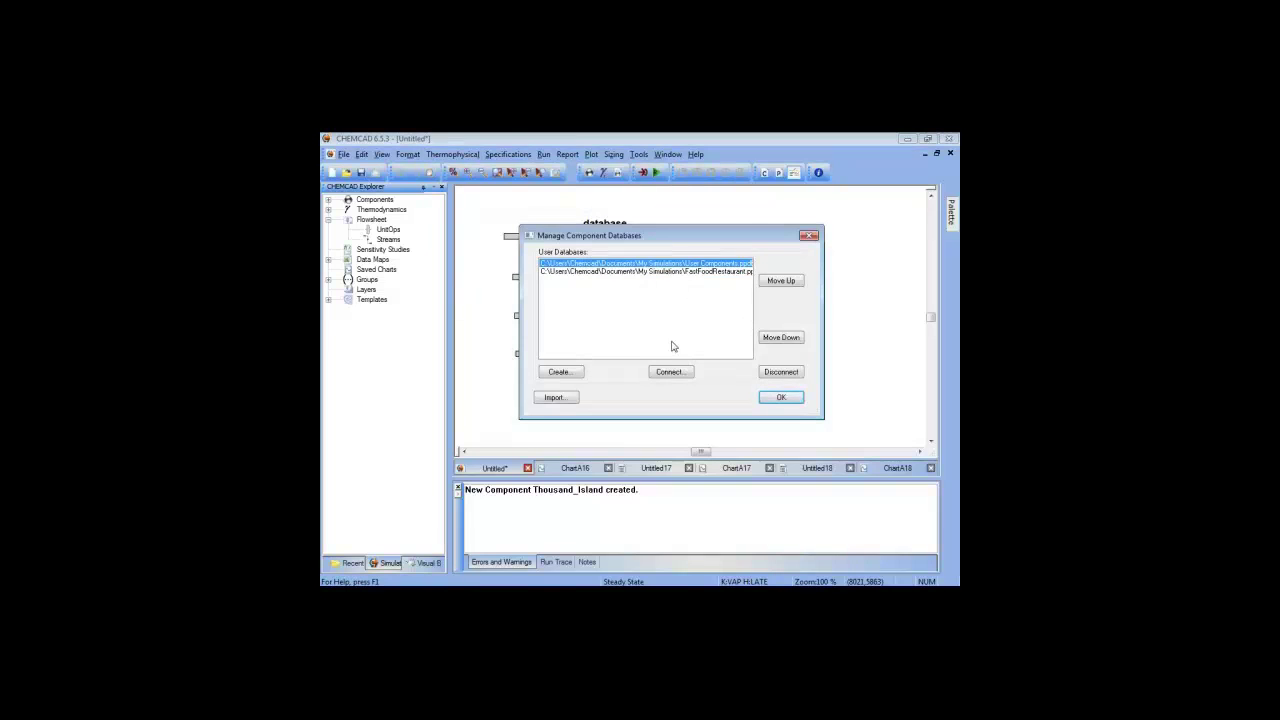
{"action": "left_click_drag", "start_coordinate": [523, 418], "coordinate": [405, 428]}
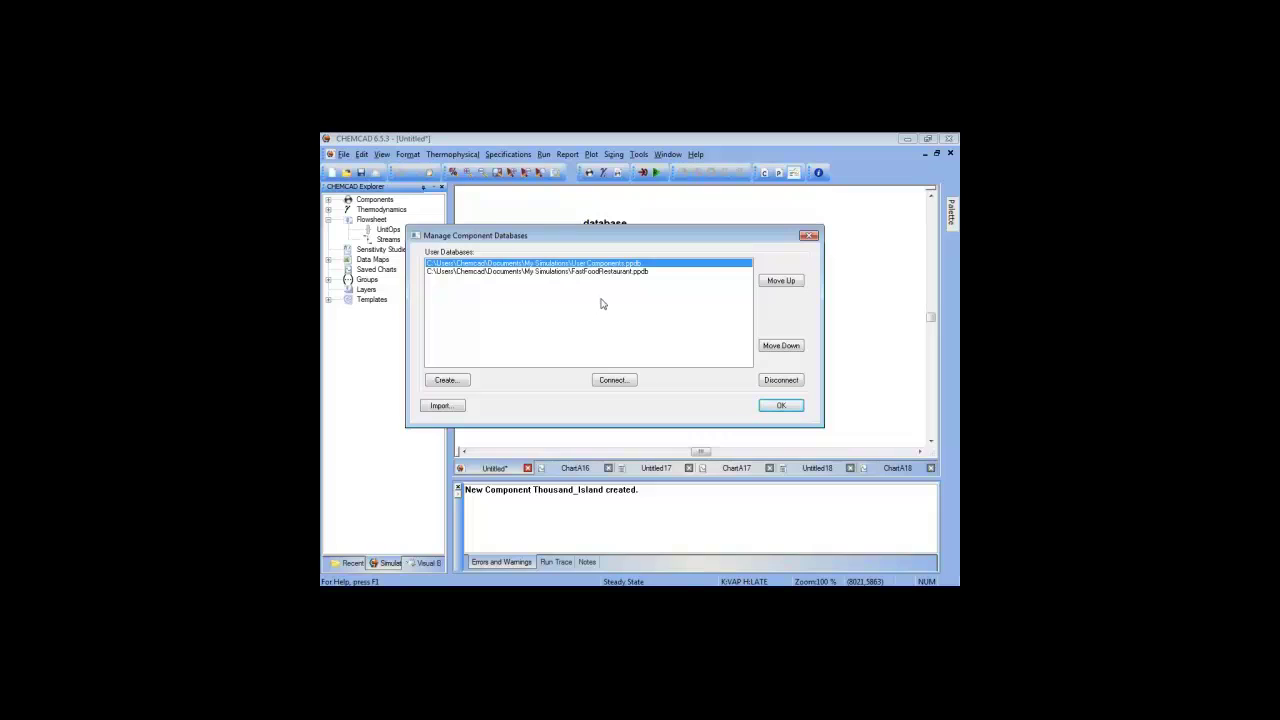
Step: Browse My Simulations for databases to connect, and disconnect the FastFoodRestaurant.ppdb user database
{"action": "left_click", "coordinate": [645, 273]}
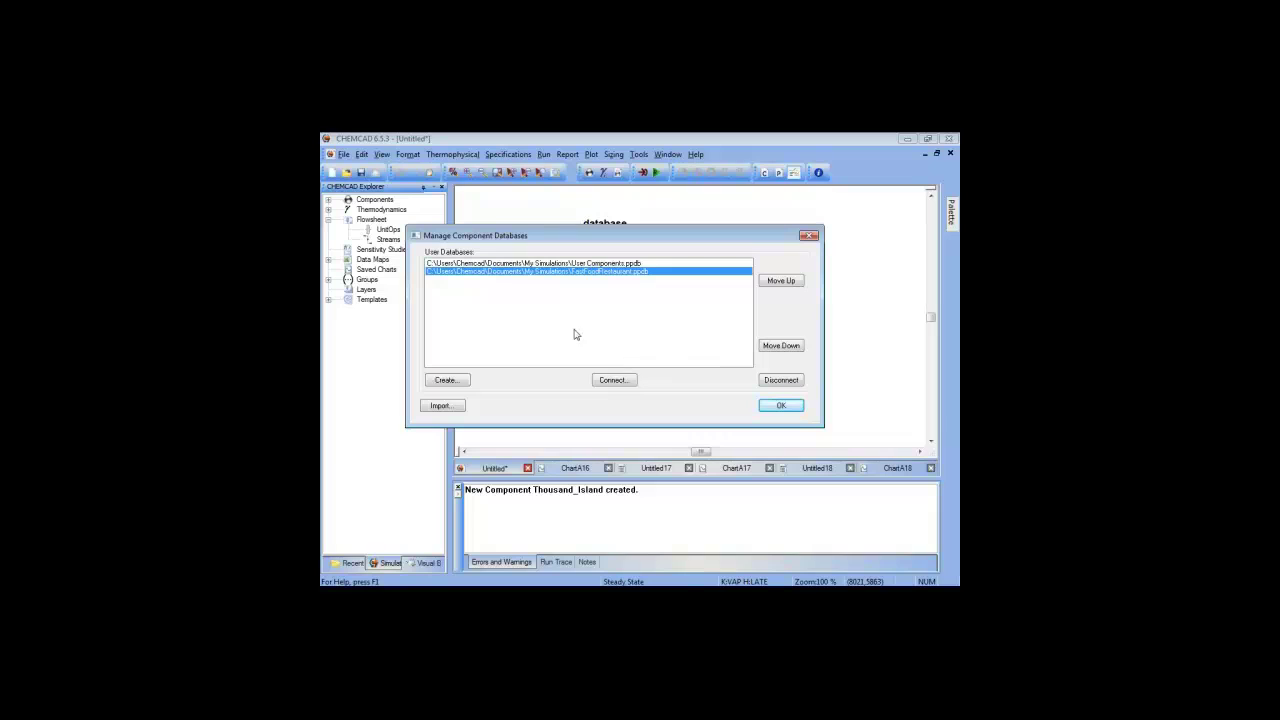
{"action": "left_click", "coordinate": [613, 380]}
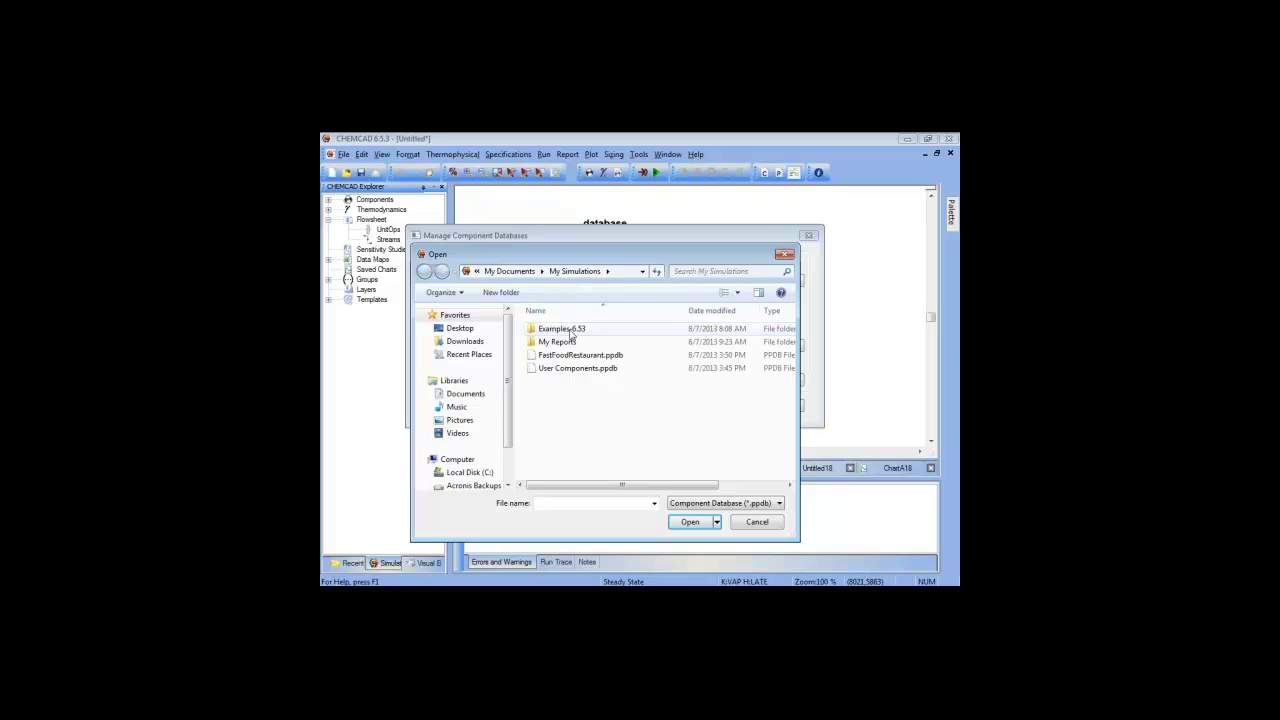
{"action": "double_click", "coordinate": [571, 333]}
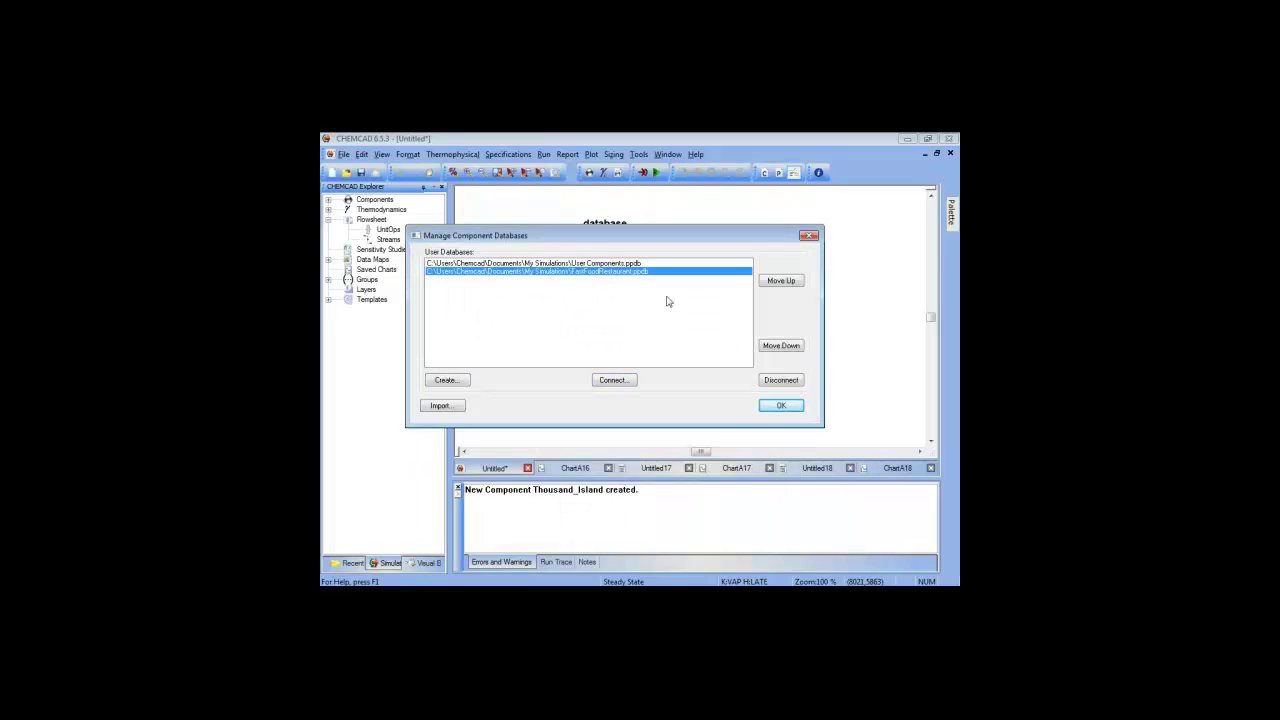
{"action": "left_click", "coordinate": [790, 384]}
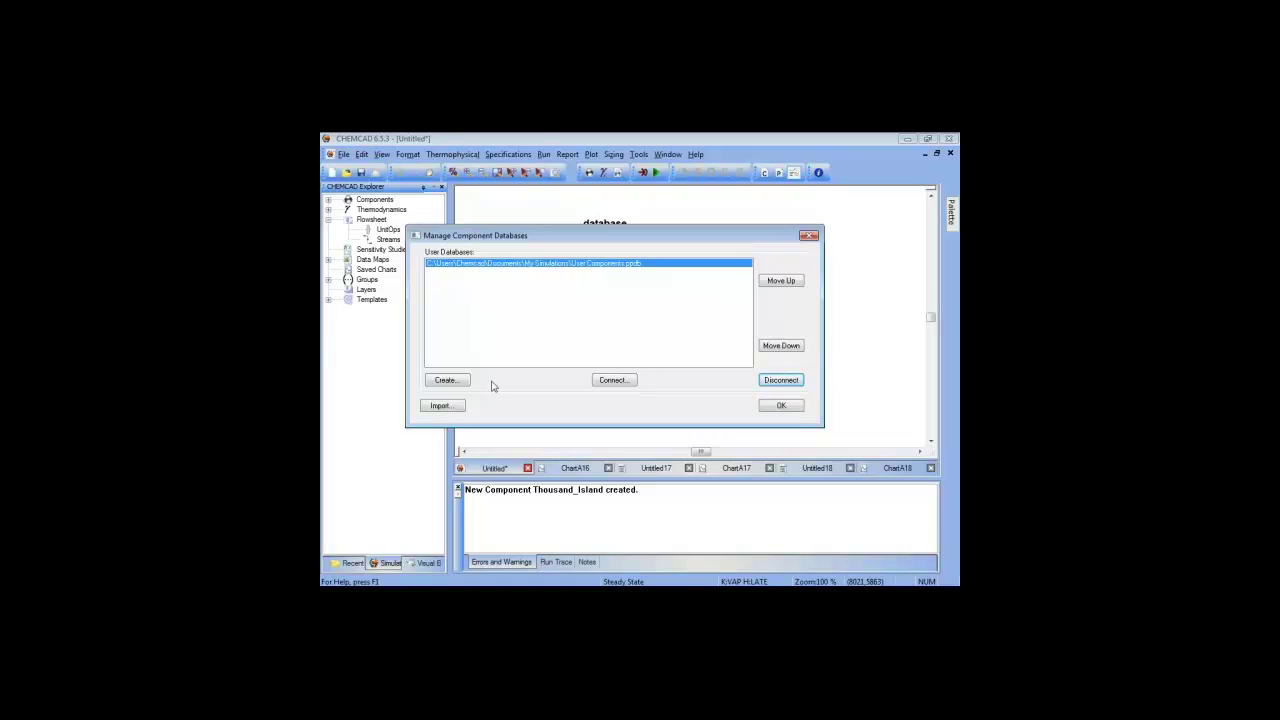
Step: Check the directory options for importing legacy user components, cancel the import and close the database manager
{"action": "left_click", "coordinate": [463, 405]}
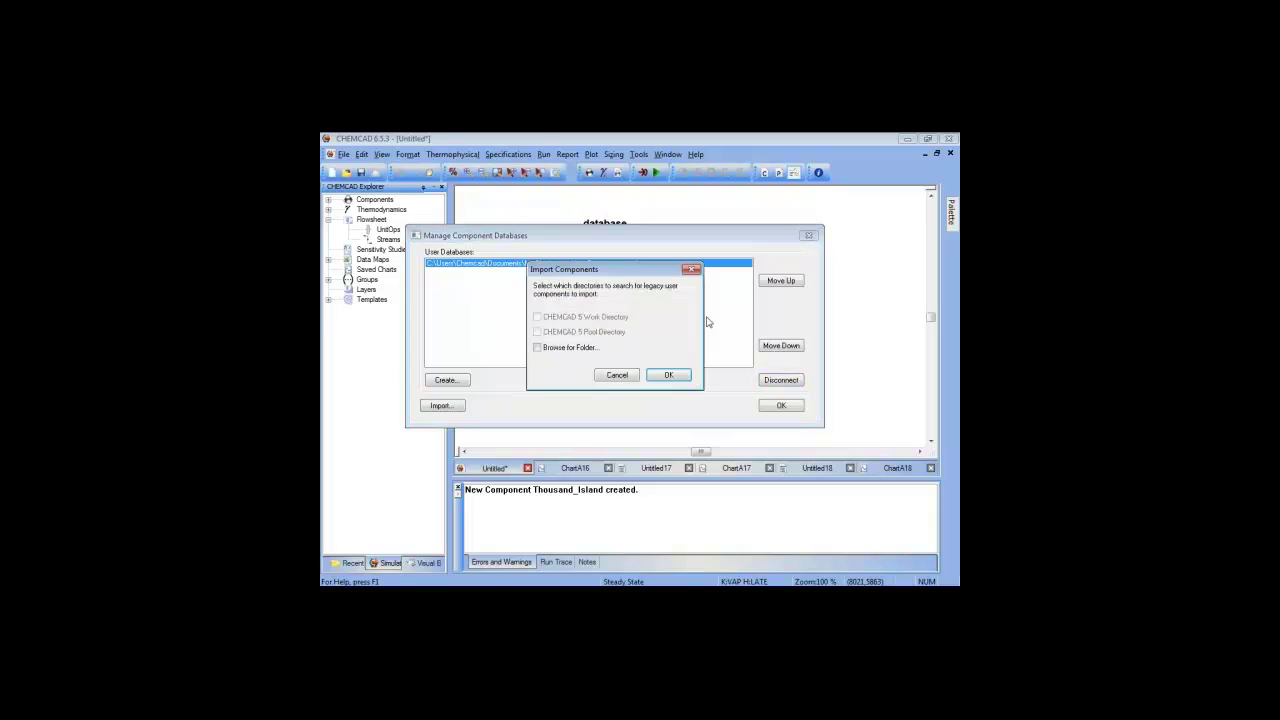
{"action": "left_click", "coordinate": [617, 377]}
{"action": "left_click", "coordinate": [634, 376]}
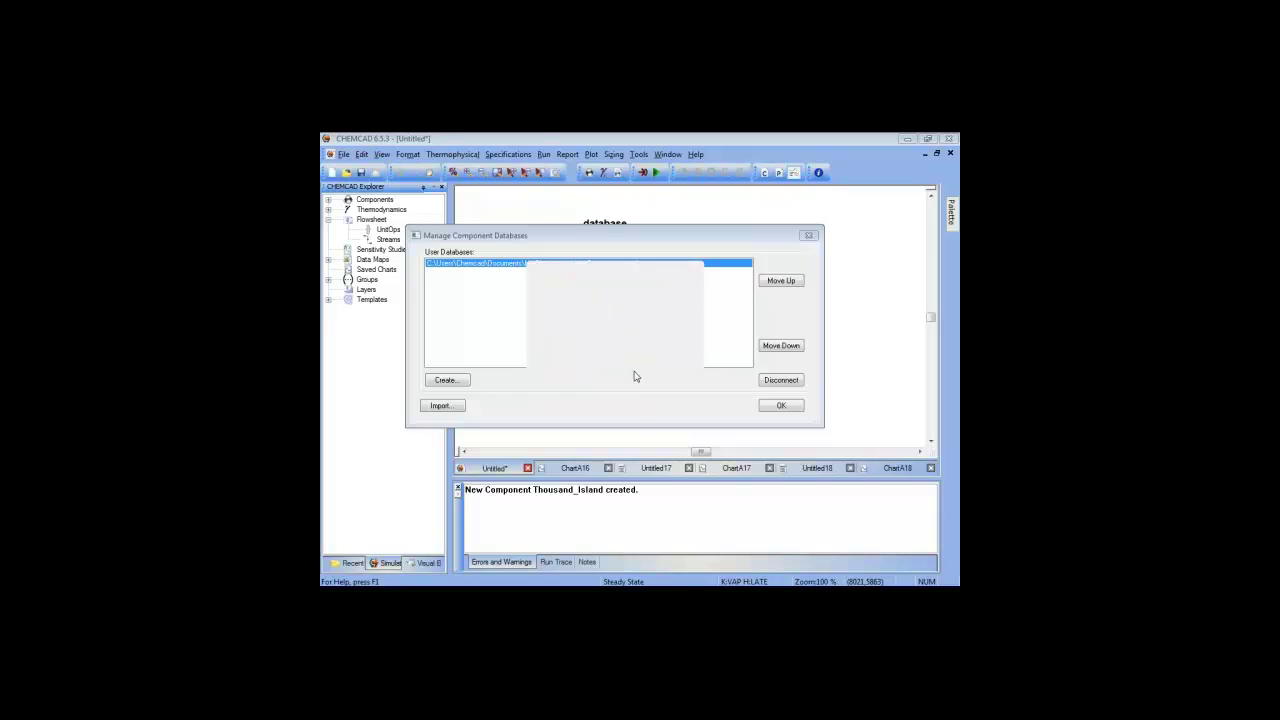
{"action": "left_click", "coordinate": [786, 406]}
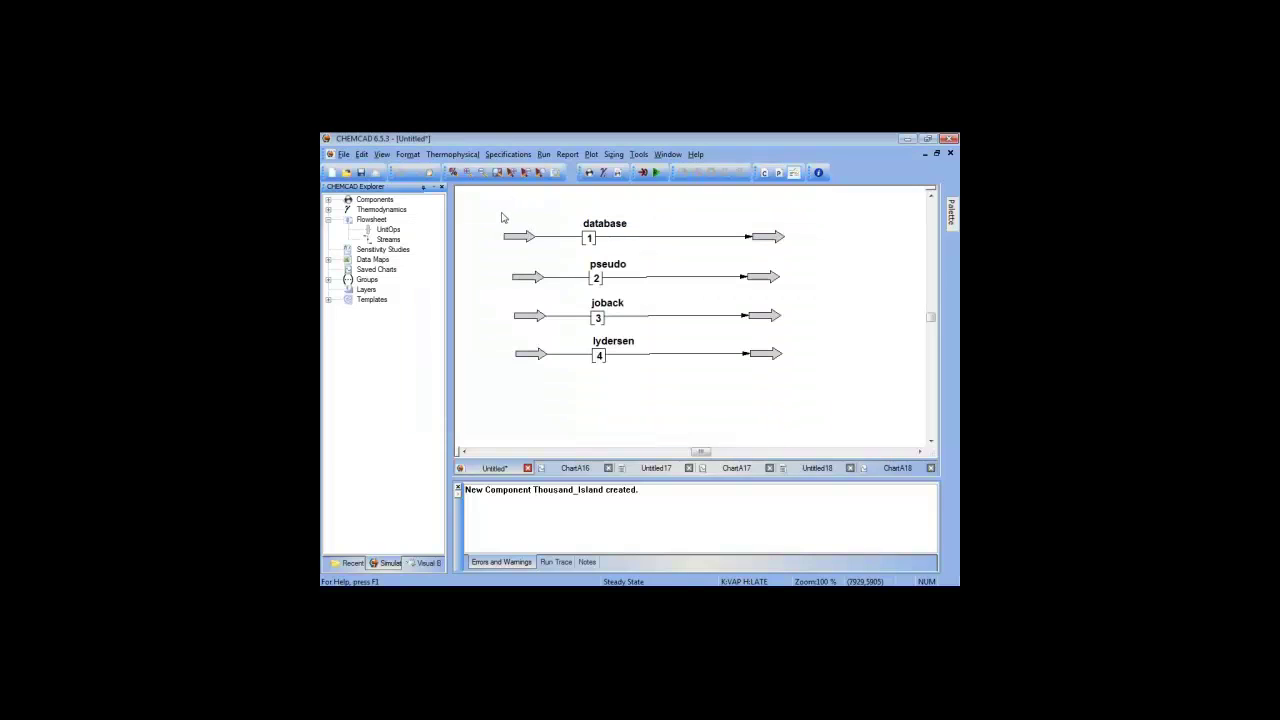
{"action": "left_click", "coordinate": [452, 154]}
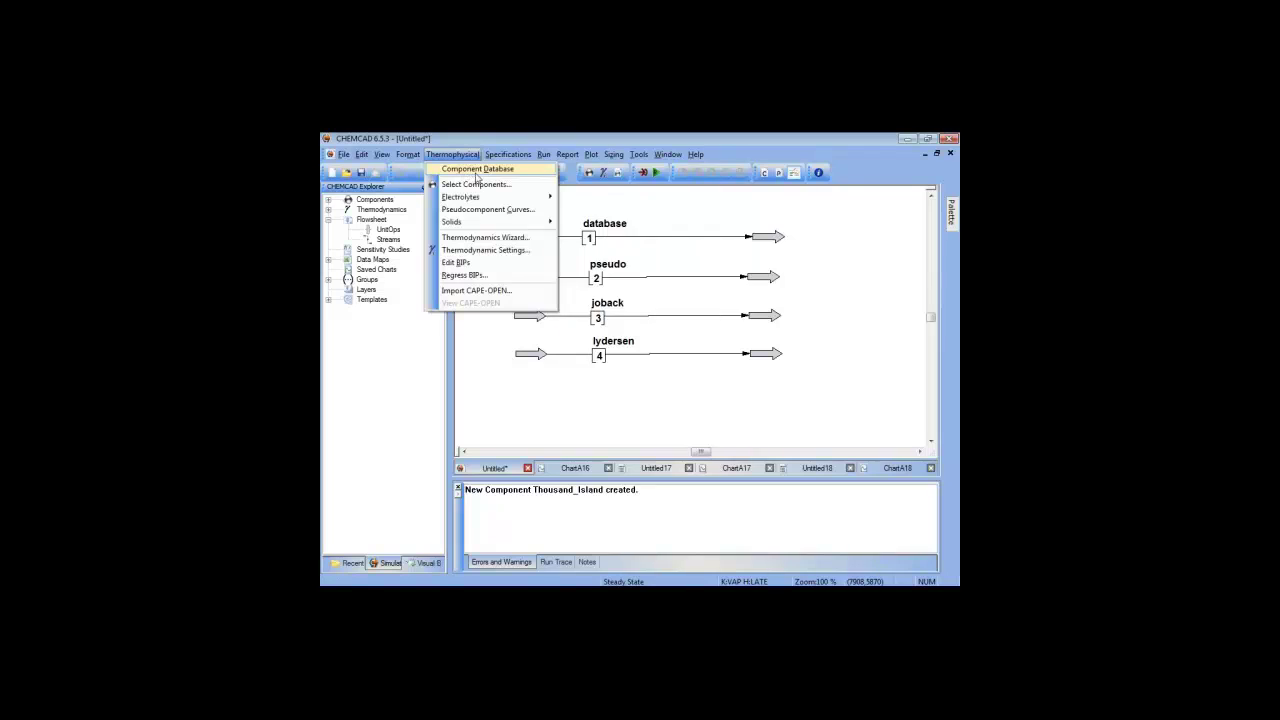
{"action": "mouse_move", "coordinate": [479, 178]}
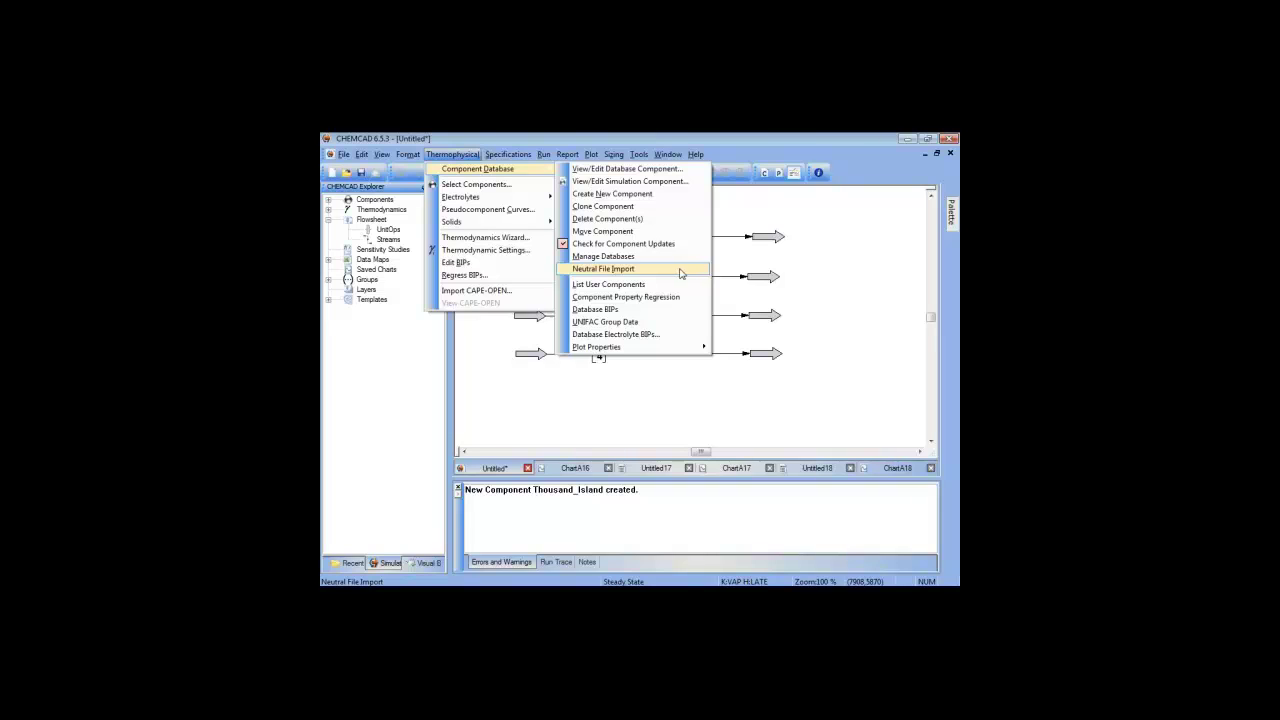
{"action": "left_click", "coordinate": [837, 277]}
Step: Switch to the CHEMCAD Essentials Syllabus presentation in PowerPoint Viewer and advance the slides past the simulation view
{"action": "mouse_move", "coordinate": [460, 584]}
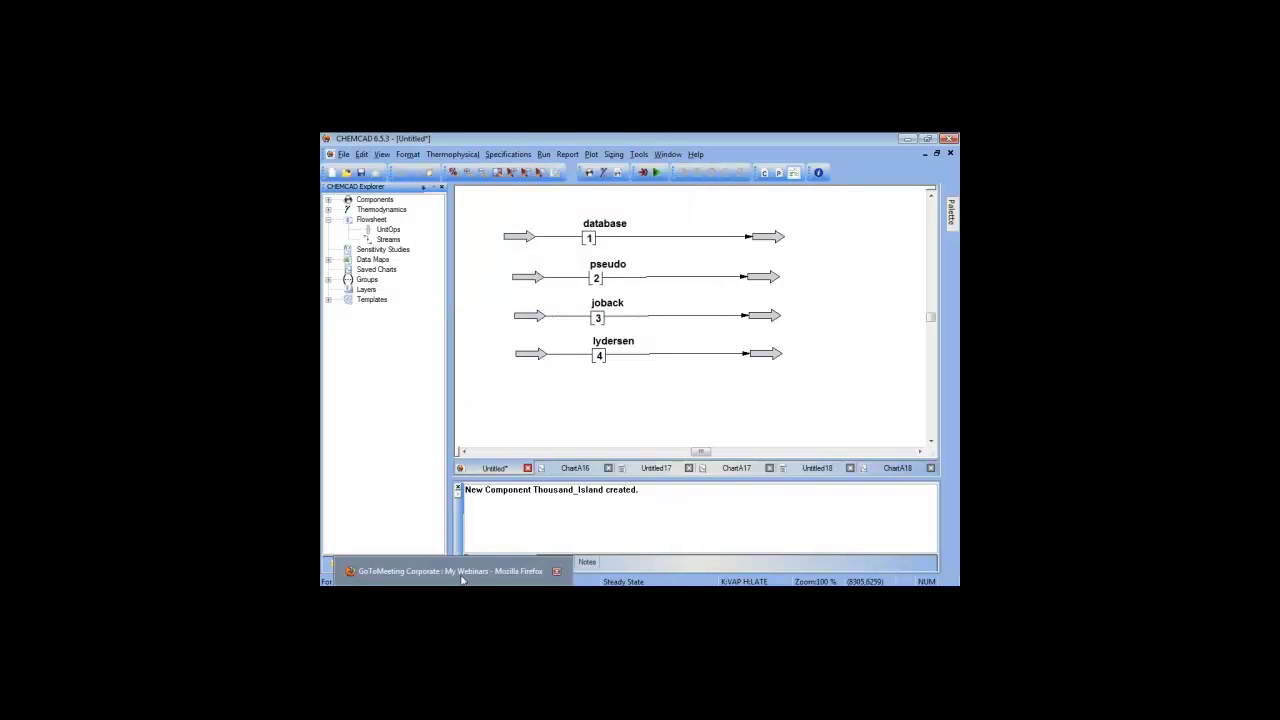
{"action": "mouse_move", "coordinate": [497, 566]}
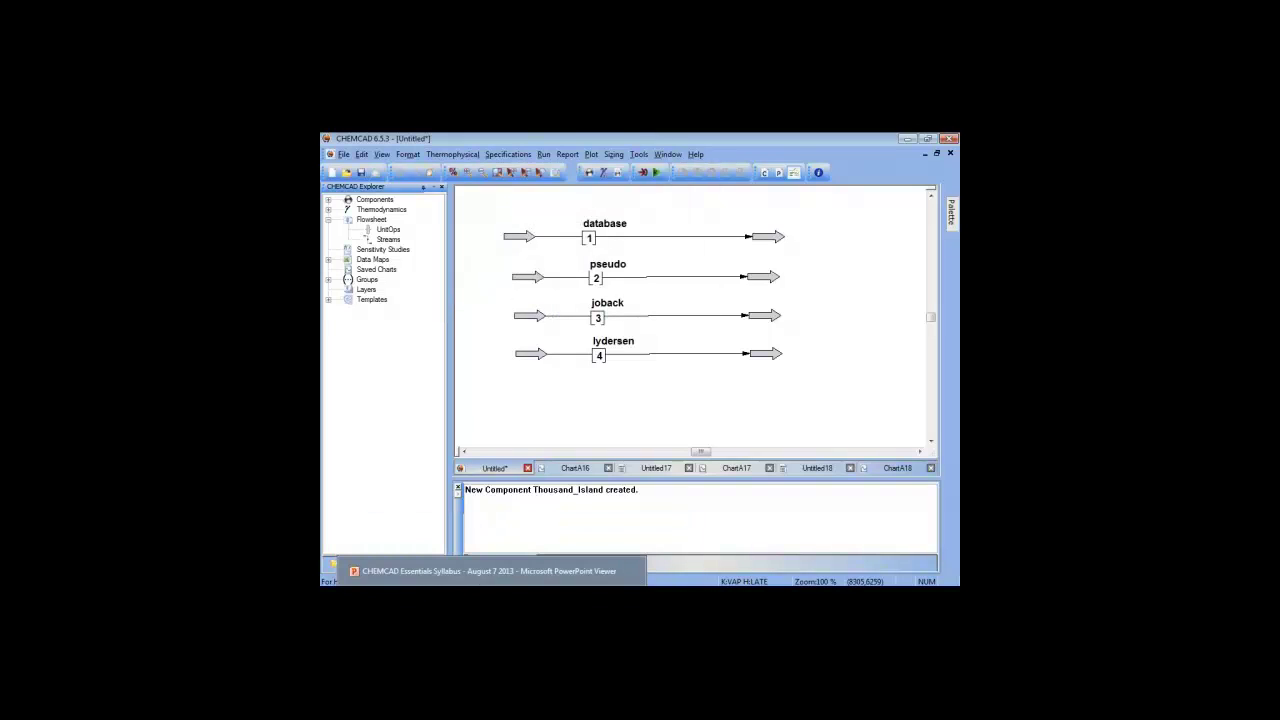
{"action": "left_click", "coordinate": [492, 575]}
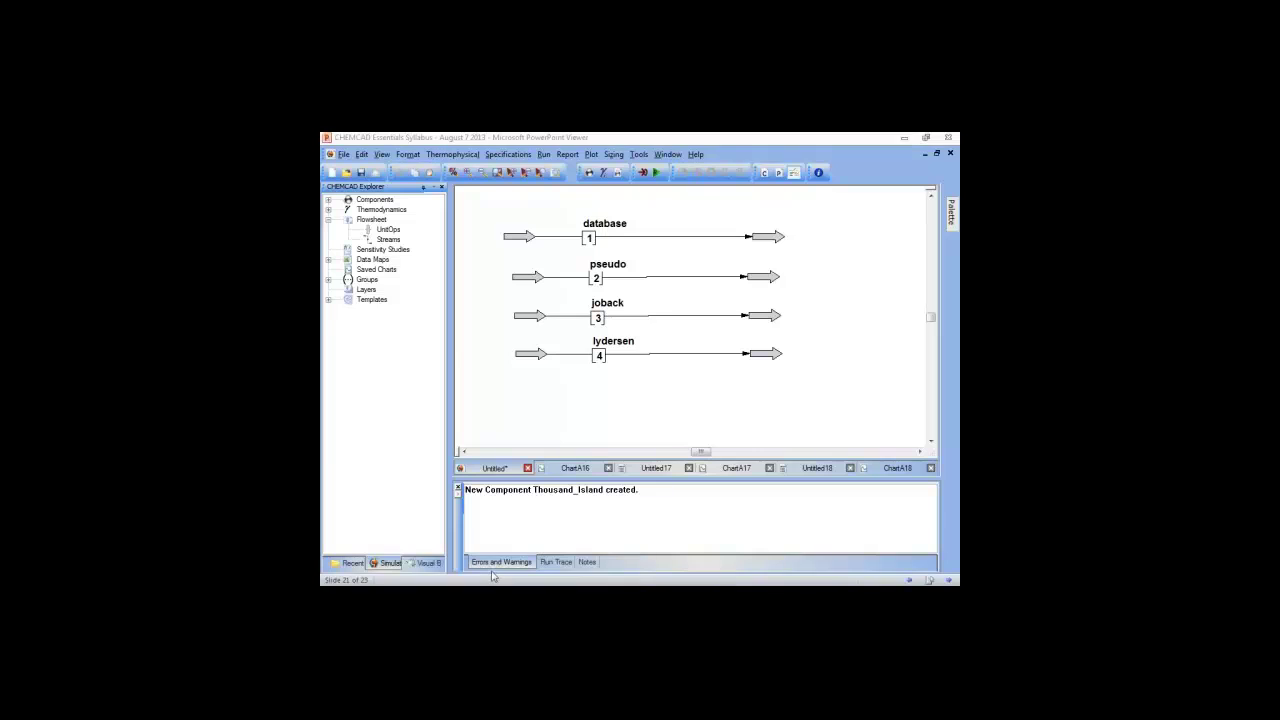
{"action": "left_click", "coordinate": [643, 423]}
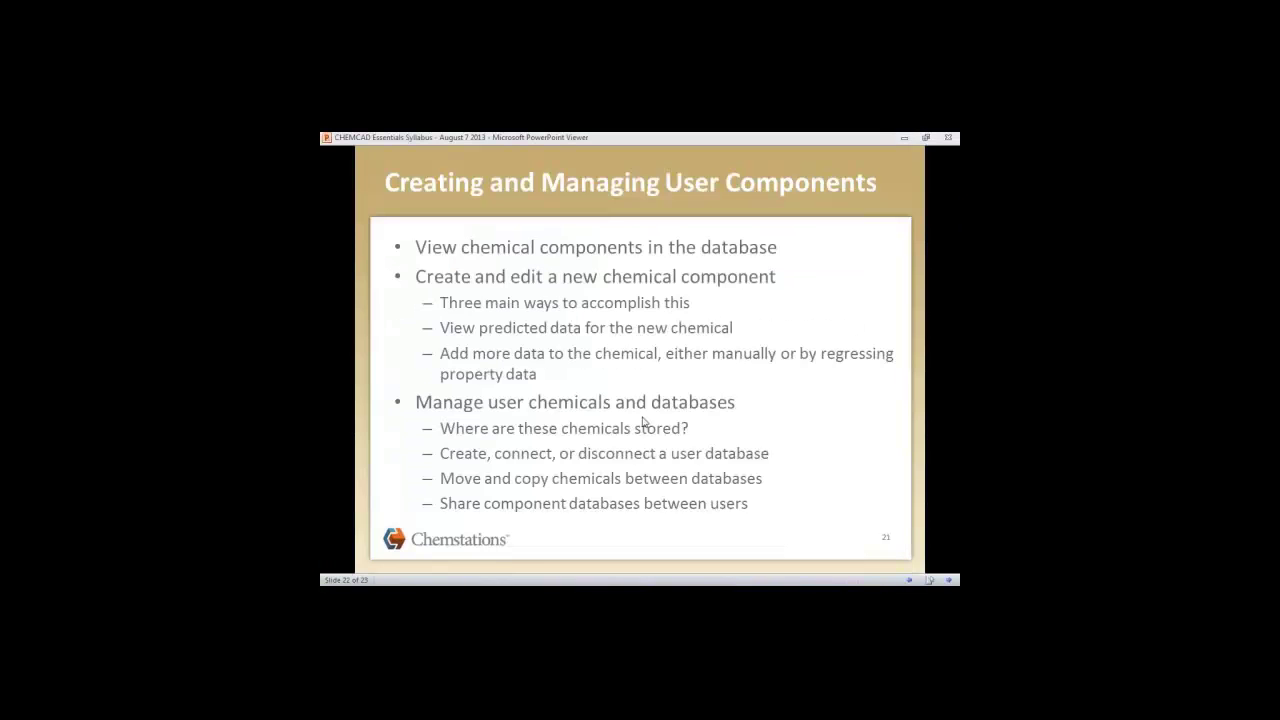
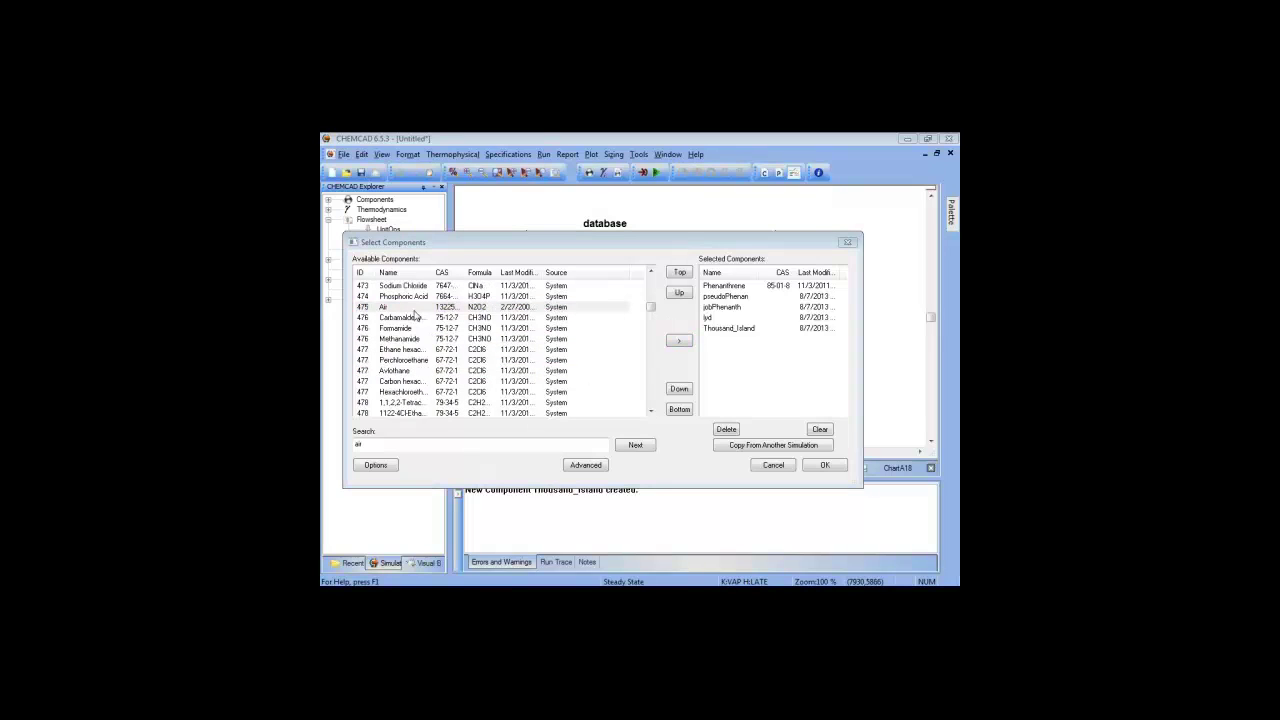
Step: Reposition the component selection window, clear the "air" search and highlight the Freon 290 entry among the available components
{"action": "left_click", "coordinate": [461, 242]}
{"action": "left_click_drag", "start_coordinate": [461, 242], "coordinate": [418, 174]}
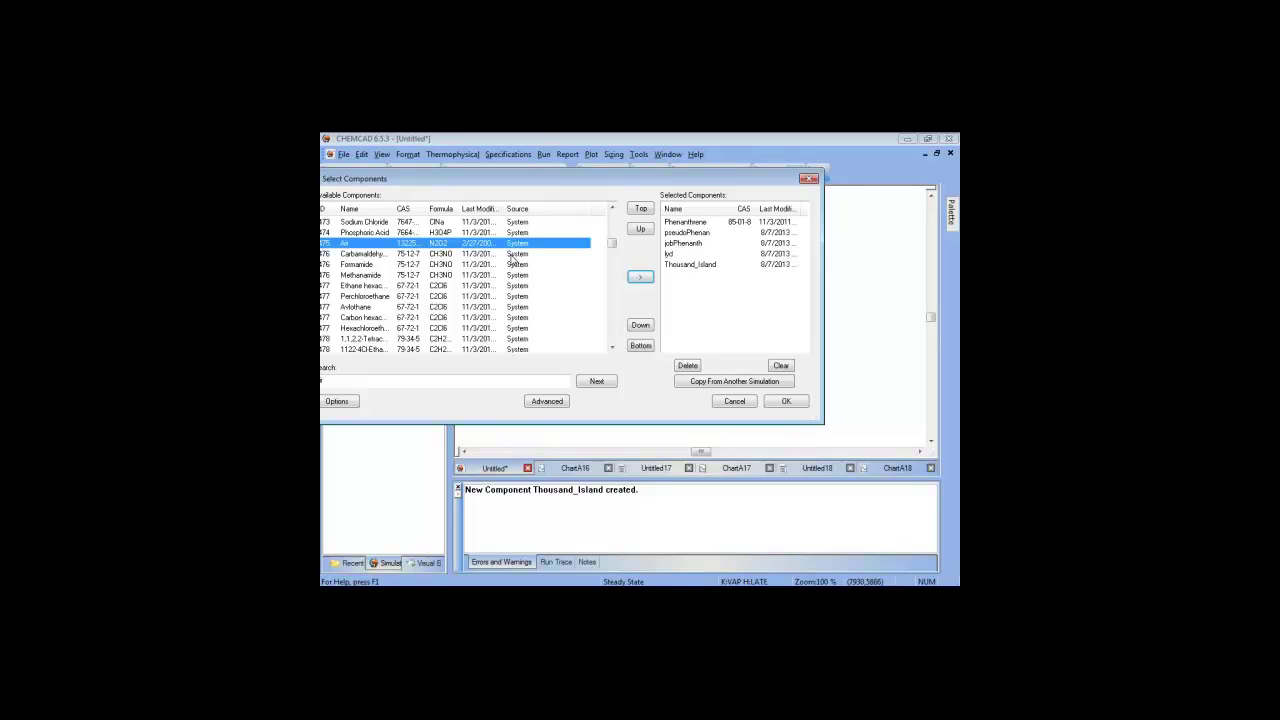
{"action": "left_click", "coordinate": [483, 381]}
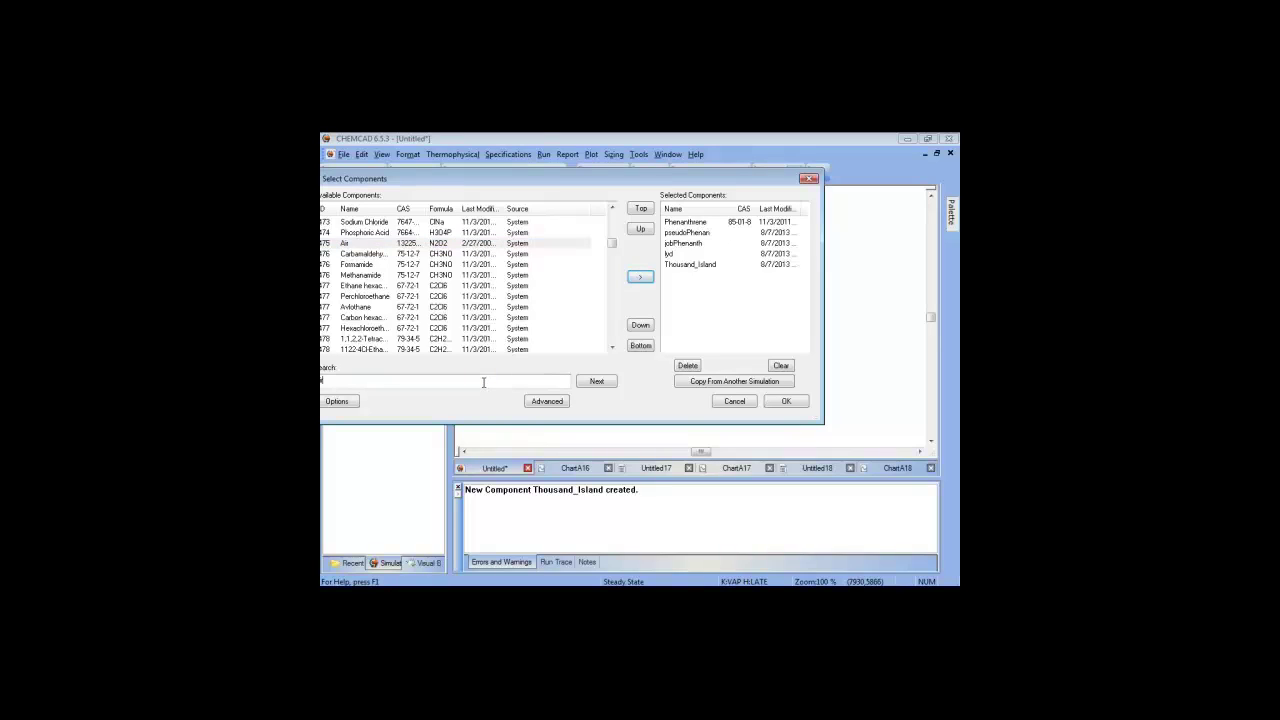
{"action": "key", "text": "BackSpace"}
{"action": "key", "text": "BackSpace"}
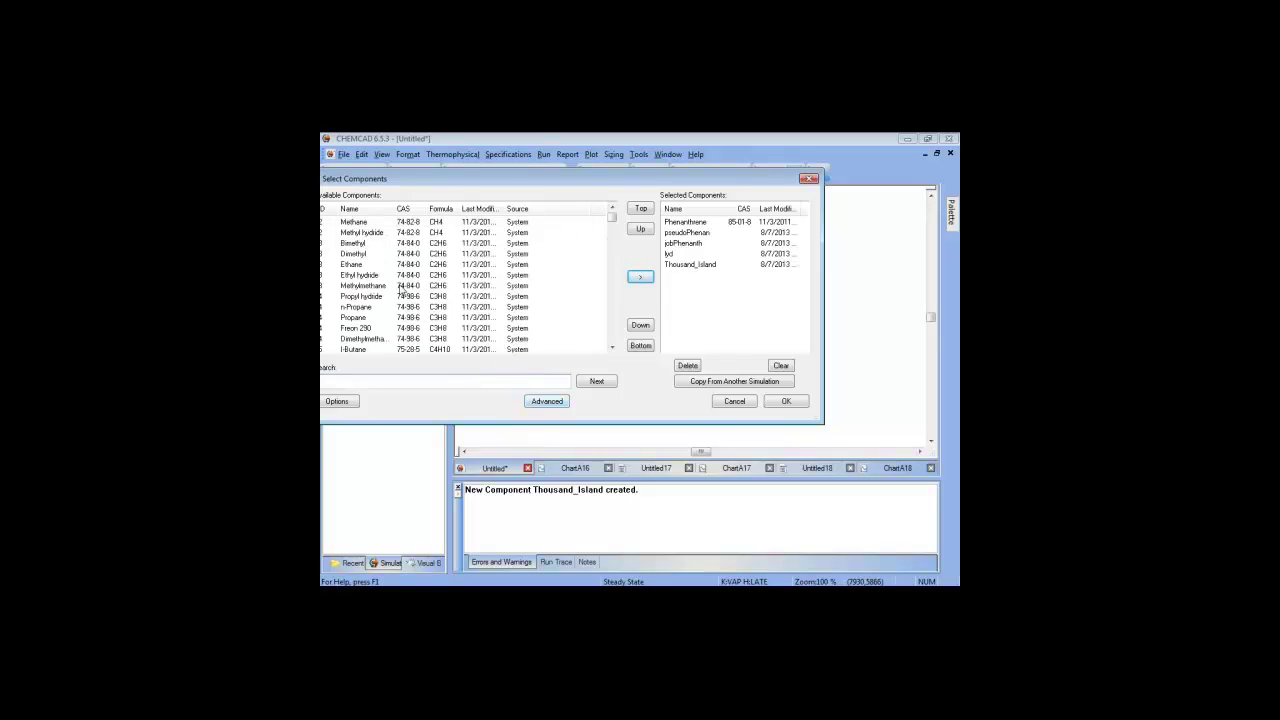
{"action": "left_click", "coordinate": [408, 328]}
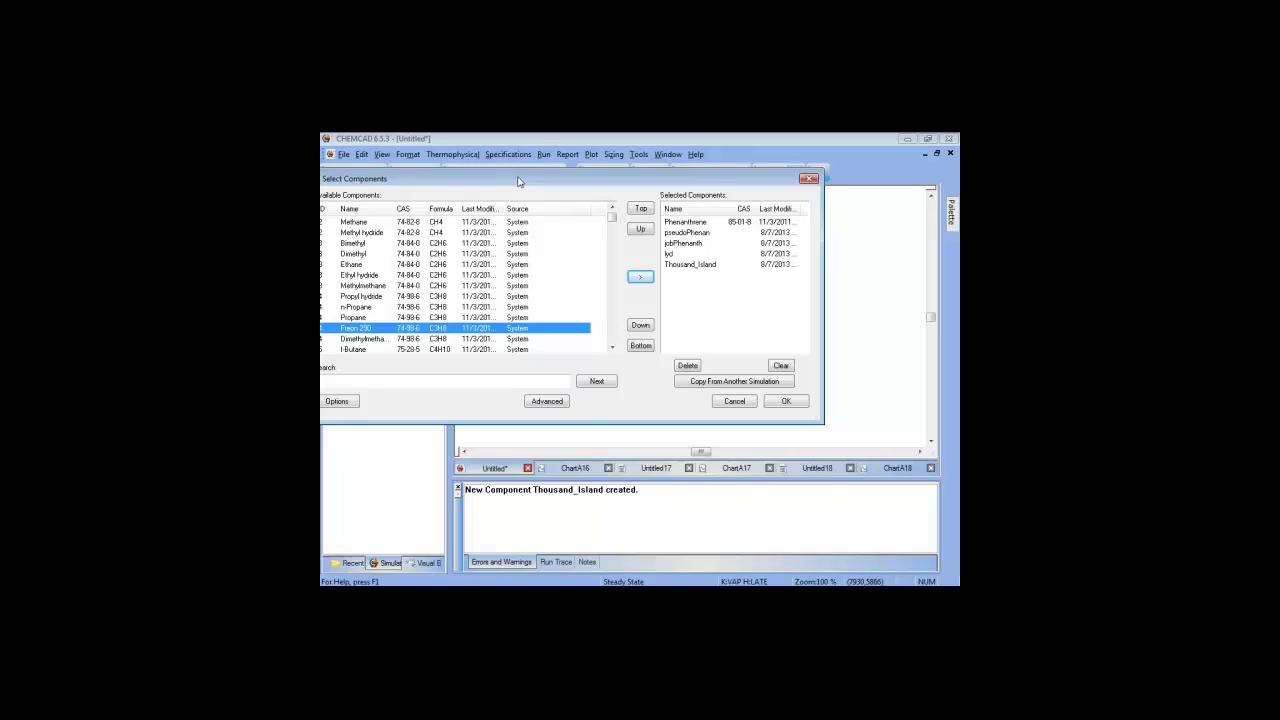
{"action": "left_click_drag", "start_coordinate": [519, 181], "coordinate": [551, 168]}
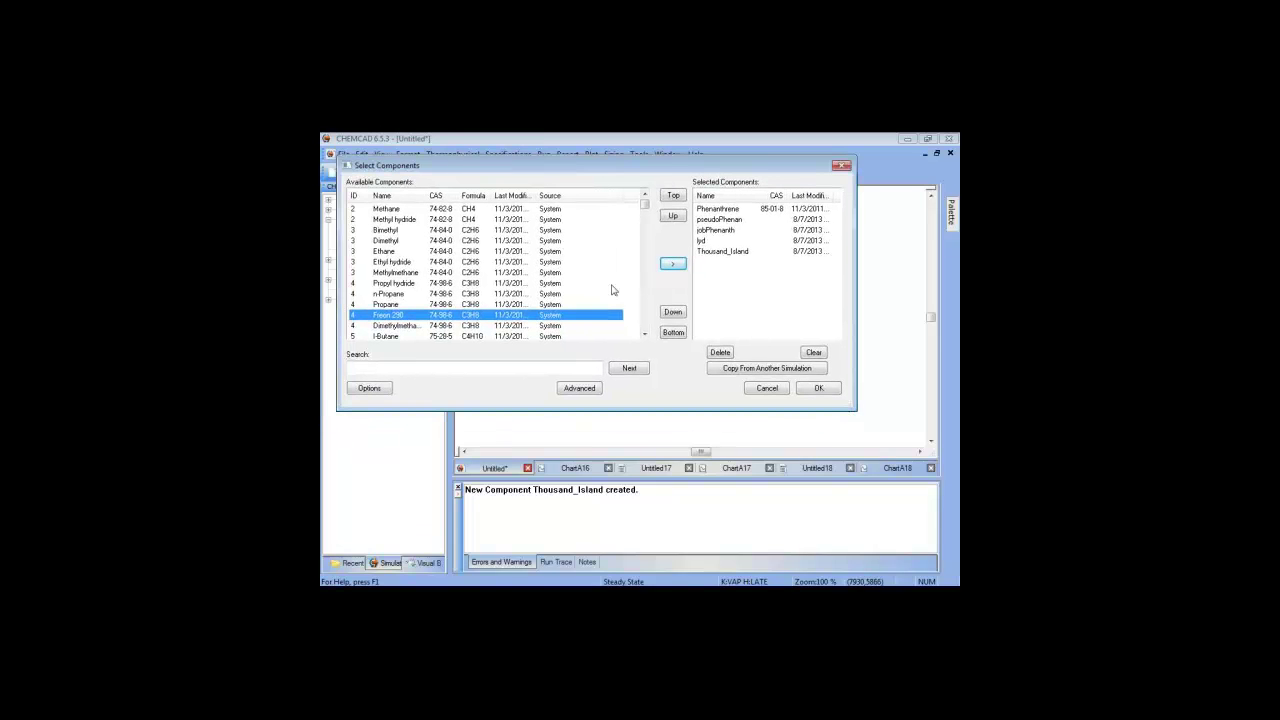